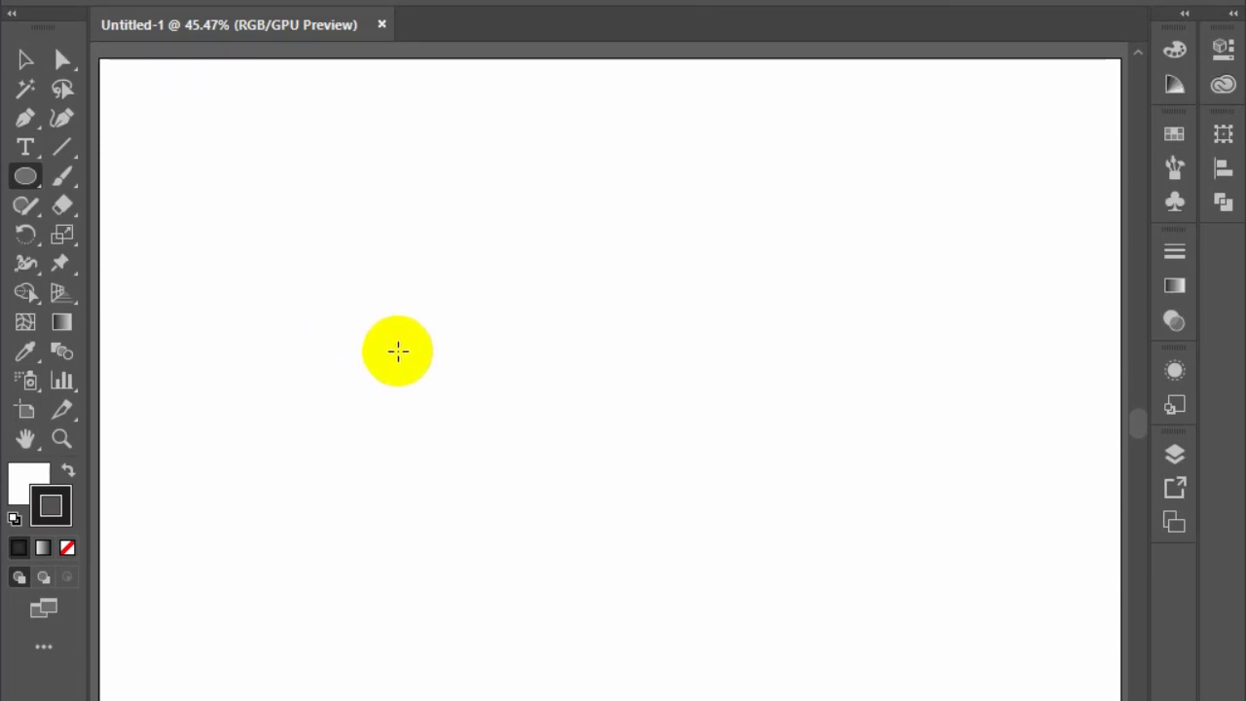
Step: Draw a circle about 593 px in diameter on the artboard with the Ellipse tool
drag(26, 176, 141, 232)
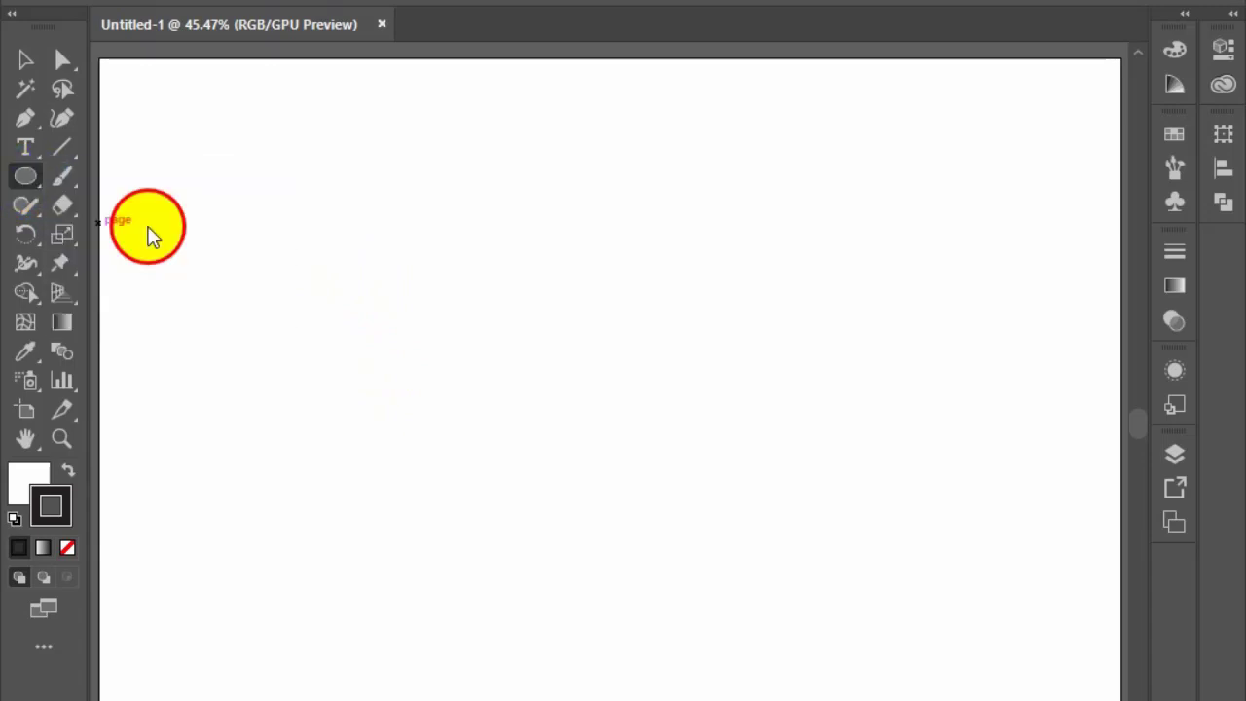
mouse_move(322, 259)
mouse_down()
mouse_move(564, 631)
mouse_move(587, 659)
mouse_move(579, 619)
mouse_move(593, 652)
mouse_up()
click(594, 651)
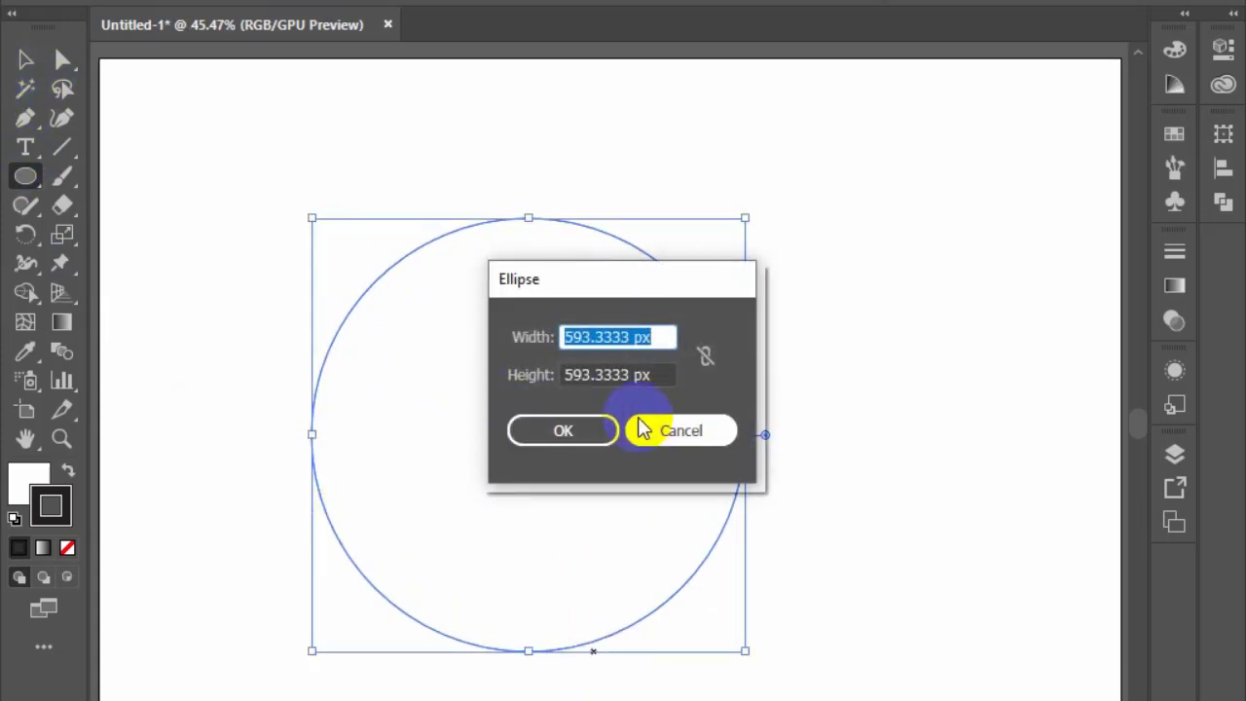
click(637, 429)
Step: Remove the circle's fill so it has only its dark outline, then deselect it
click(28, 60)
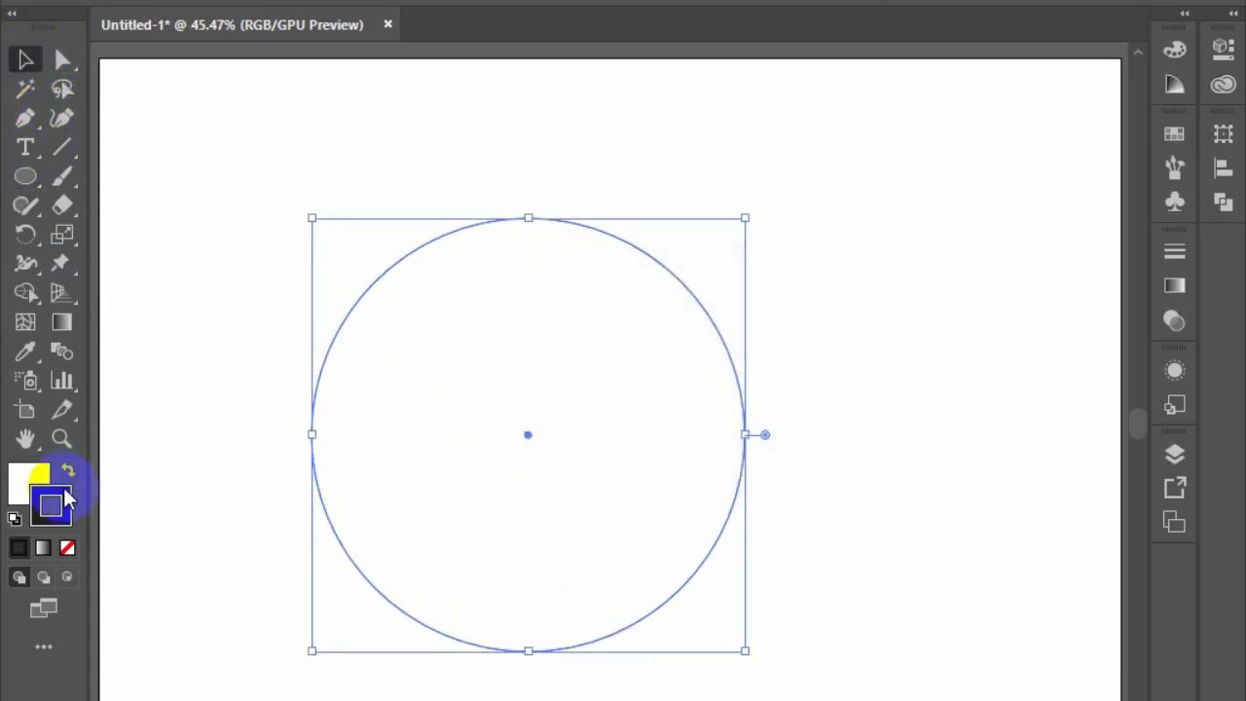
click(28, 478)
click(65, 549)
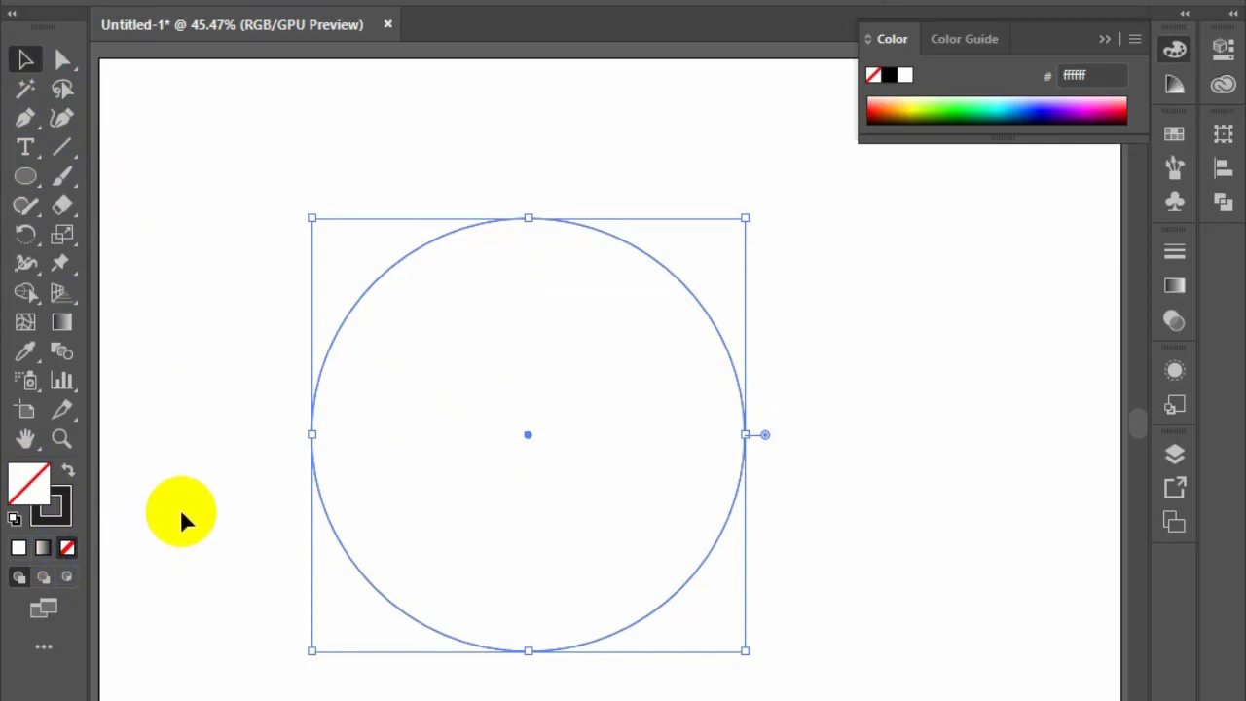
click(200, 326)
drag(198, 308, 393, 553)
click(392, 553)
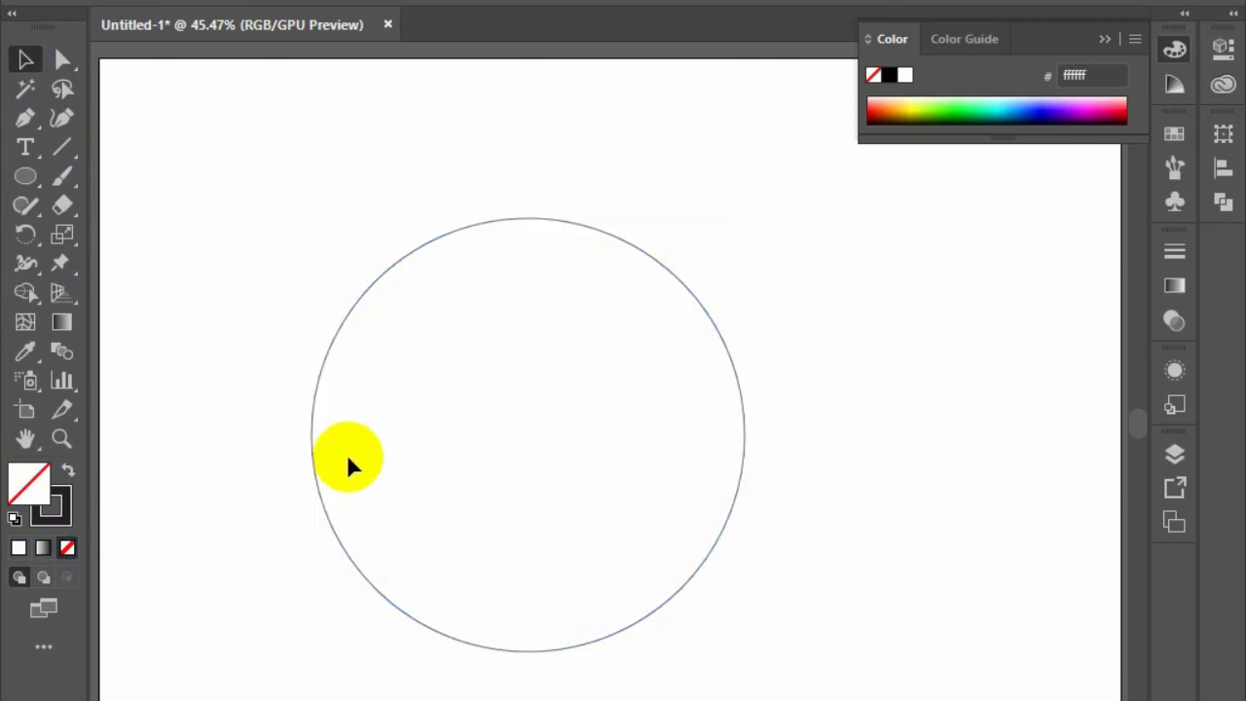
Step: Duplicate the circle in front and scale the copy about its centre to roughly three-quarters of the original size
drag(284, 322, 406, 511)
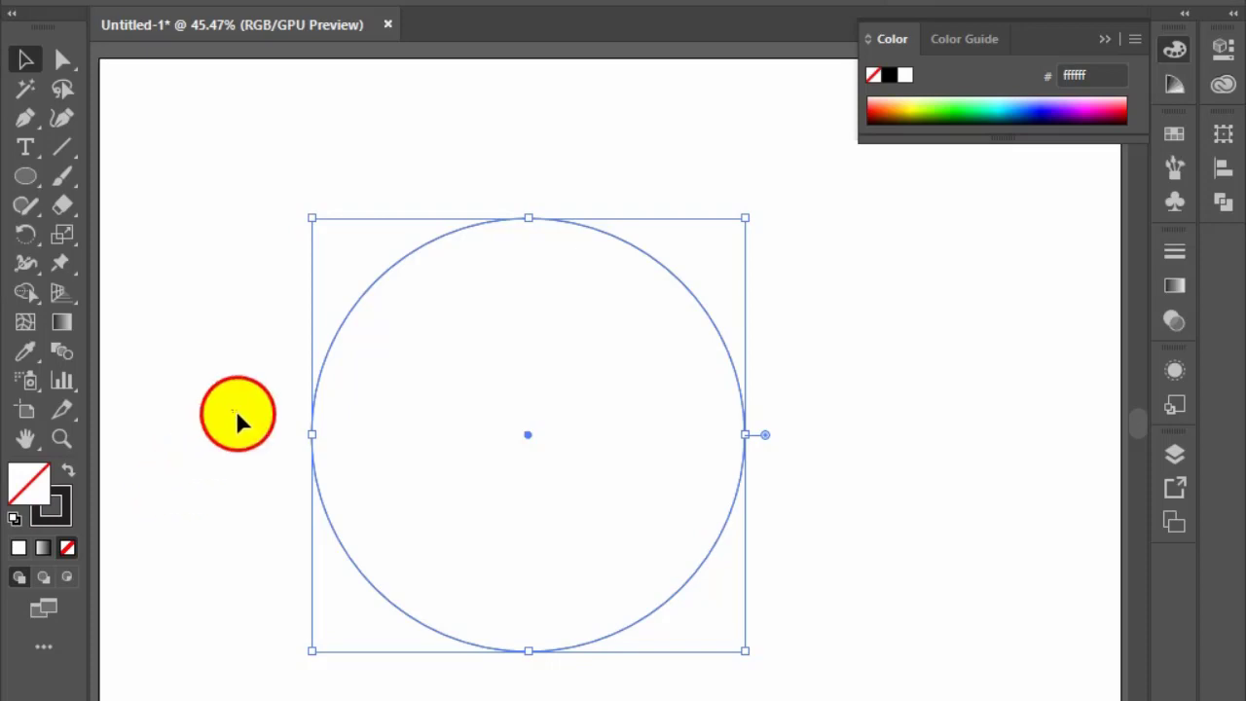
click(61, 505)
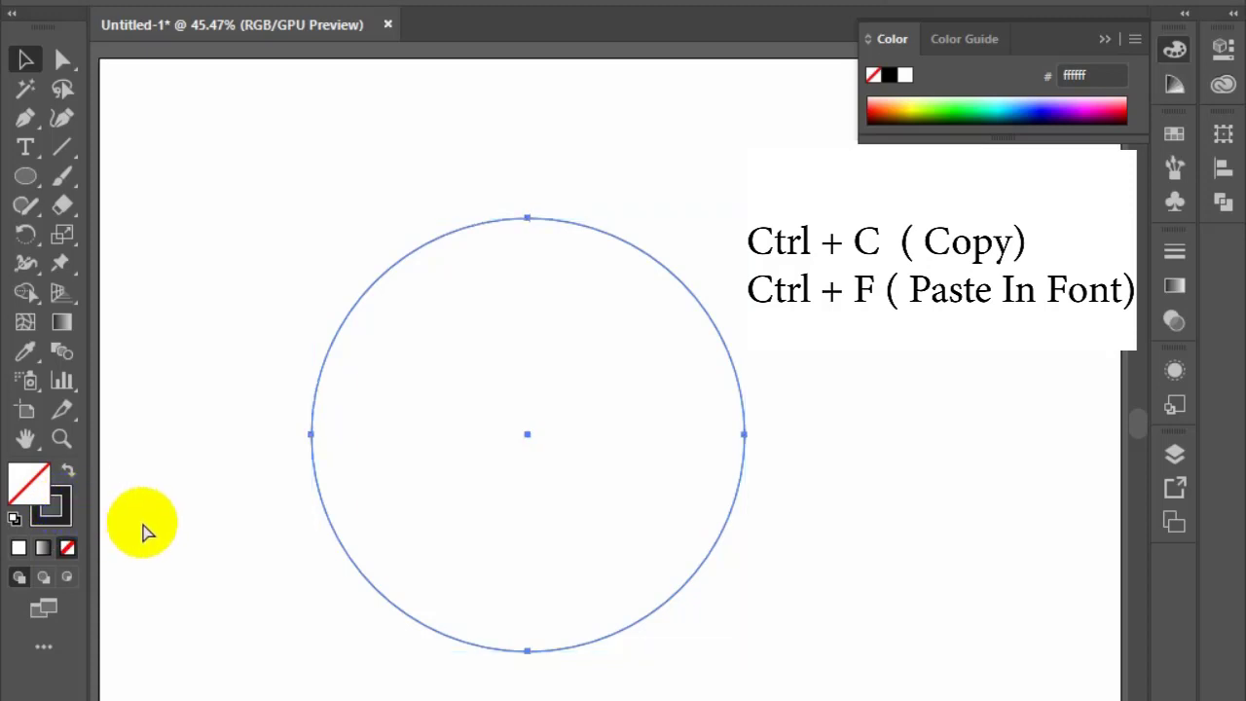
click(364, 576)
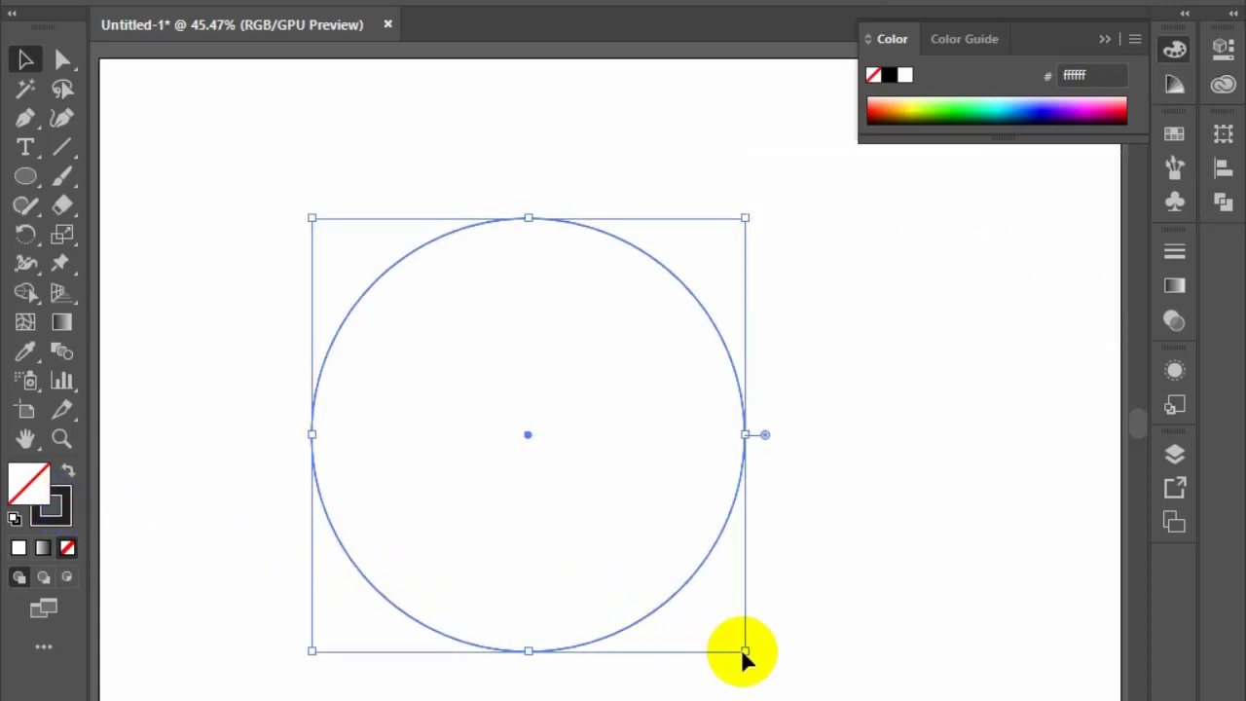
drag(749, 651, 692, 630)
click(701, 668)
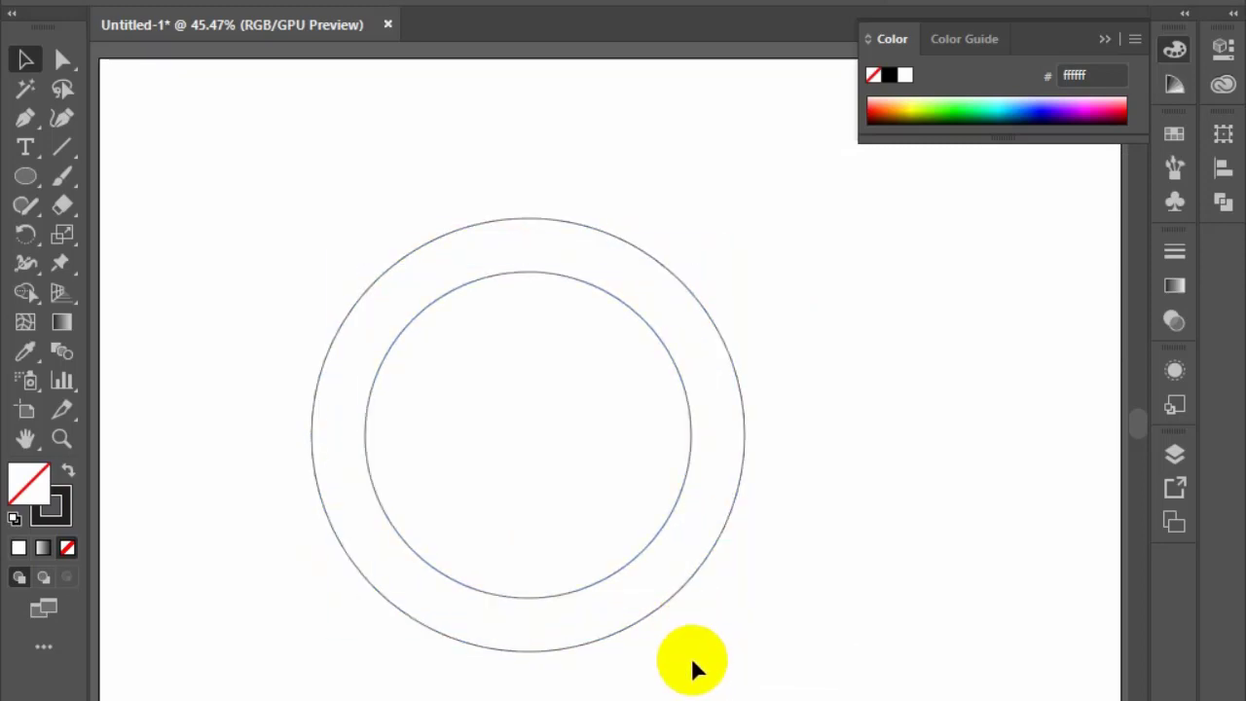
Step: Duplicate the inner circle in front and shrink the copy slightly about its centre, leaving a narrow ring
drag(535, 531, 621, 689)
click(622, 680)
drag(529, 541, 562, 613)
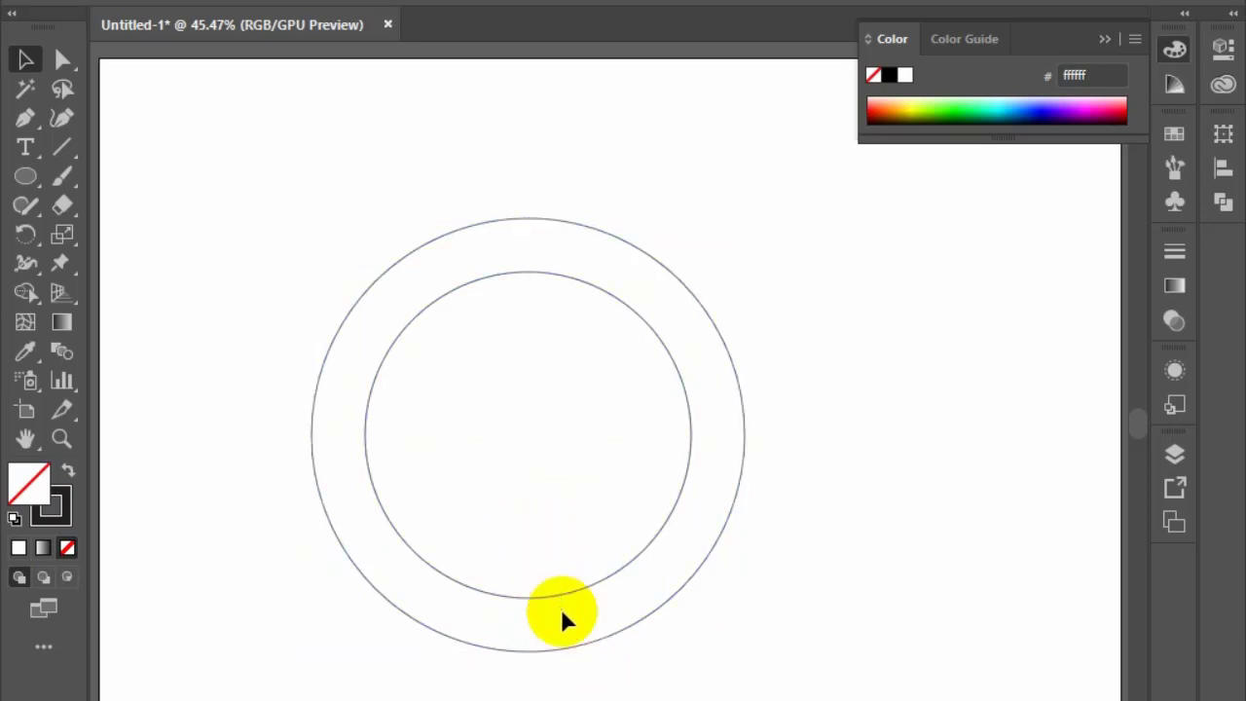
click(549, 594)
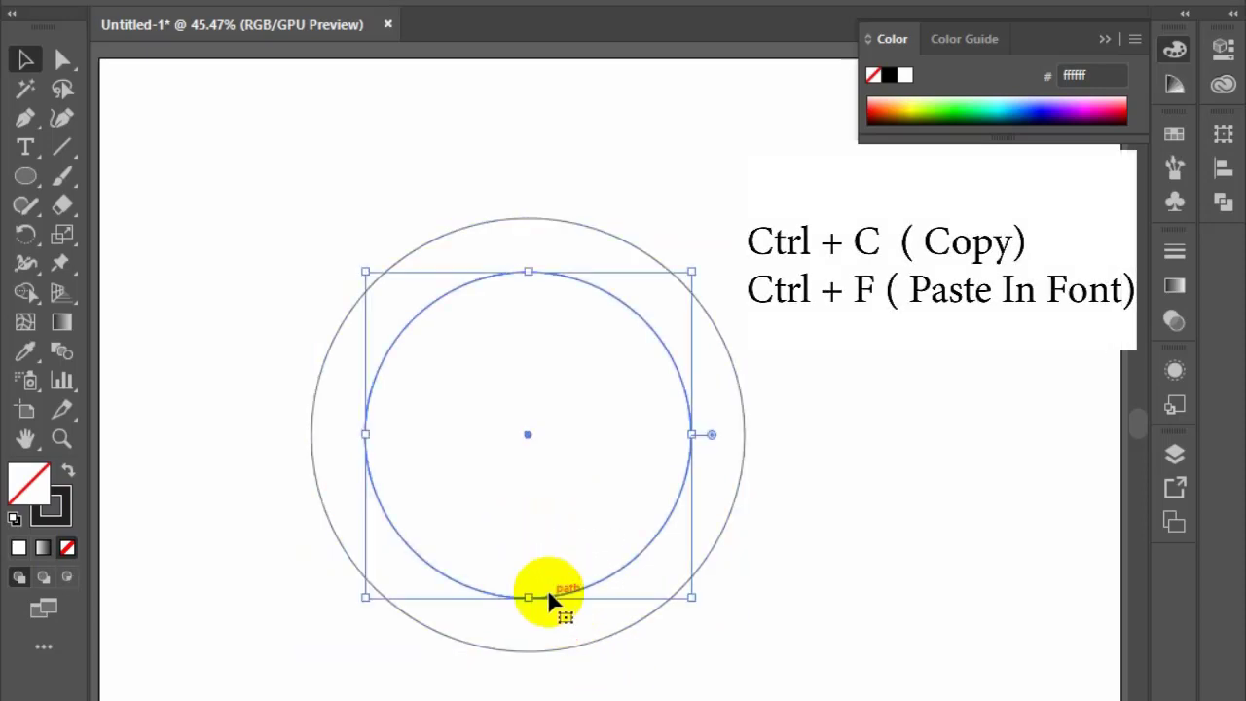
key(ctrl+c)
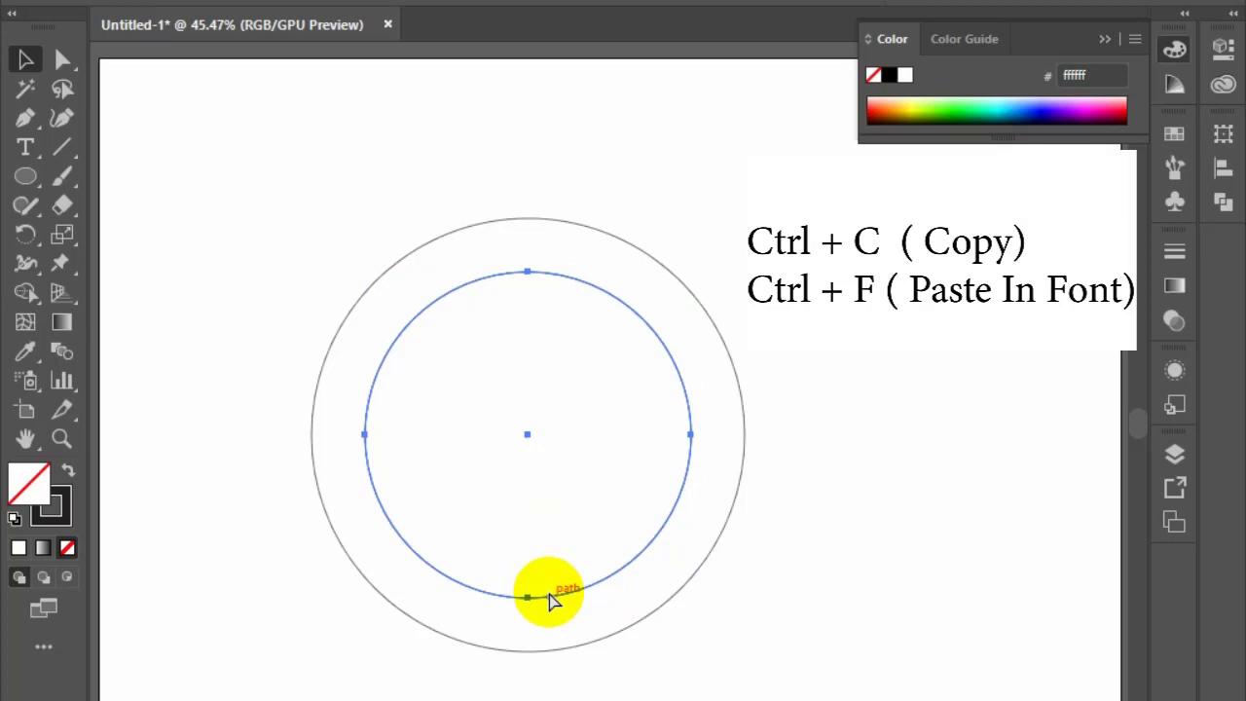
key(ctrl+f)
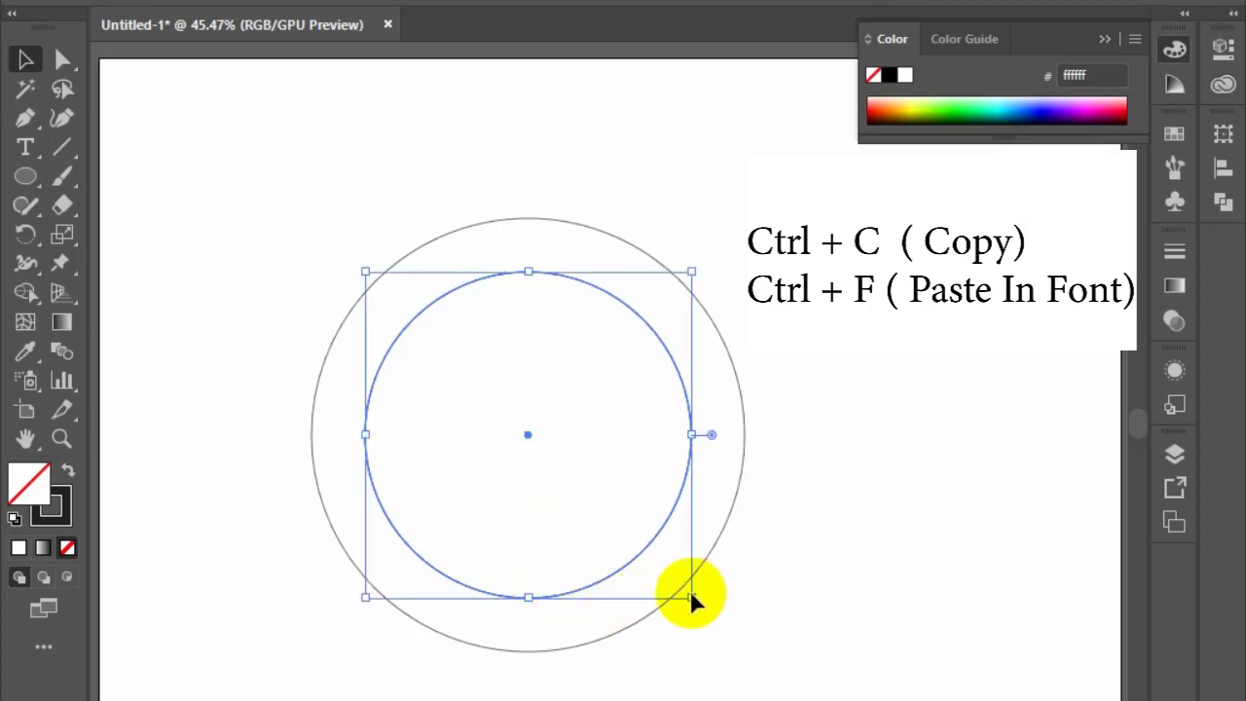
drag(691, 598, 672, 582)
Step: Duplicate the smallest circle in front and shrink the copy about its centre to form a fourth, innermost circle
key(ctrl+c)
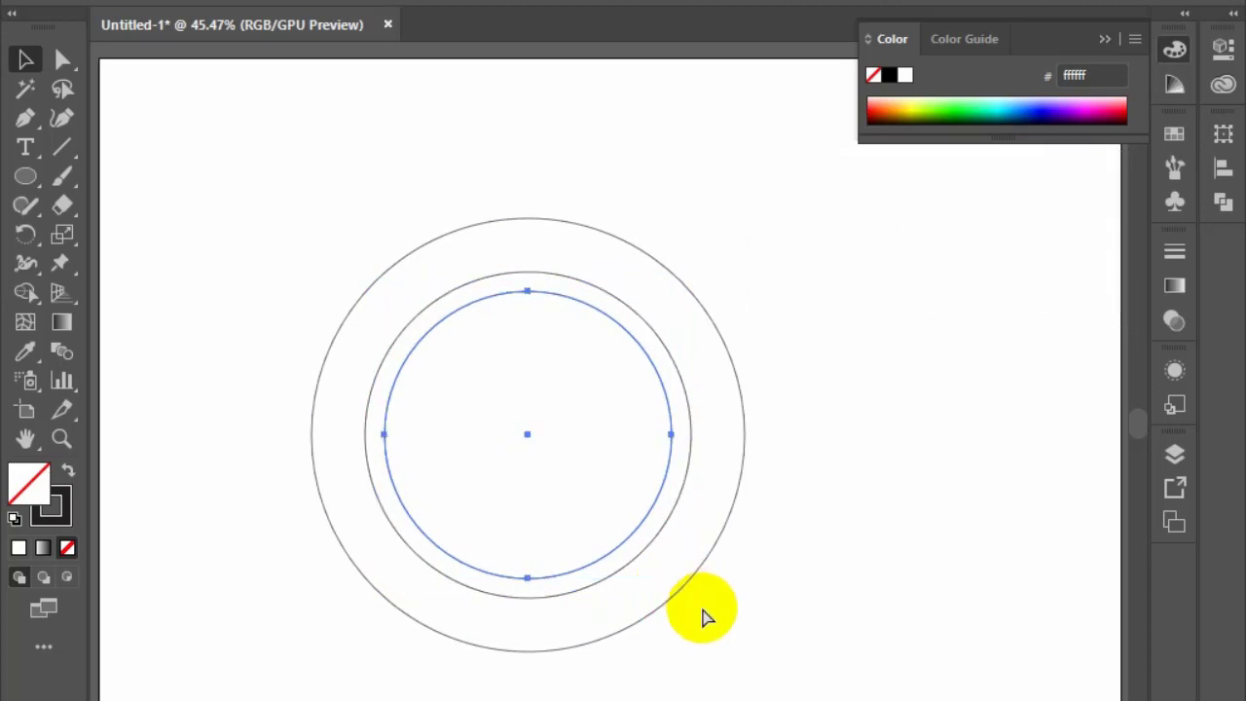
key(ctrl+f)
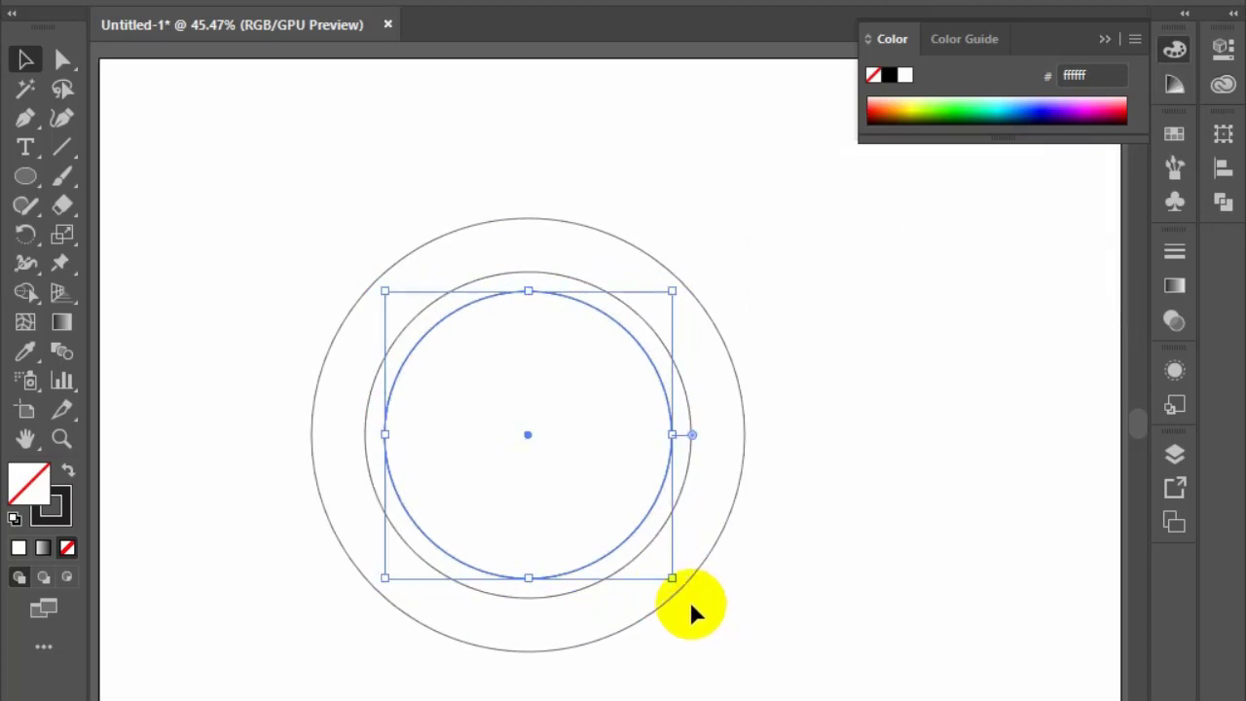
drag(673, 577, 644, 543)
click(689, 641)
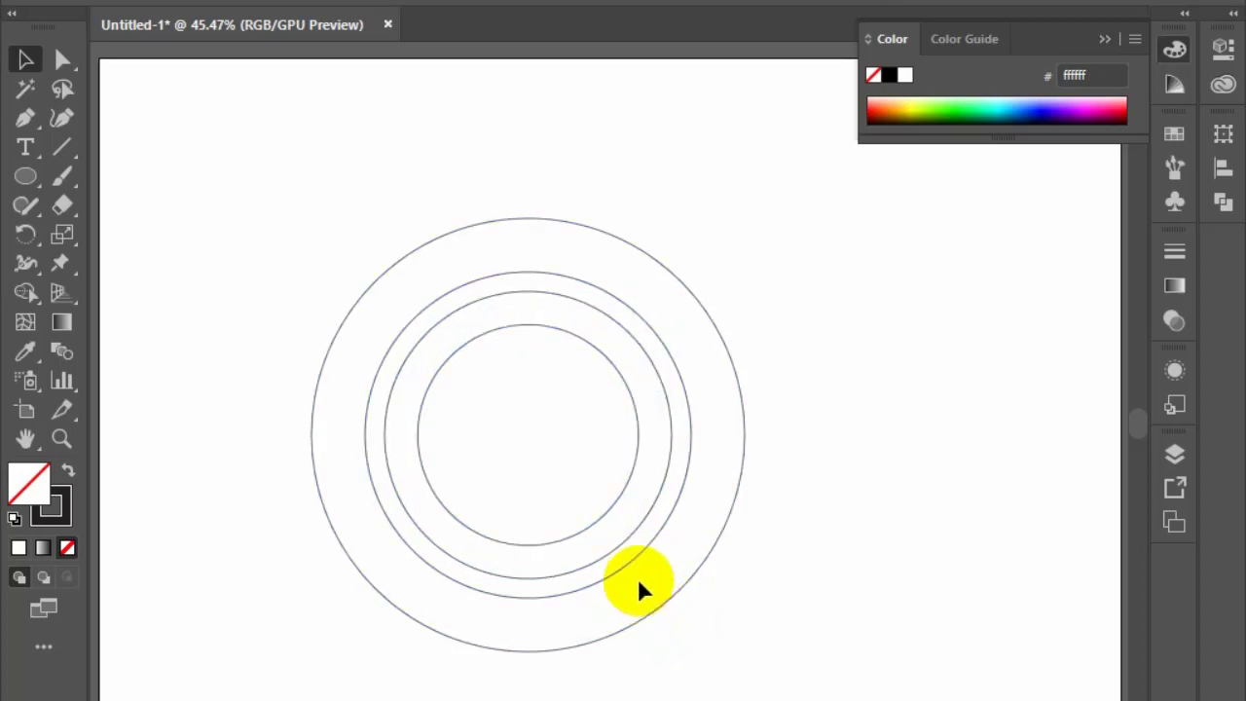
drag(508, 468, 633, 687)
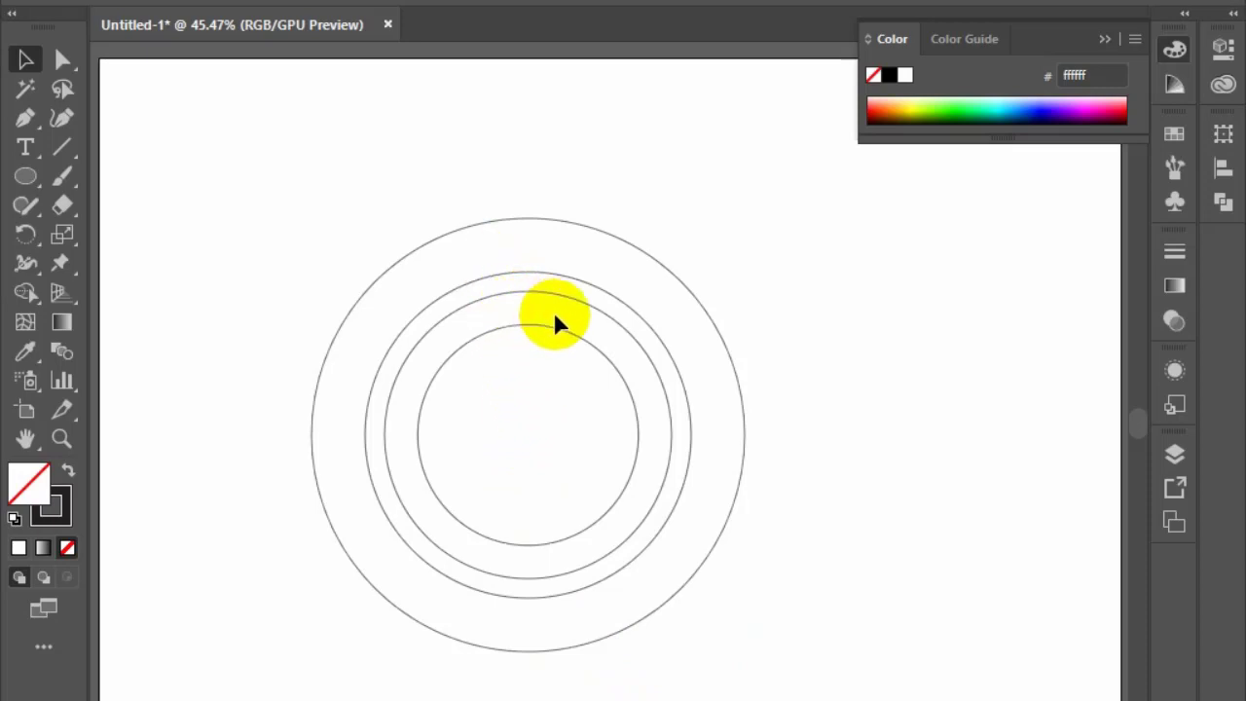
Step: Draw a short vertical line at the top centre between the two innermost circles
scroll(538, 309, up, 3)
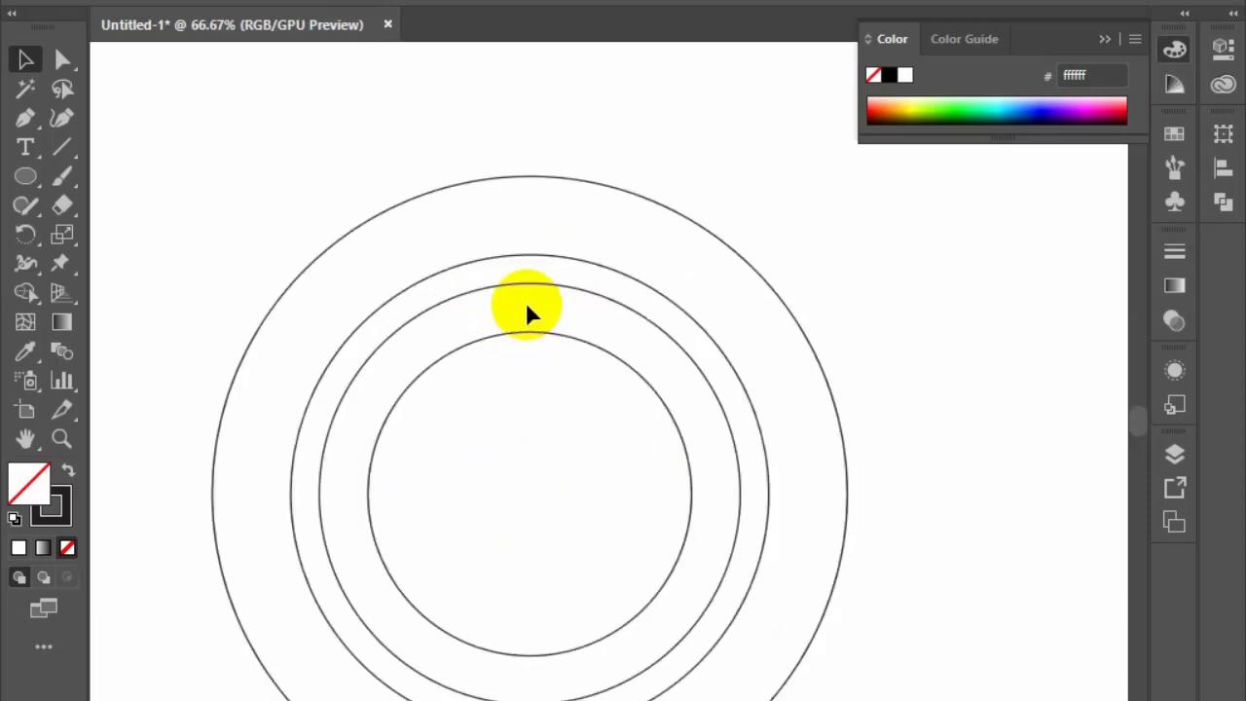
click(62, 146)
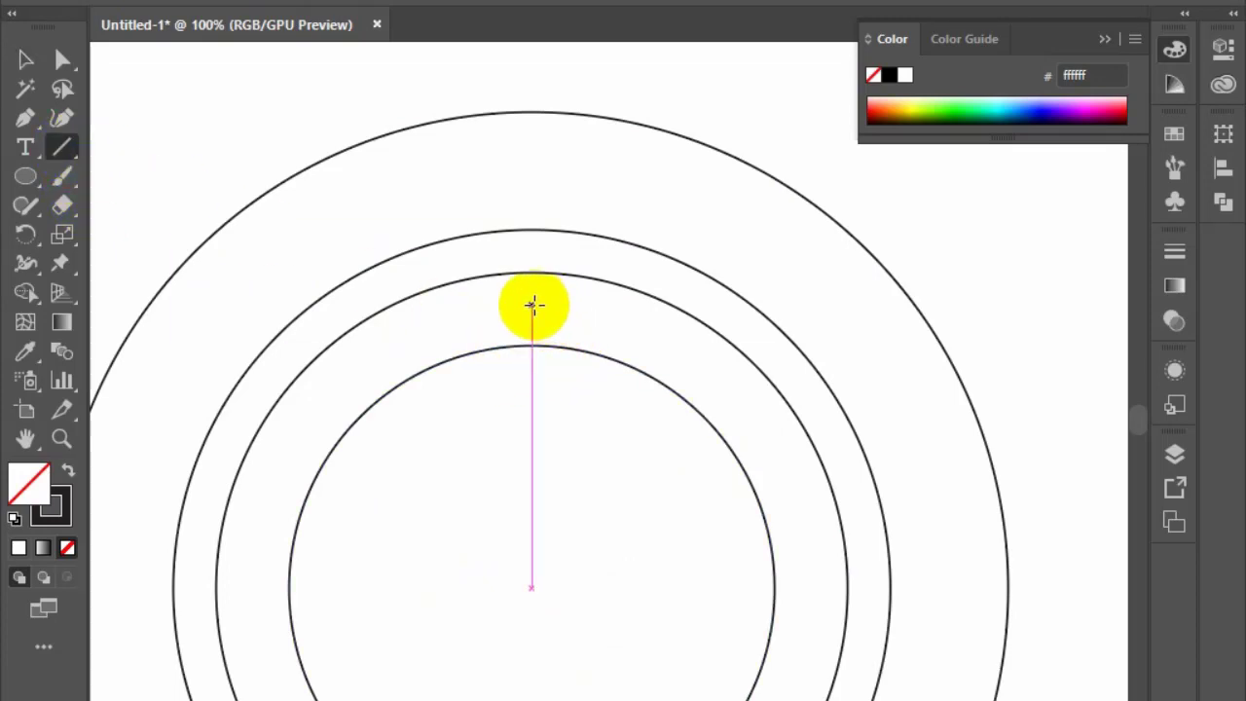
drag(532, 297, 530, 338)
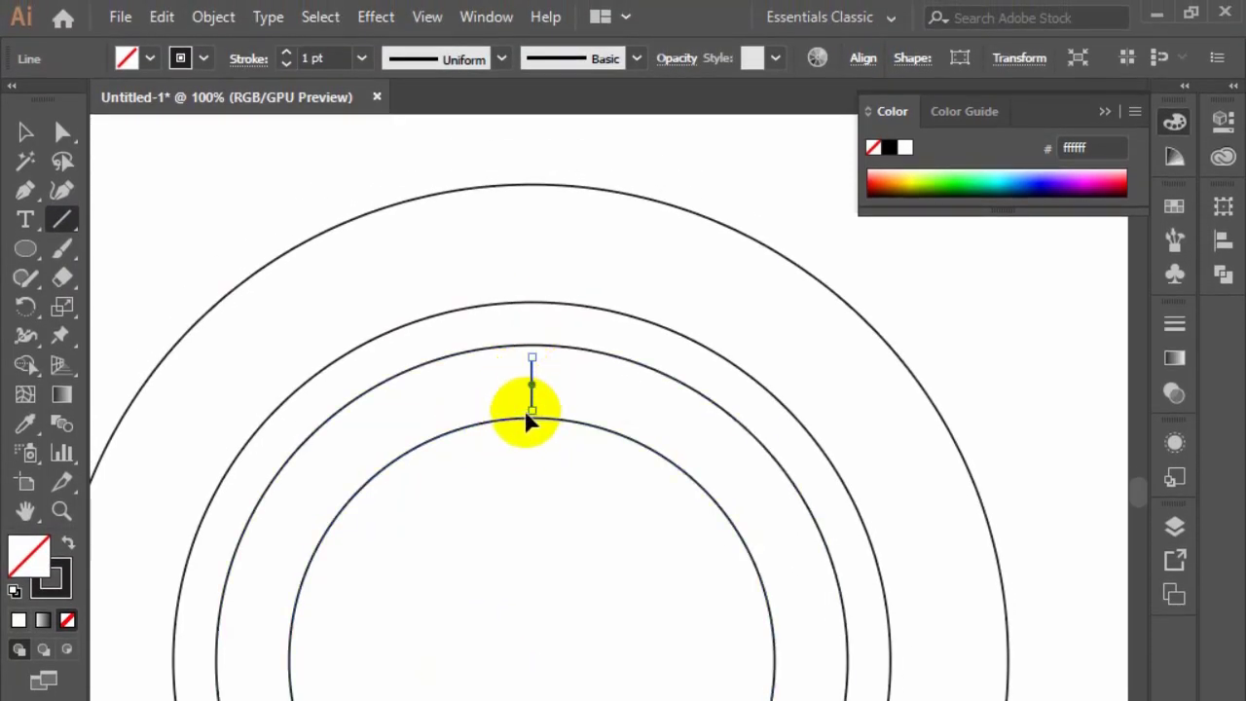
Step: Set the short line's stroke to 16 pt with the lens-shaped width profile, giving it a leaf shape, and deselect it
click(327, 59)
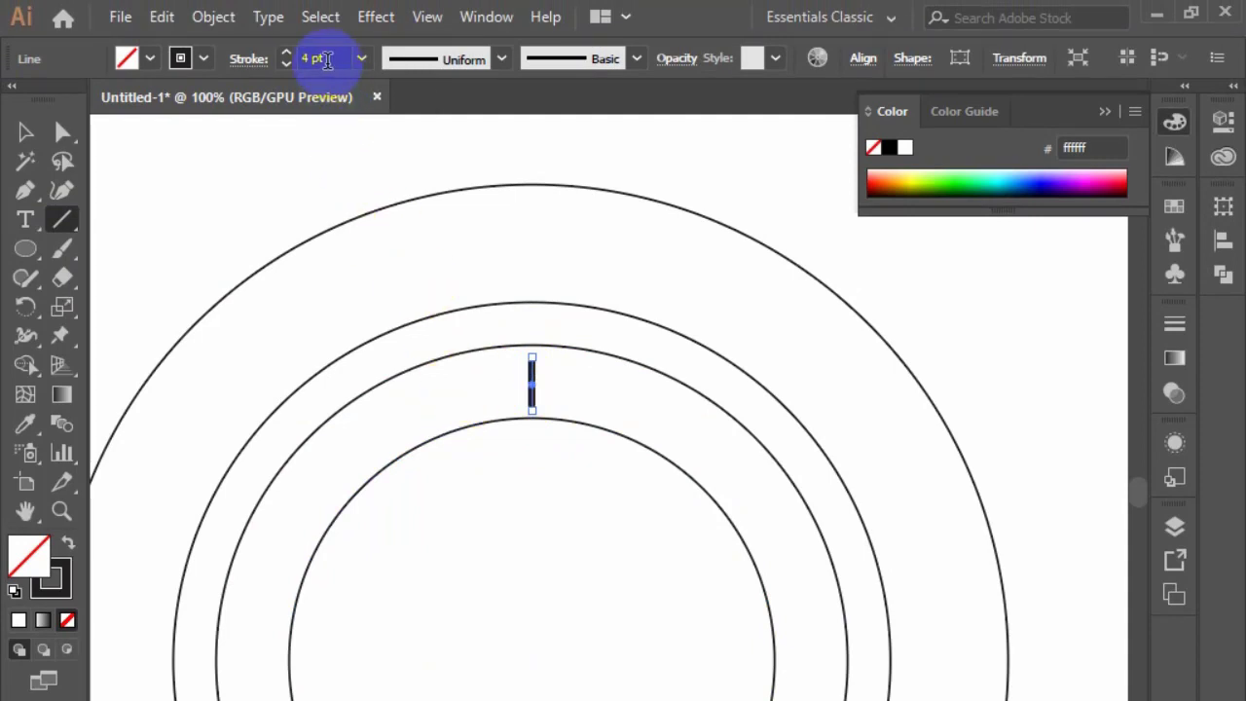
scroll(327, 60, up, 9)
click(440, 61)
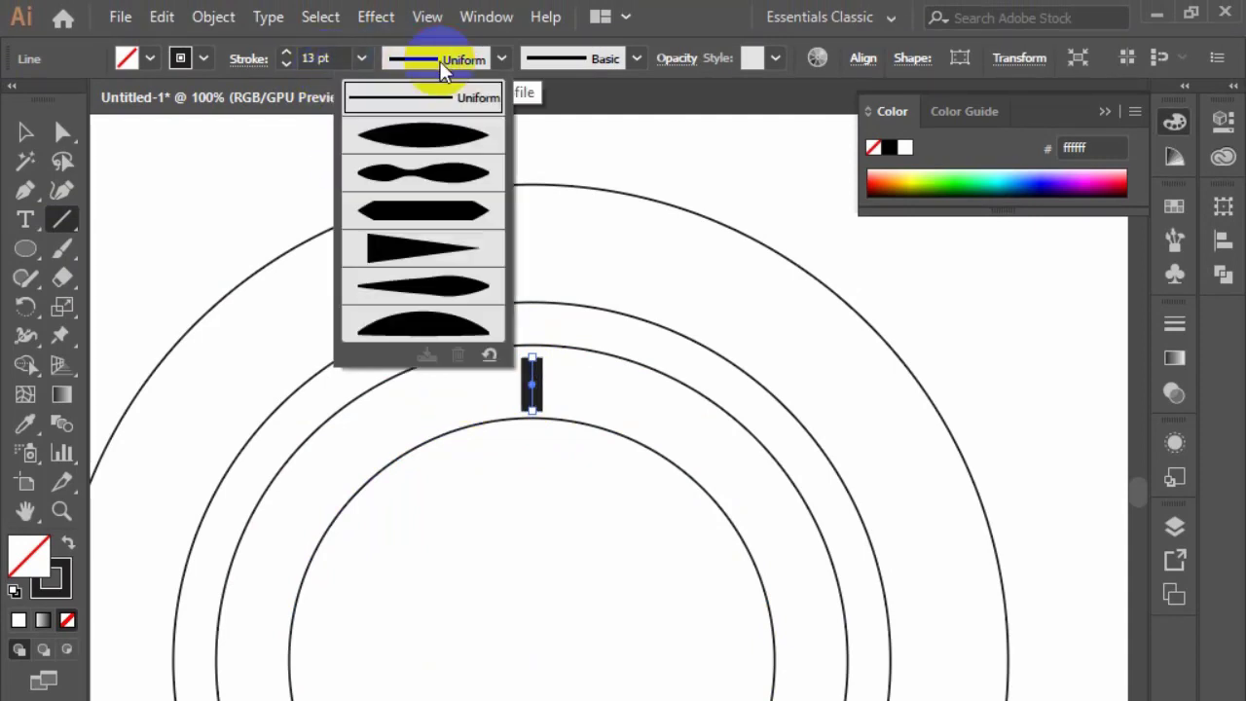
click(423, 136)
scroll(321, 59, up, 3)
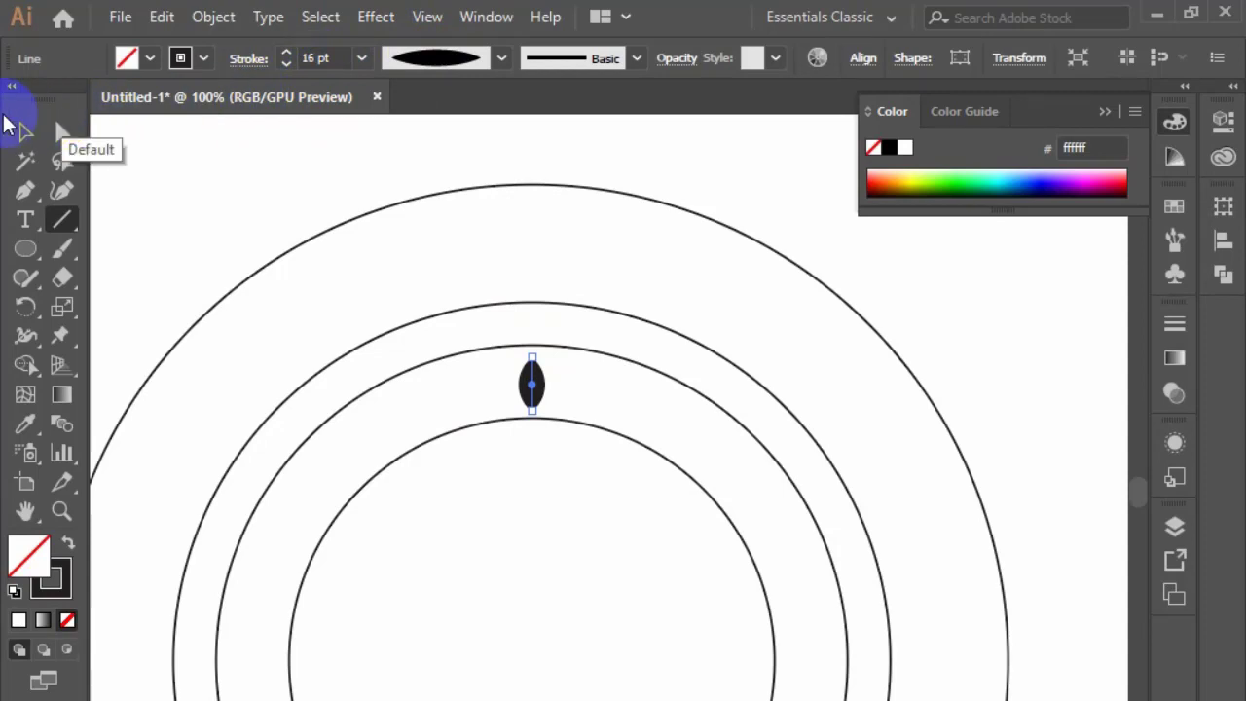
click(19, 129)
click(159, 160)
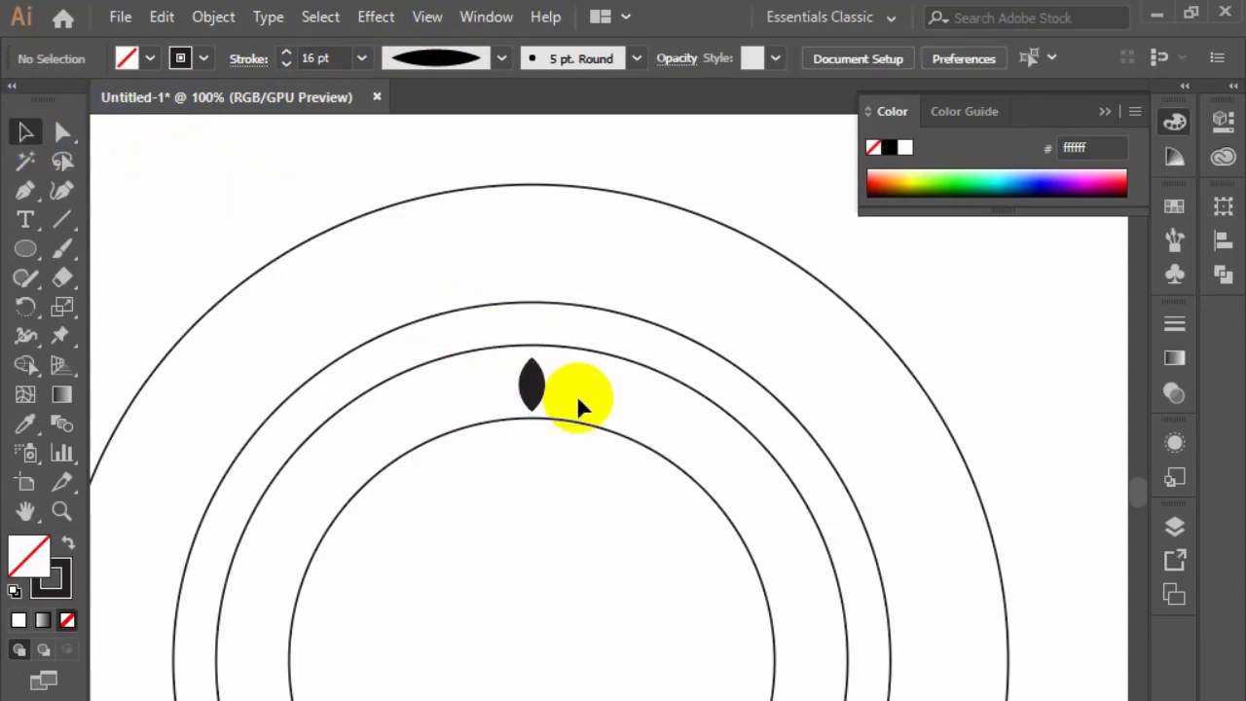
Step: Select the leaf-shaped line between the two innermost circles and activate the Rotate tool
scroll(562, 548, down, 1)
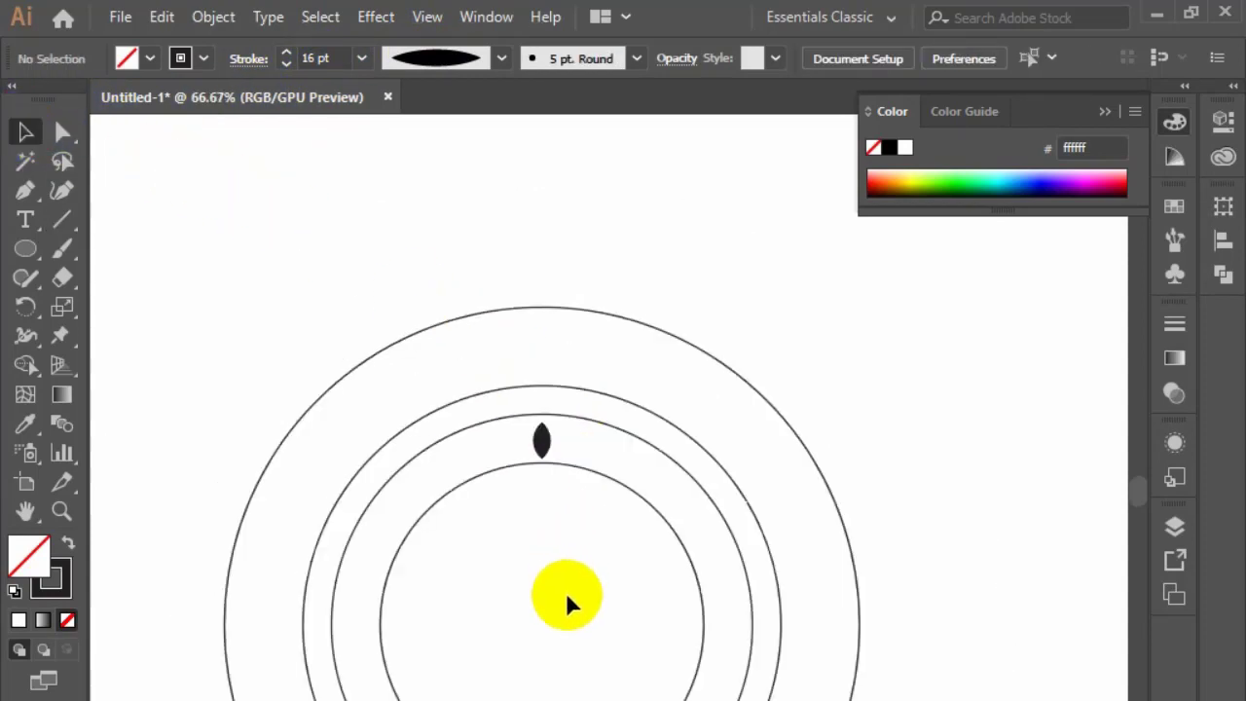
drag(567, 605, 572, 521)
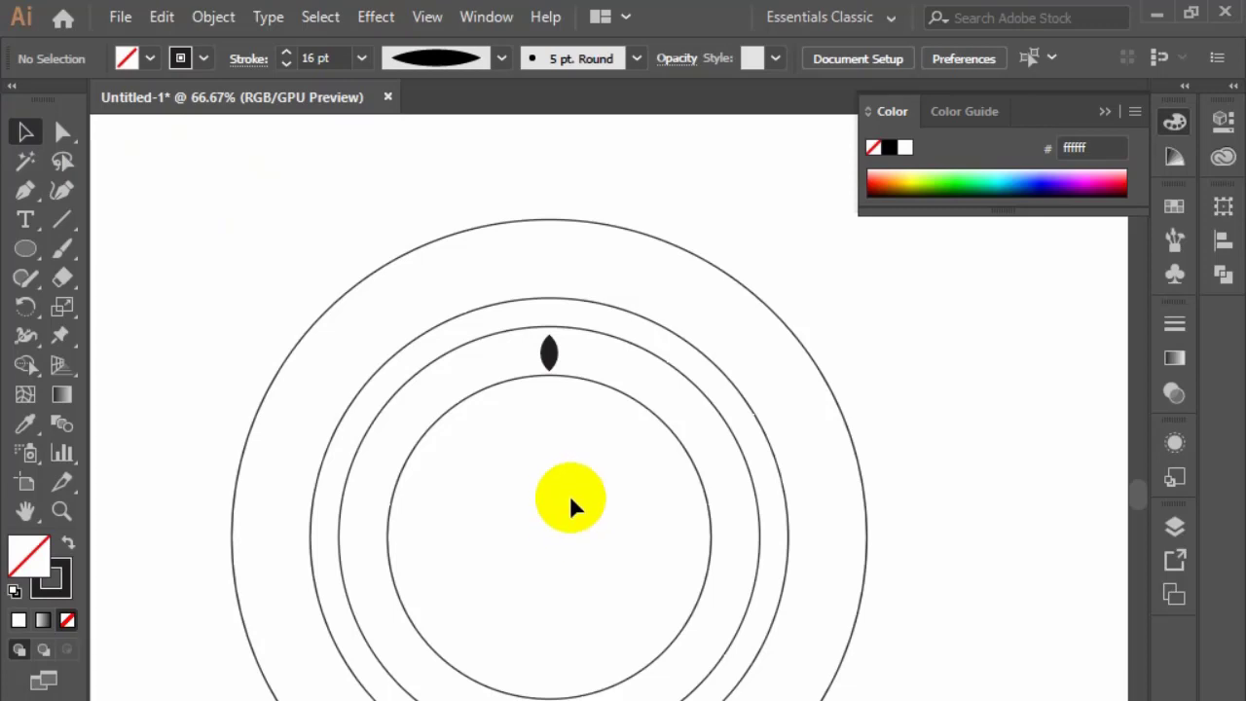
click(551, 360)
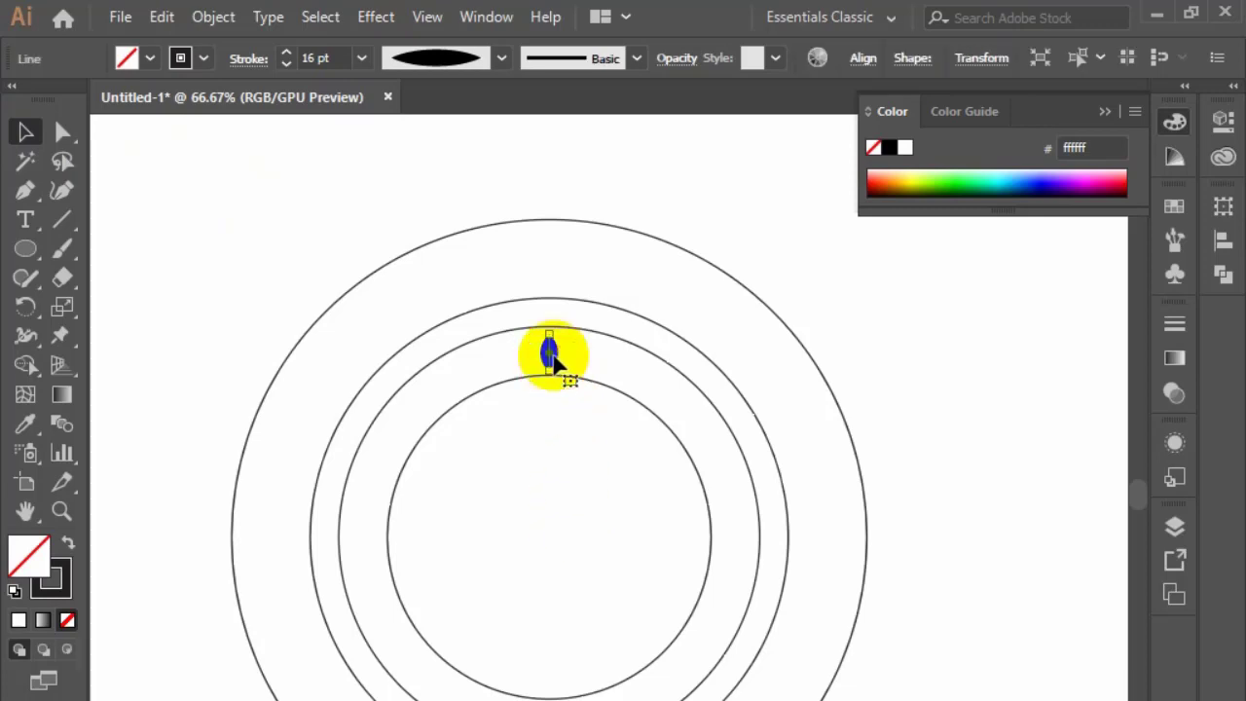
click(27, 308)
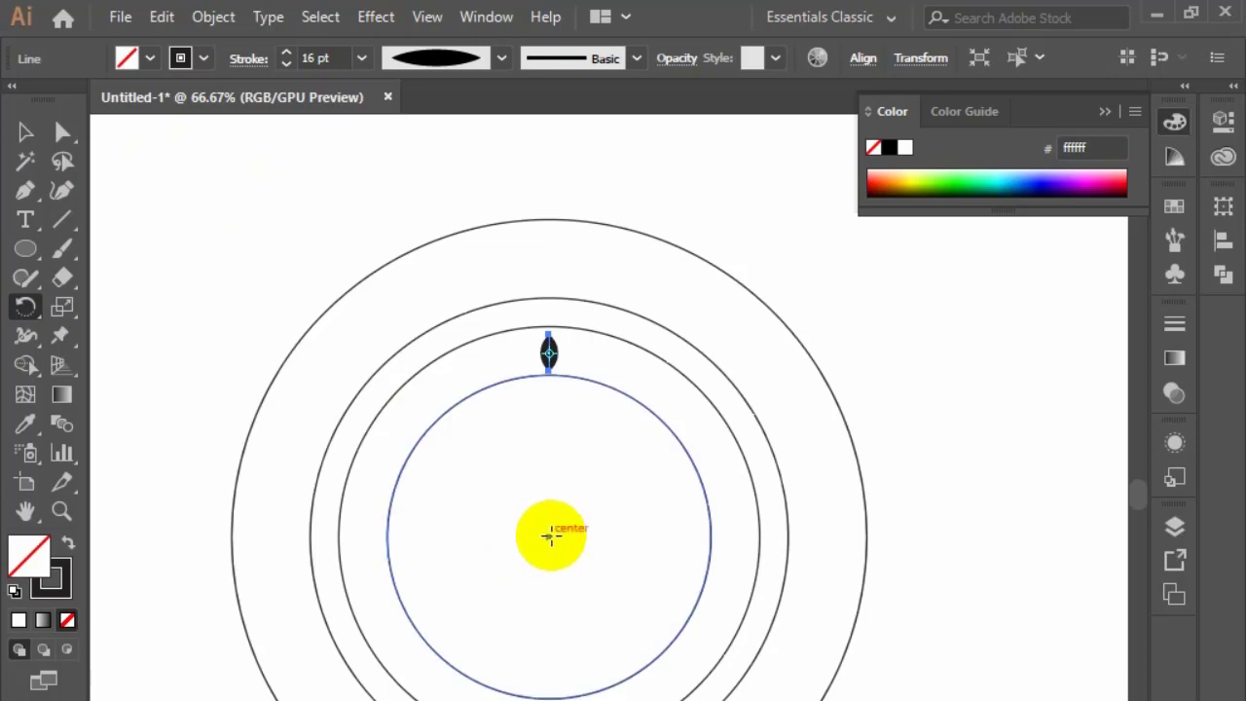
alt+click(549, 535)
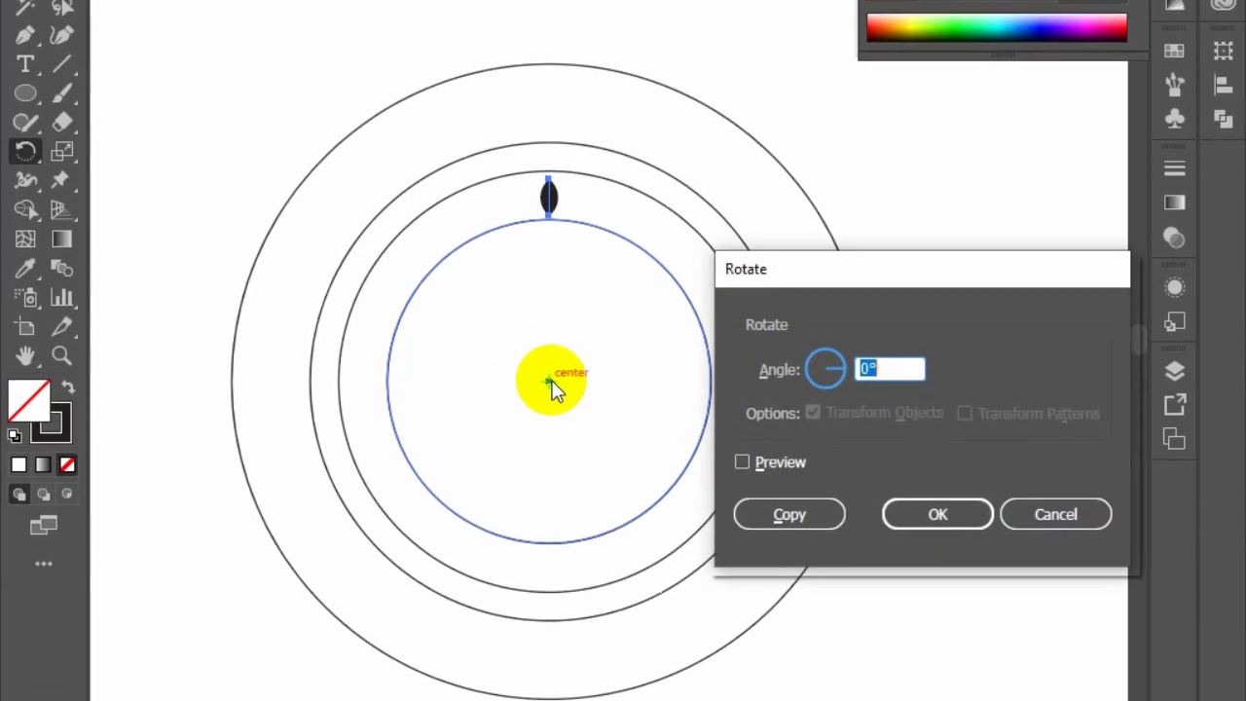
drag(766, 278, 759, 213)
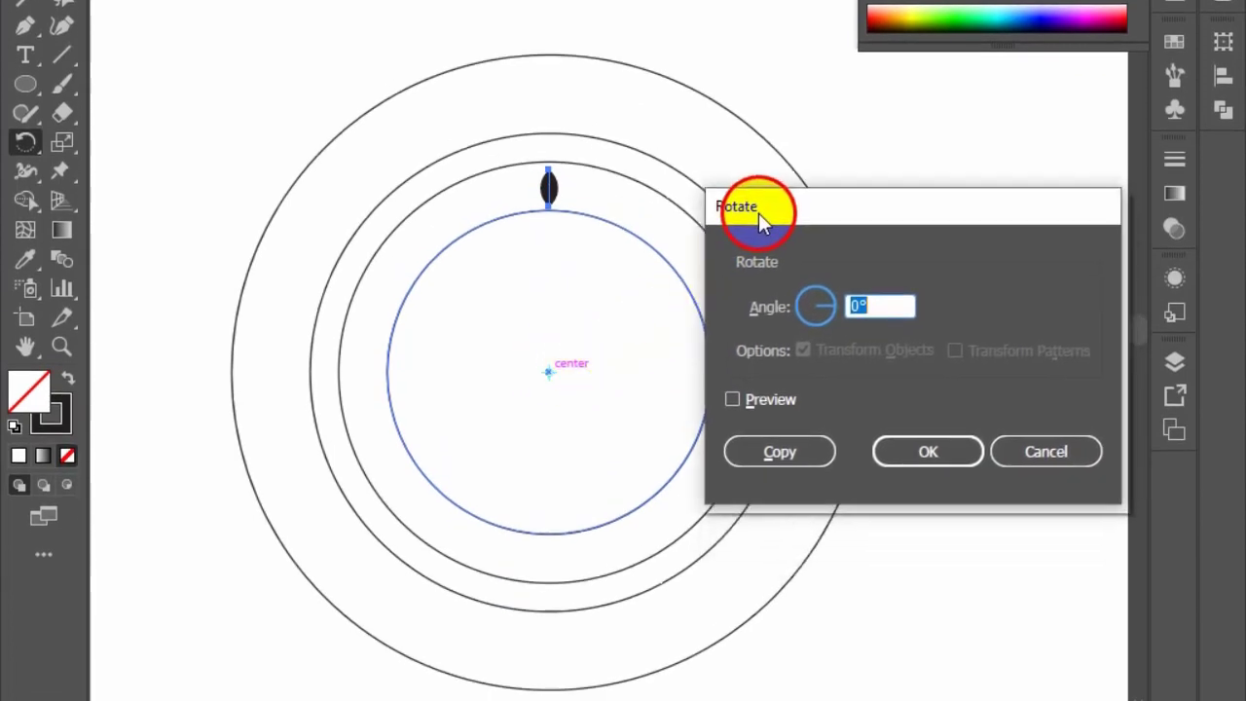
click(929, 445)
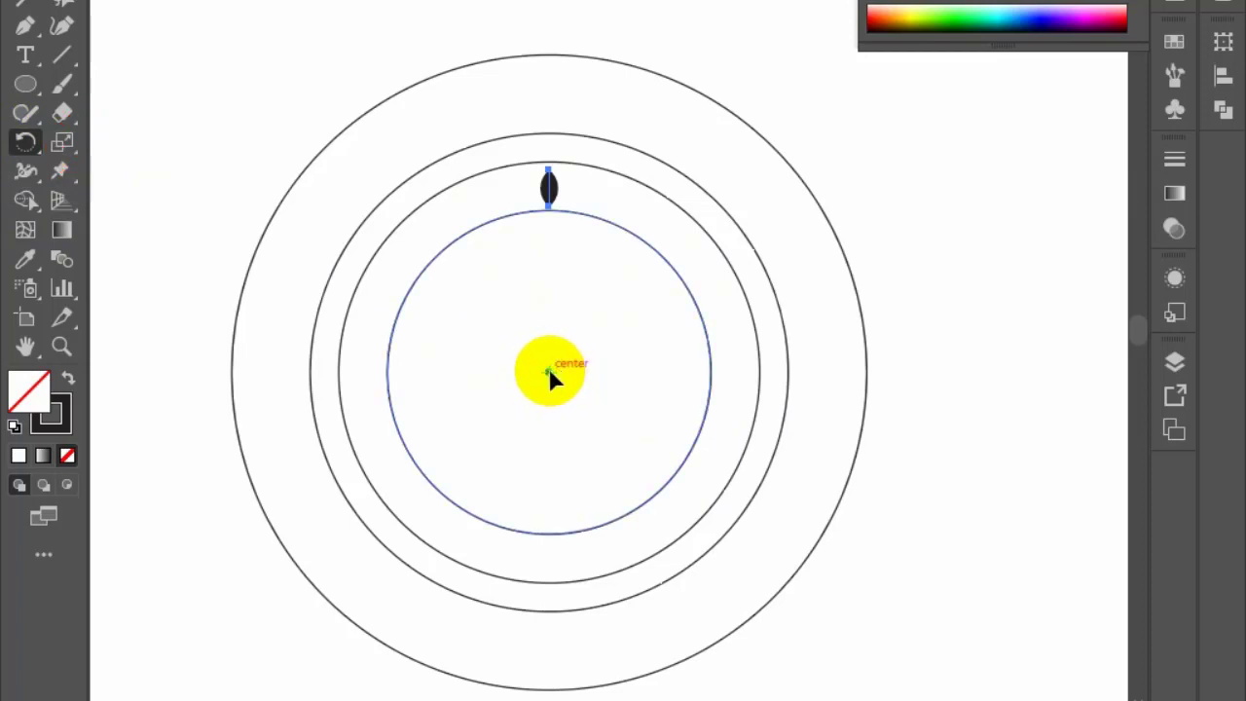
Step: Make a copy of the leaf-shaped line rotated 20° about the circles' common centre
alt+click(550, 371)
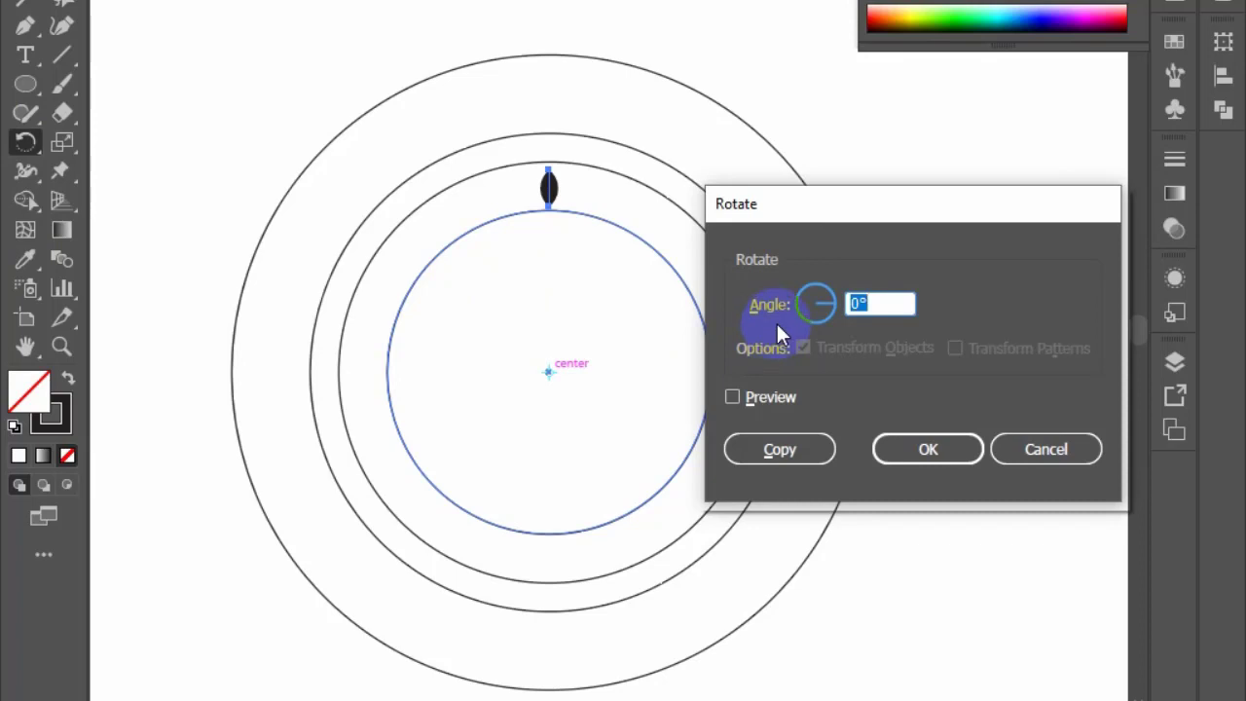
click(752, 397)
click(876, 302)
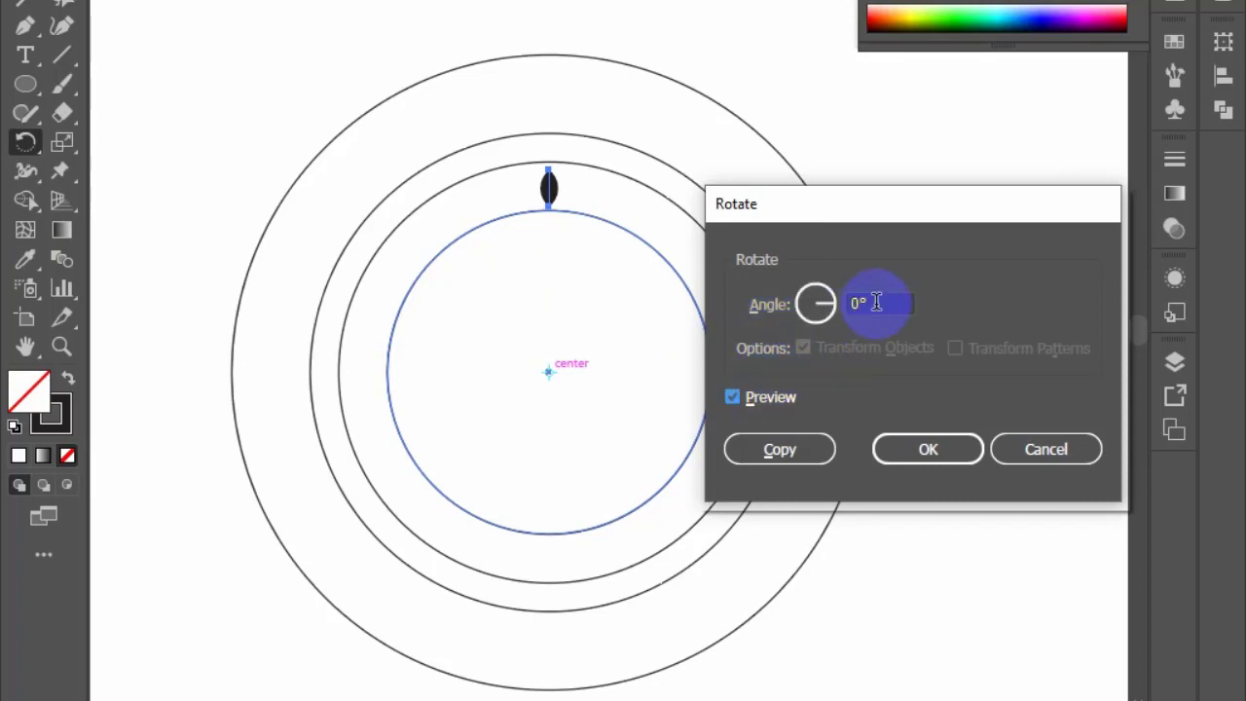
double_click(851, 302)
text(10)
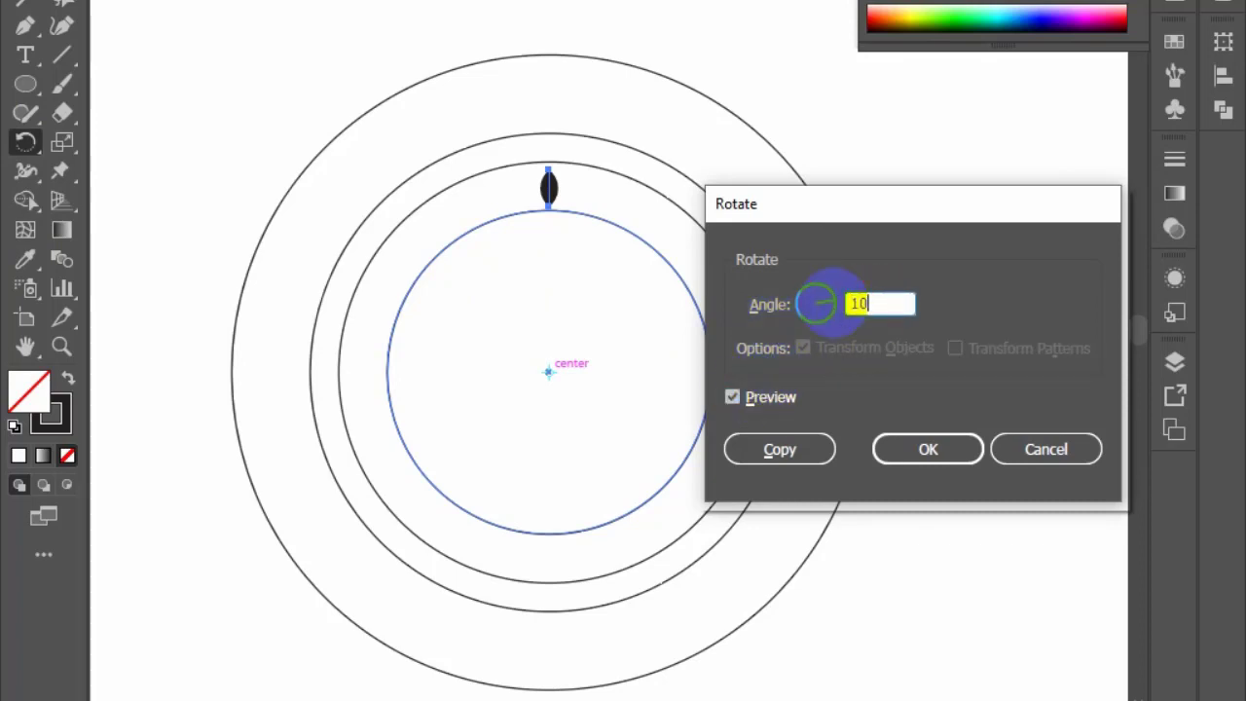
click(750, 394)
click(752, 394)
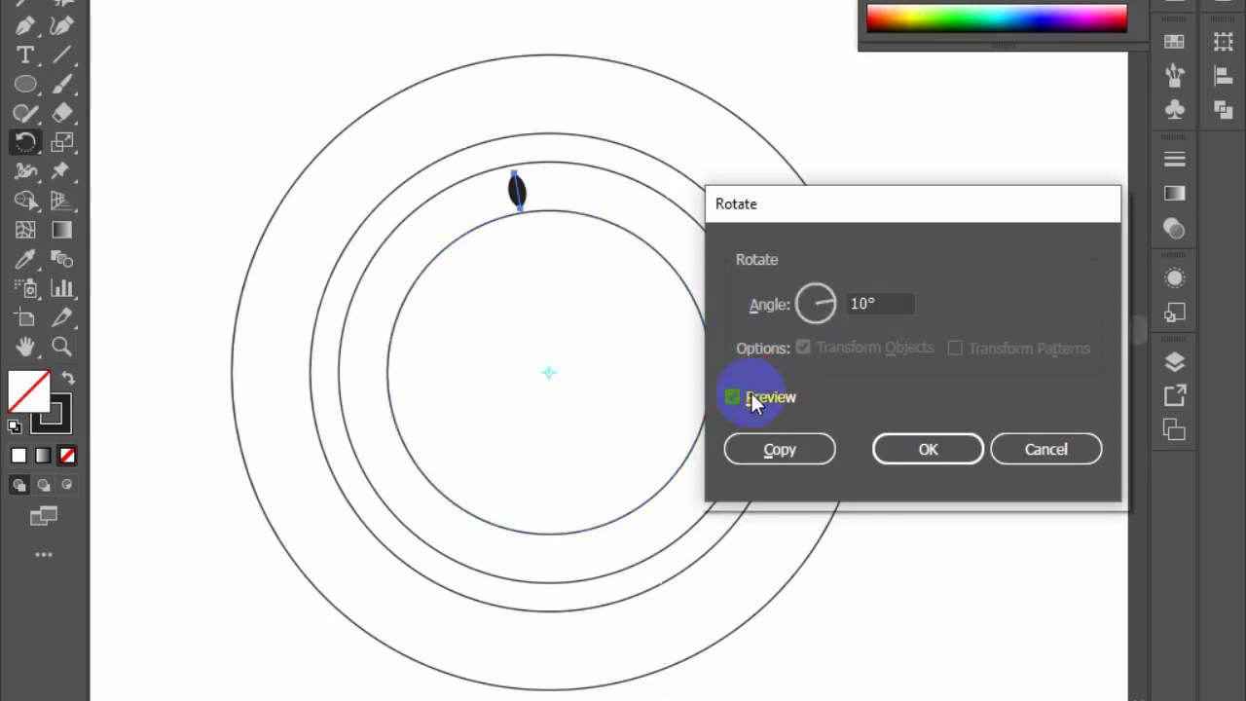
click(751, 397)
click(753, 397)
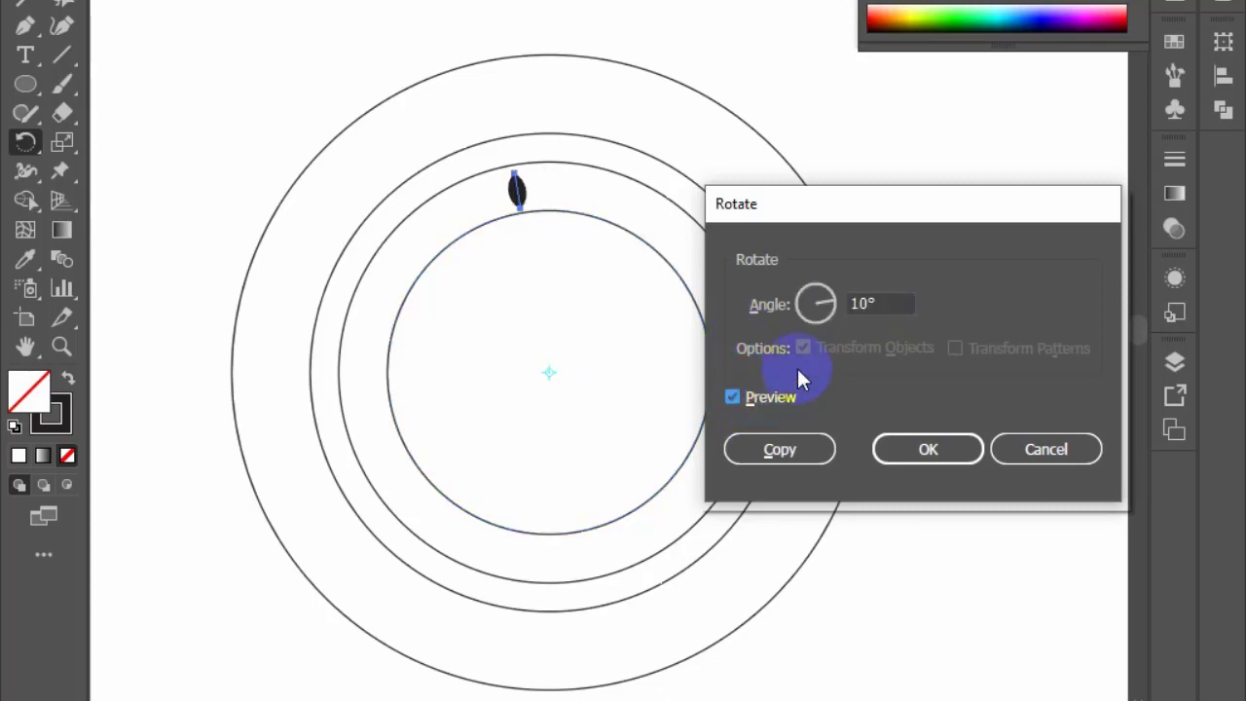
double_click(876, 303)
text(20)
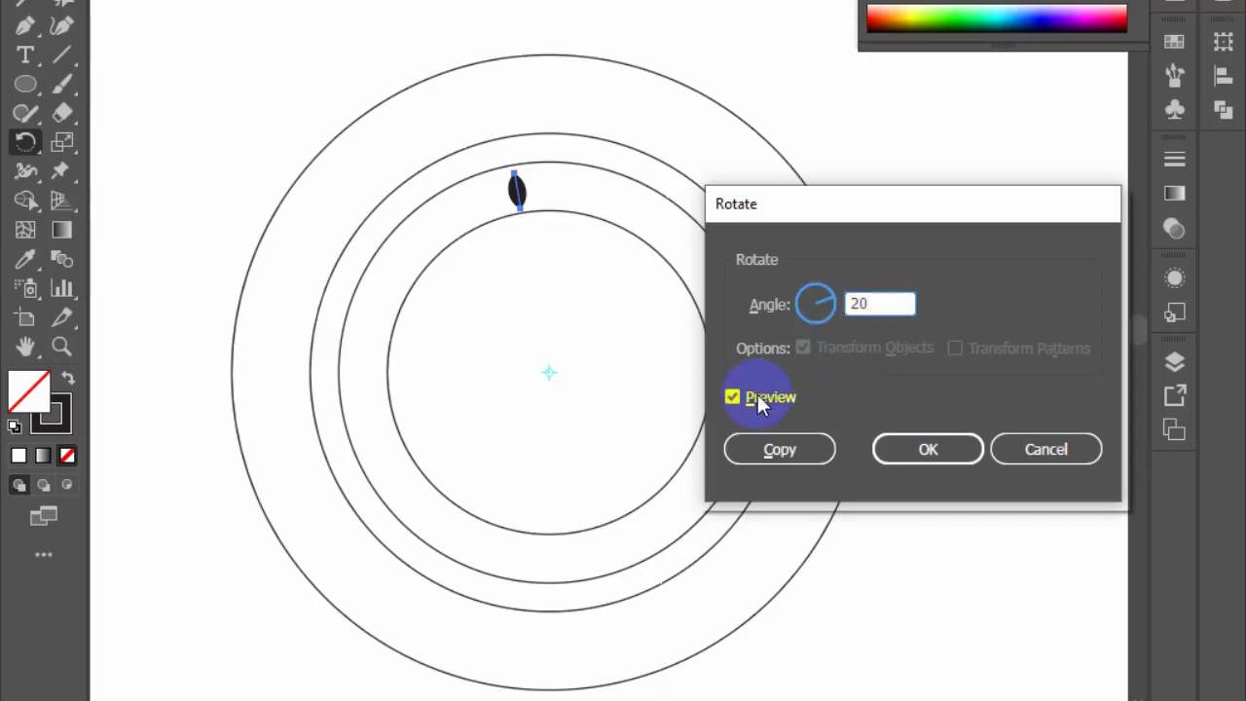
click(752, 446)
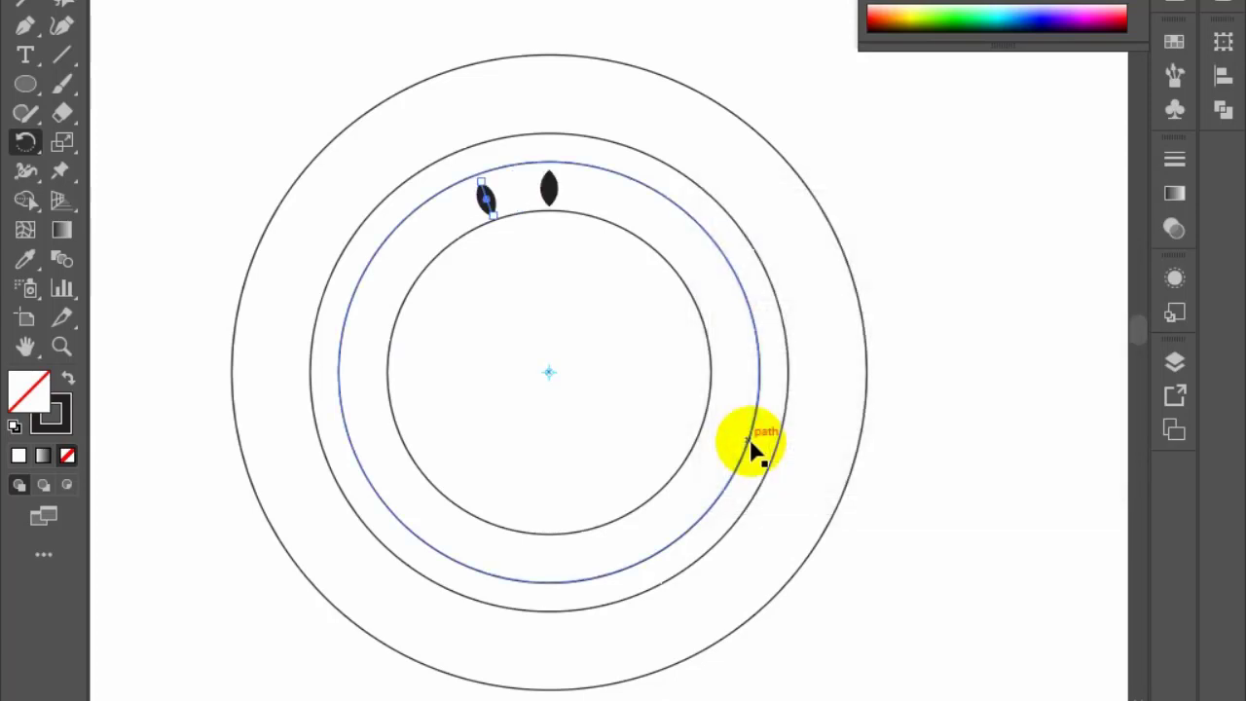
Step: Repeat the 20° rotated copy until the leaf shapes run around the ring to its upper right, and deselect
key(ctrl+d)
key(ctrl+d)
key(ctrl+d)
key(ctrl+d)
key(ctrl+d)
key(ctrl+d)
key(ctrl+d)
key(ctrl+d)
key(ctrl+d)
key(ctrl+d)
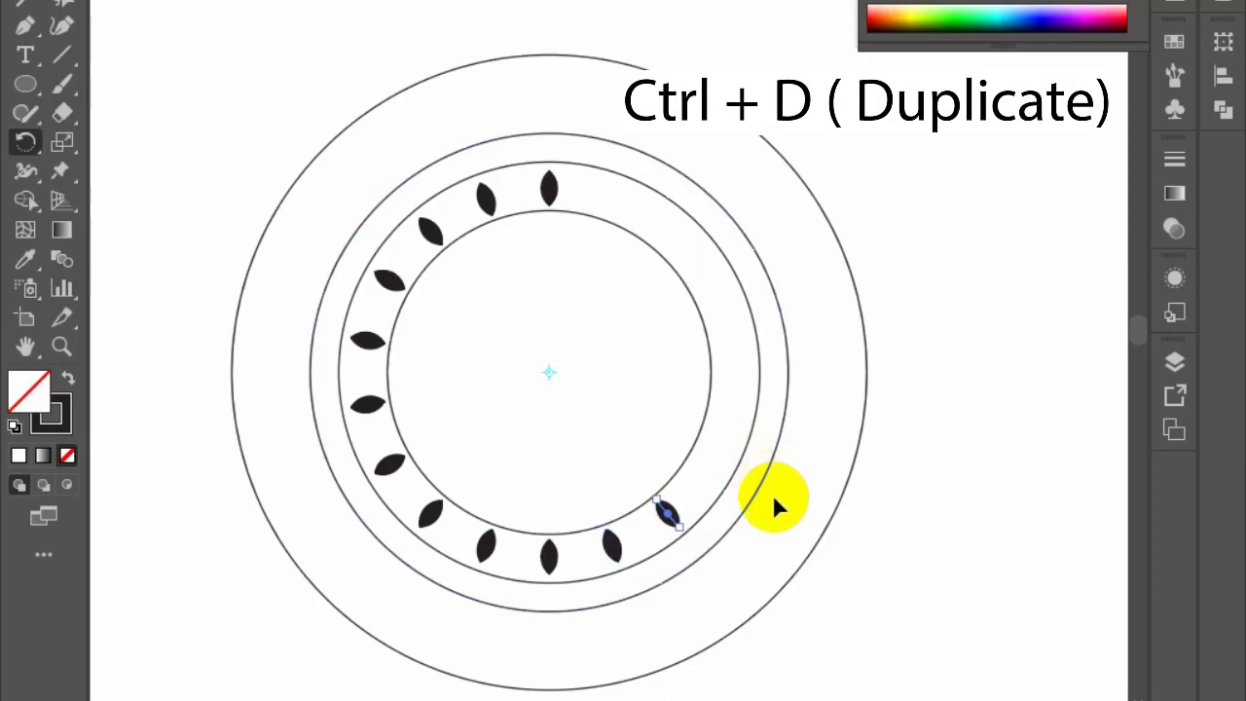
key(ctrl+d)
key(ctrl+d)
key(ctrl+d)
key(ctrl+d)
key(ctrl+d)
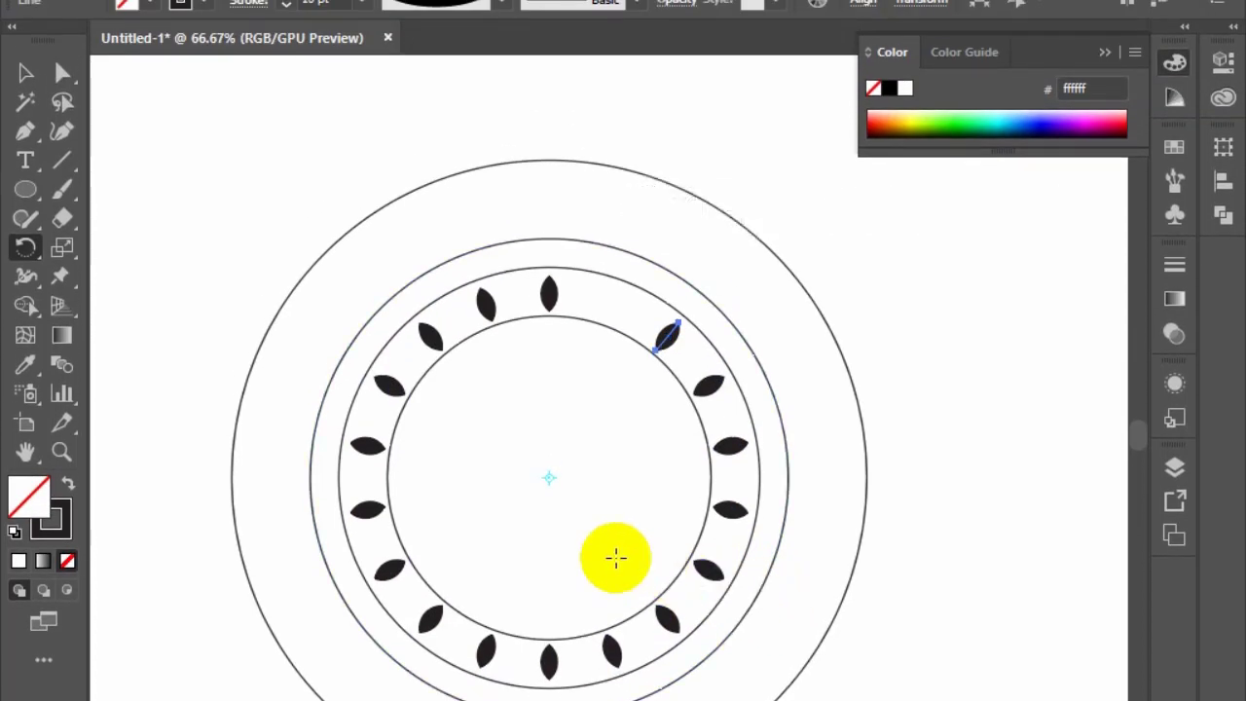
click(25, 73)
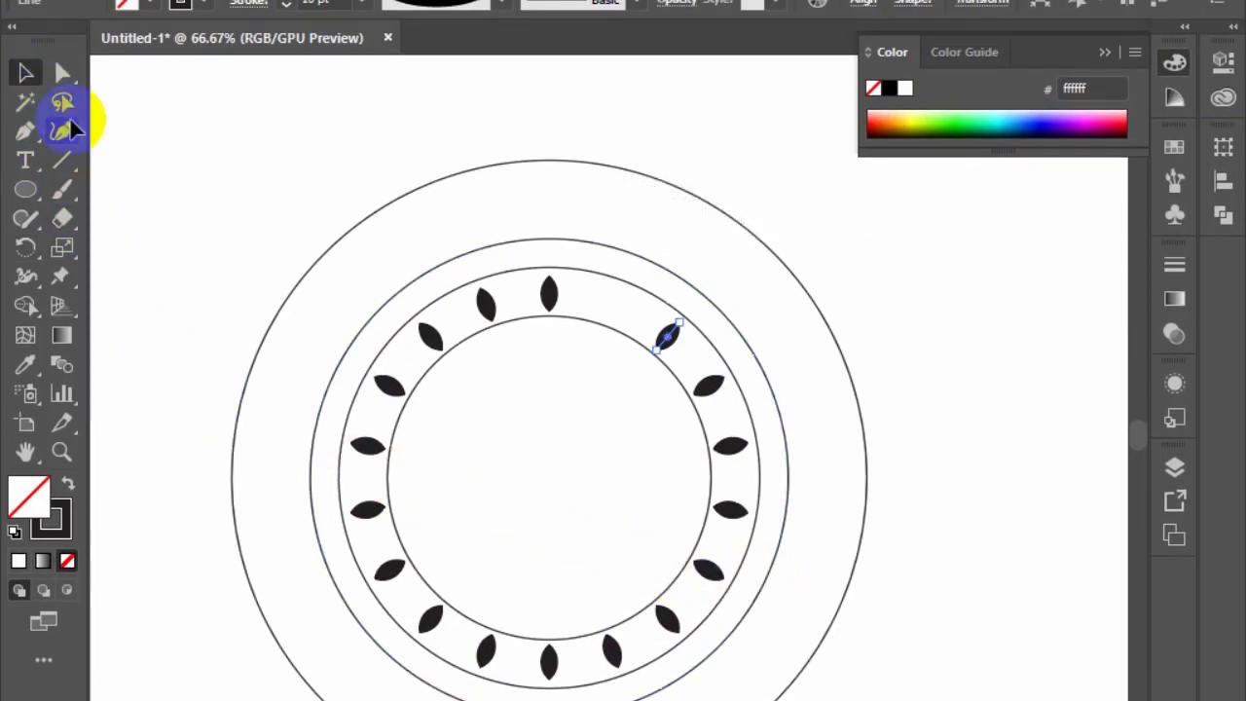
click(495, 412)
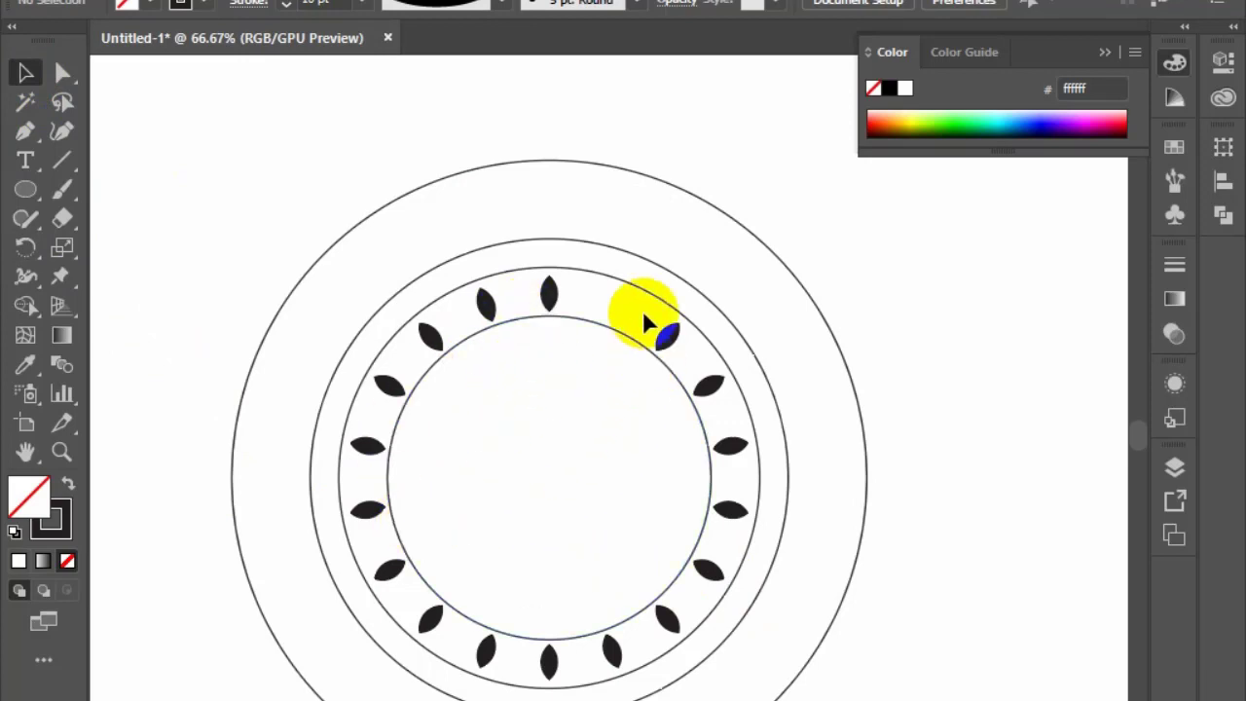
click(613, 144)
click(613, 174)
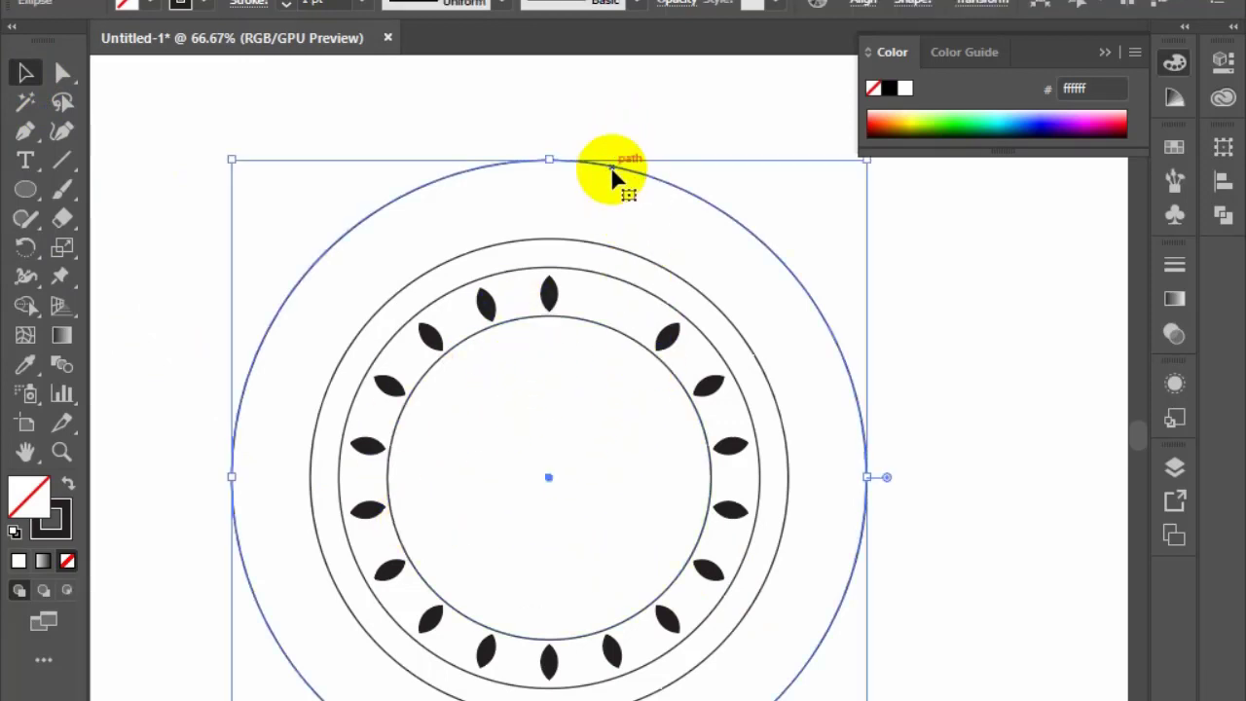
key(ctrl+shift+a)
click(61, 163)
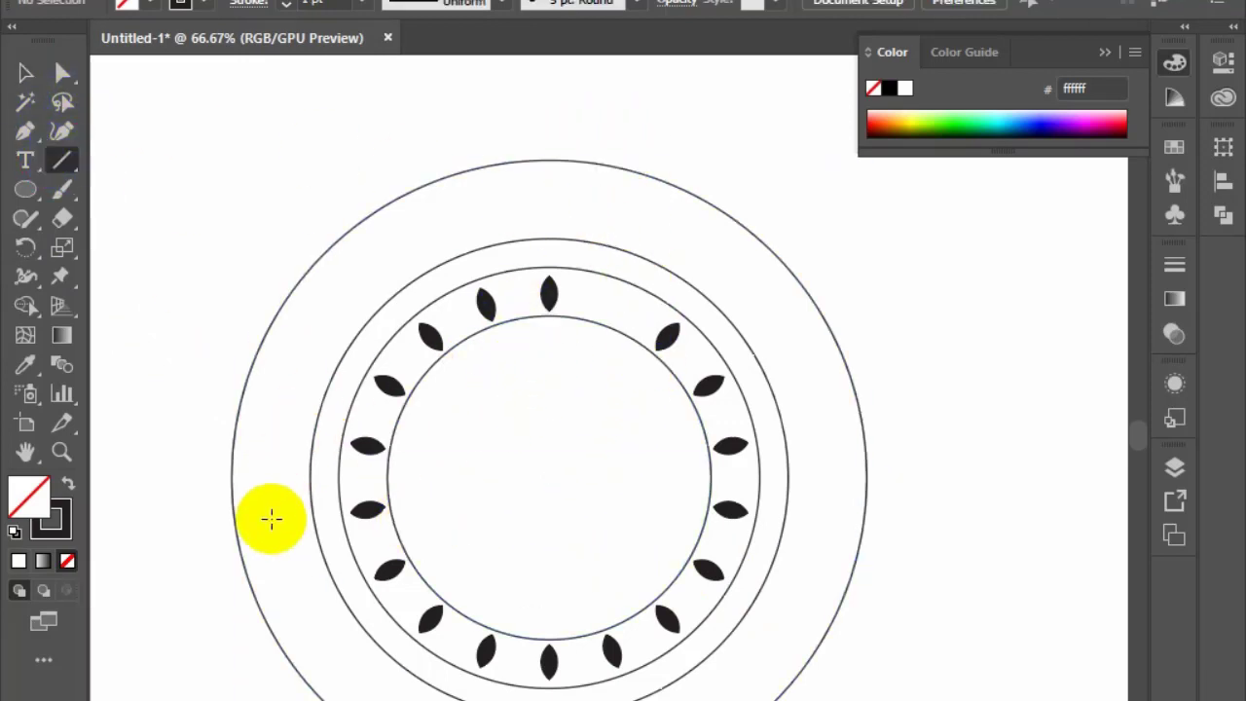
drag(549, 477, 931, 476)
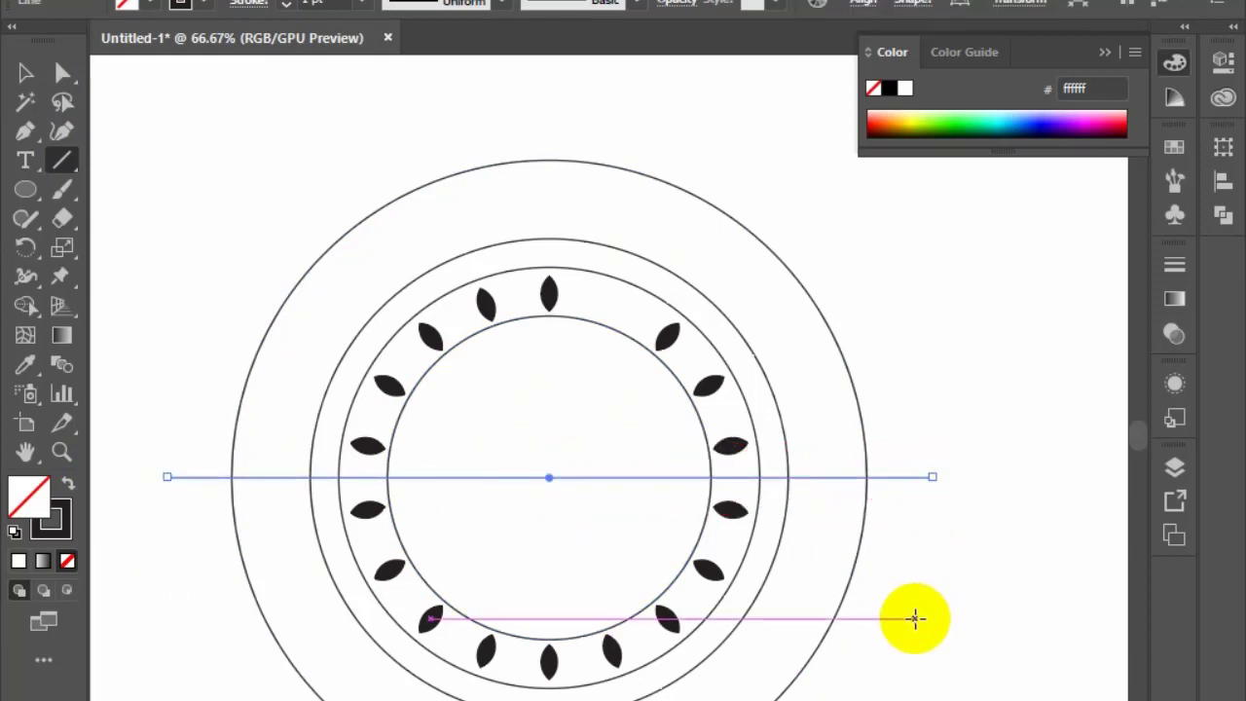
key(Delete)
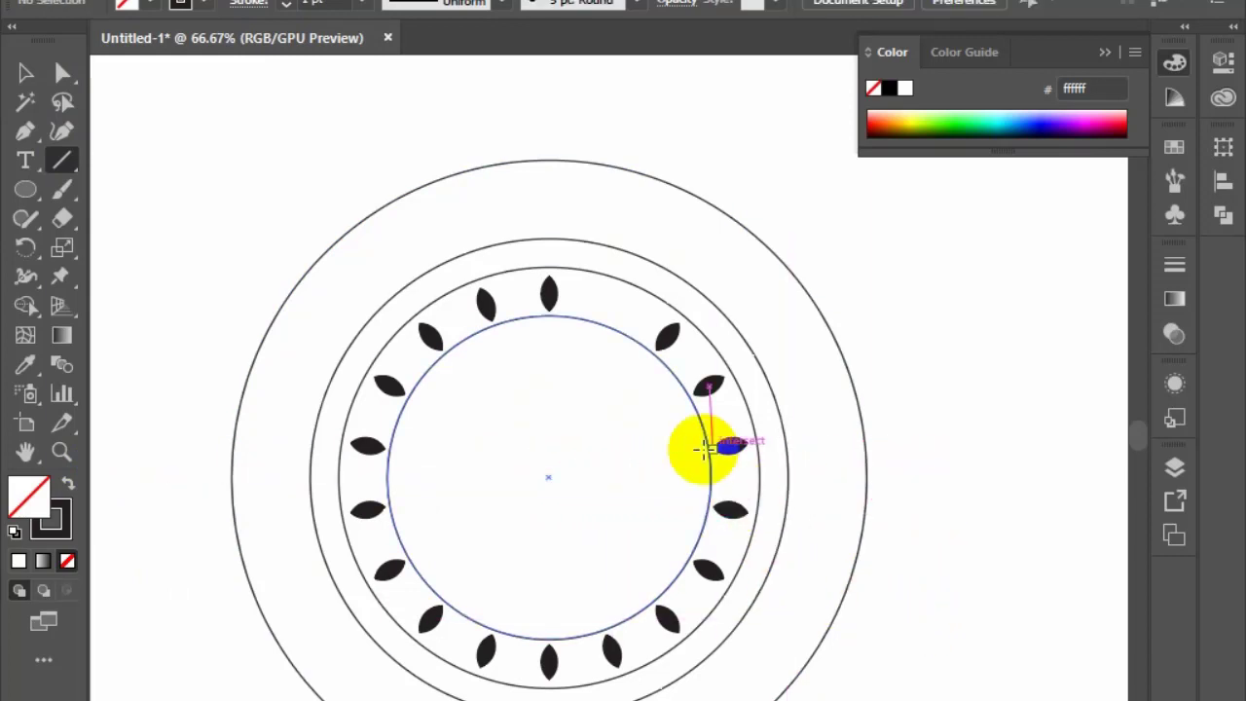
Step: Draw a horizontal line wider than the outermost circle above it and align it to that circle's vertical centre as key object
drag(122, 107, 923, 136)
click(27, 121)
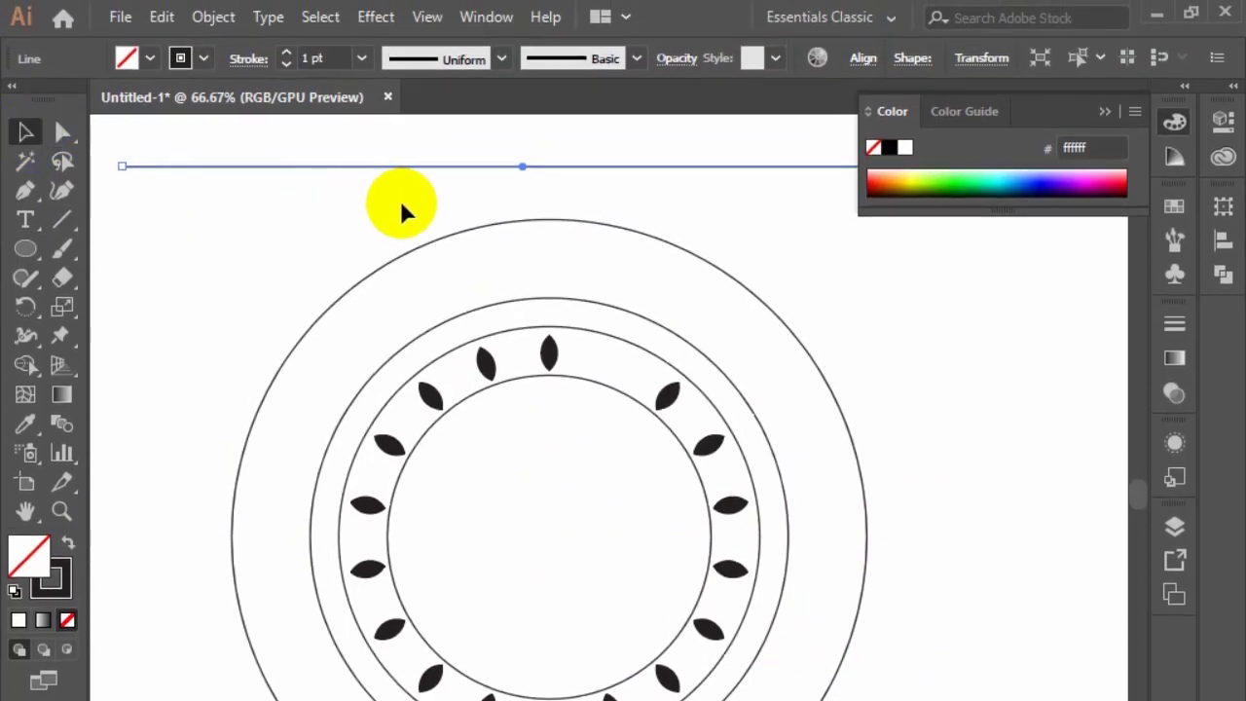
shift+click(561, 226)
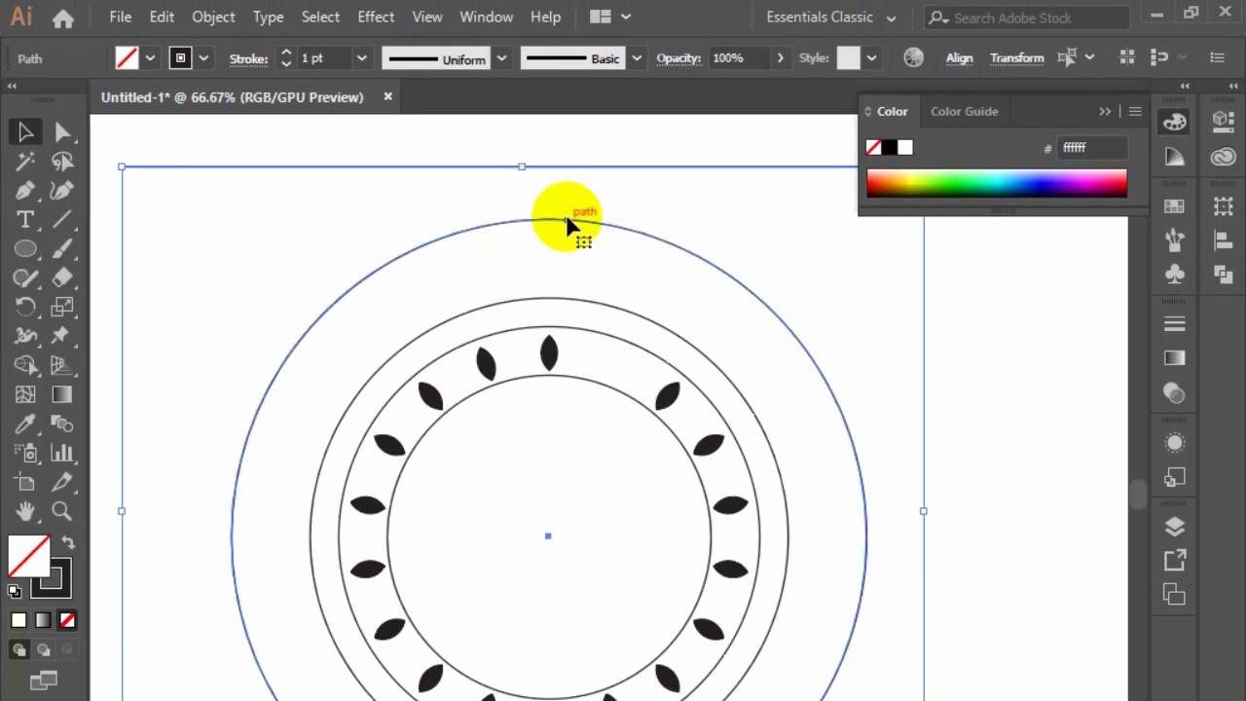
click(566, 219)
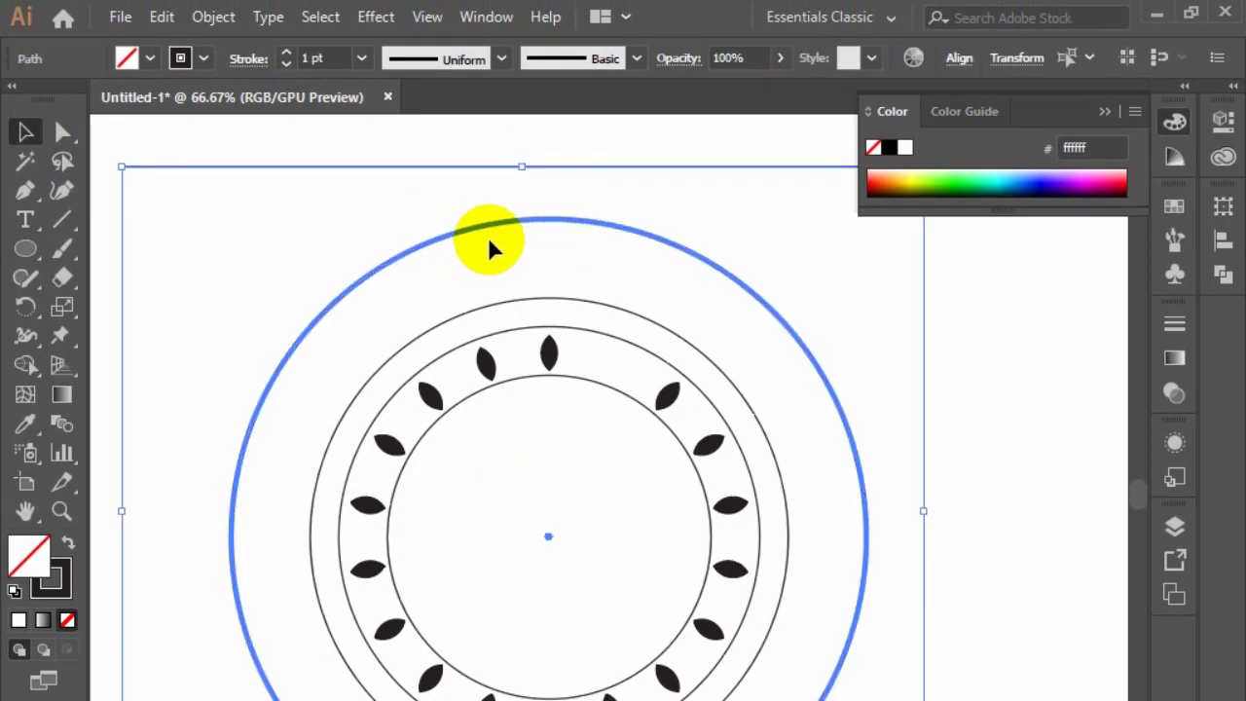
click(959, 58)
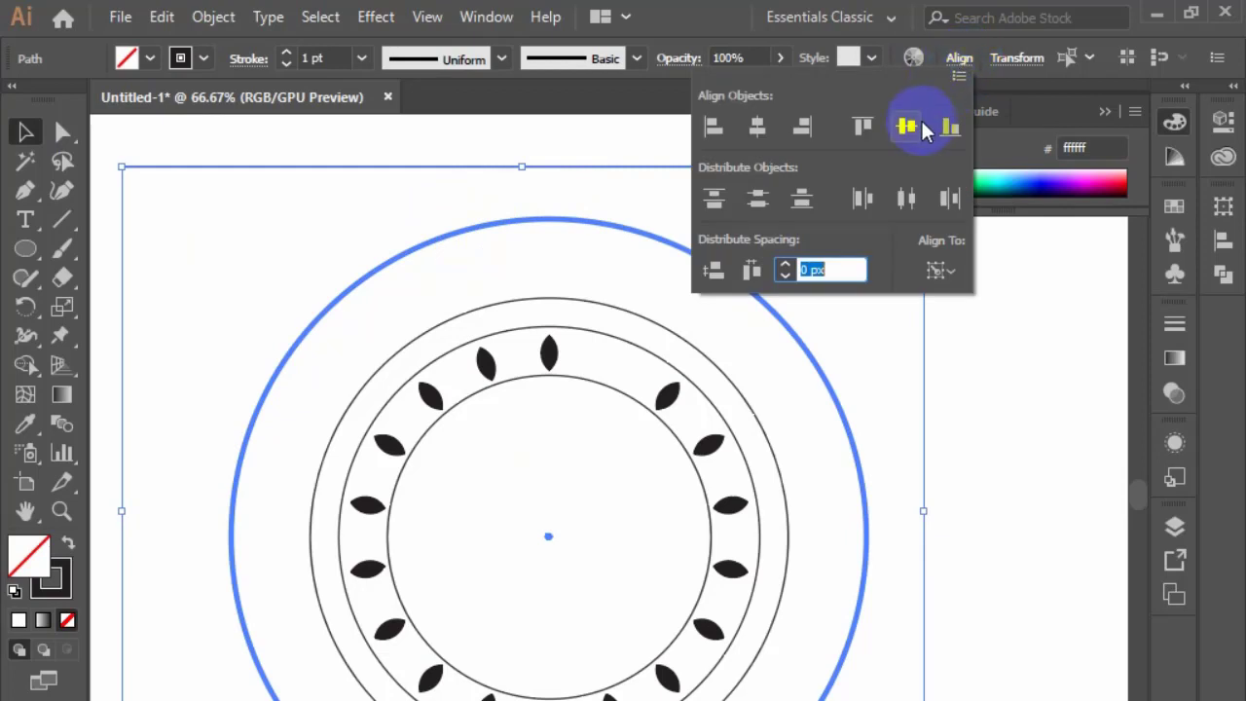
click(923, 128)
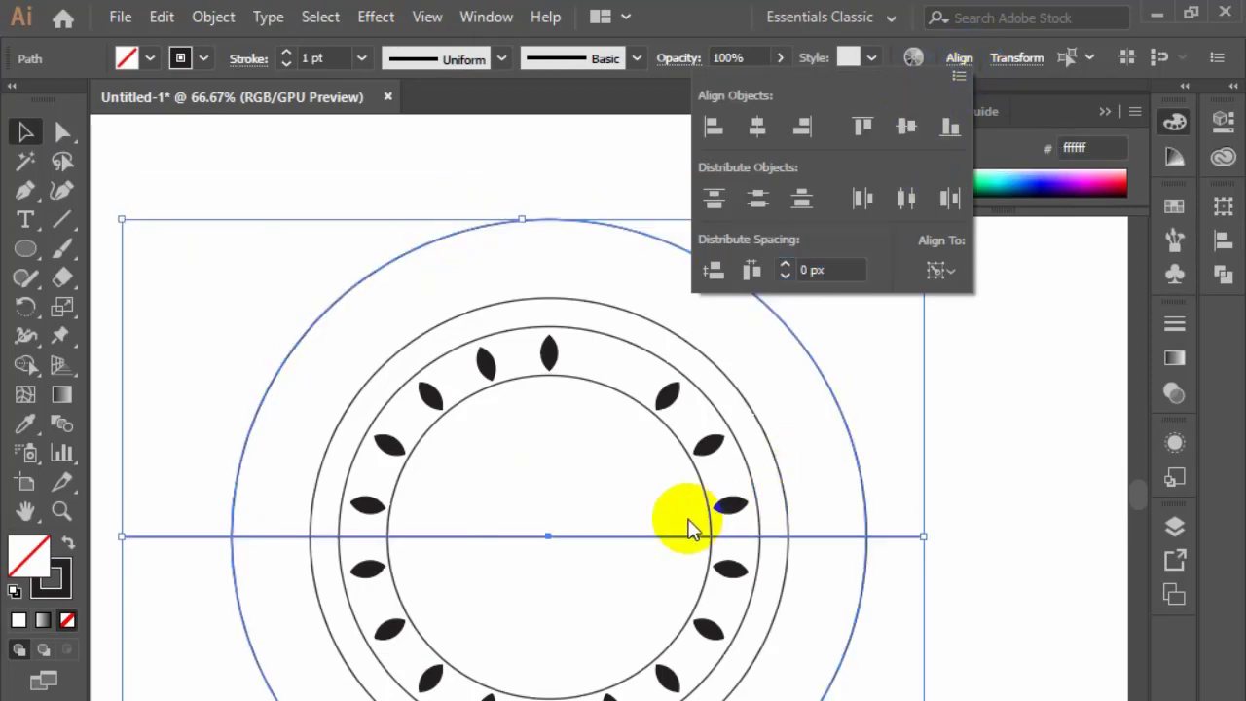
click(602, 523)
click(601, 471)
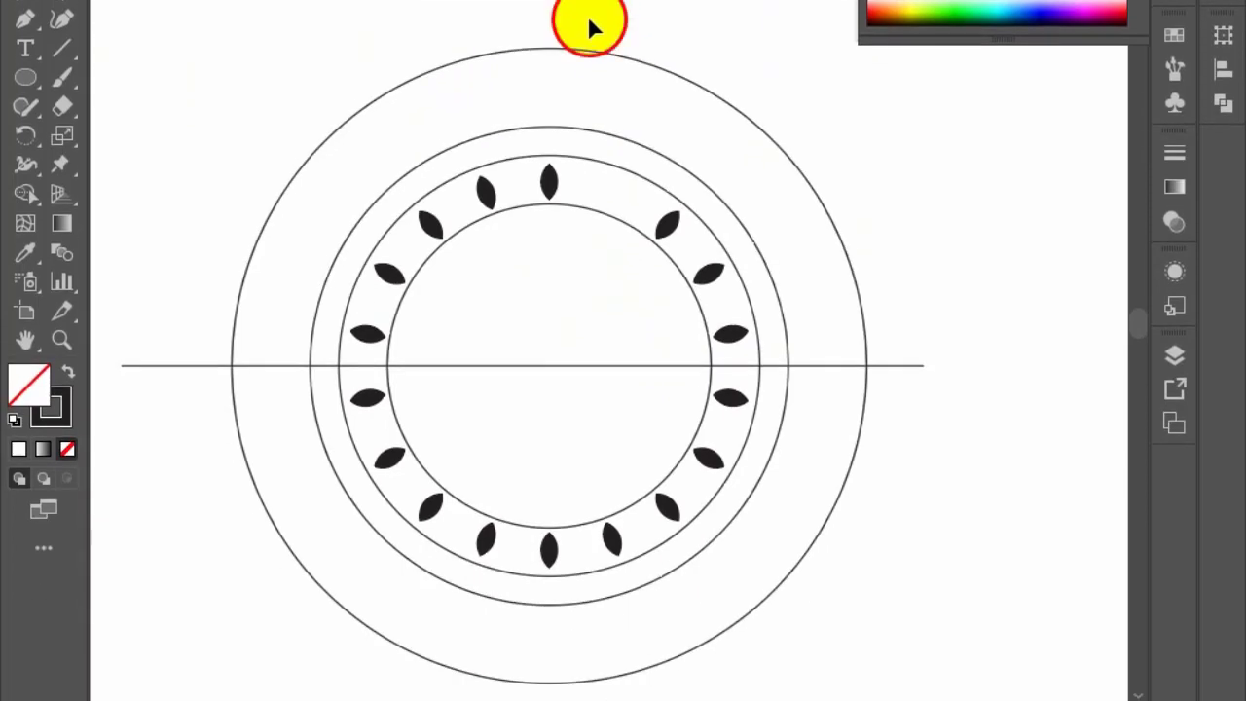
Step: Select the four concentric circles and swap their fill and stroke, giving them a solid black fill and no outline
drag(589, 226, 608, 243)
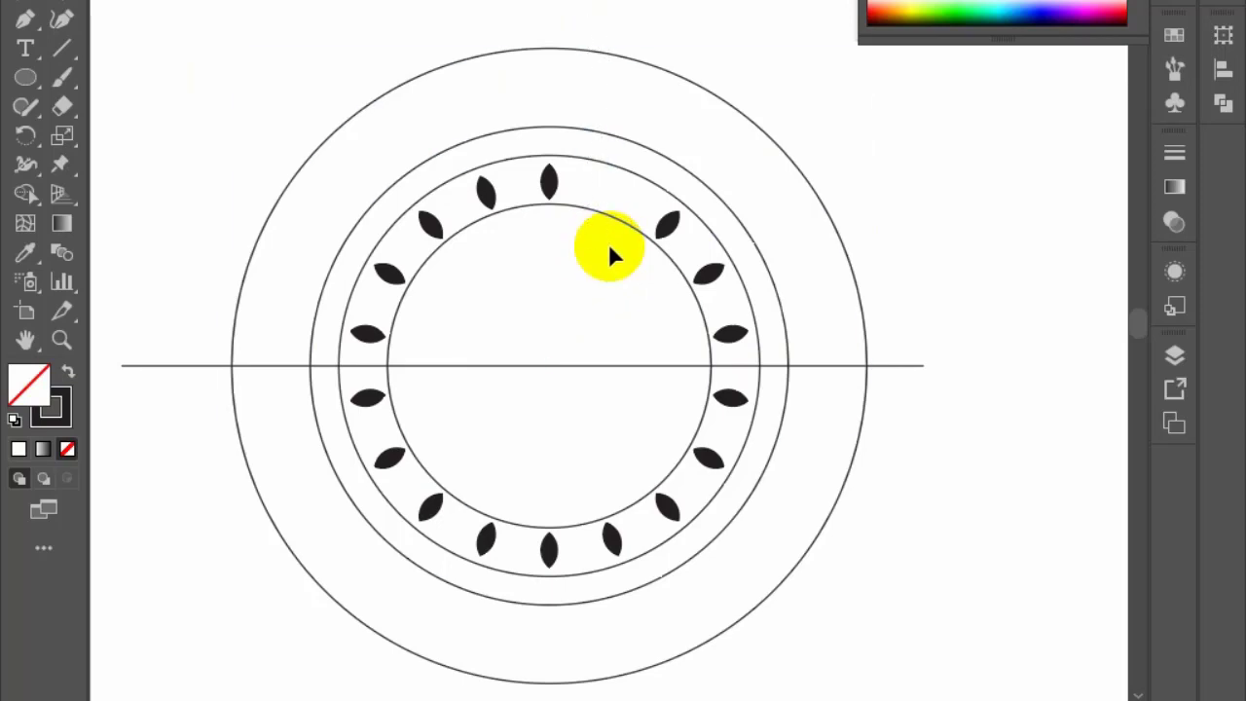
drag(591, 14, 633, 250)
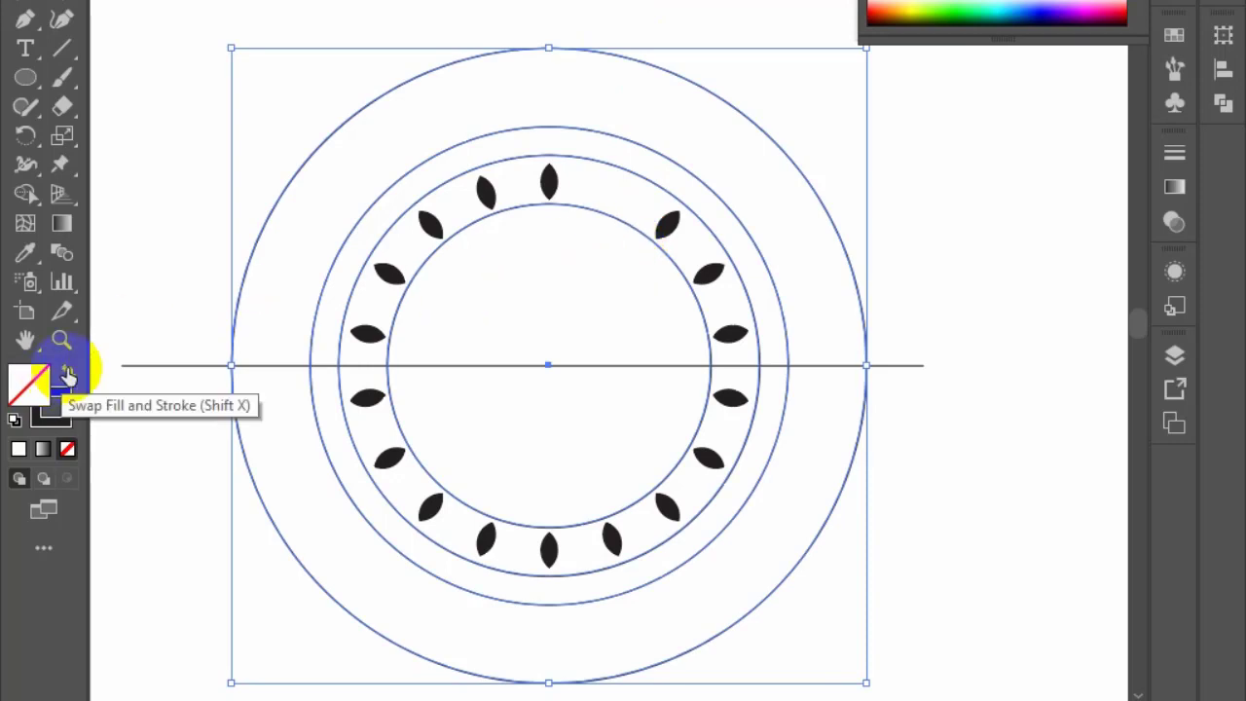
click(68, 375)
click(57, 399)
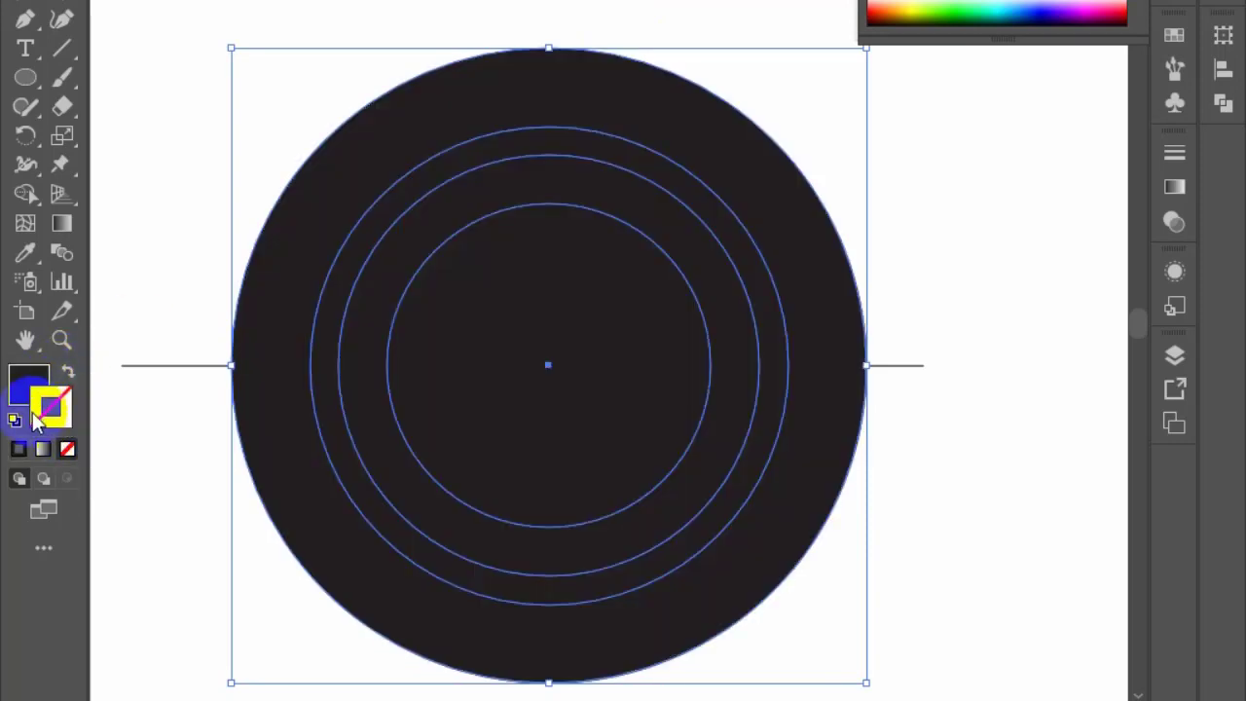
click(22, 390)
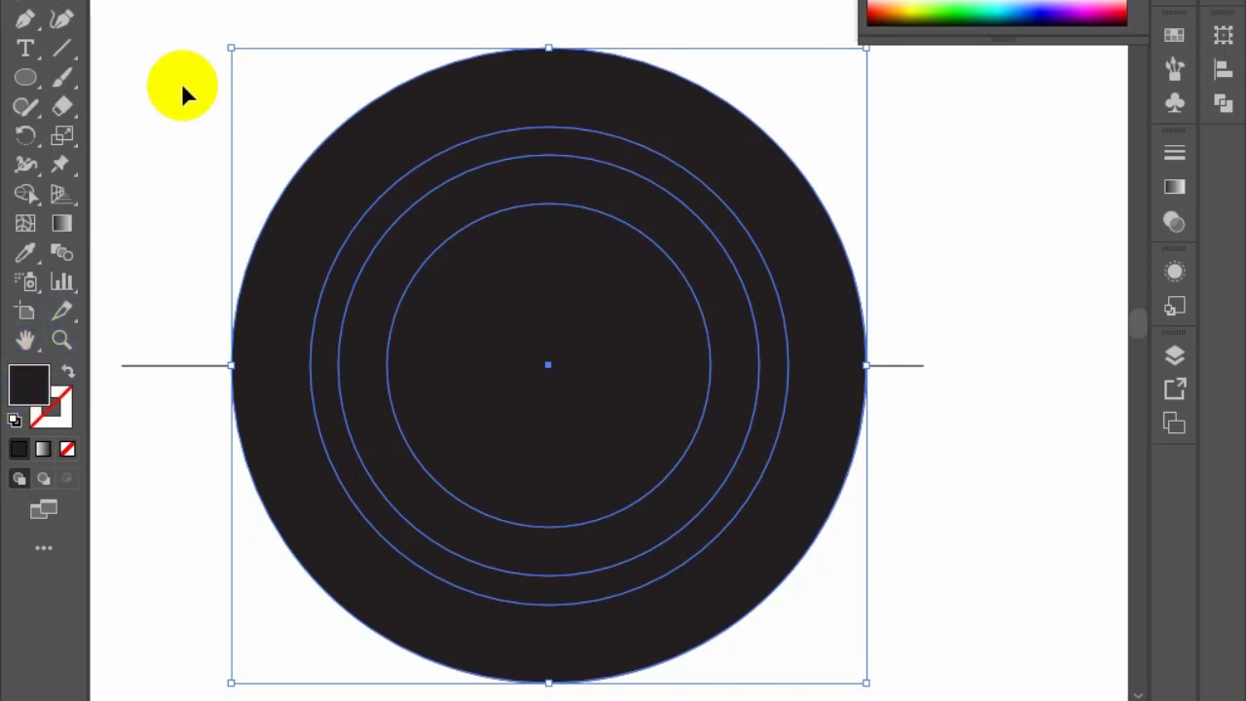
Step: Select all the artwork and use Shape Builder to remove the circles' upper halves and the lower band between the second and third circles
drag(172, 12, 835, 625)
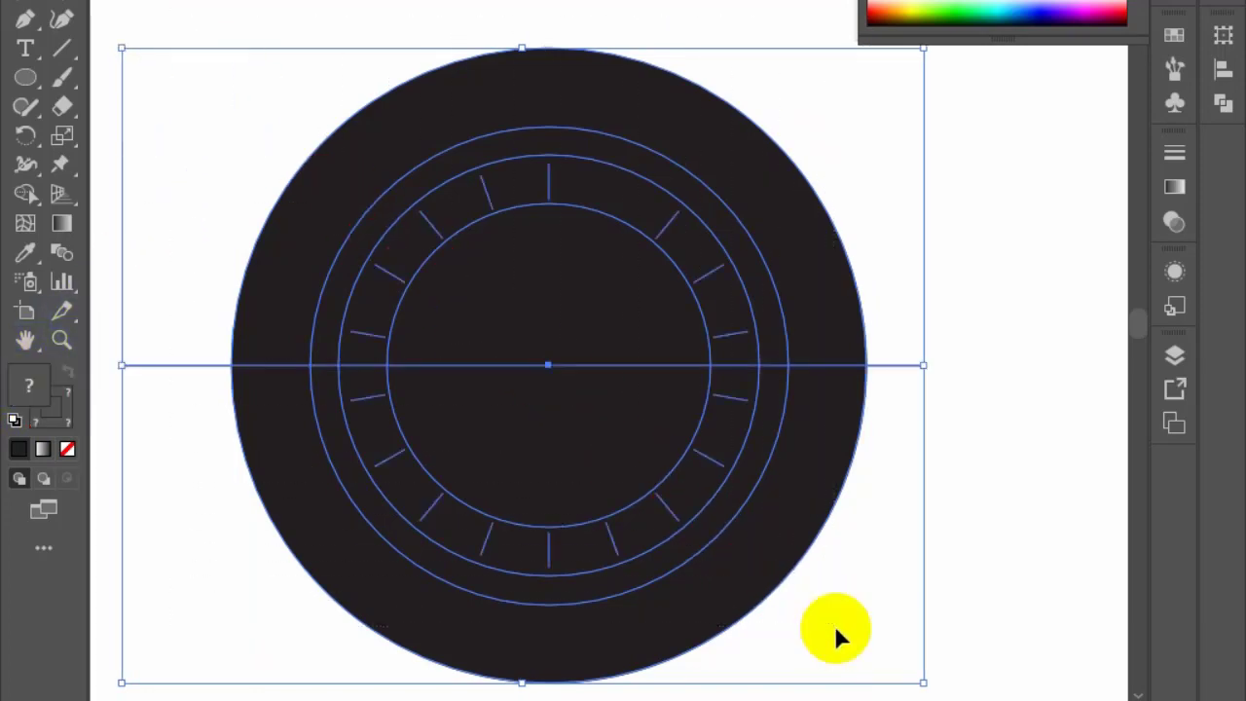
click(29, 191)
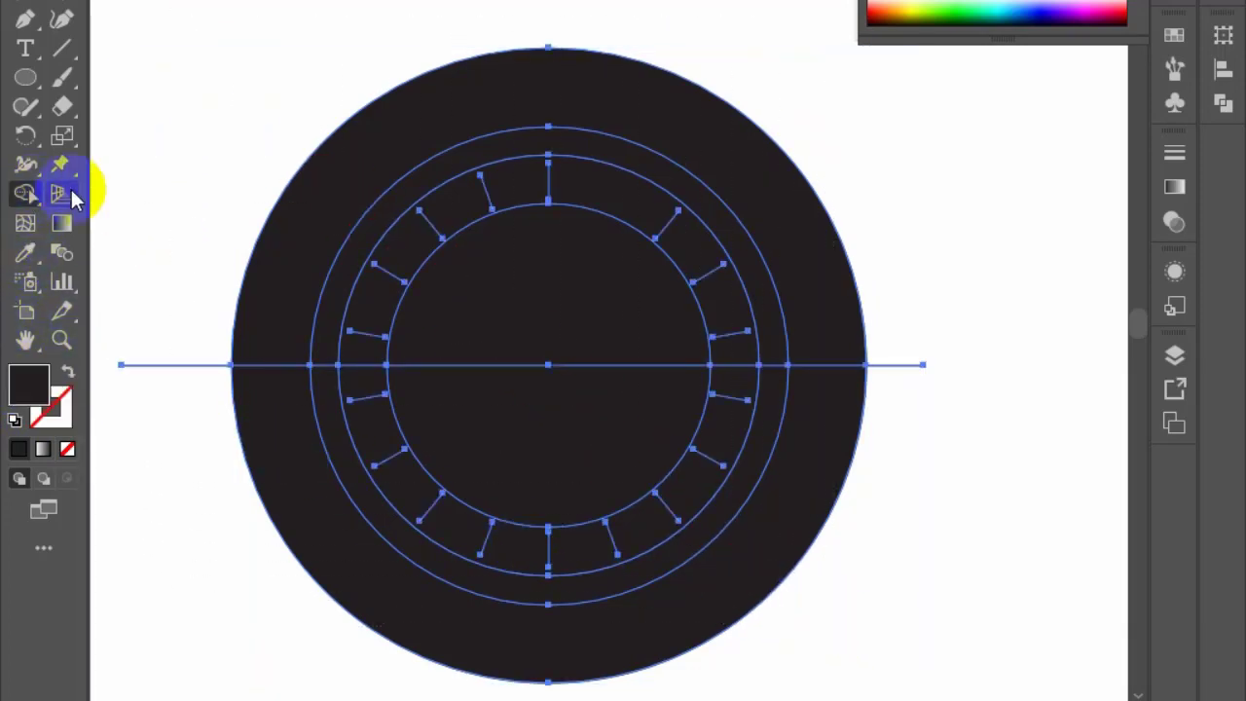
mouse_move(296, 192)
mouse_down()
mouse_move(325, 121)
mouse_move(496, 308)
mouse_up()
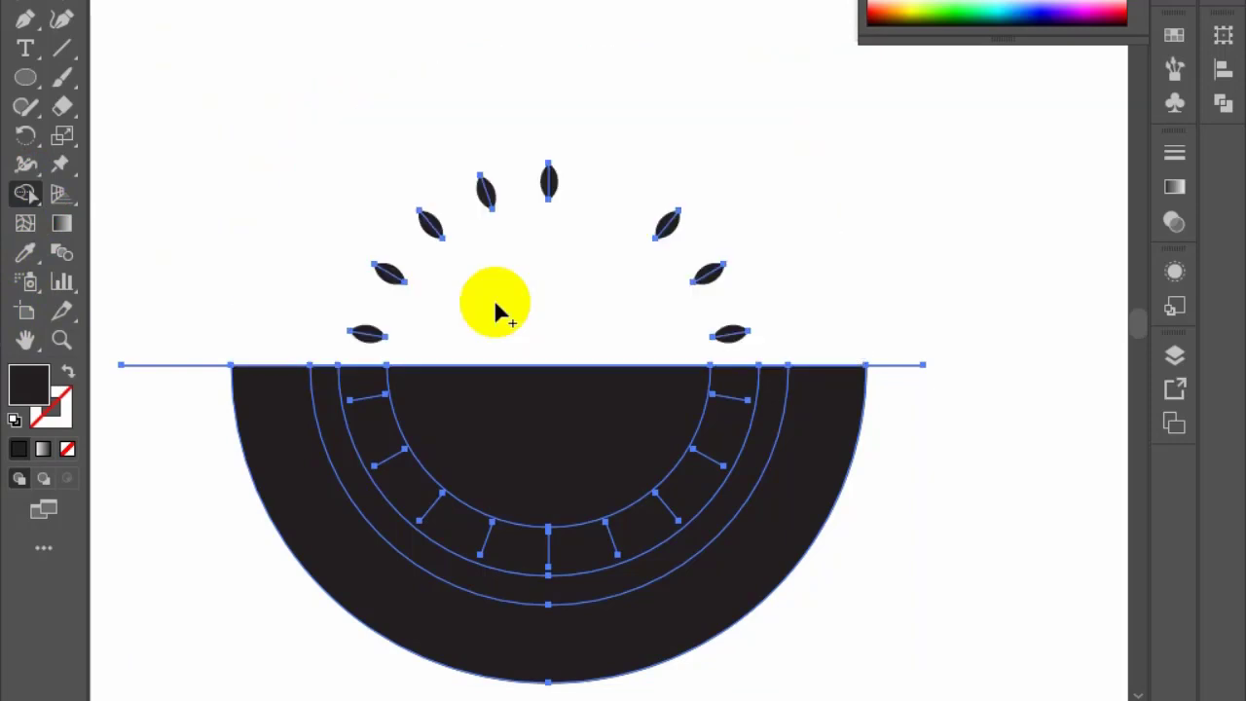
mouse_move(328, 365)
mouse_down()
mouse_move(325, 402)
mouse_move(318, 333)
mouse_up()
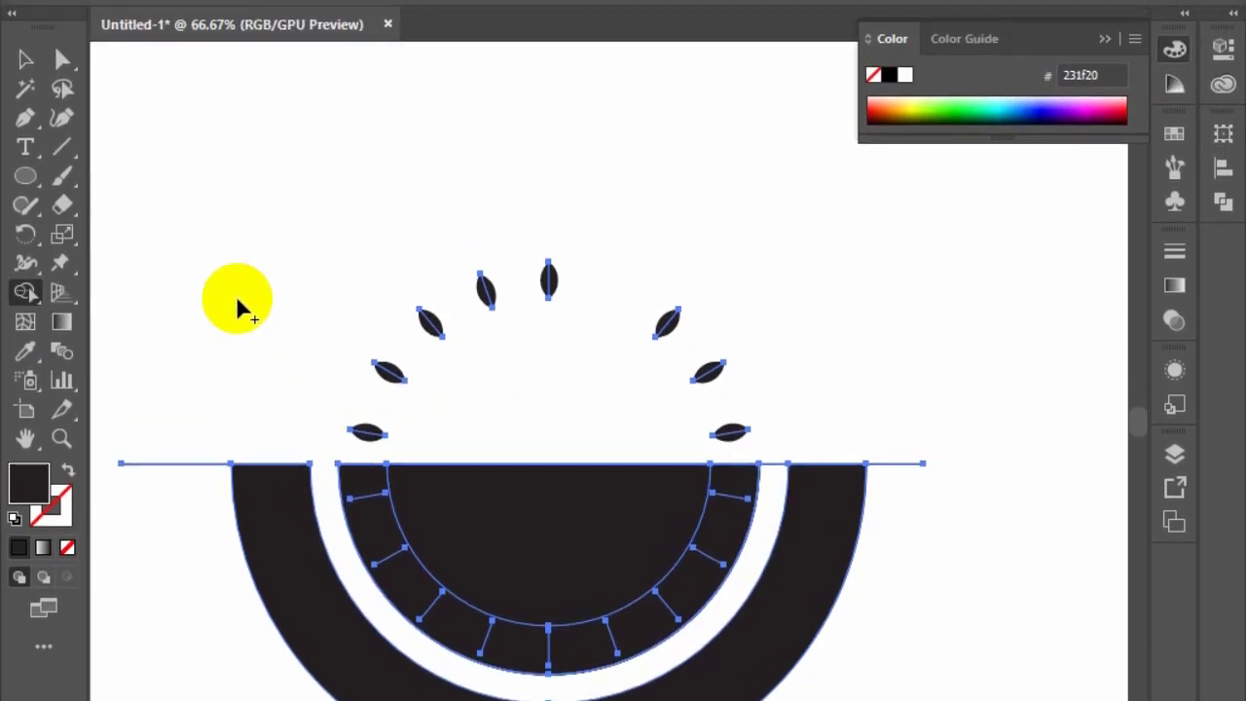
click(25, 59)
click(232, 195)
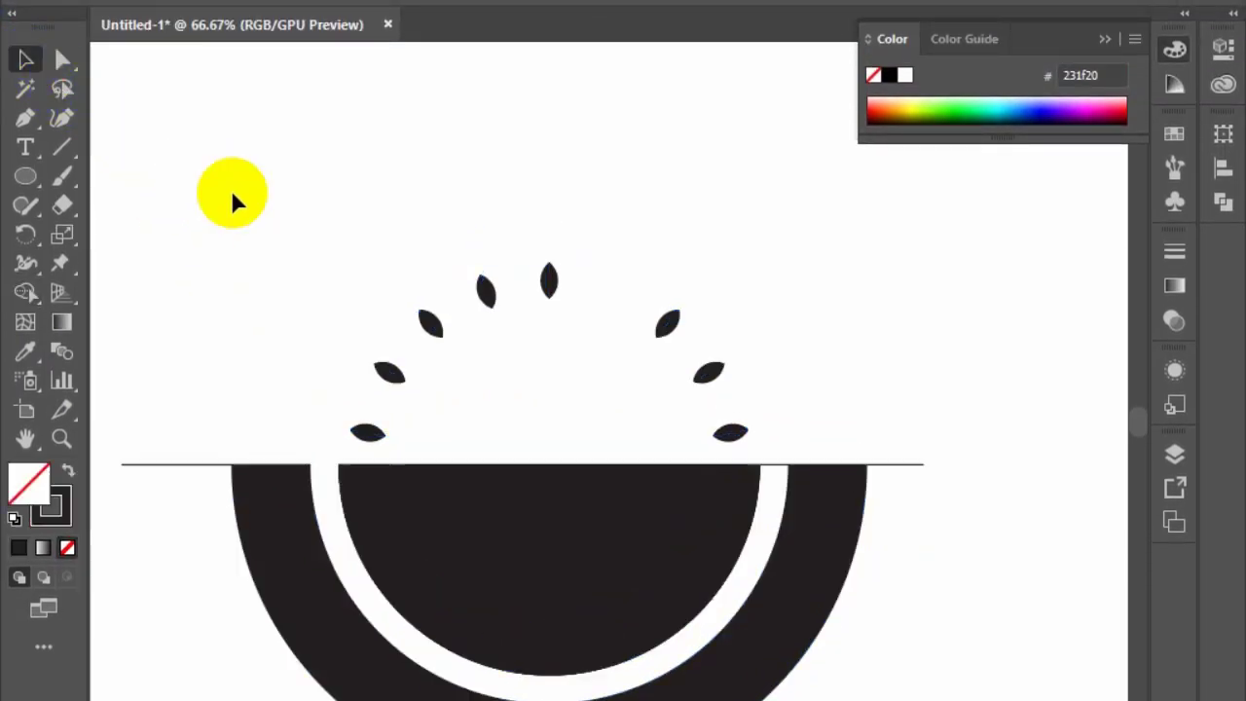
Step: Delete the leftover horizontal line segments and the leaf shapes above the half circles
drag(899, 454, 913, 516)
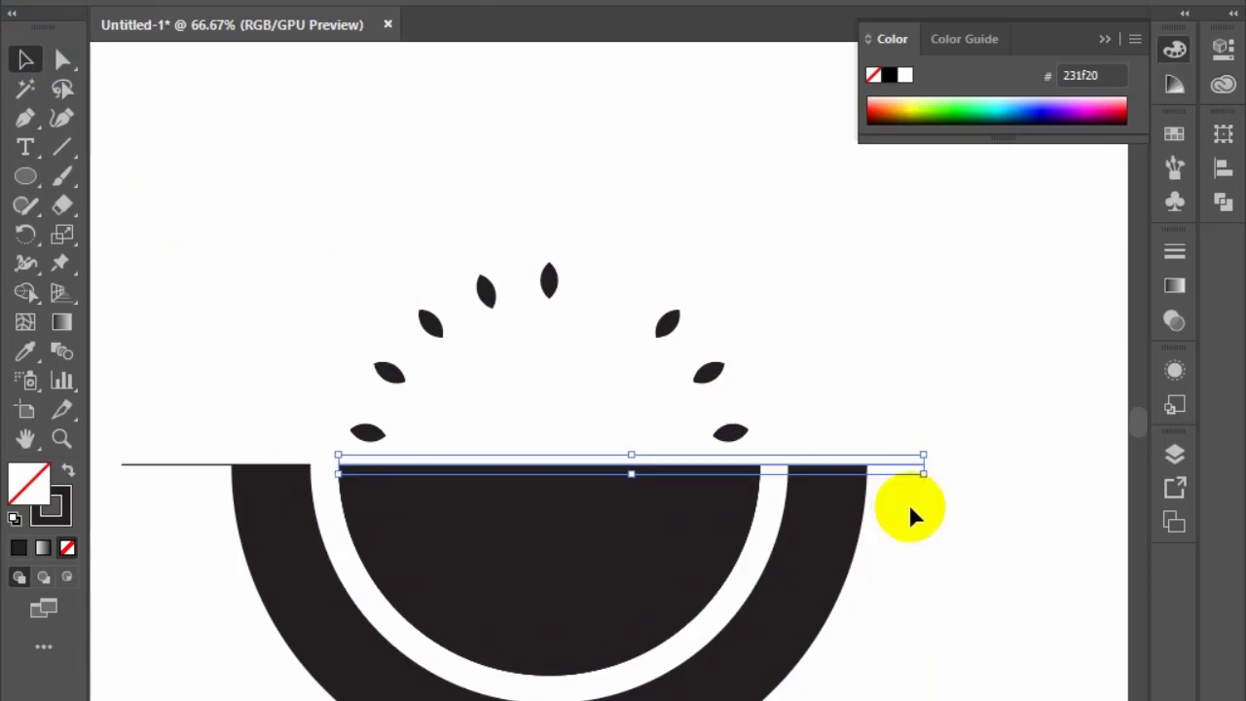
key(Delete)
drag(135, 376, 164, 501)
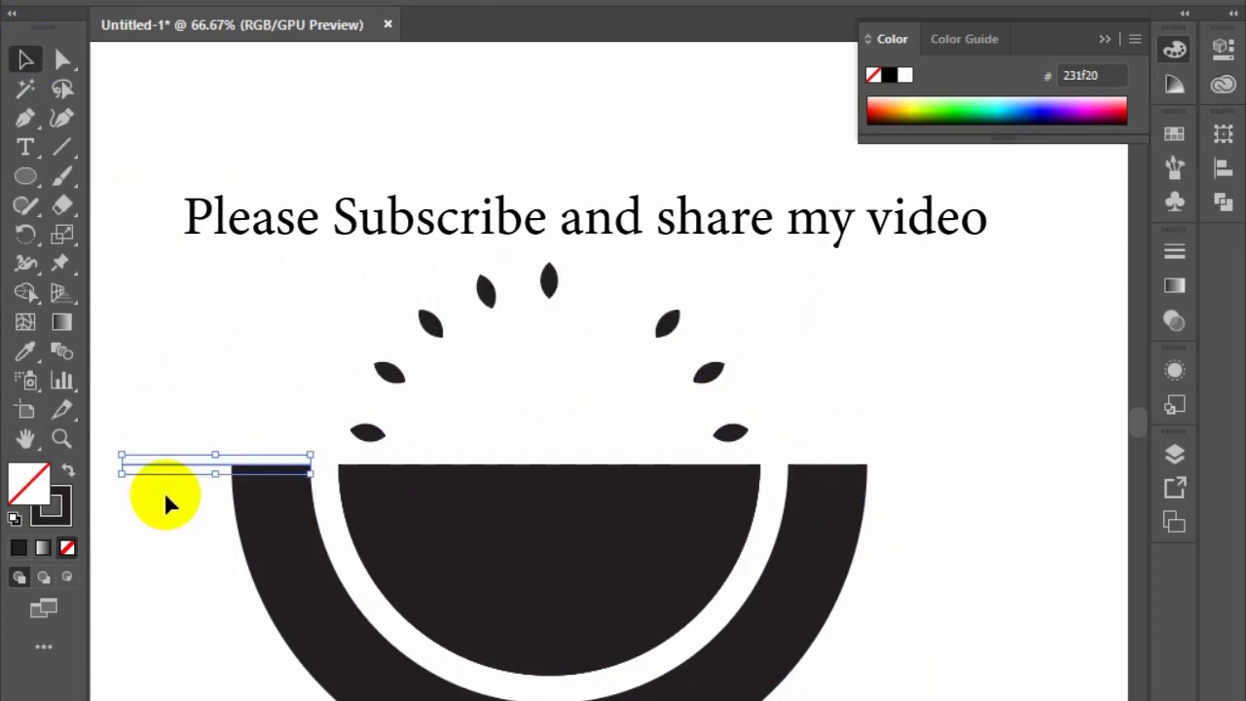
key(Delete)
drag(301, 148, 771, 450)
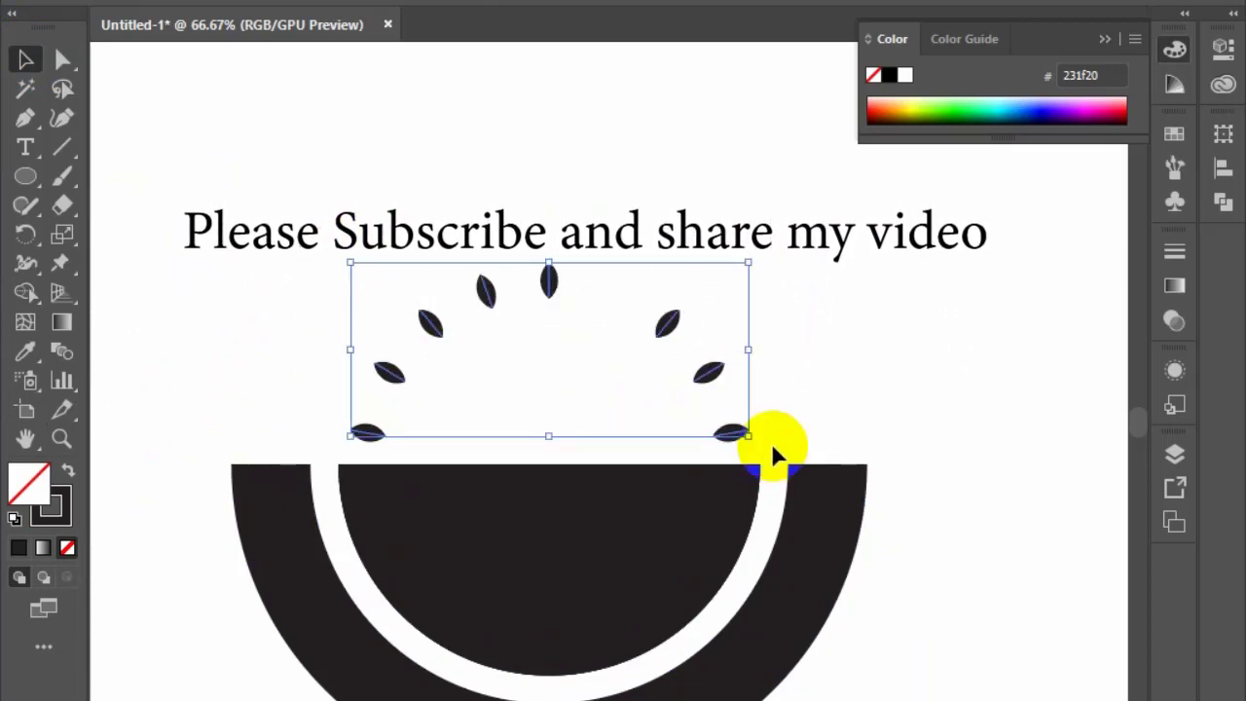
key(Delete)
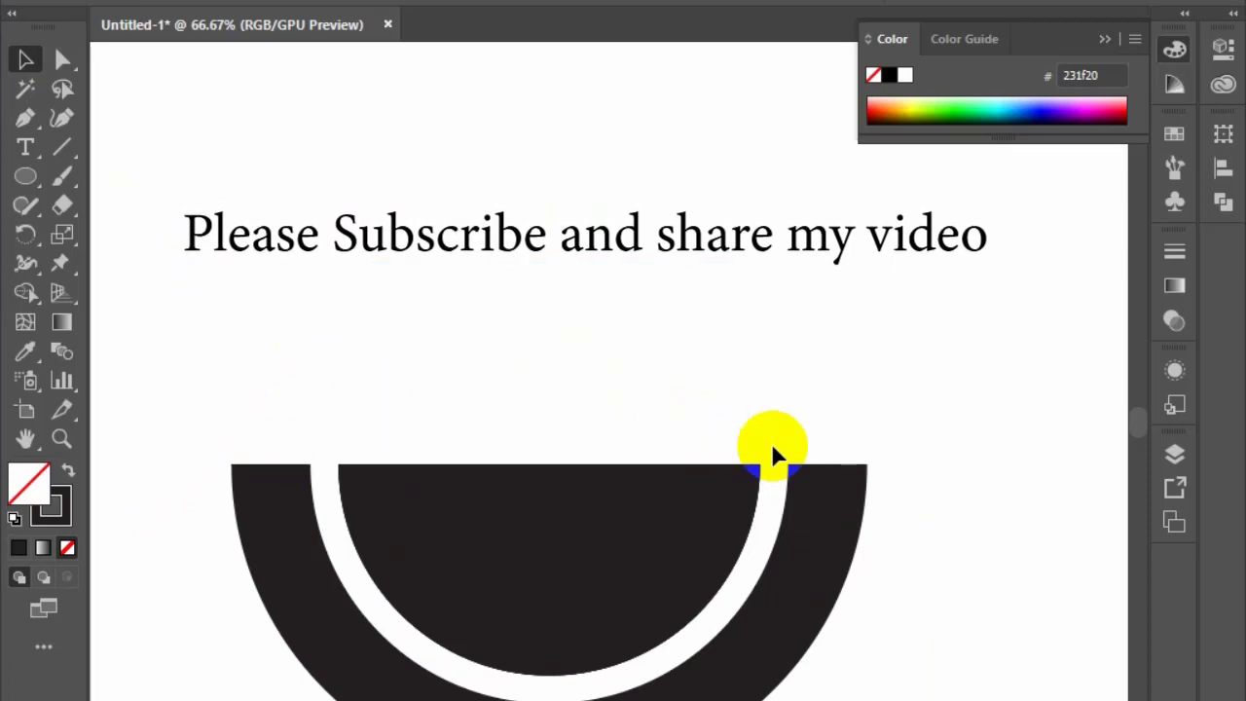
Step: Fill the outermost half-circle band with the solid green swatch as the watermelon's rind
click(302, 522)
click(538, 548)
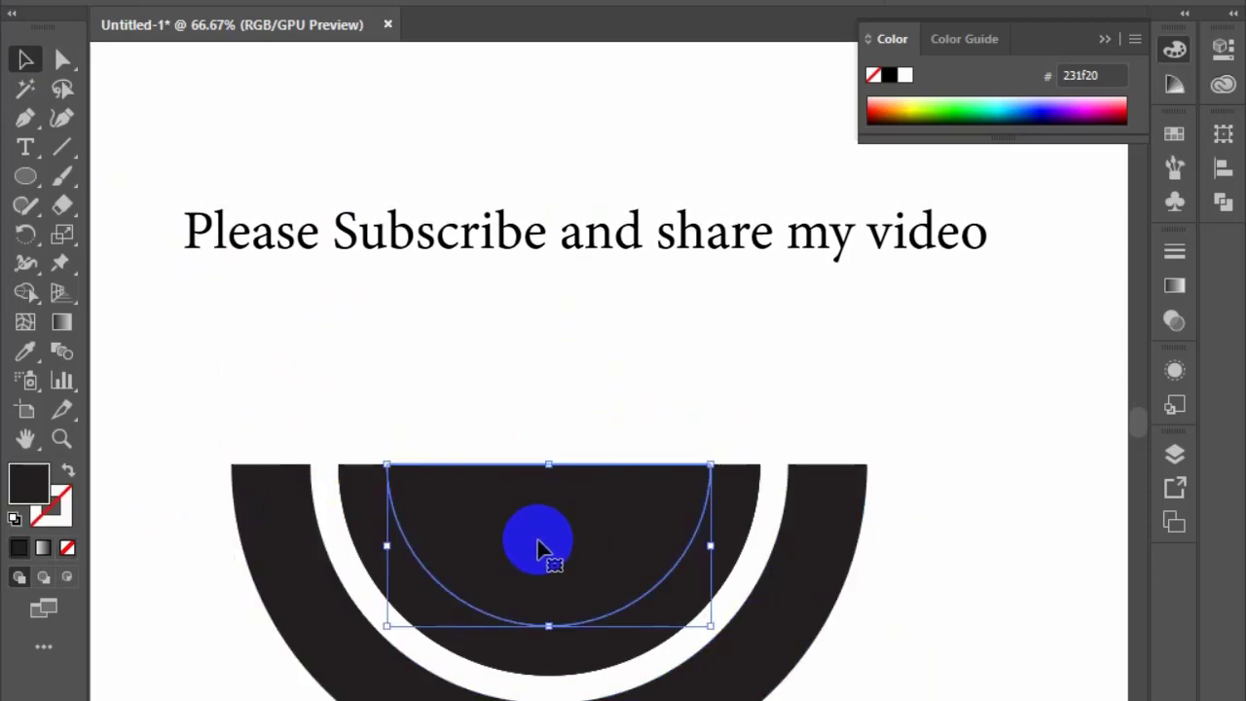
click(360, 579)
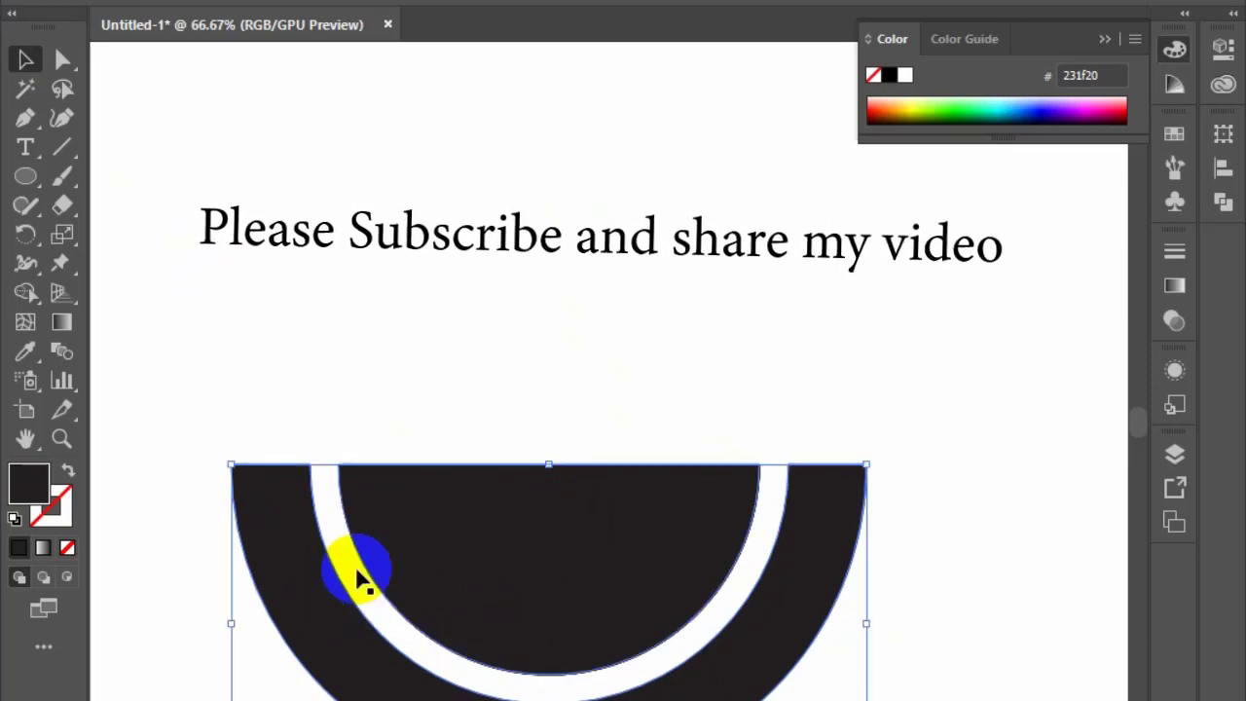
click(1176, 136)
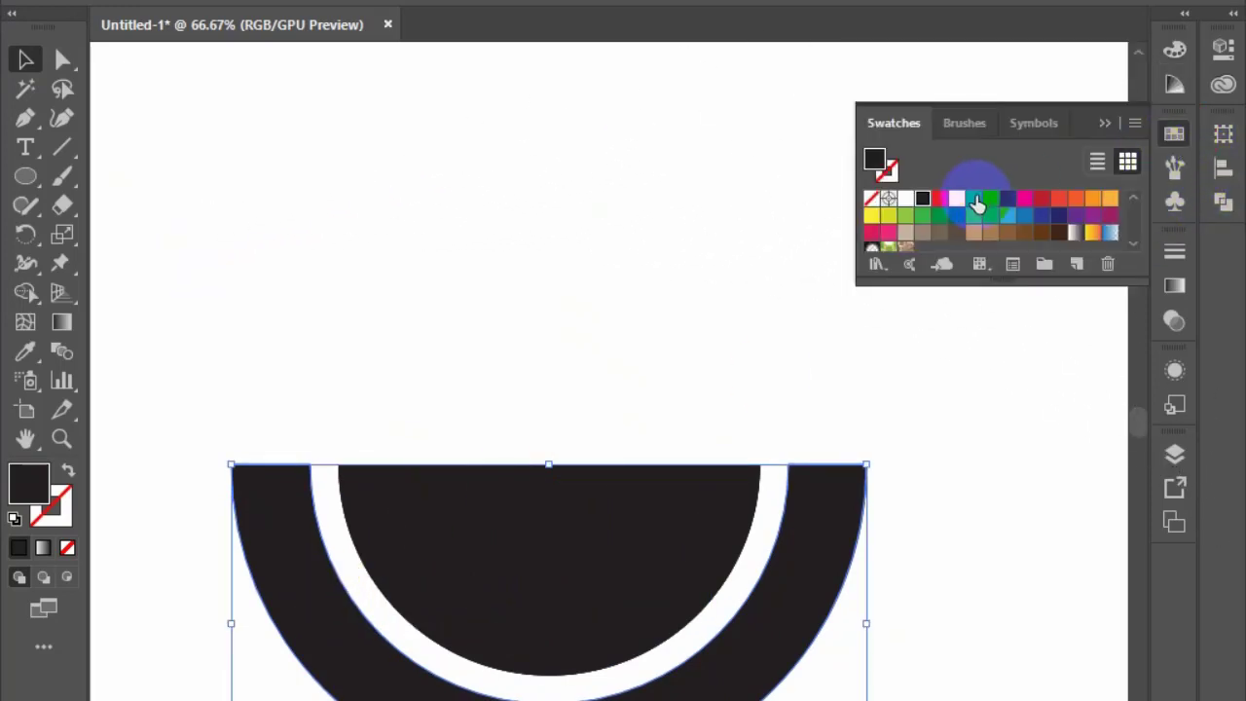
click(977, 205)
Step: Fill the innermost half circle and the half circle directly around it with the bright red swatch
click(695, 508)
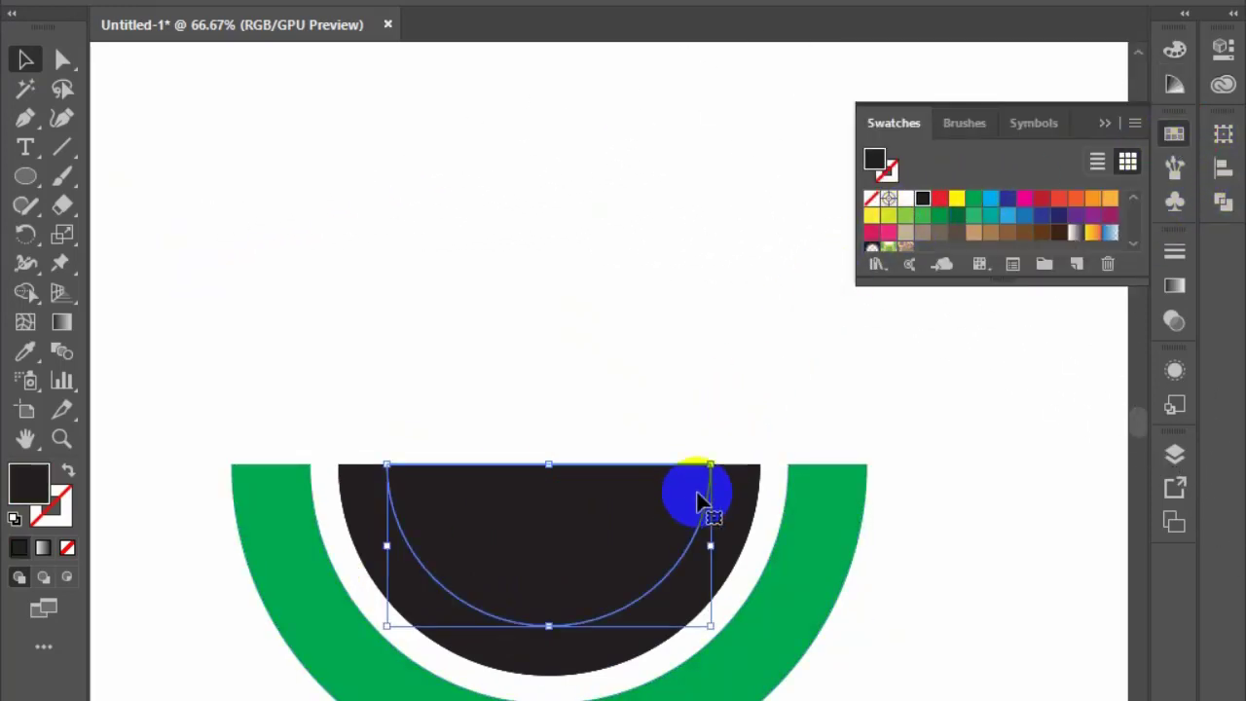
click(940, 197)
click(751, 531)
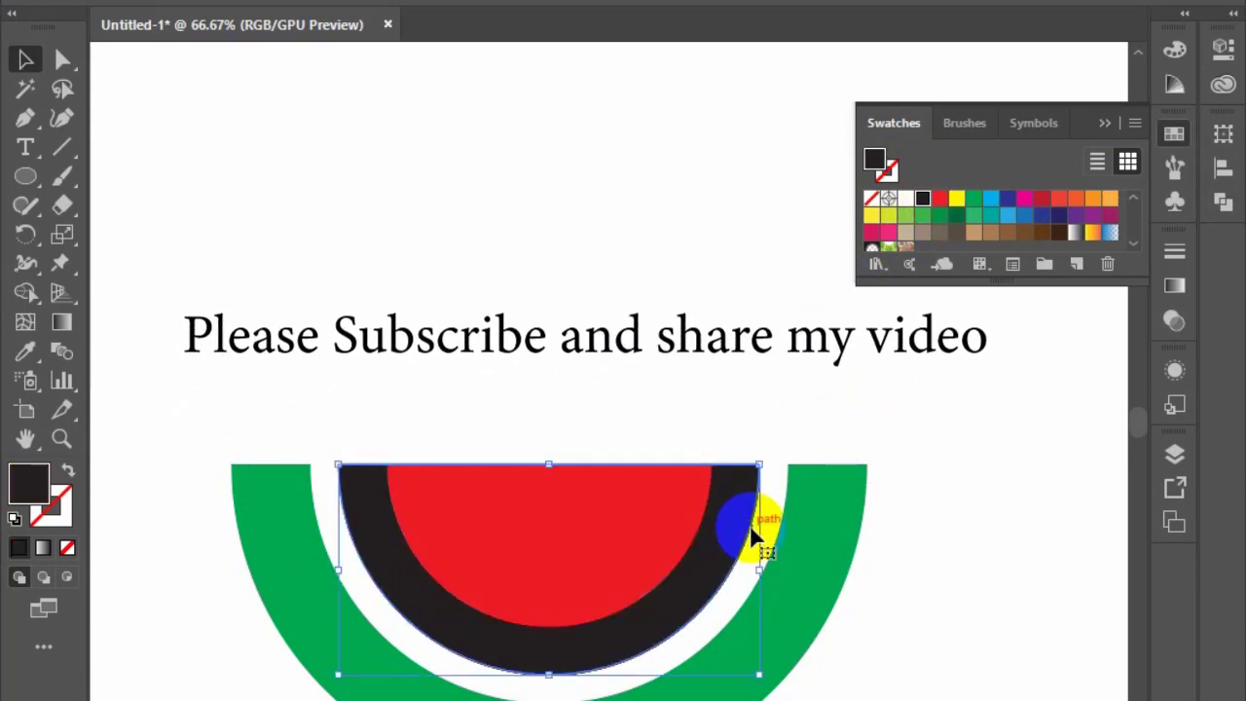
click(940, 197)
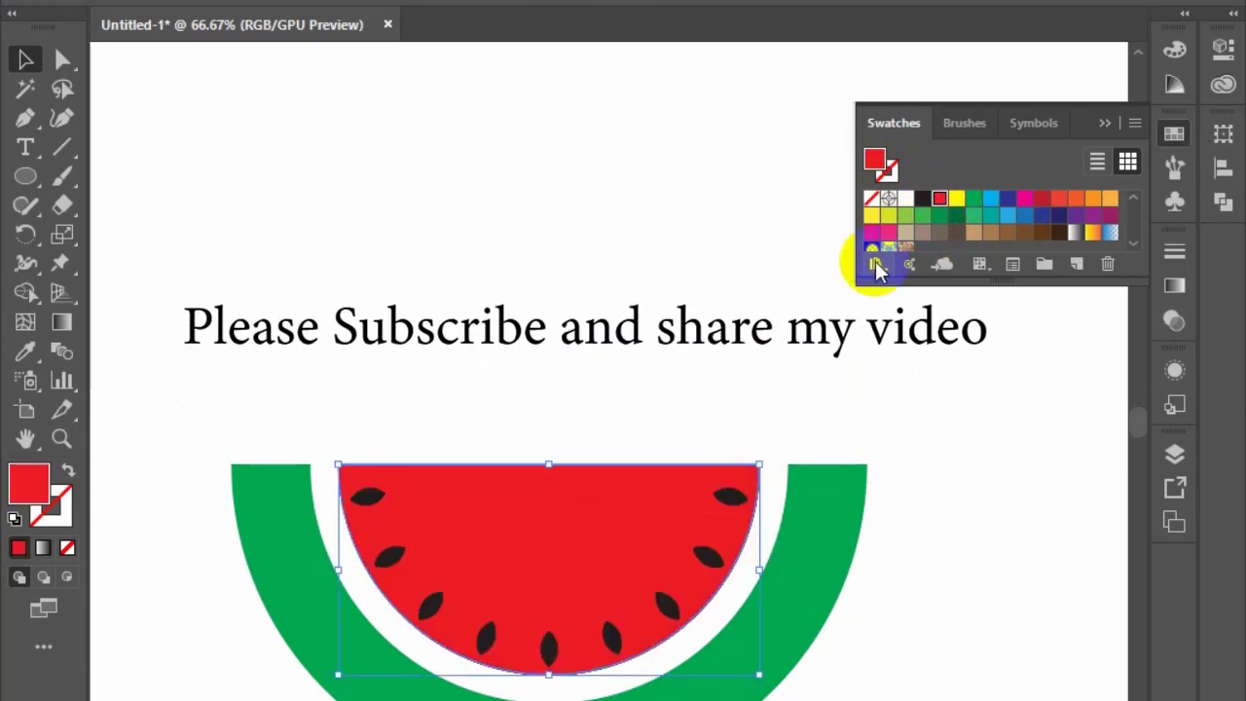
click(617, 422)
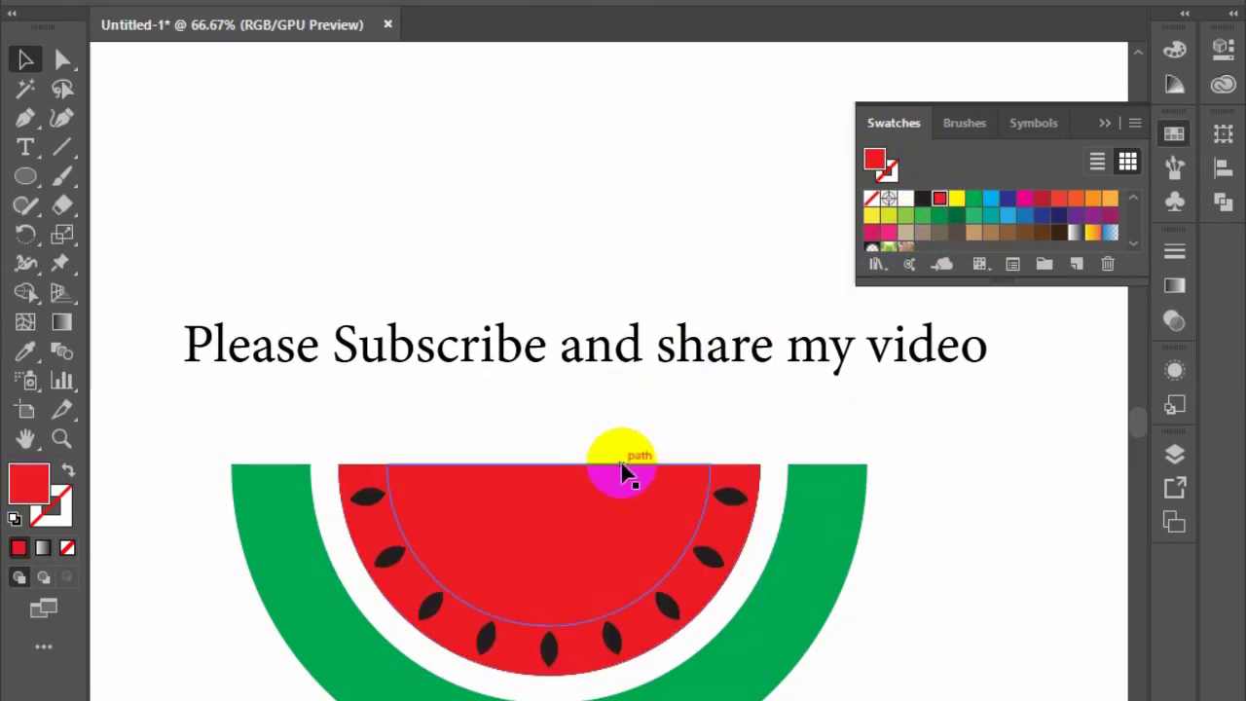
Step: Change the fill of the larger red half circle to the darker red #d30f1e
click(687, 579)
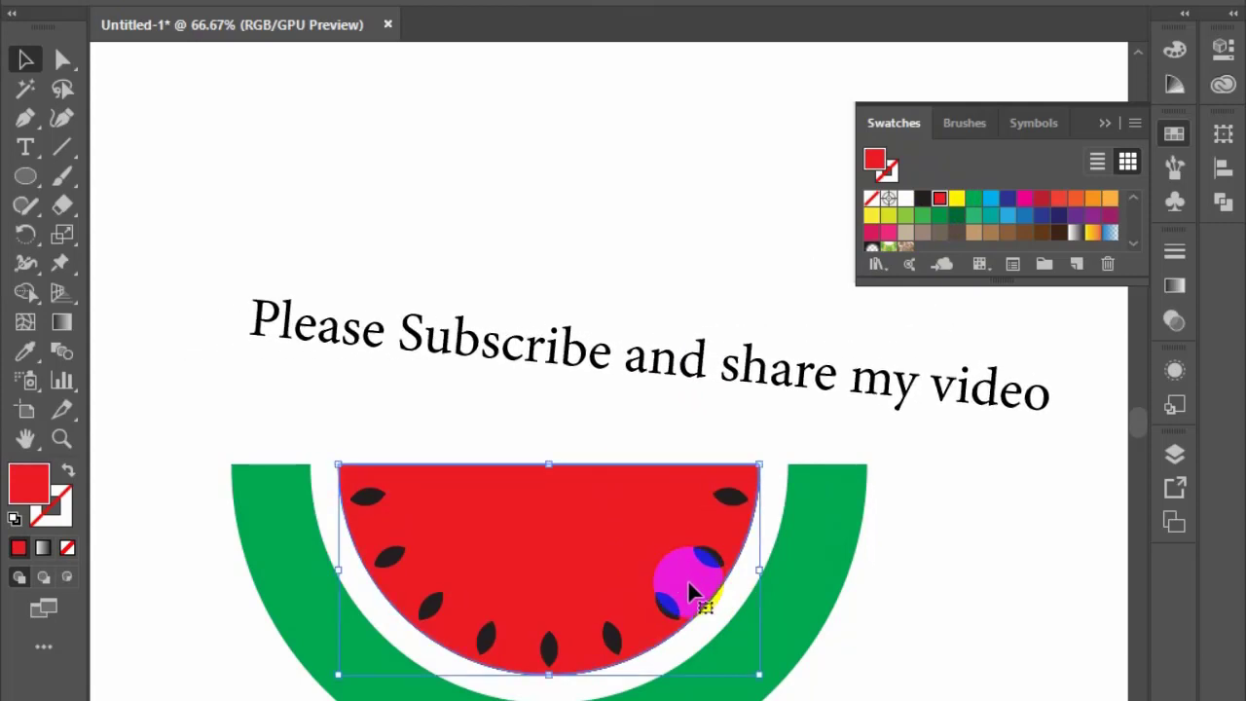
double_click(43, 497)
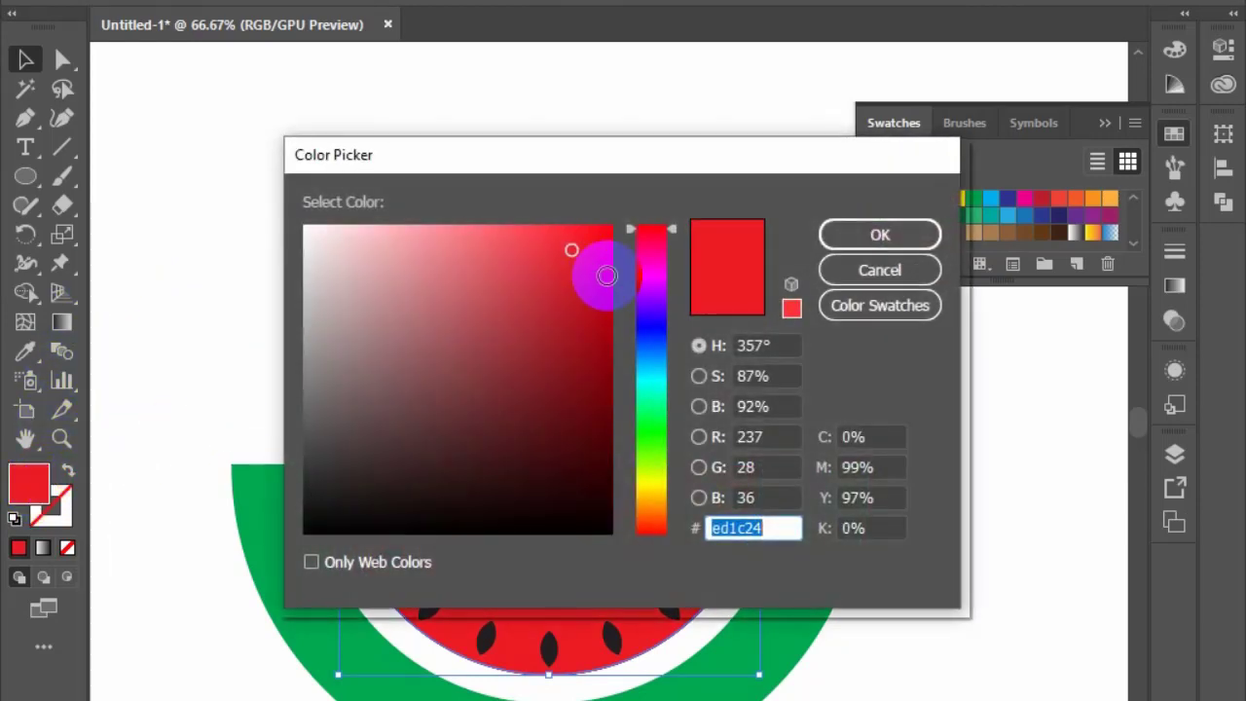
click(597, 275)
click(876, 234)
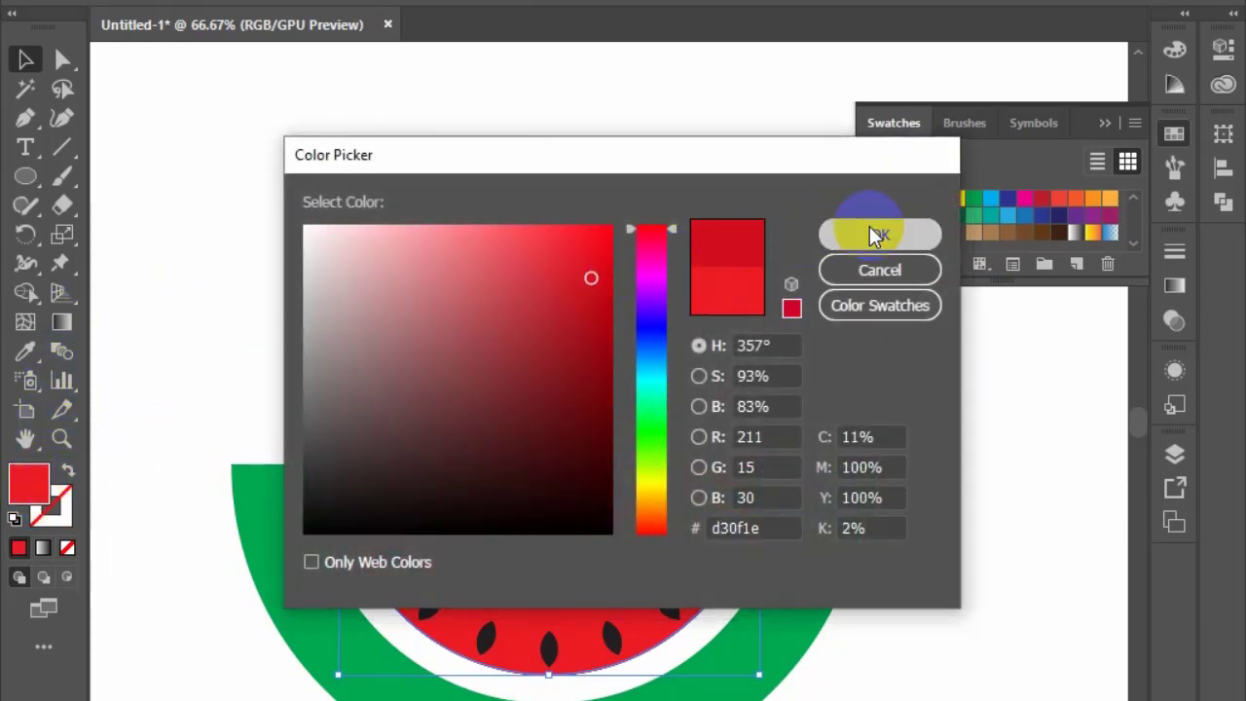
click(609, 245)
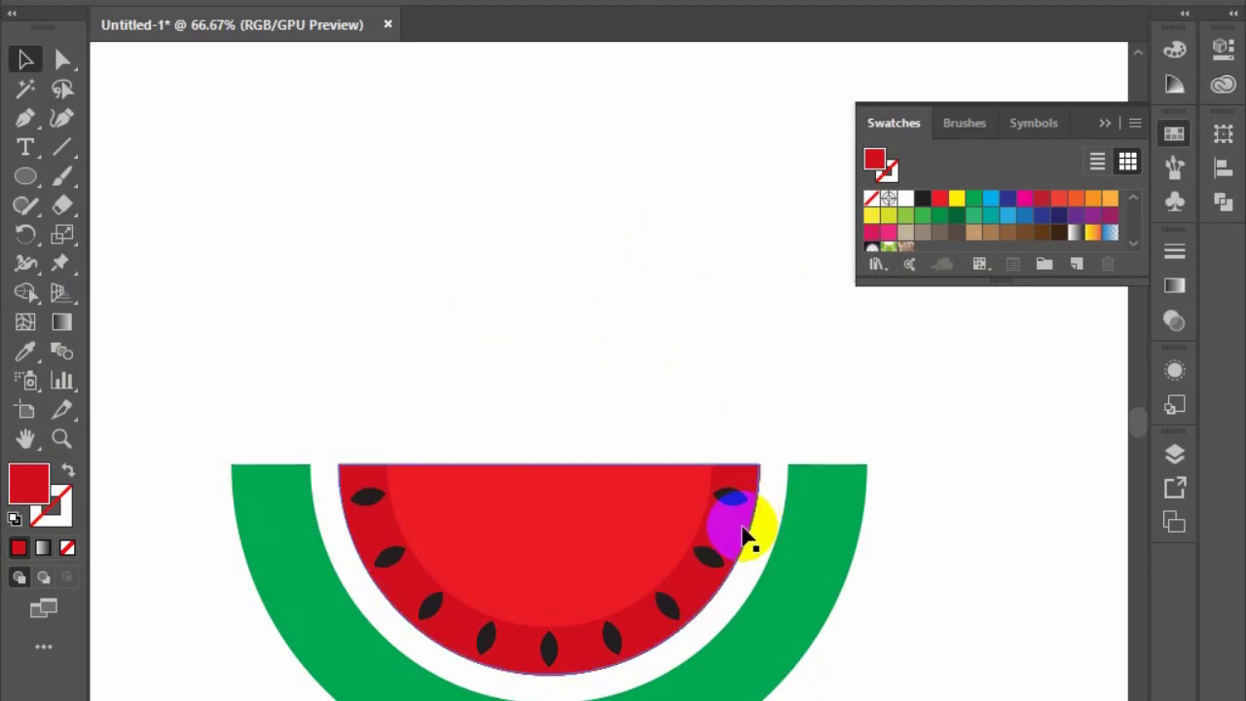
Step: Examine the outer edge of the dark red half circle against the white gap up close
scroll(750, 537, up, 1)
scroll(754, 547, up, 2)
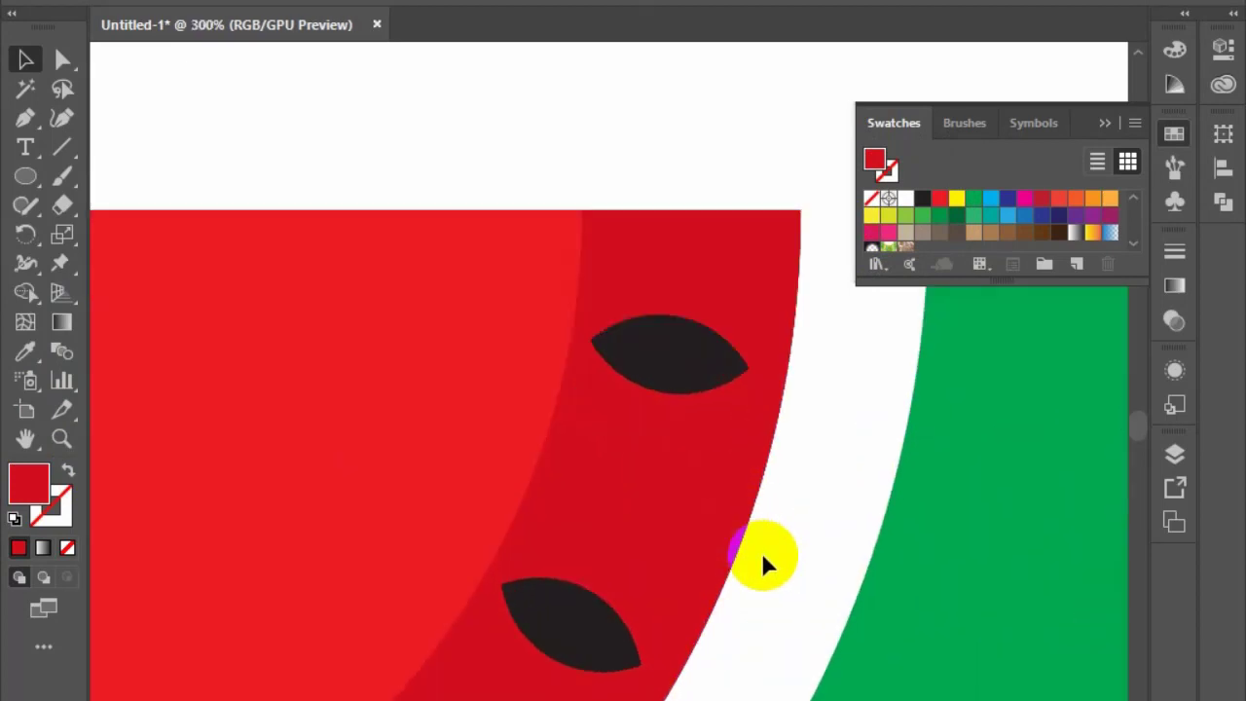
scroll(761, 552, up, 6)
scroll(667, 522, up, 1)
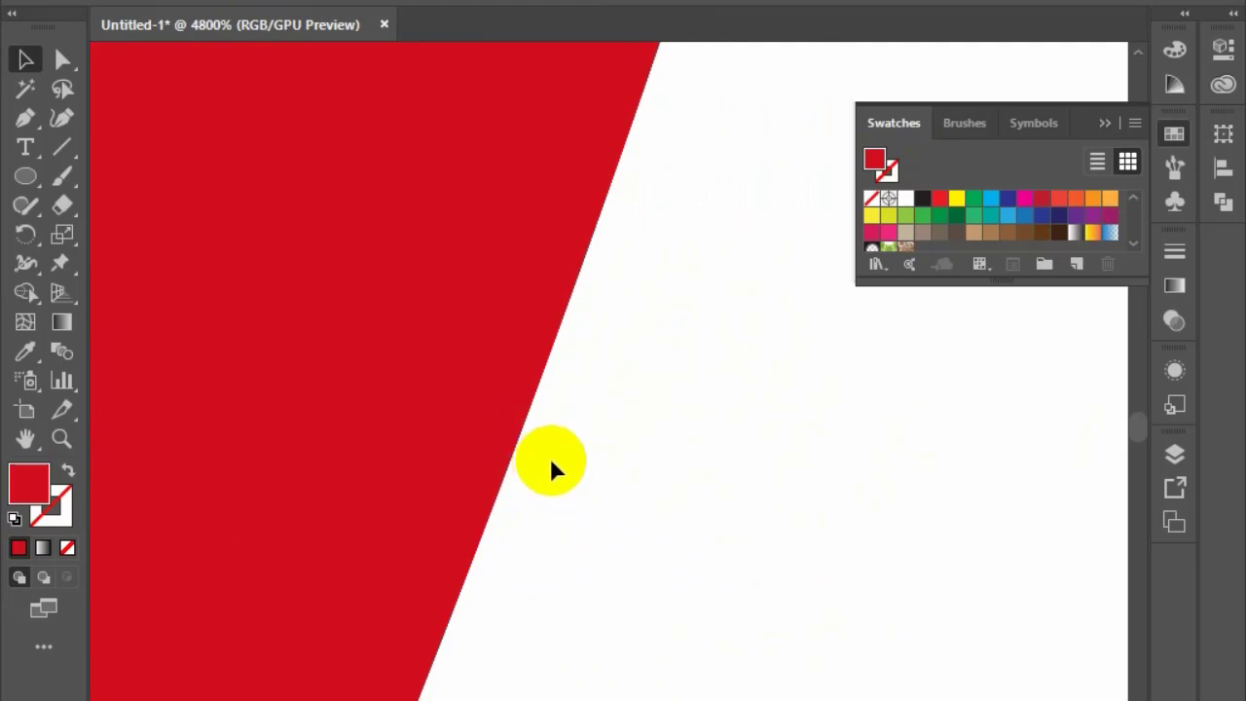
scroll(550, 457, down, 5)
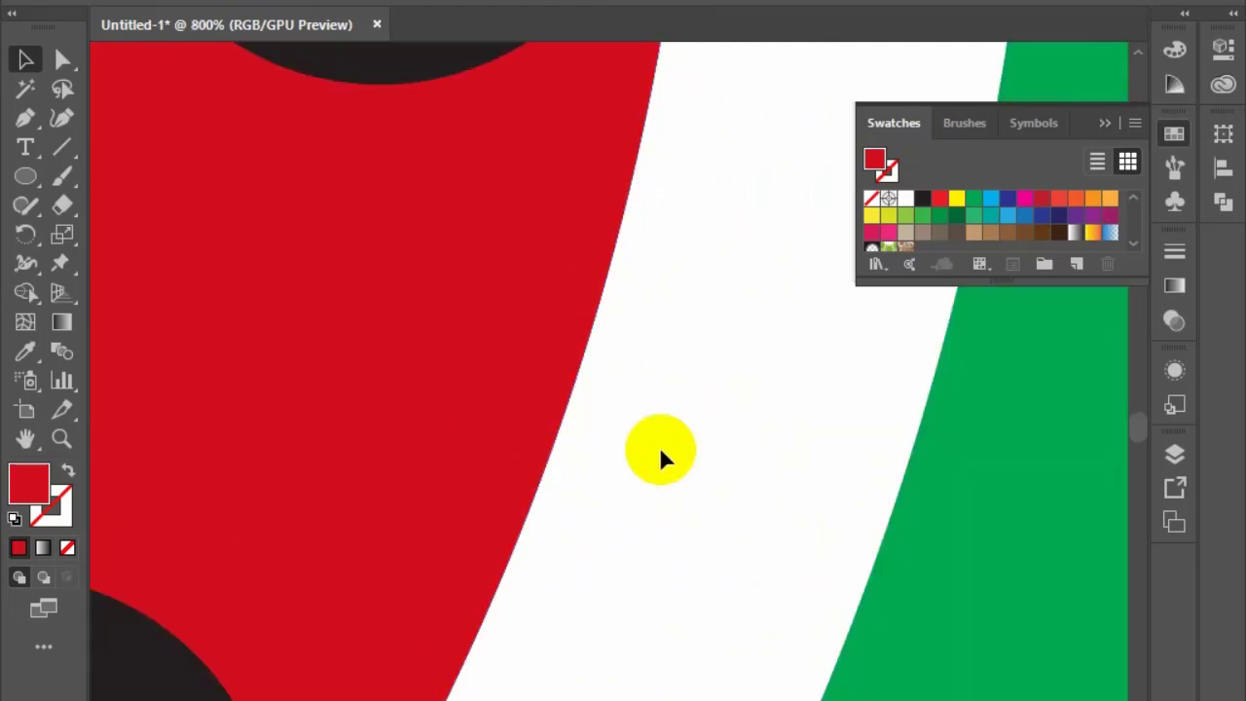
scroll(599, 428, up, 2)
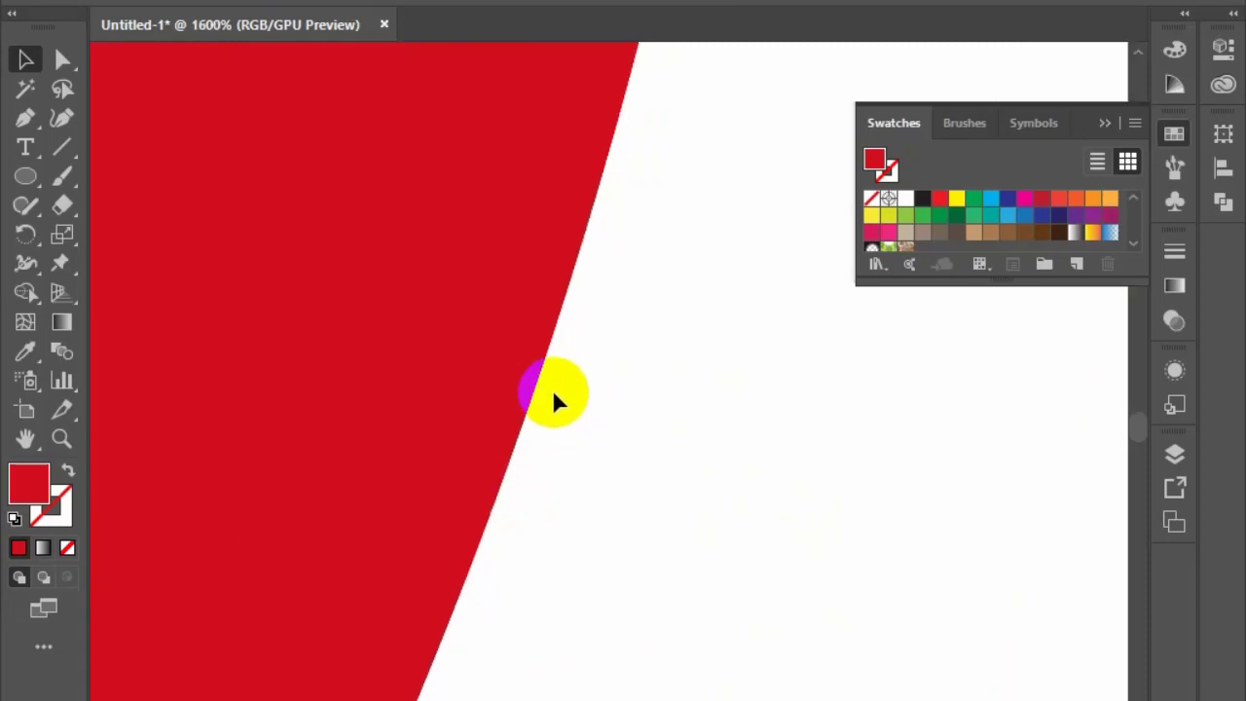
scroll(603, 389, down, 6)
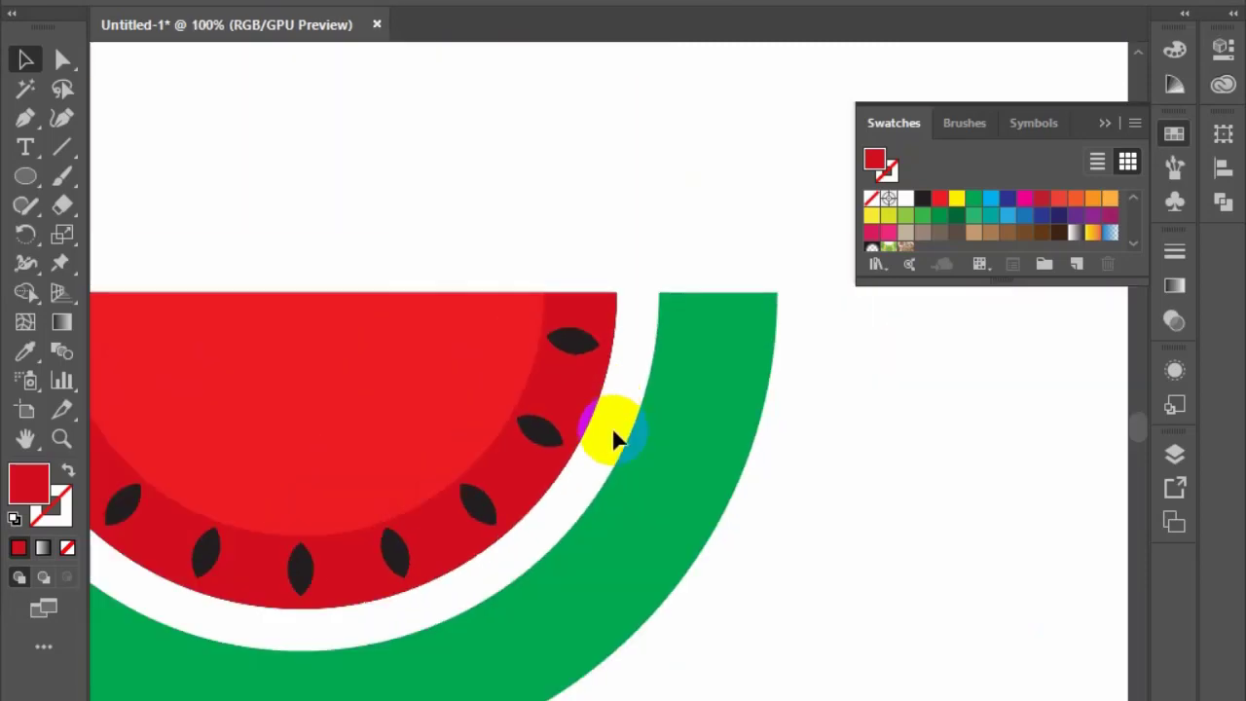
Step: Hide the dark red half circle and show all hidden objects again
click(565, 384)
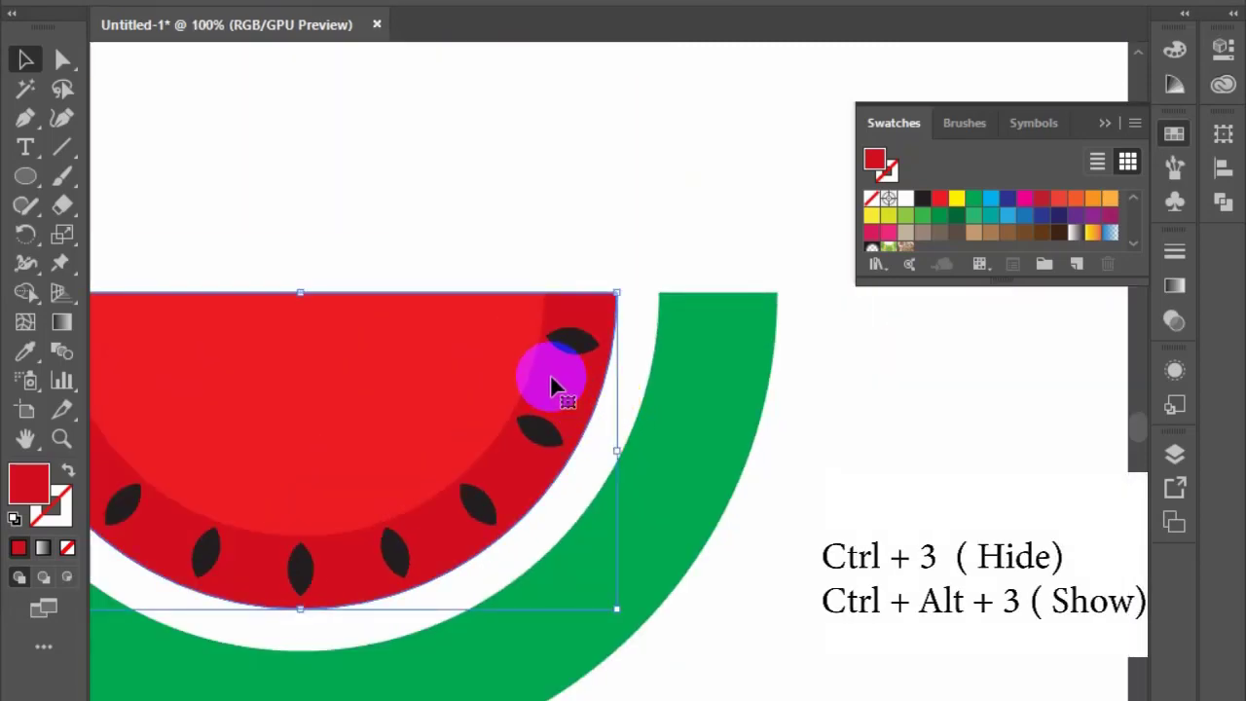
key(ctrl)
key(ctrl+3)
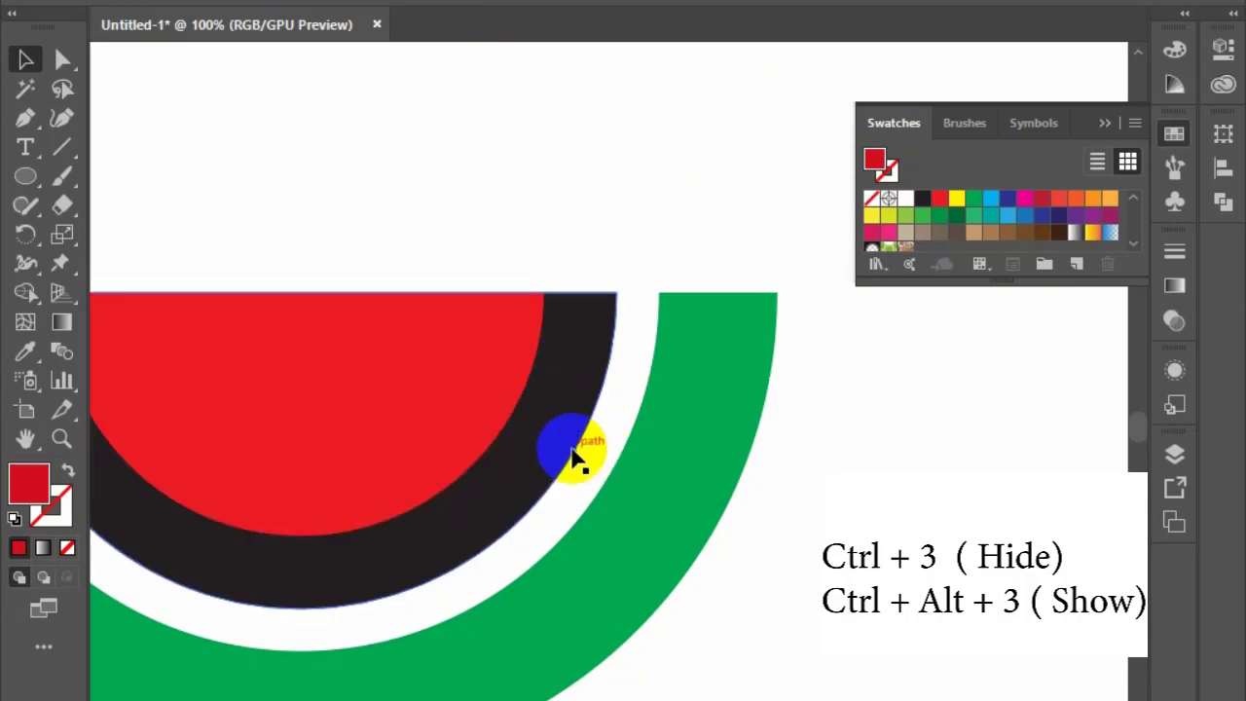
click(1105, 124)
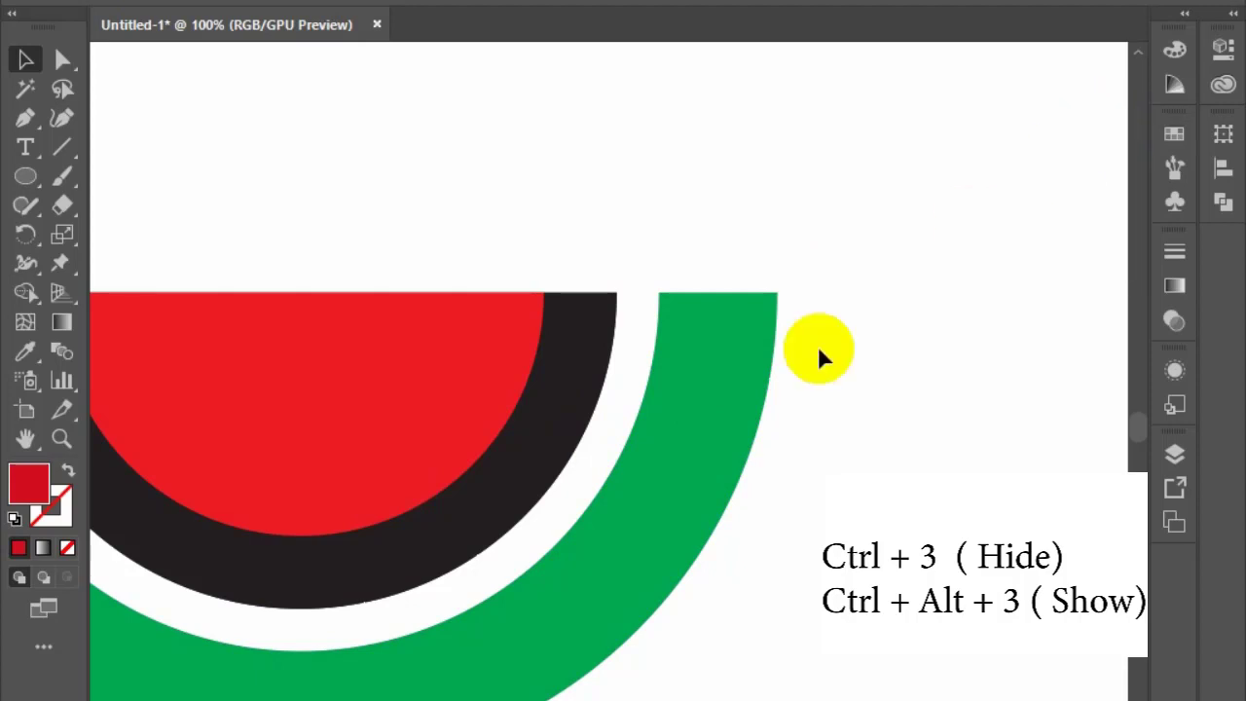
key(ctrl+alt+3)
Step: Hide the bright red half circle and the dark red half circle underneath it
drag(555, 445, 853, 462)
click(498, 380)
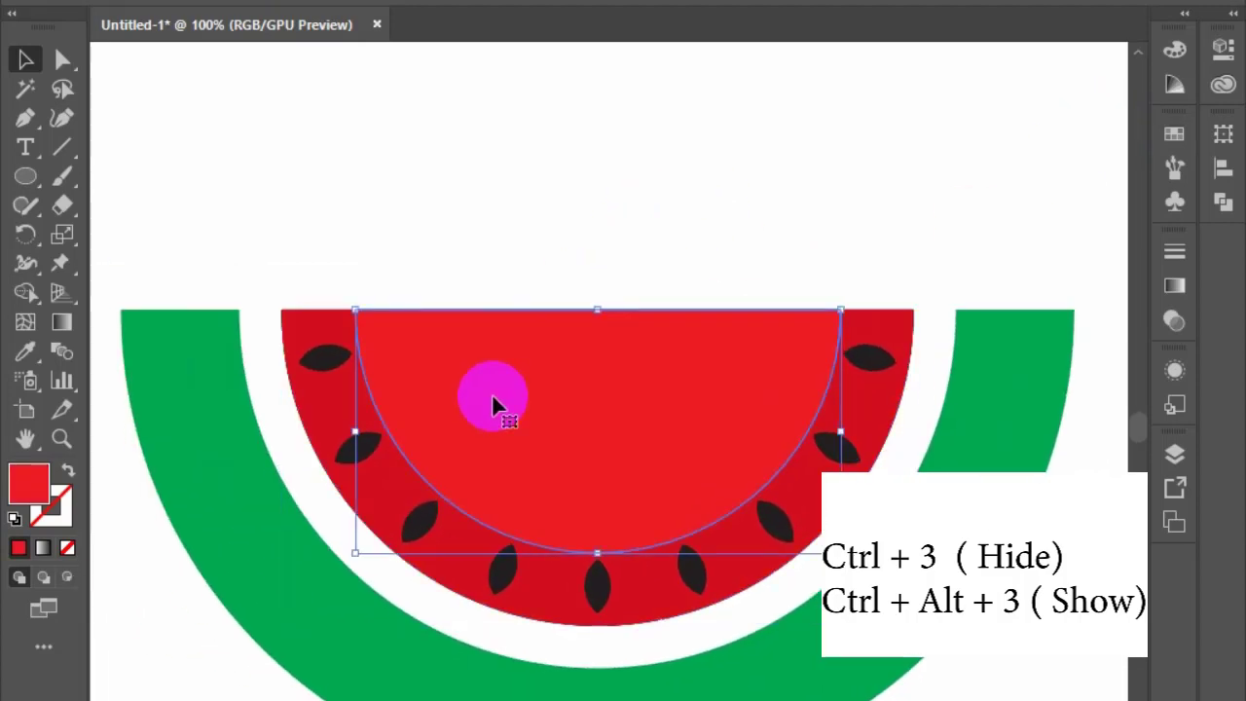
key(ctrl+3)
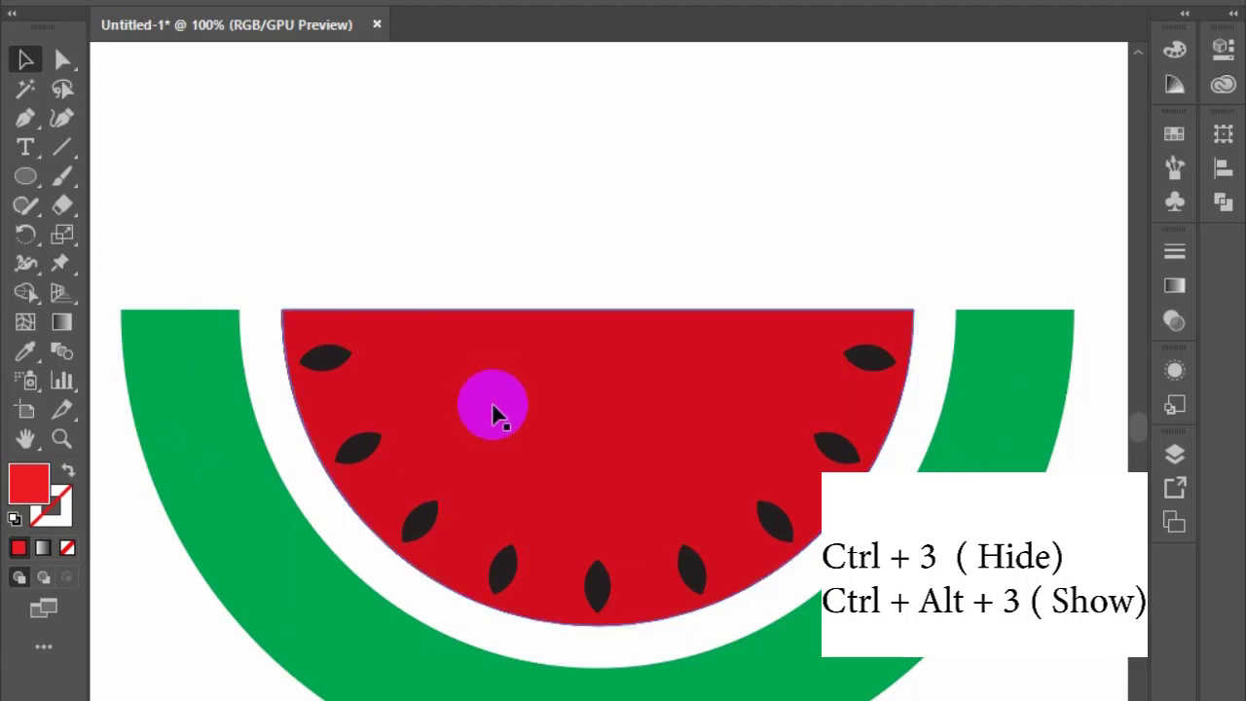
click(554, 411)
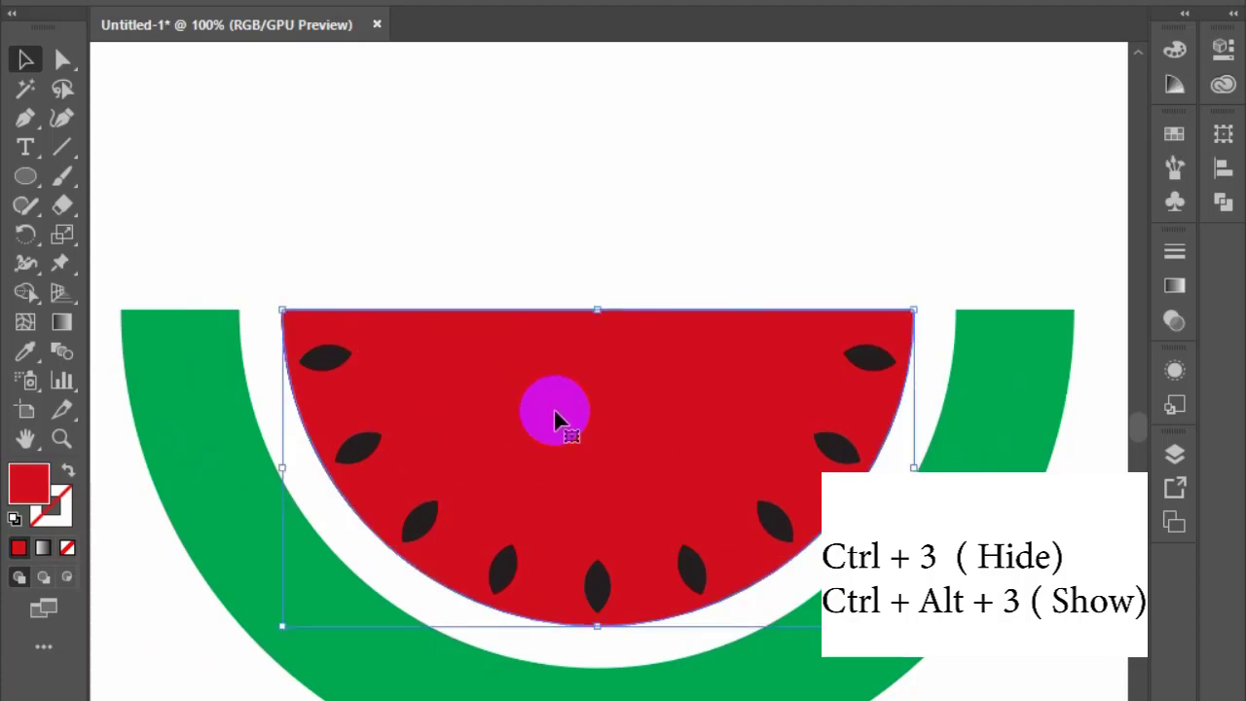
key(ctrl+3)
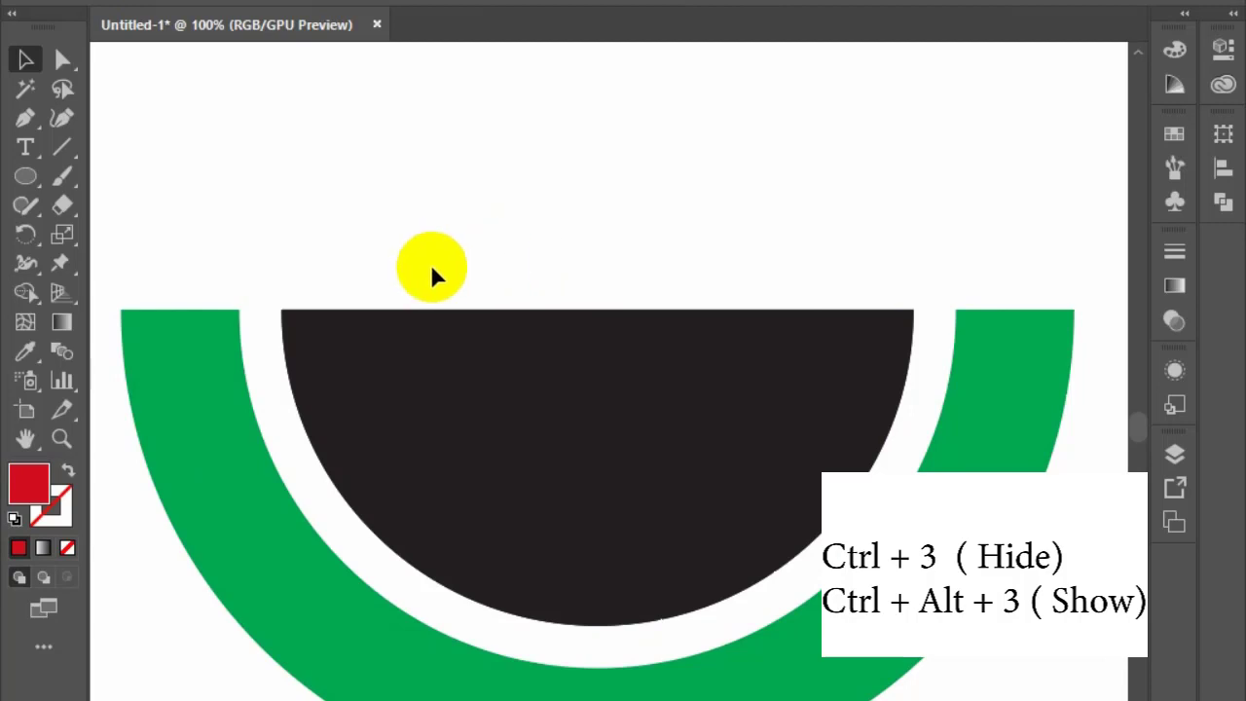
Step: Hide the black half circle lying behind the red shapes, and show all hidden objects again
drag(517, 234, 578, 365)
click(591, 201)
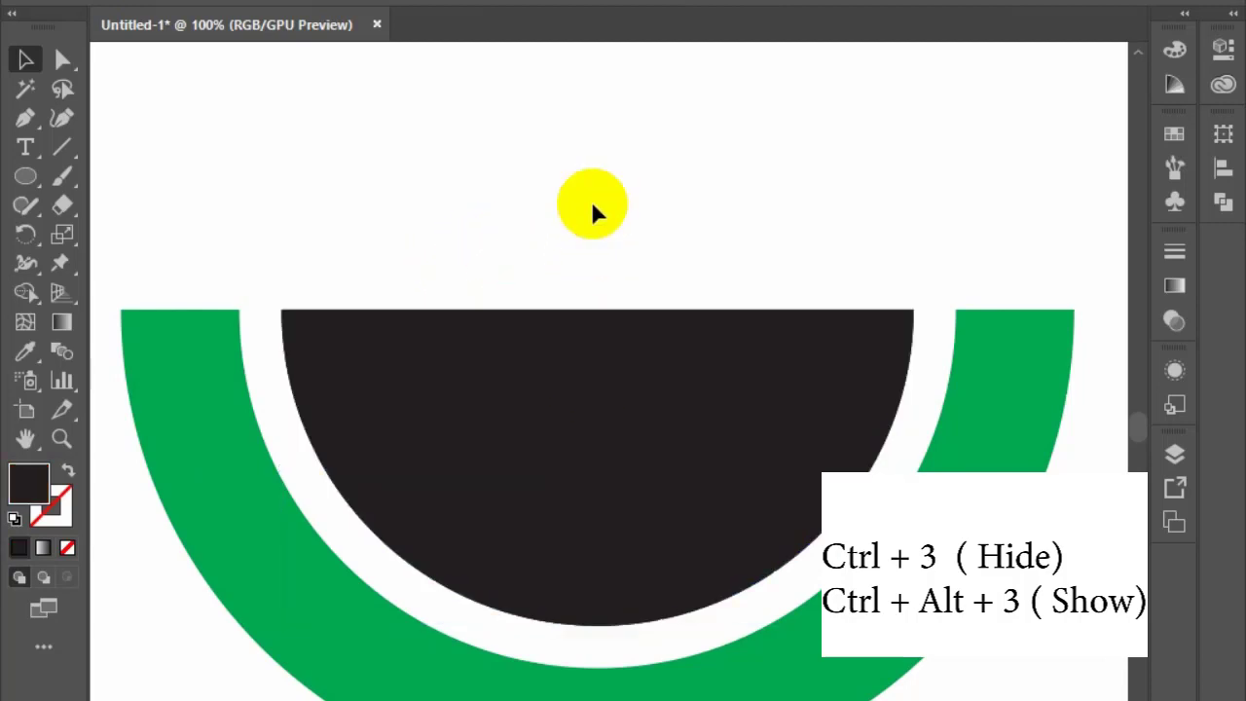
drag(587, 192, 631, 429)
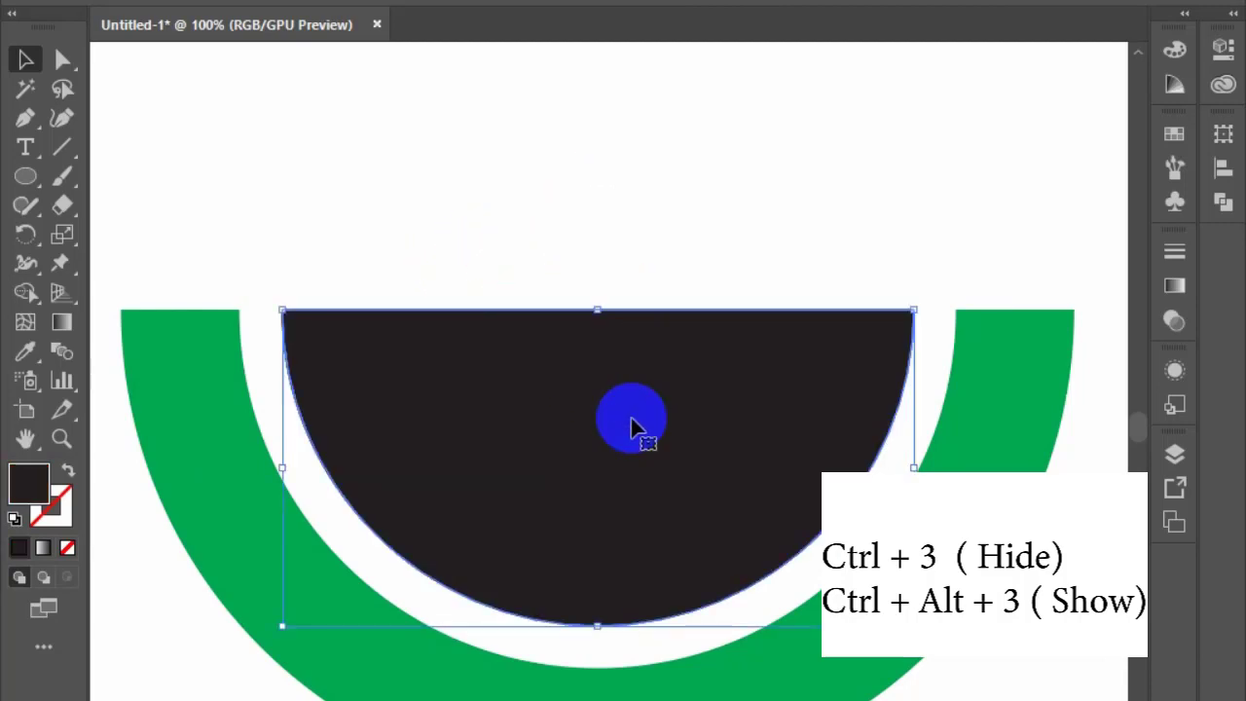
key(ctrl+3)
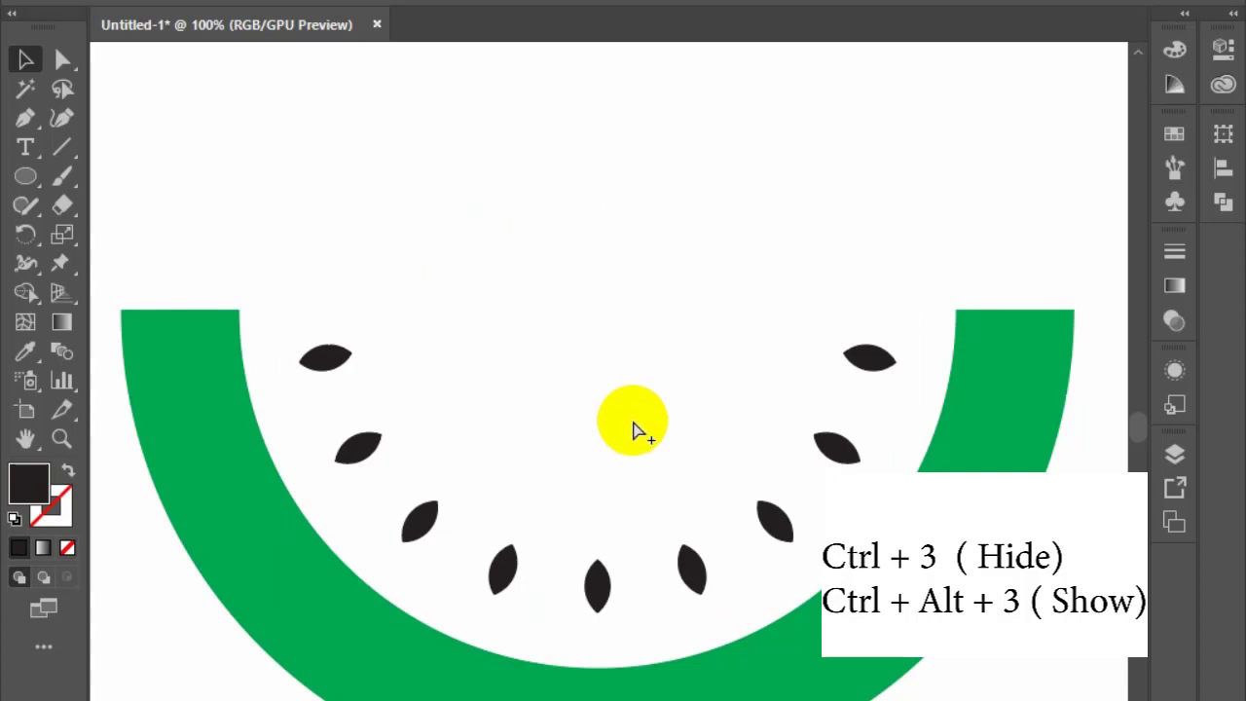
key(ctrl+alt+3)
click(577, 200)
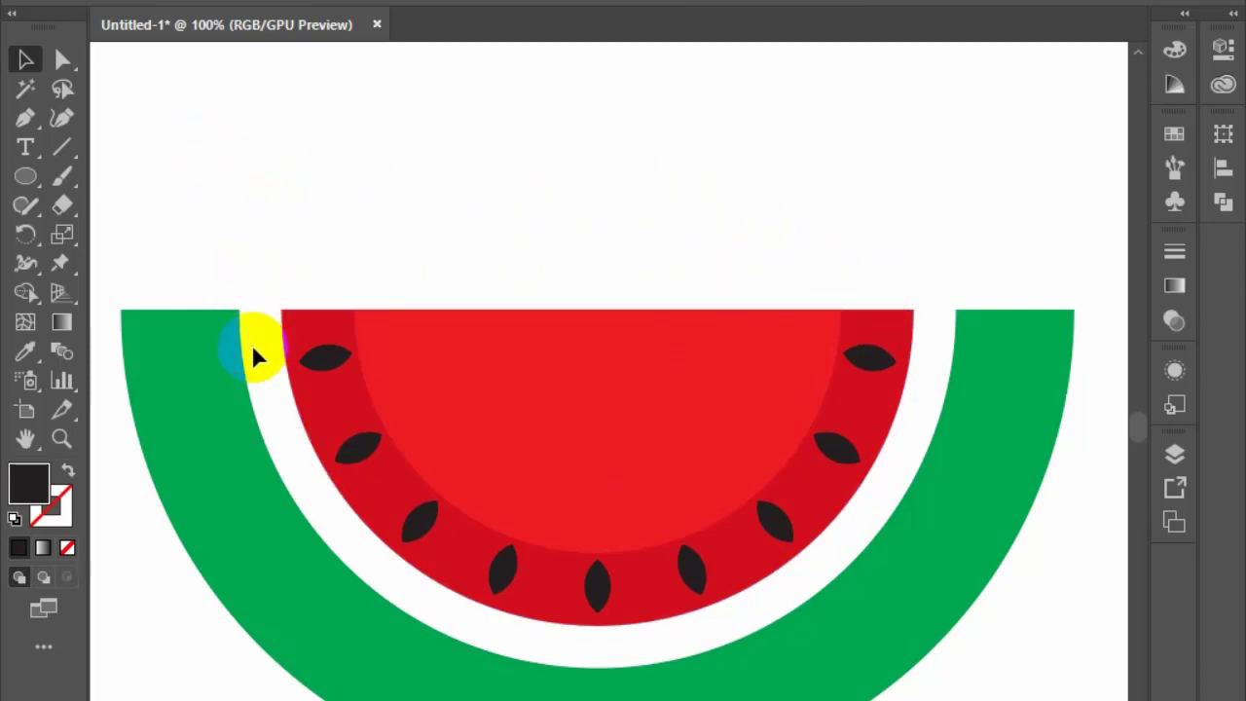
Step: Check the fill and stroke of individual seeds along the dark red band by selecting them one by one
drag(284, 269, 413, 318)
click(420, 257)
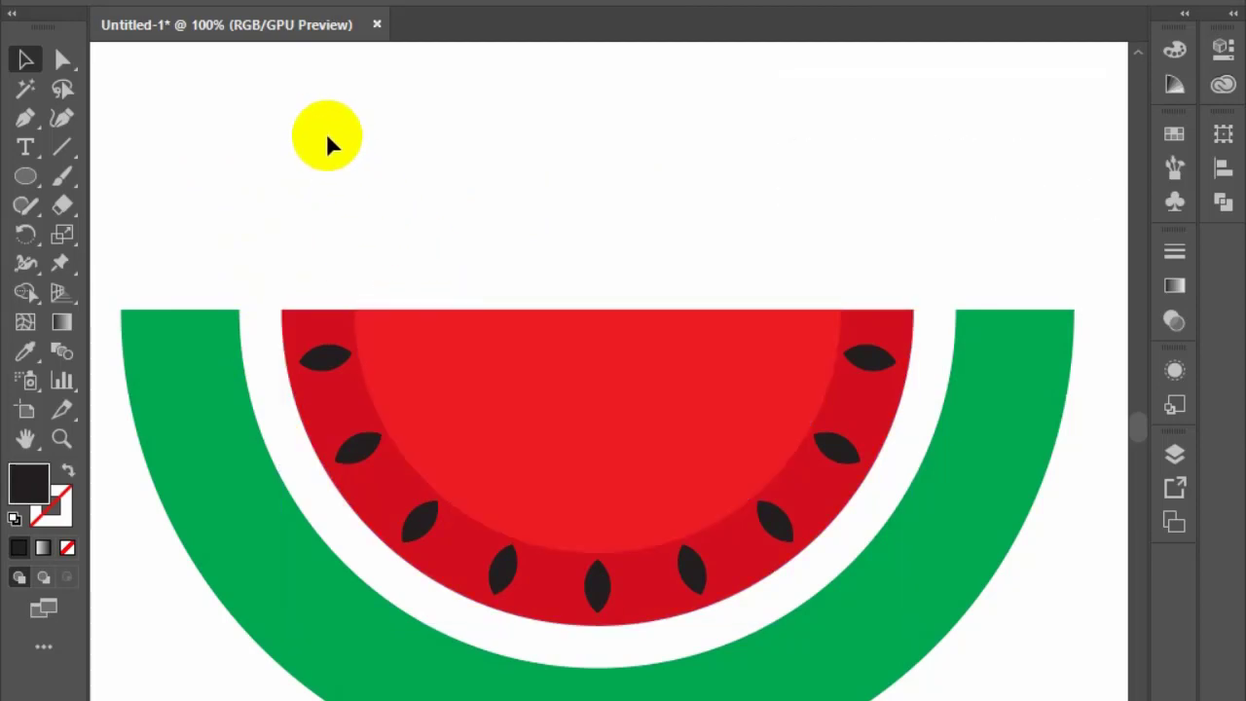
click(328, 352)
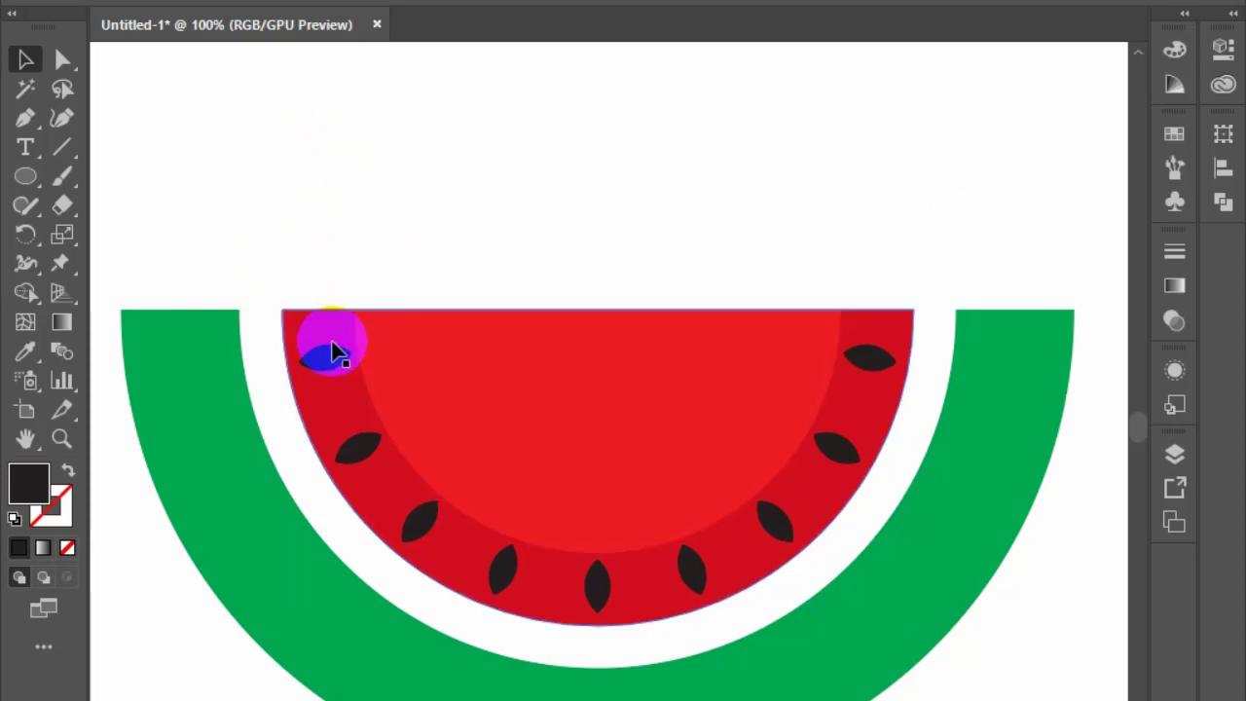
shift+click(353, 448)
click(403, 537)
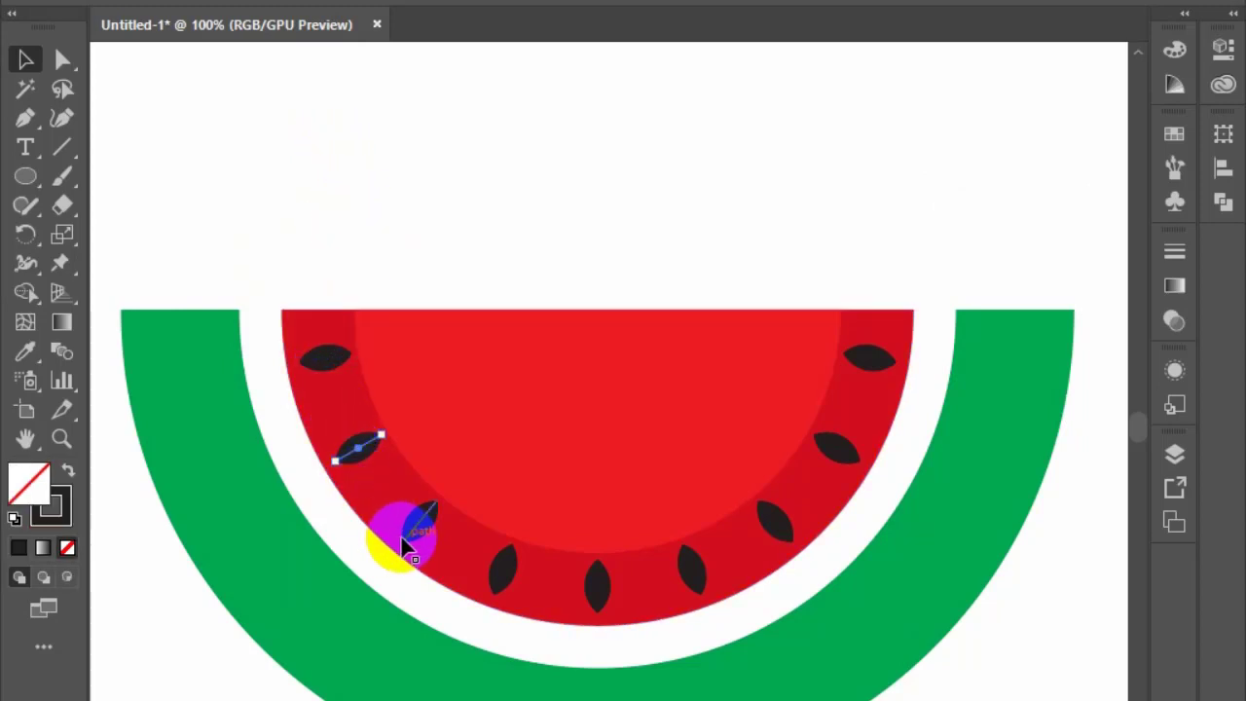
click(500, 576)
click(603, 586)
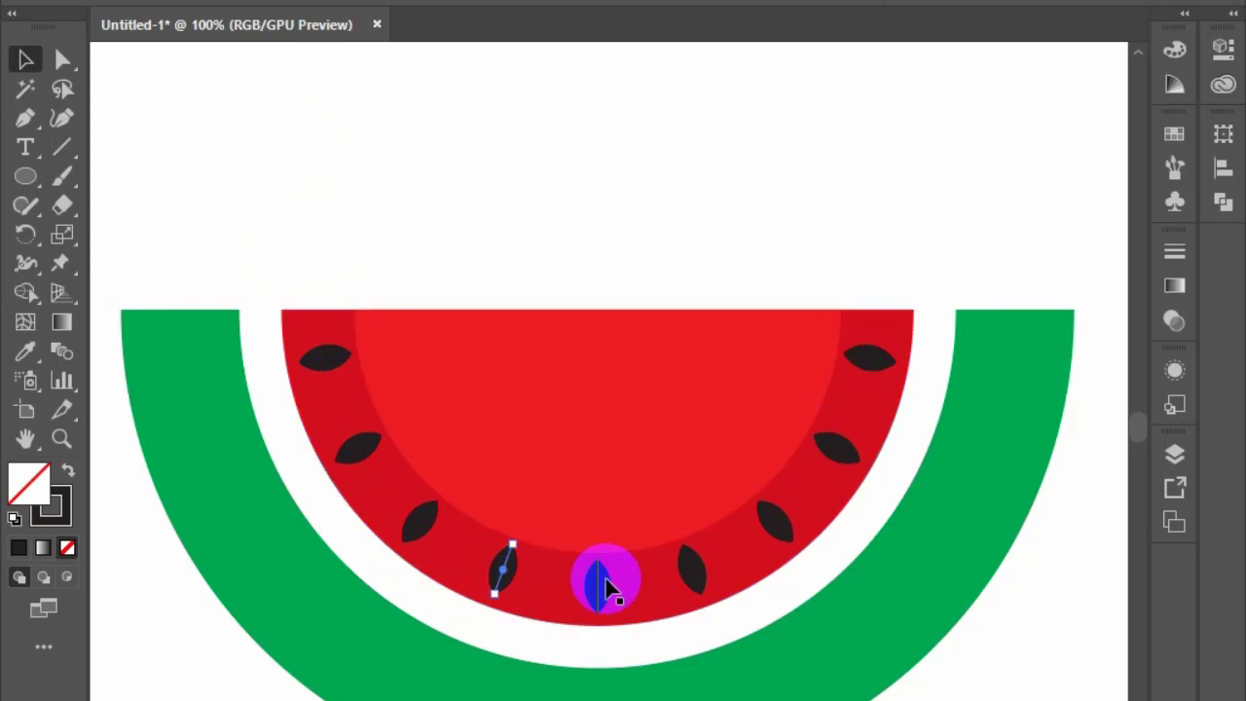
click(693, 574)
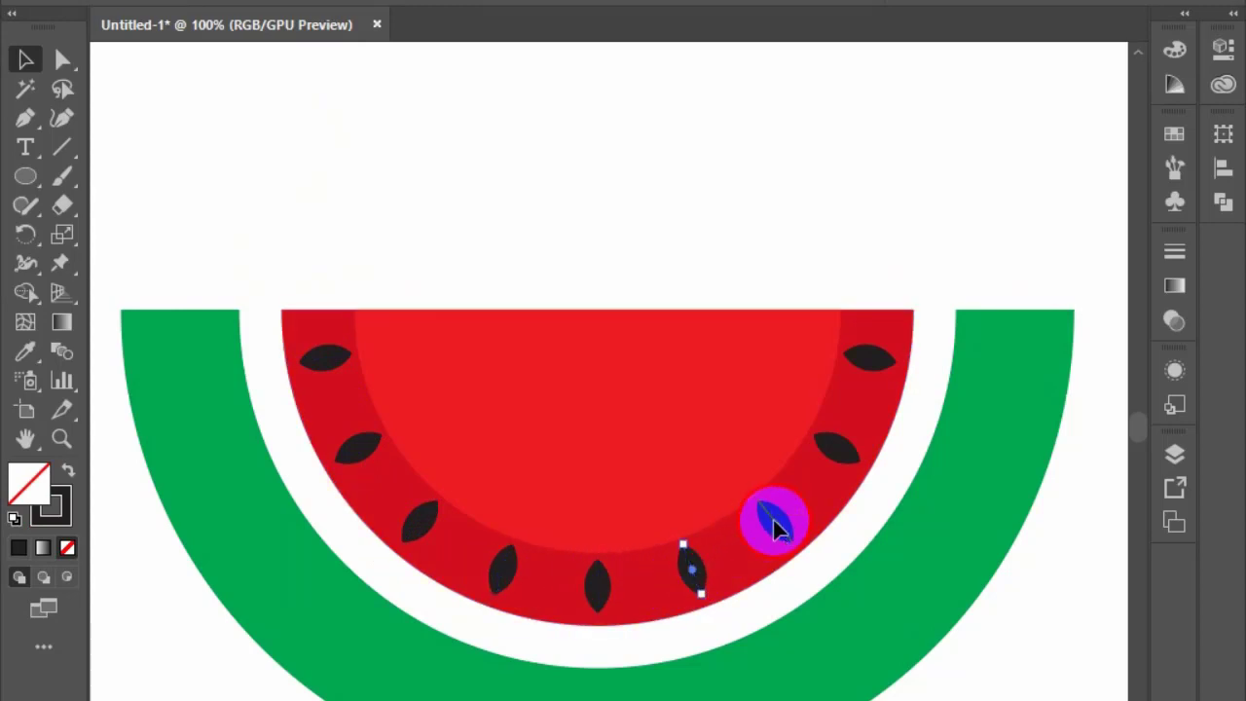
click(775, 522)
click(874, 358)
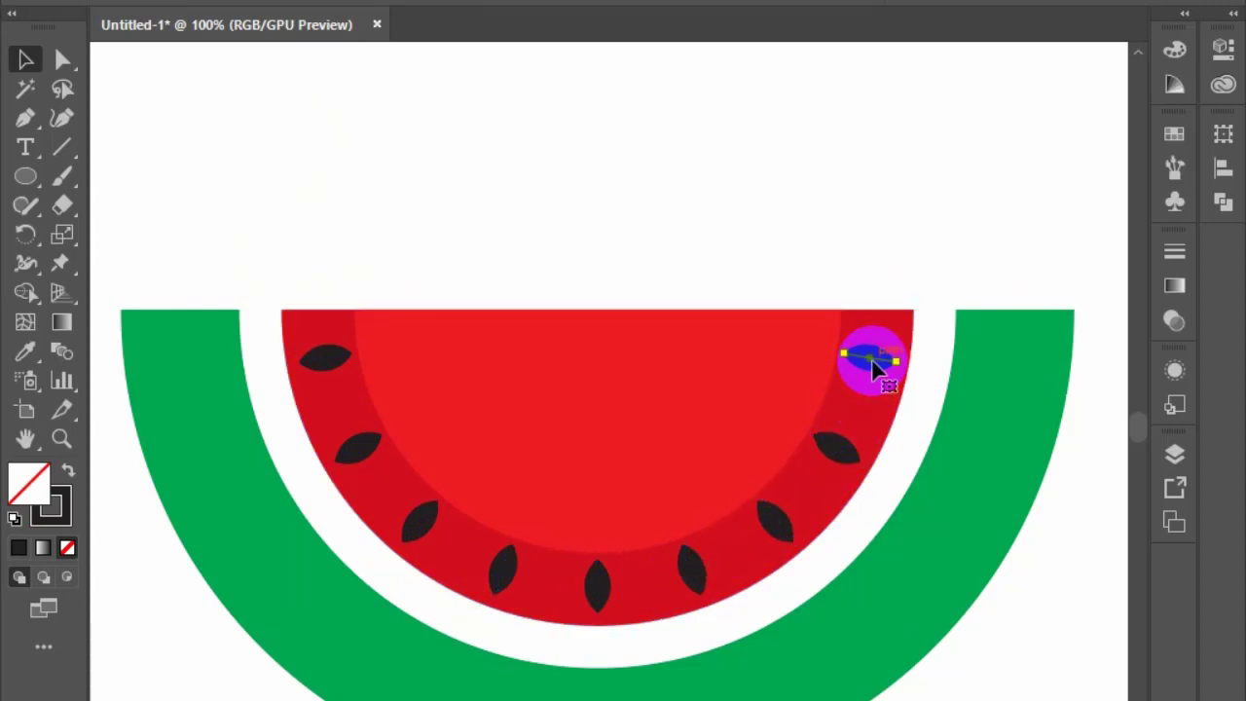
click(269, 189)
Step: Swap the fill and stroke of the uppermost seed on the left side of the slice
click(323, 362)
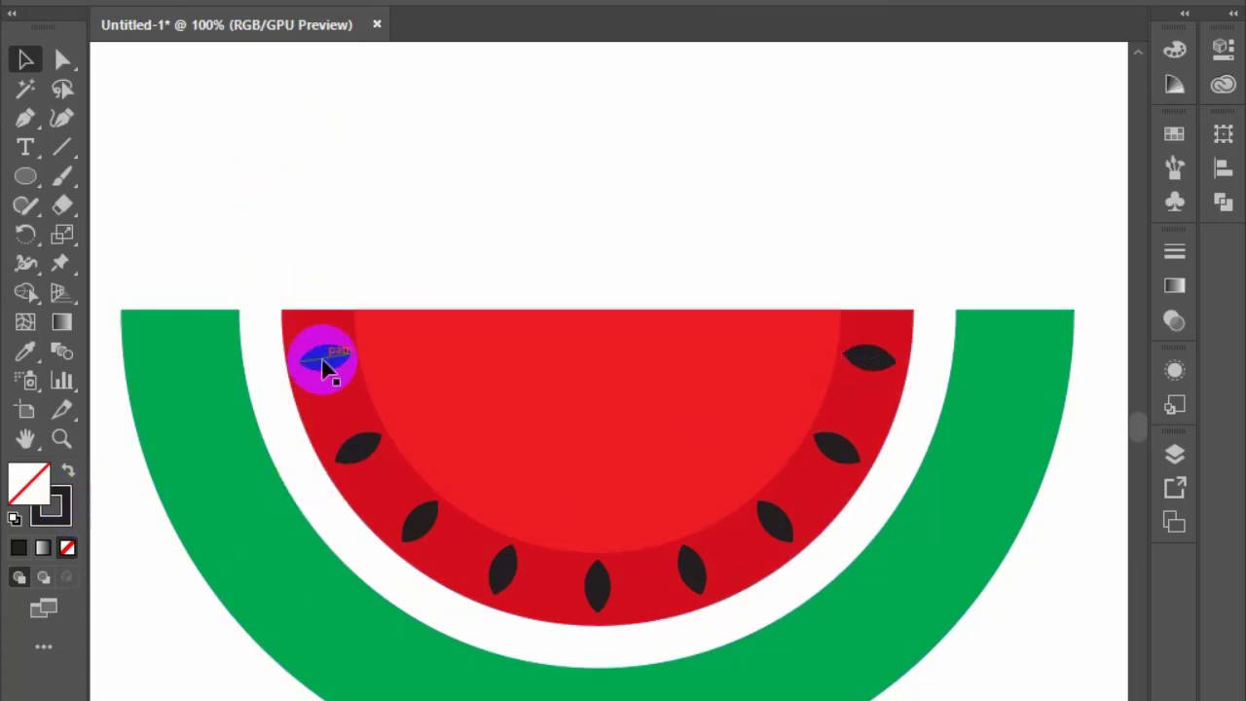
click(68, 470)
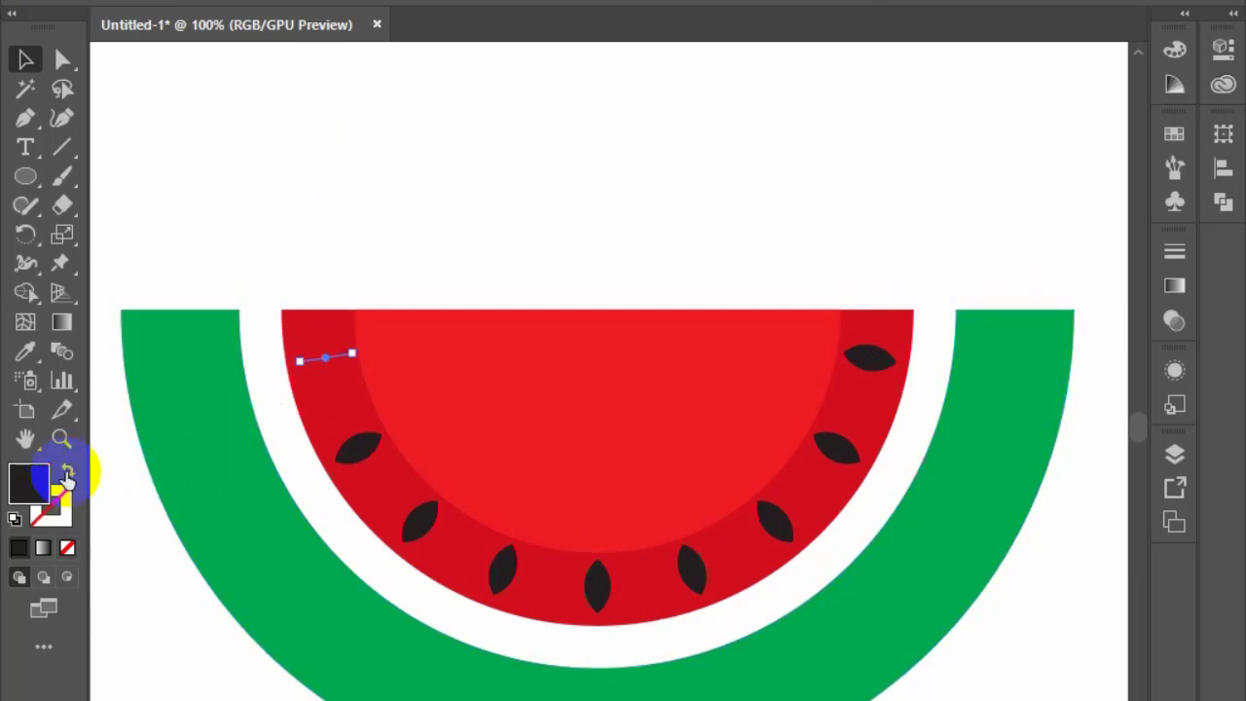
Step: Undo the fill and stroke swap on the uppermost left seed and deselect it
click(409, 385)
click(291, 367)
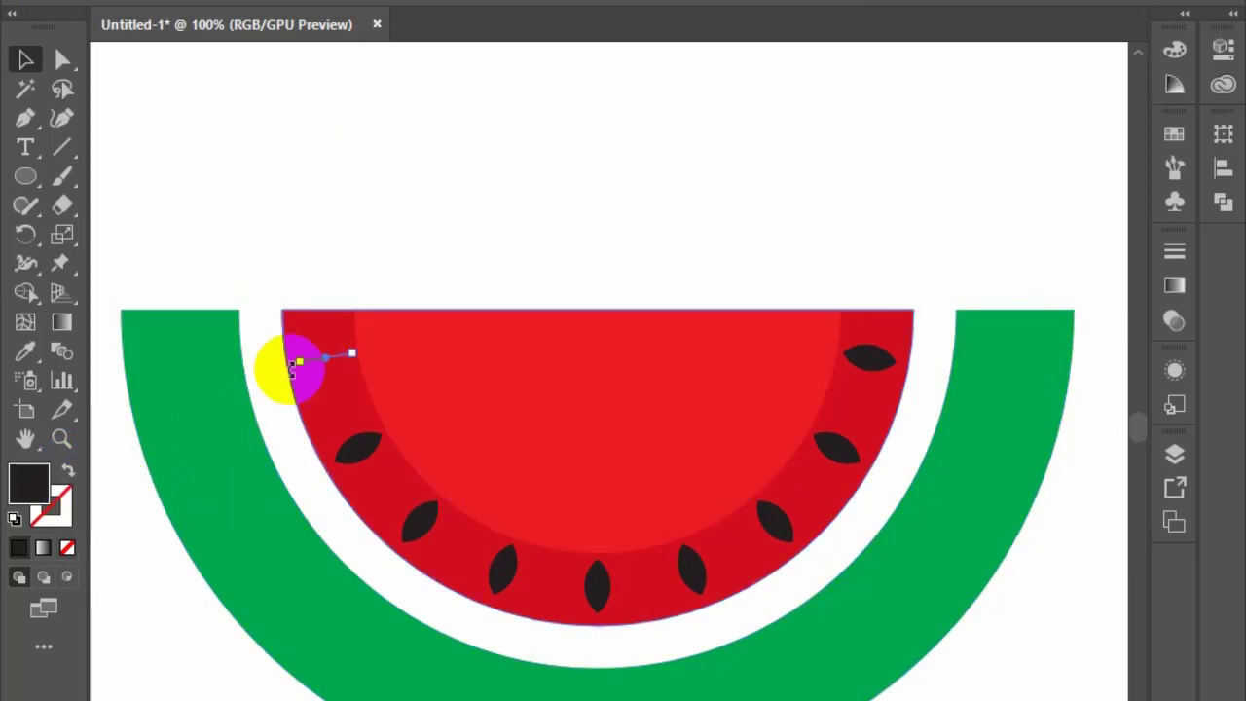
key(ctrl+z)
click(268, 250)
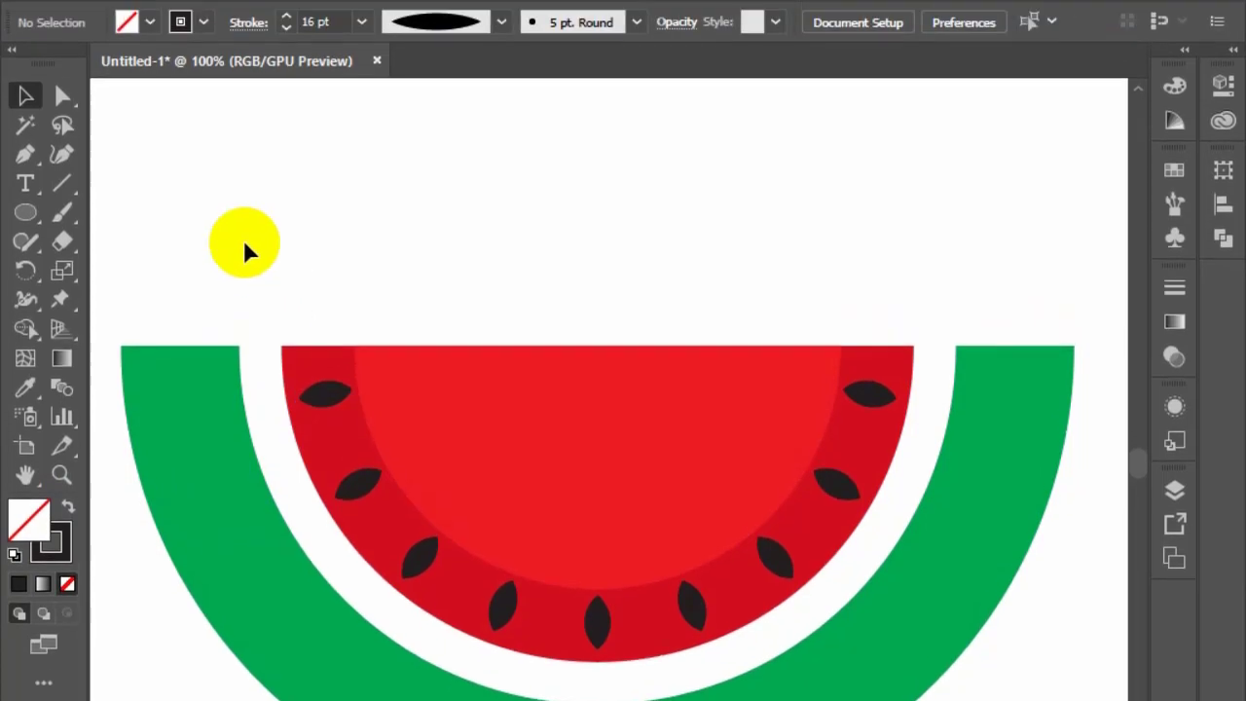
Step: Expand the appearance of the entire watermelon slice, including all its seeds
drag(202, 240, 757, 626)
click(213, 17)
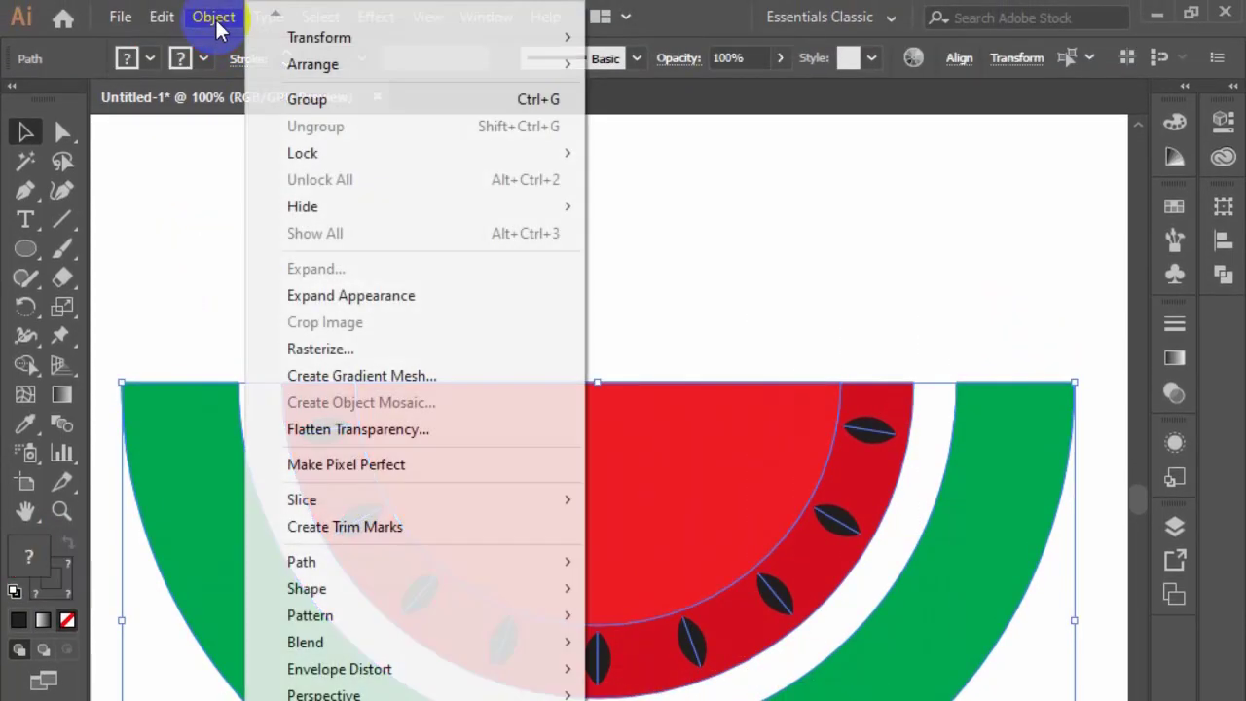
click(389, 299)
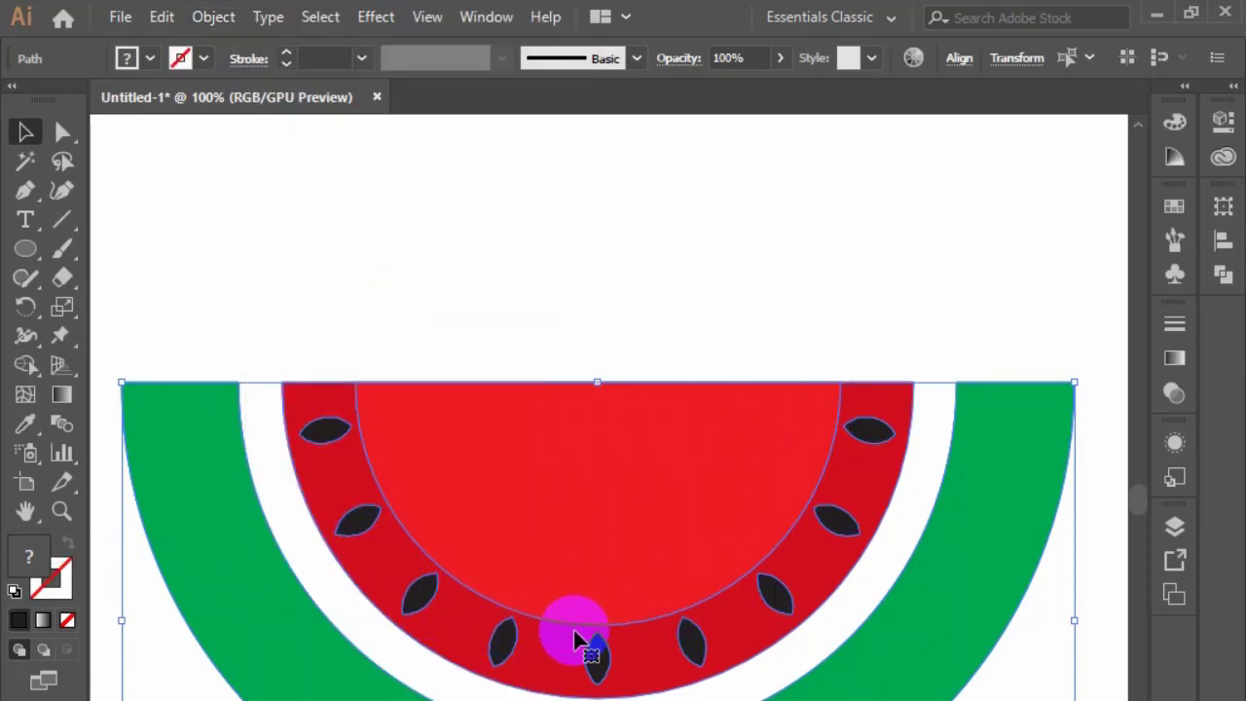
Step: Divide the whole watermelon artwork with Pathfinder and ungroup the resulting pieces
click(1223, 273)
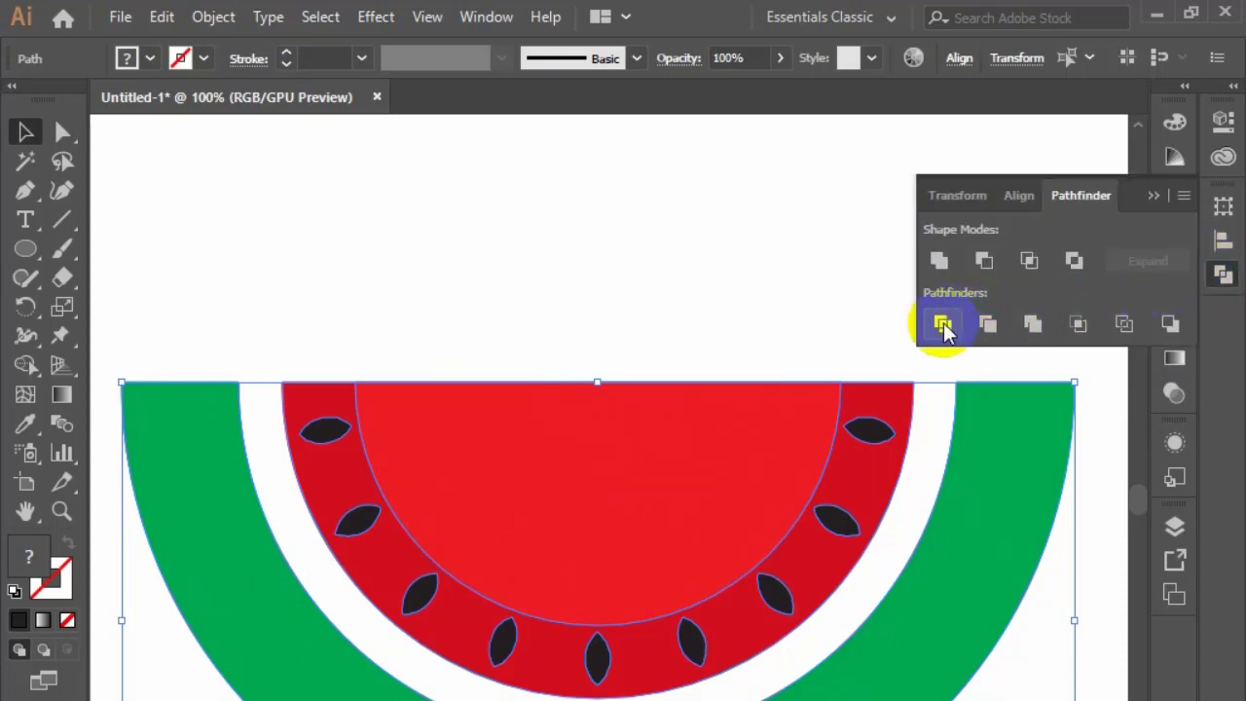
click(1155, 196)
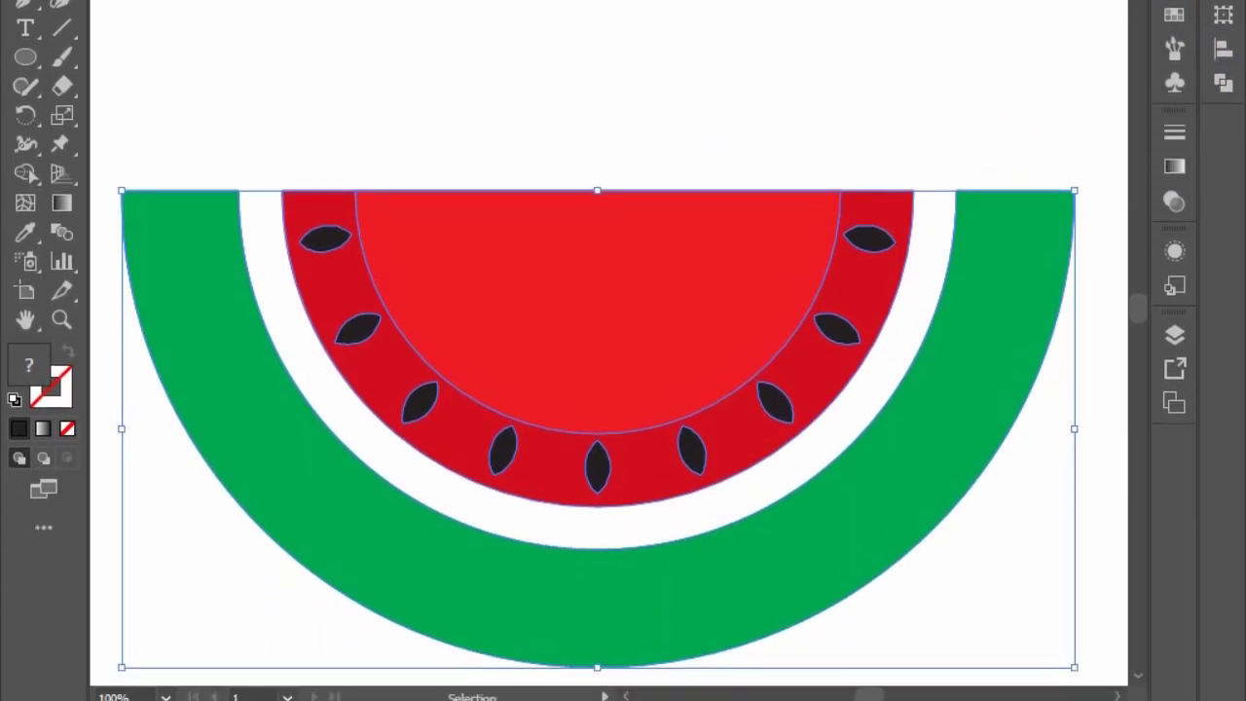
click(548, 2)
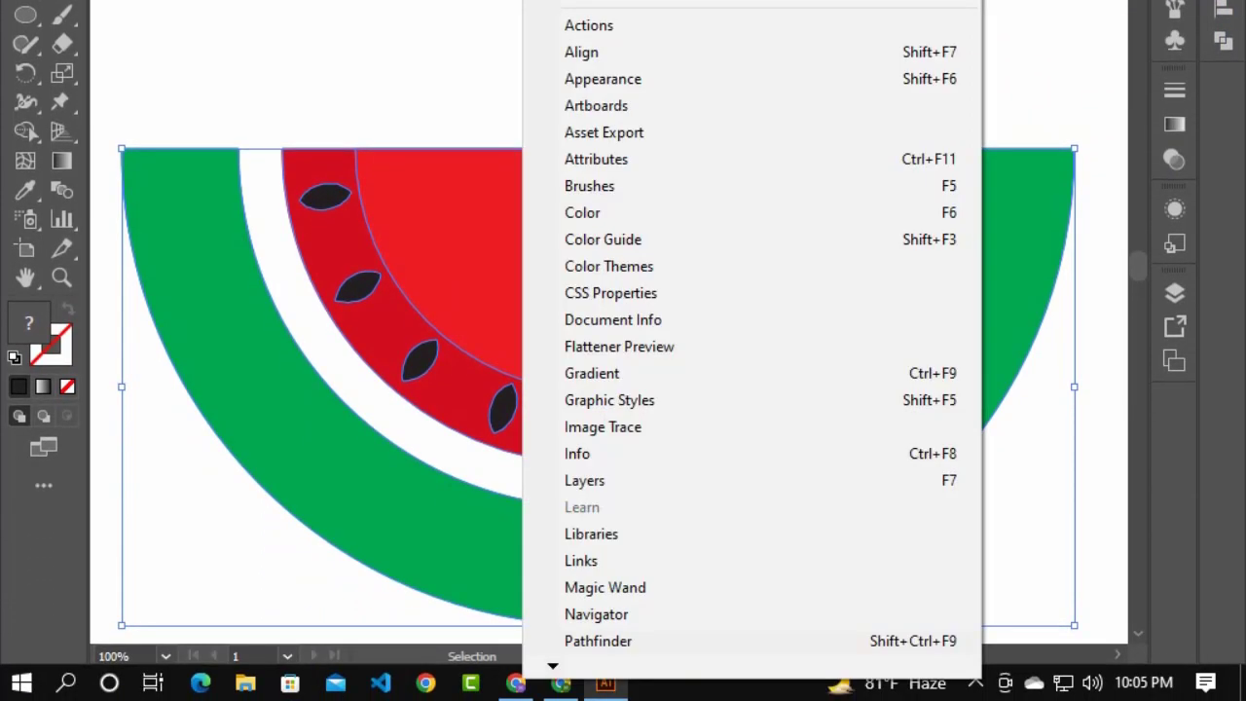
click(597, 640)
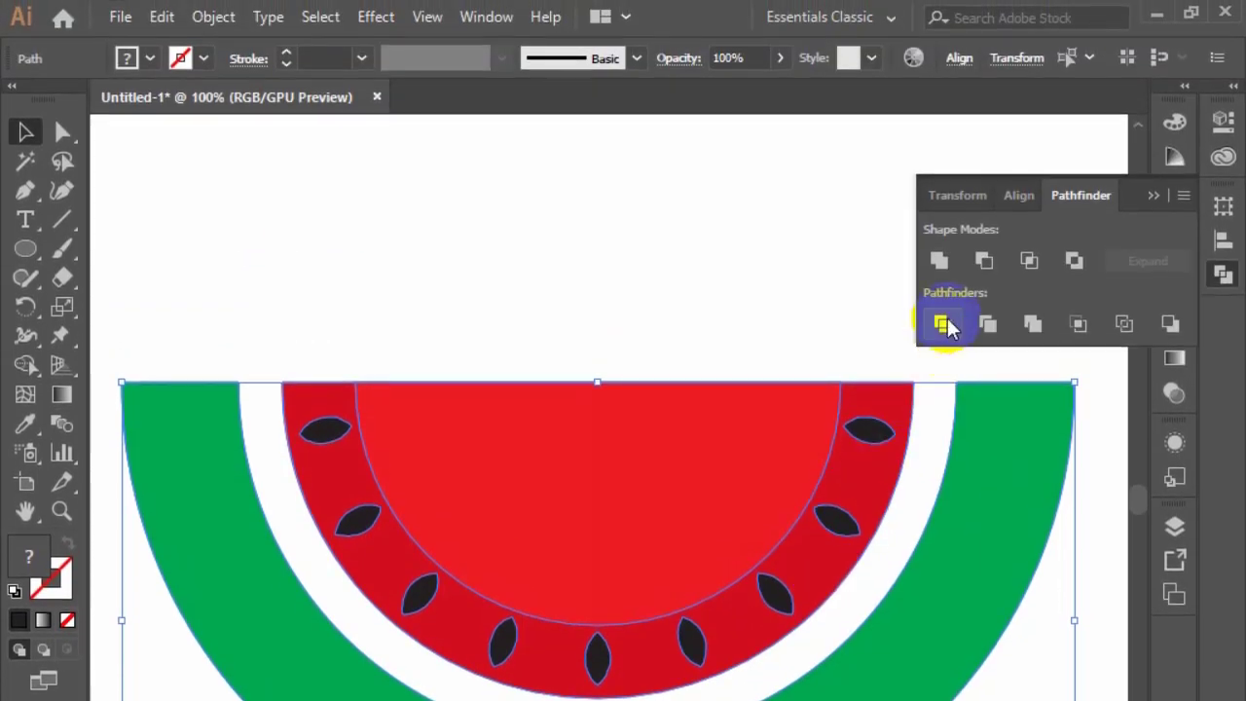
click(942, 324)
click(473, 516)
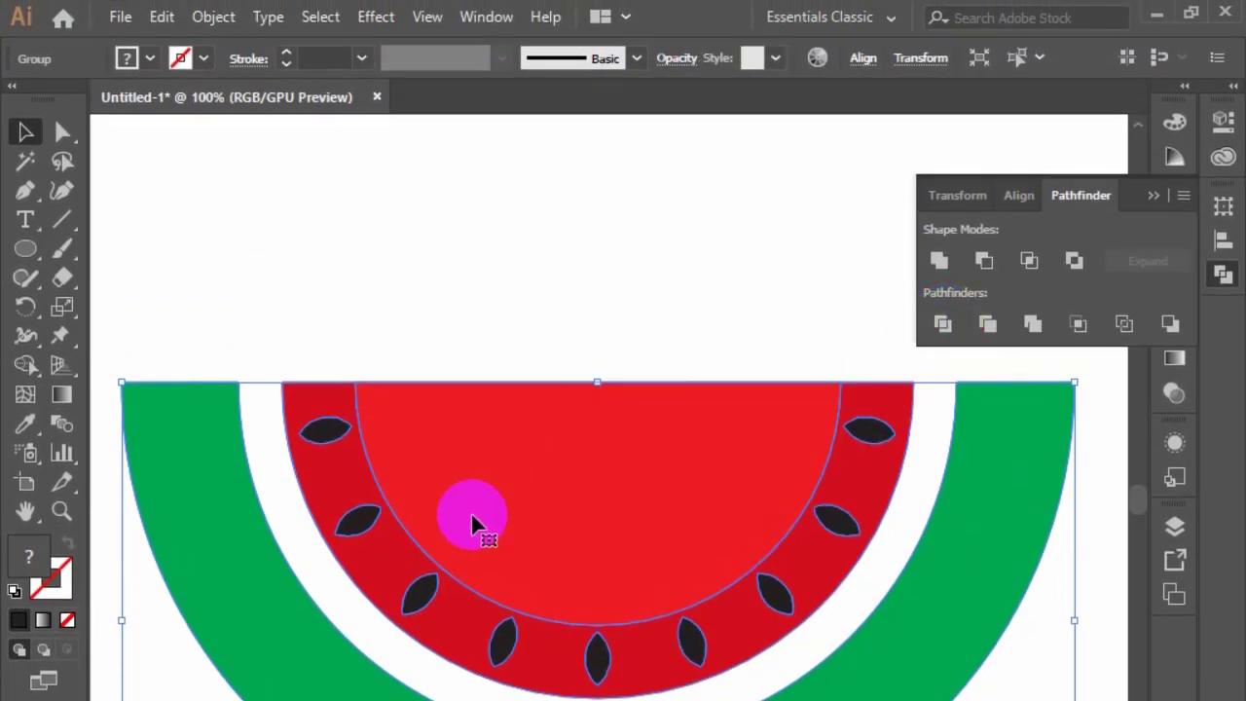
right_click(473, 526)
click(498, 329)
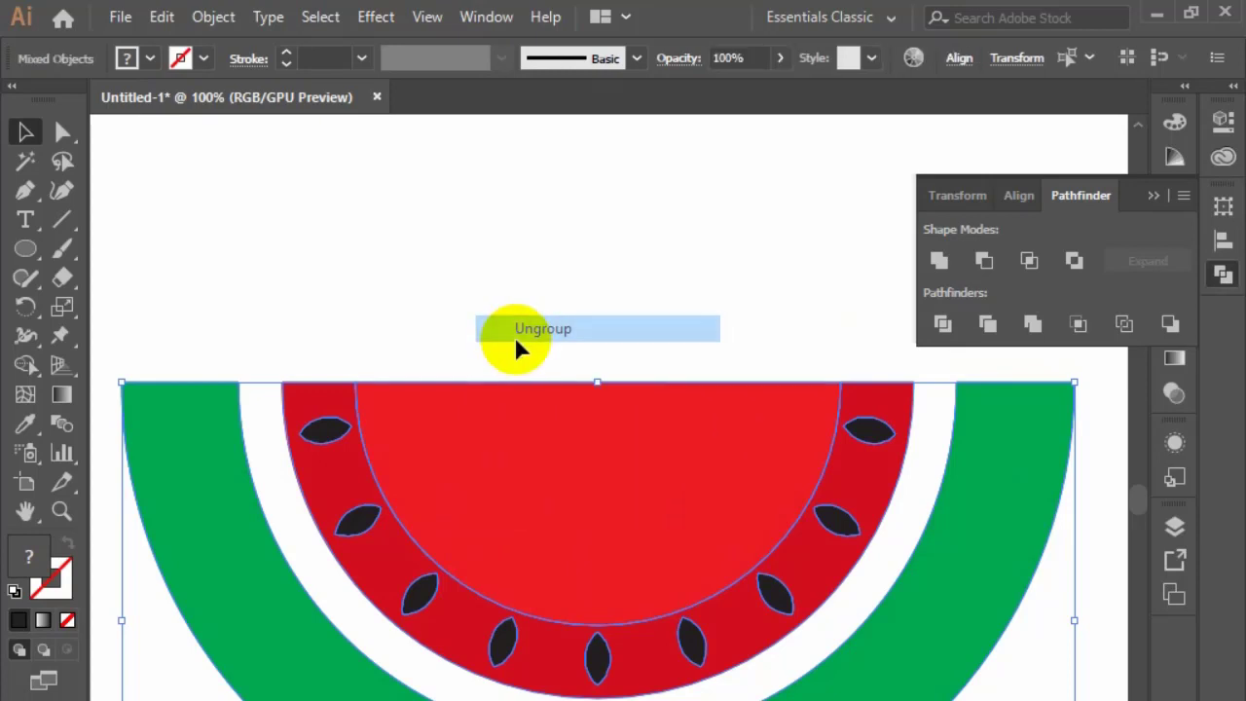
Step: Check that the seeds, the dark red band and the green rind can be selected as separate pieces
click(426, 292)
click(328, 428)
click(360, 515)
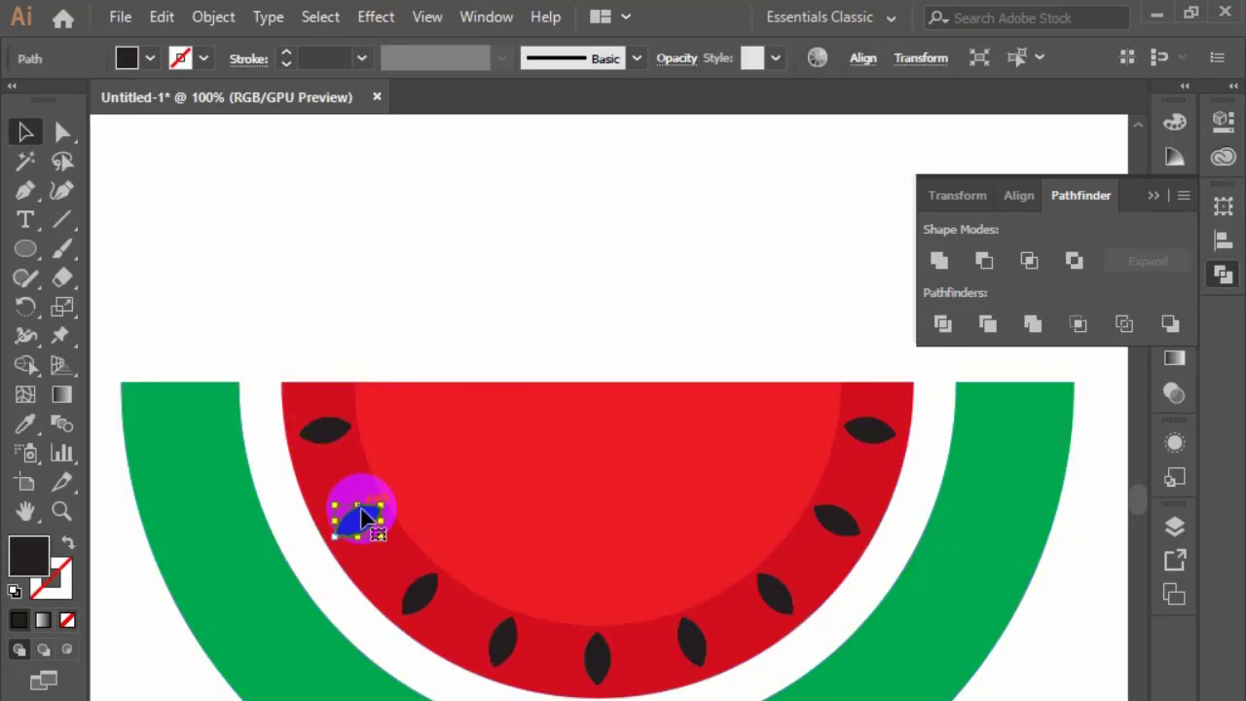
click(431, 493)
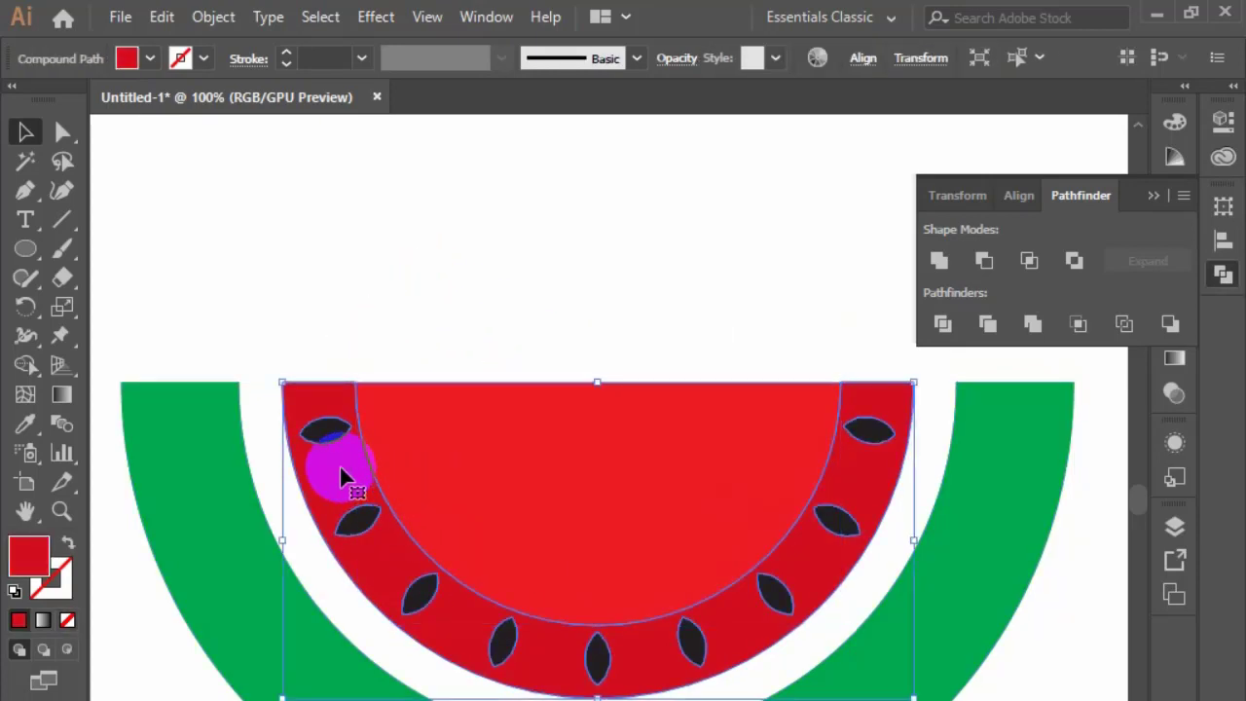
click(156, 536)
click(278, 256)
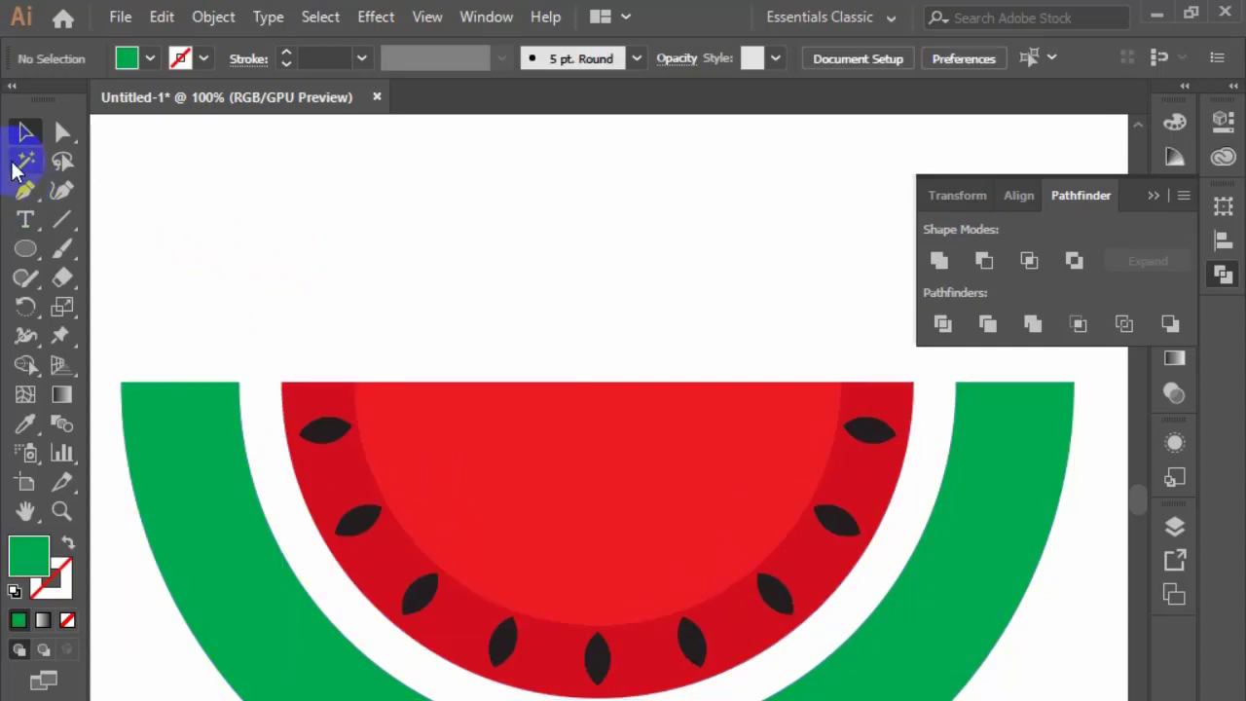
Step: Select all black seeds at once with the Magic Wand and delete them from the dark red band
click(23, 162)
click(318, 435)
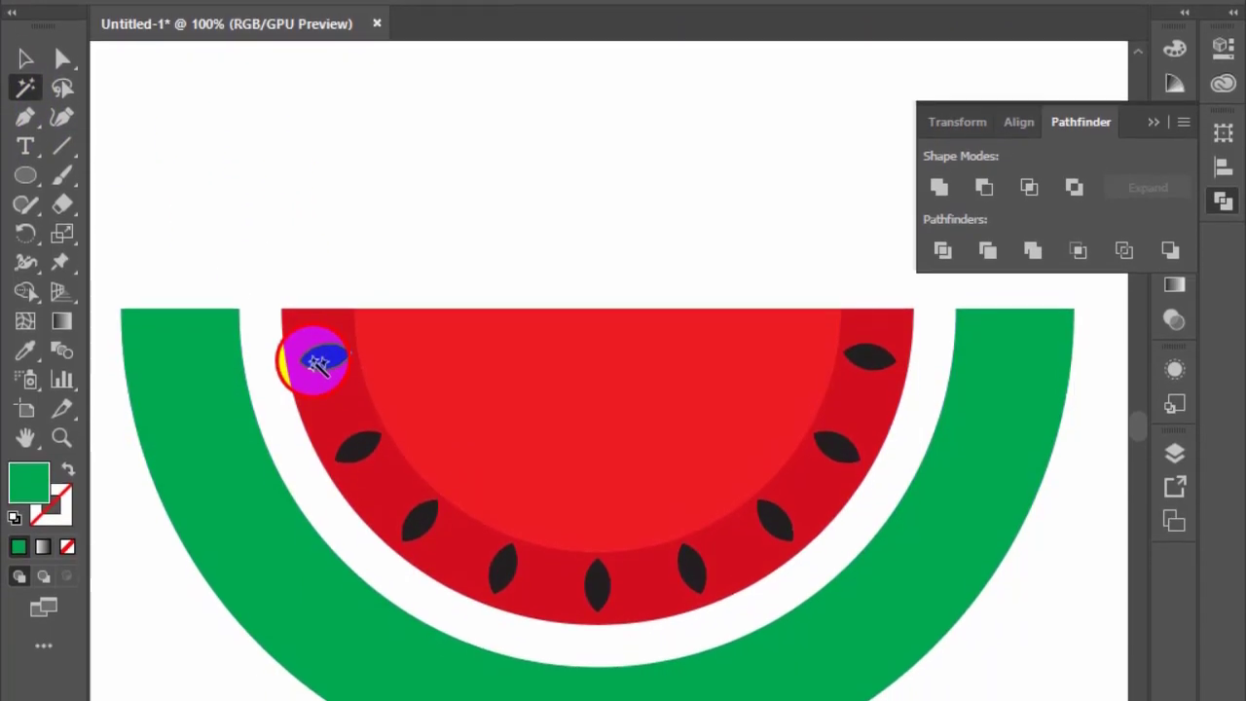
click(25, 59)
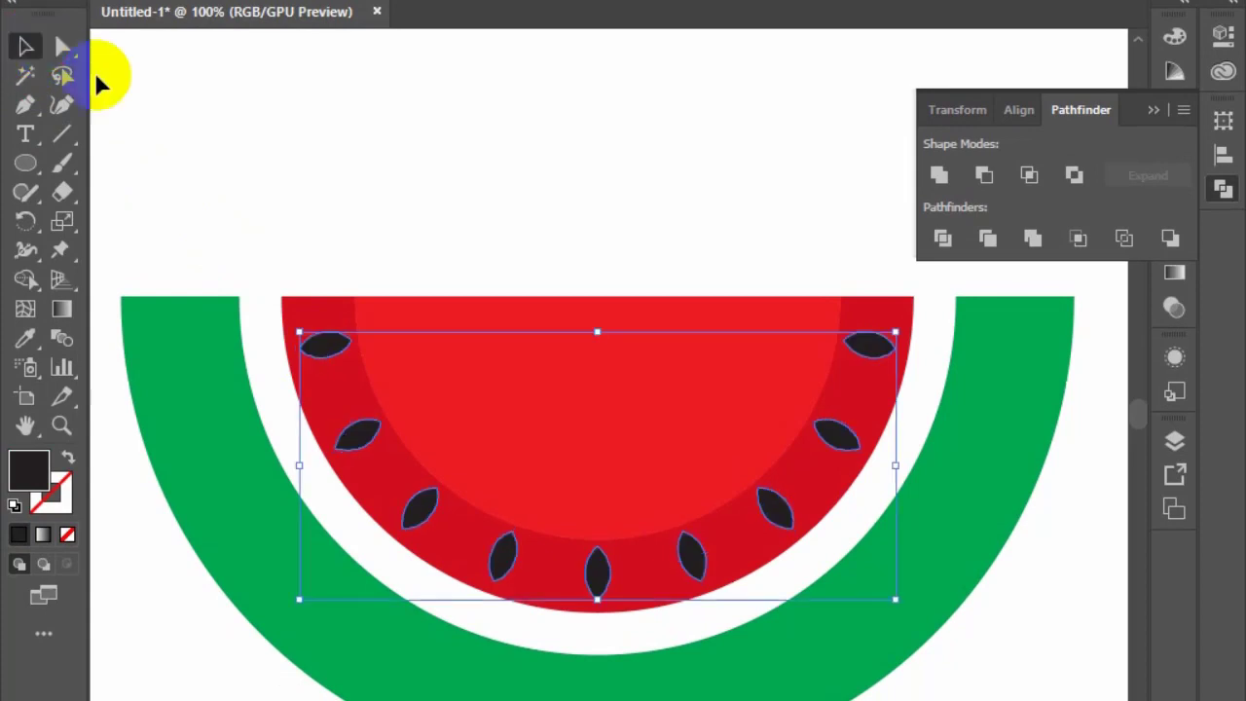
key(Delete)
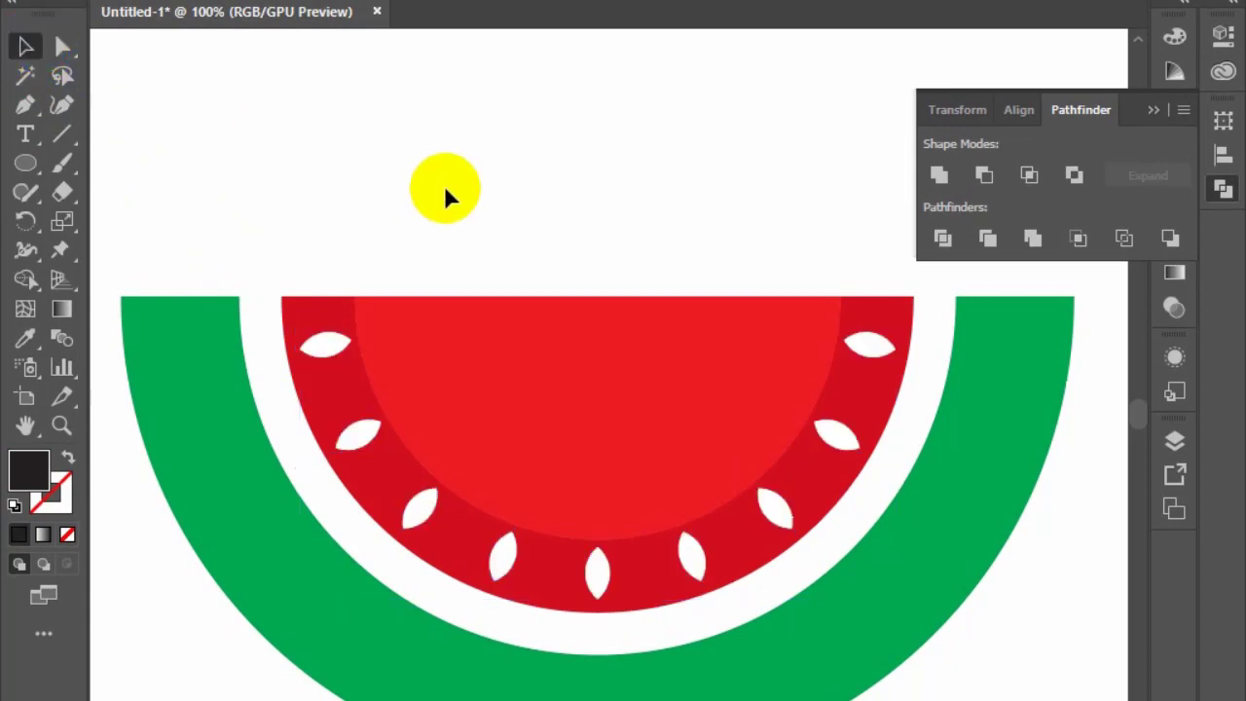
click(1143, 109)
Step: Draw a black circle above the watermelon slice and duplicate it into a staggered row of four overlapping circles
alt+scroll(932, 234, down, 2)
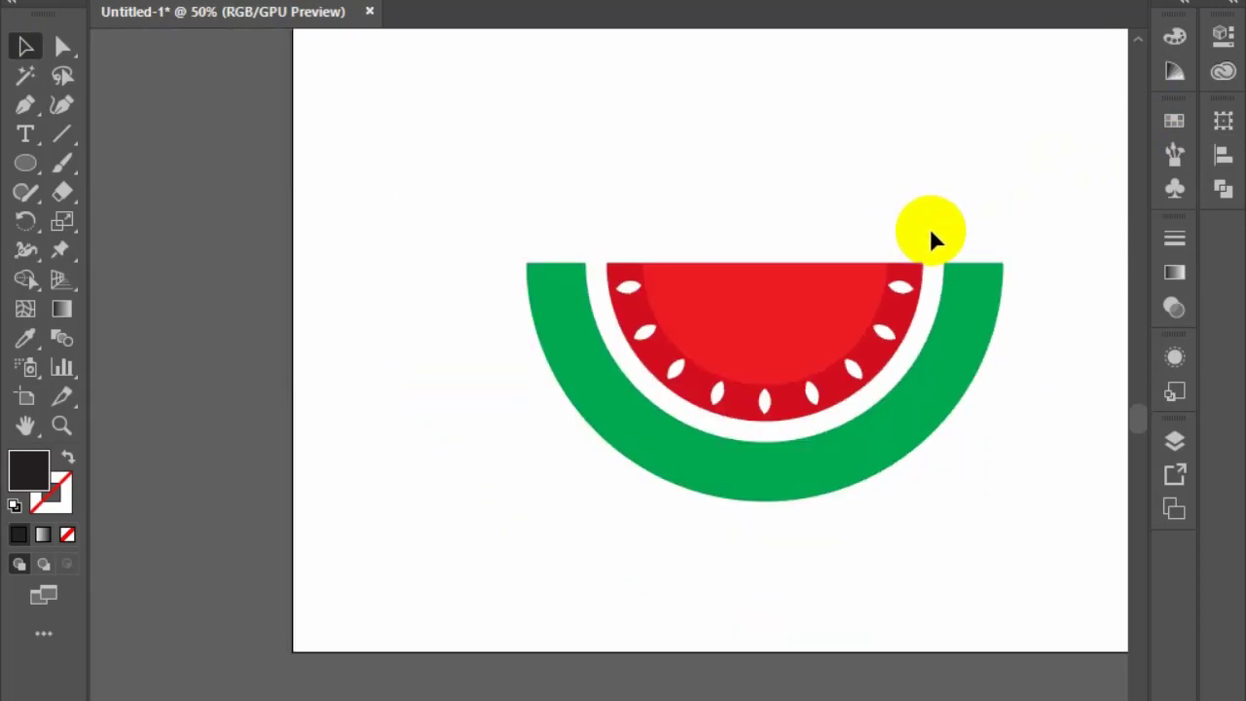
drag(885, 173, 825, 216)
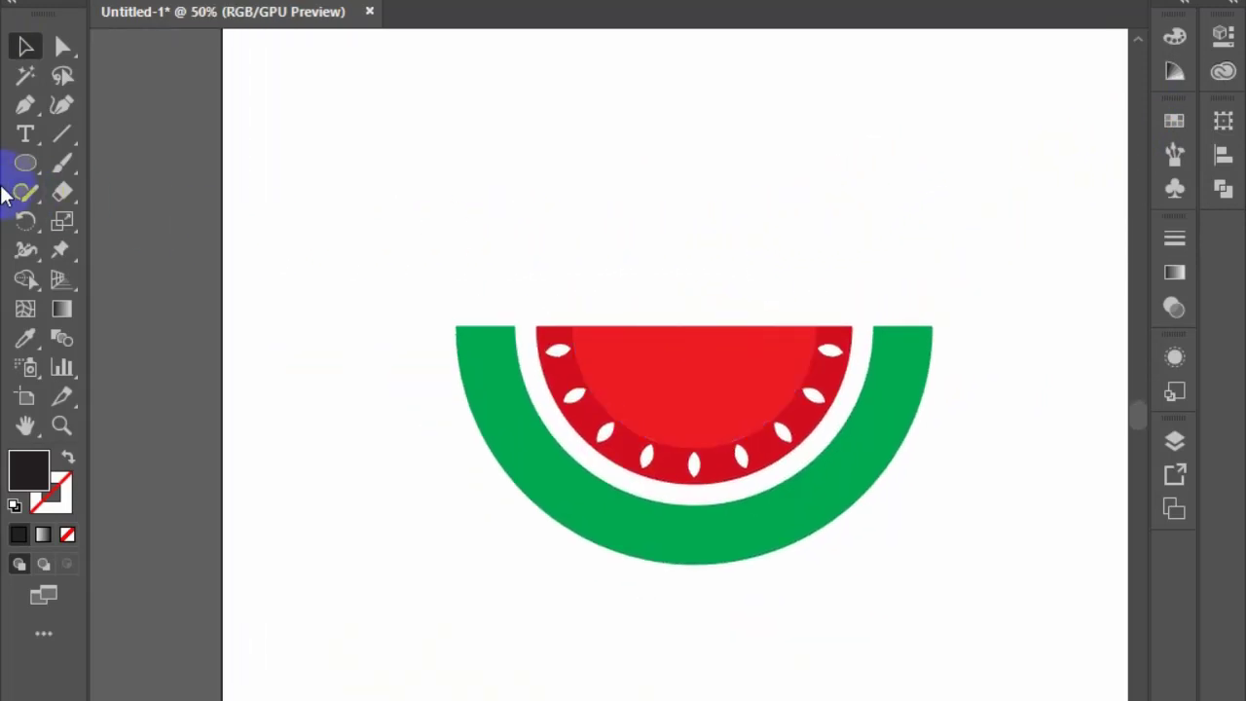
scroll(603, 244, up, 3)
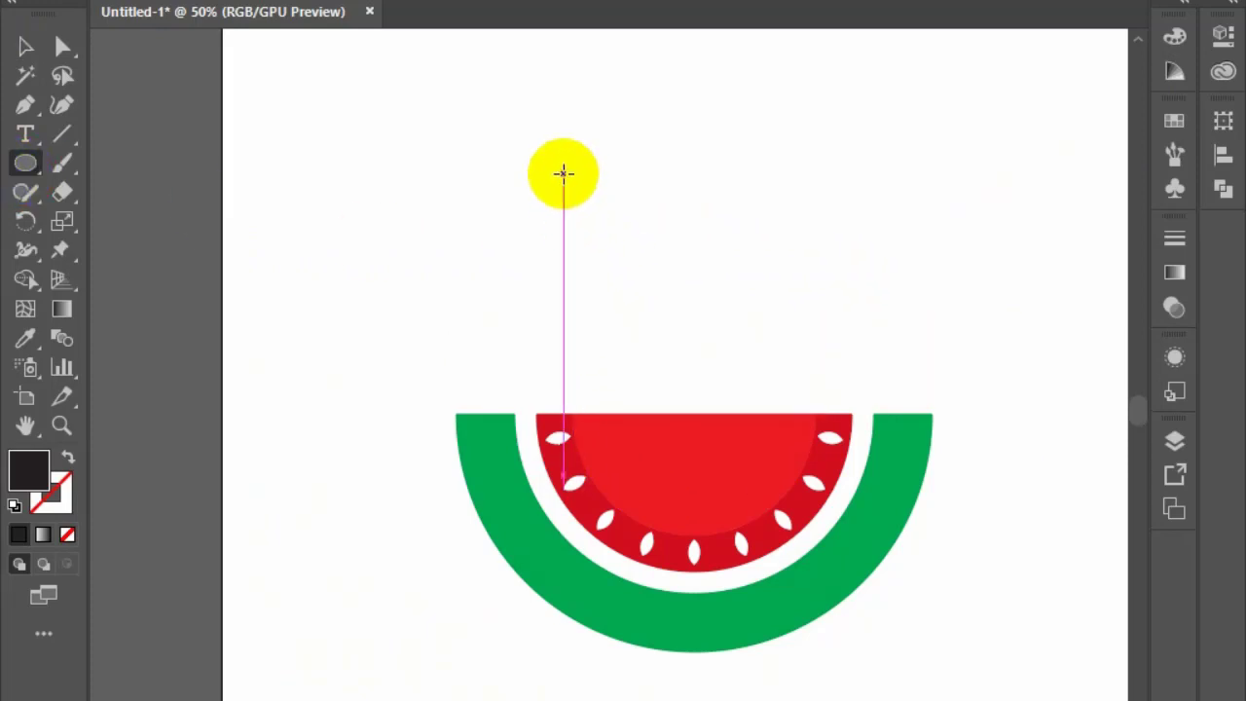
drag(606, 117, 728, 240)
click(27, 46)
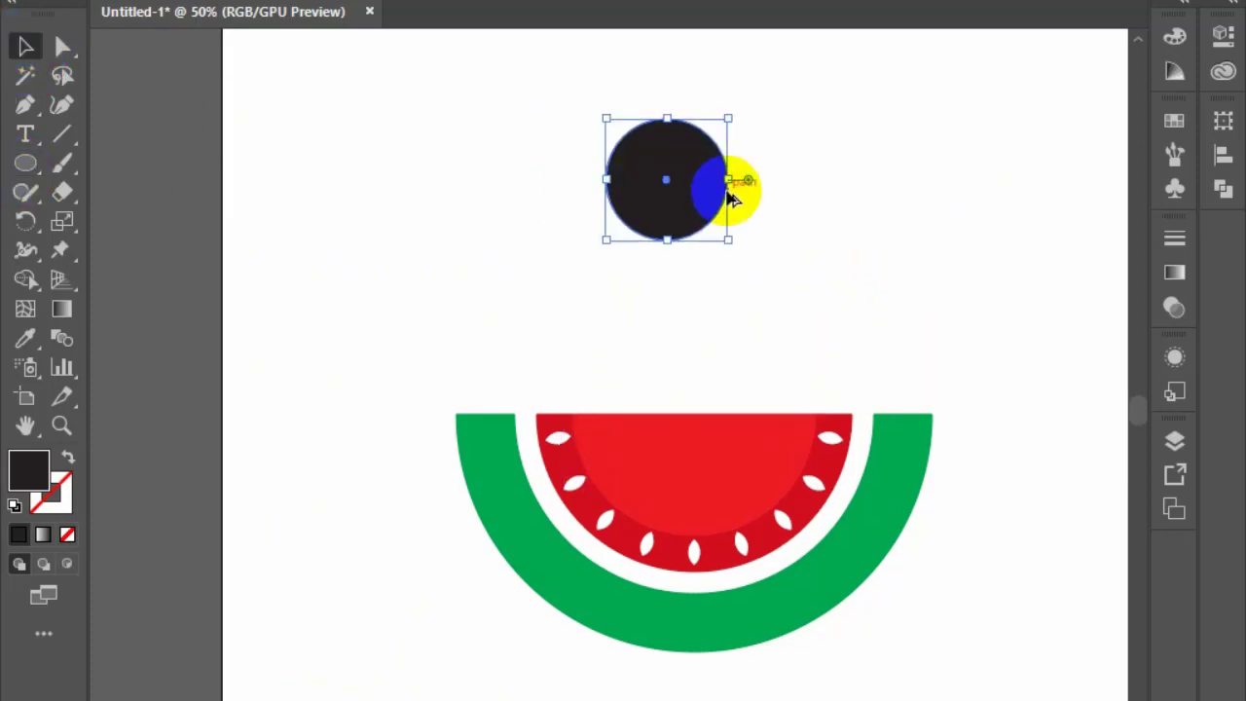
drag(657, 176, 527, 219)
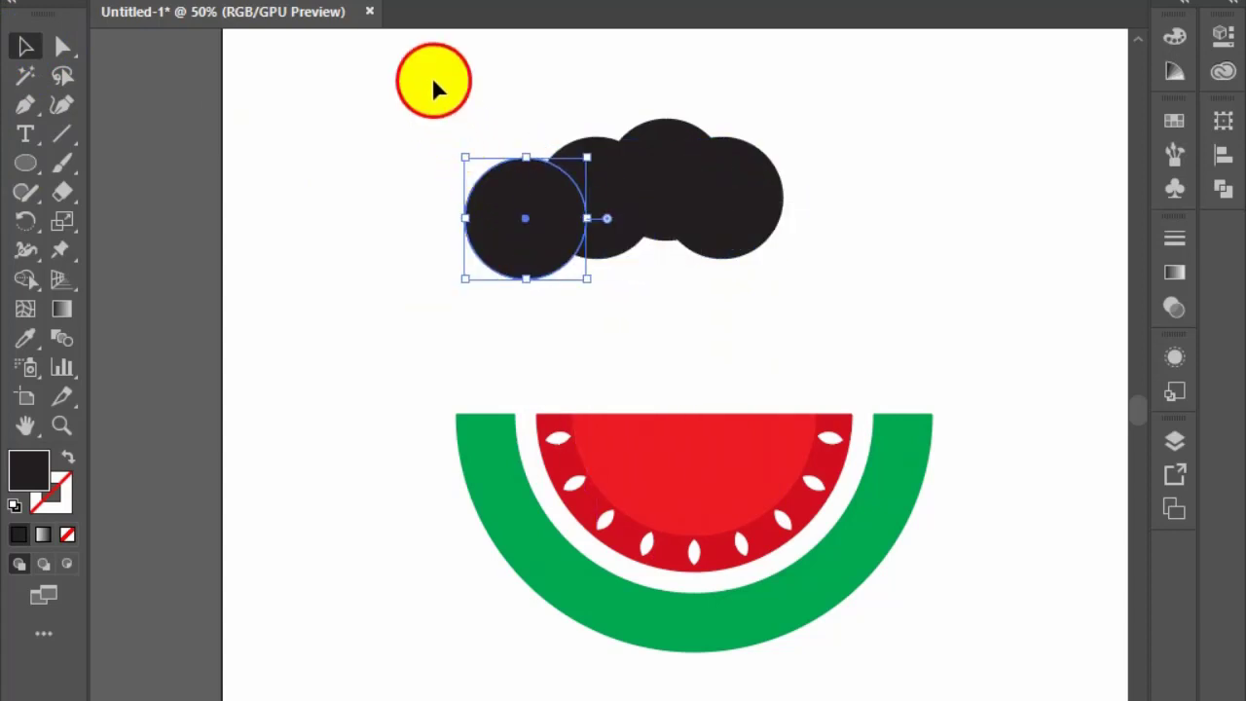
Step: Unite the four overlapping black circles into a single cloud shape
drag(801, 232, 801, 233)
click(1224, 188)
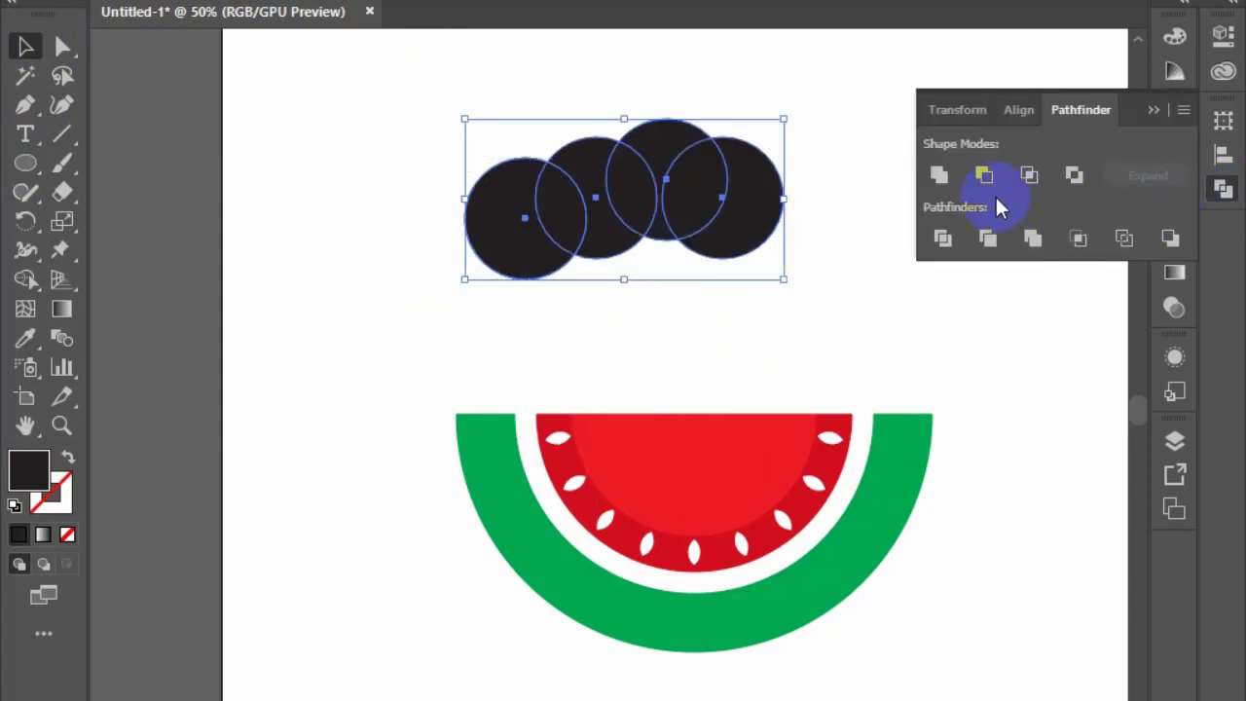
click(949, 176)
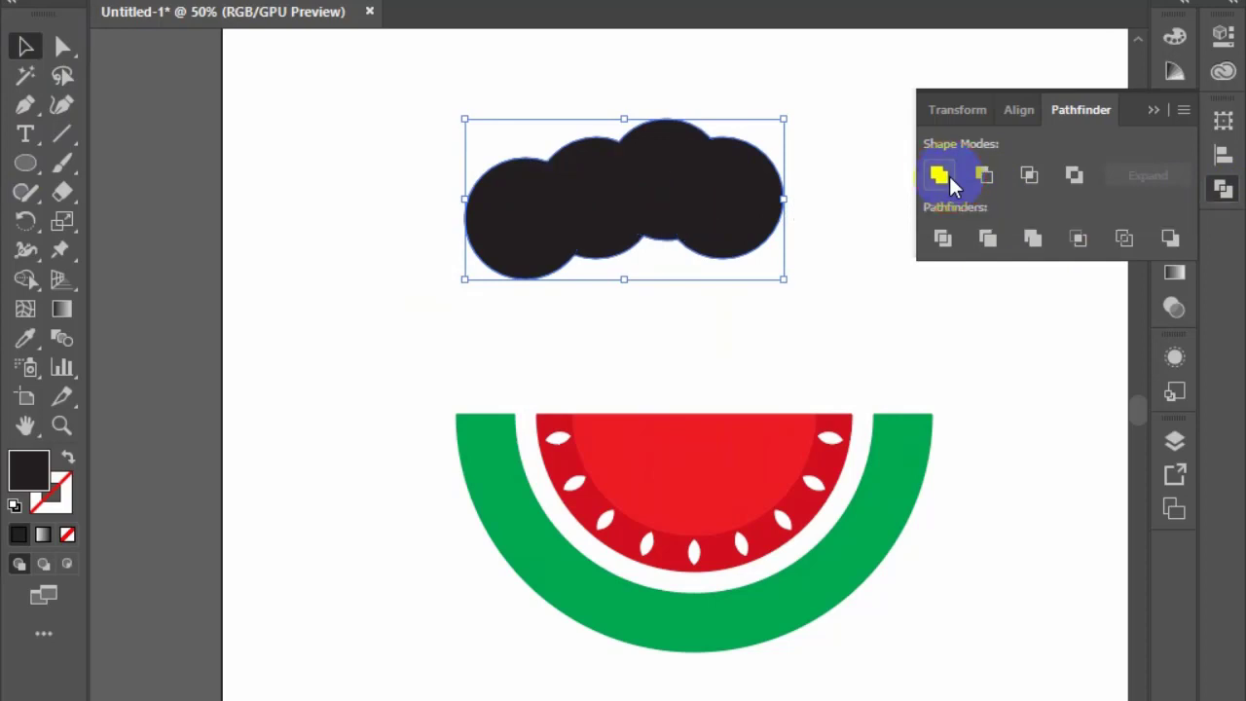
Step: Draw a horizontal line across the cloud and remove the part below it with the Shape Builder tool
click(61, 134)
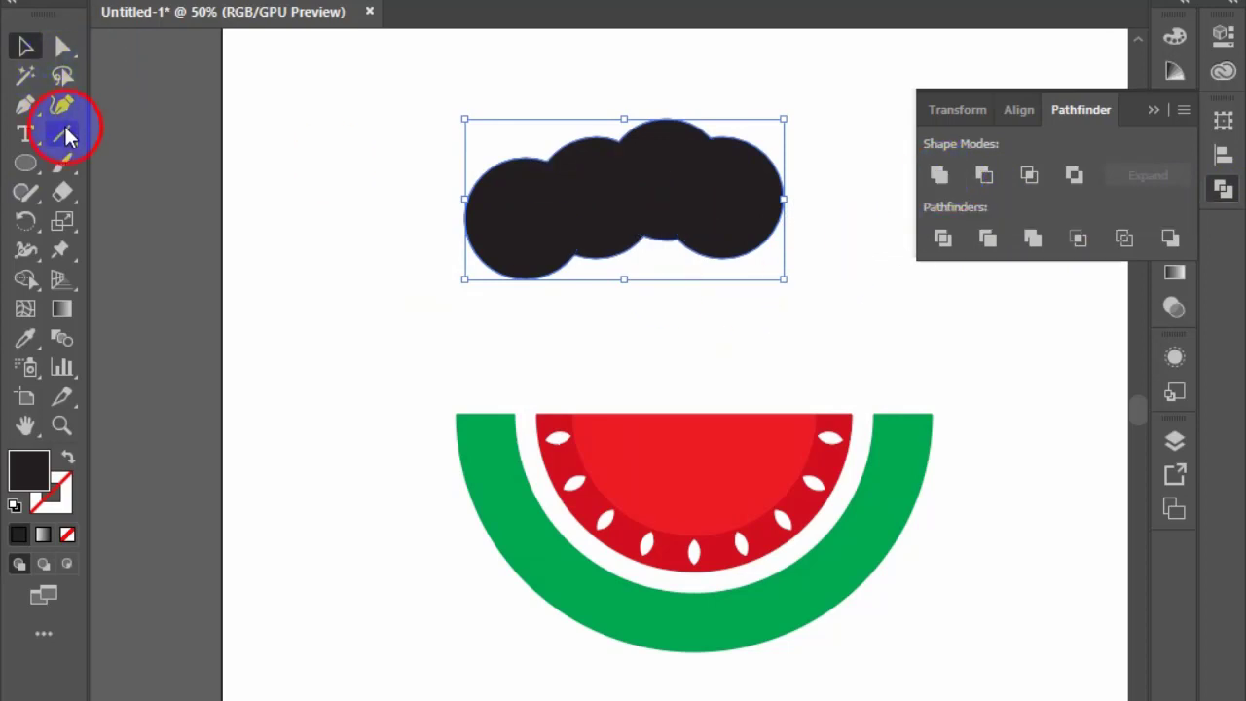
drag(446, 188, 870, 205)
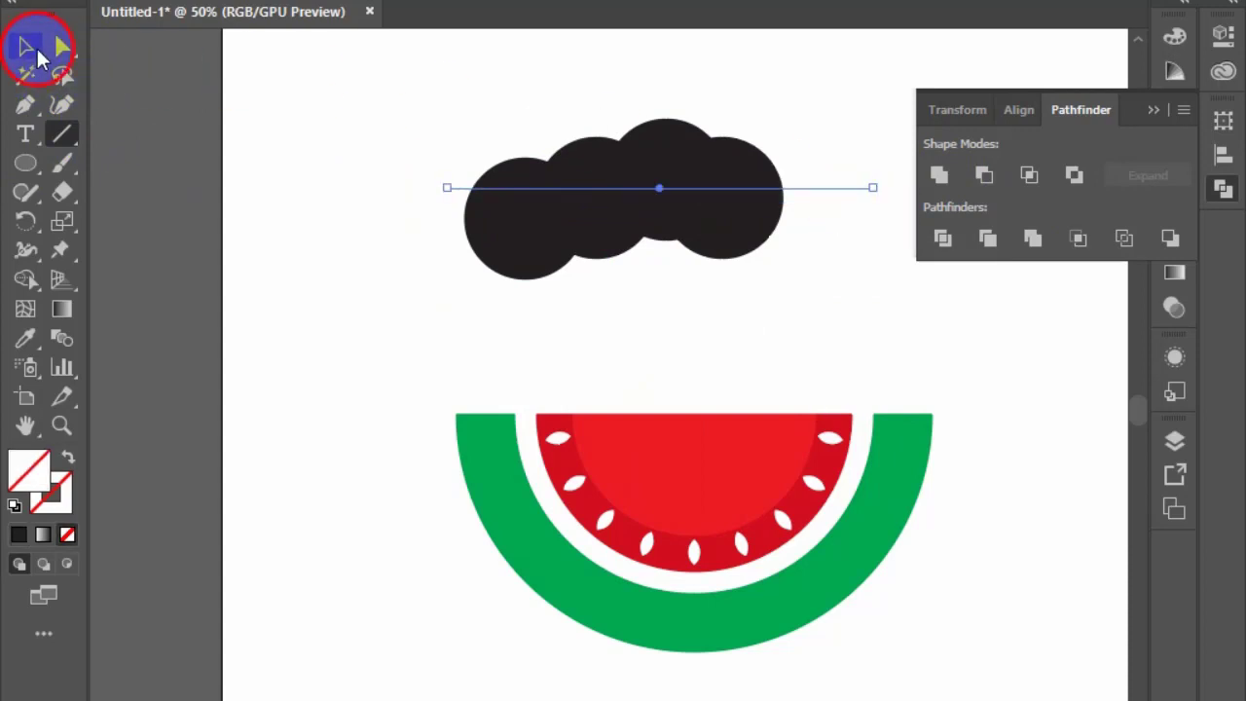
mouse_move(379, 109)
mouse_down()
mouse_move(547, 269)
mouse_move(631, 253)
mouse_move(770, 253)
mouse_up()
click(25, 281)
click(25, 46)
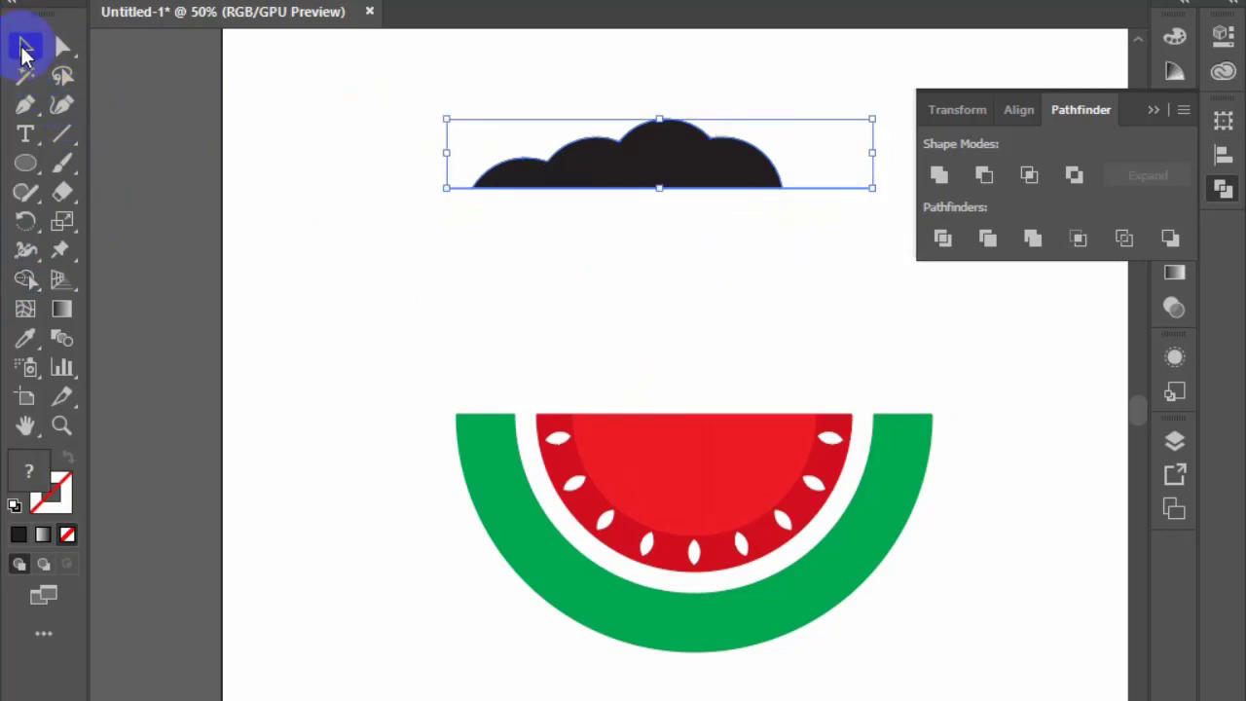
click(818, 239)
drag(848, 232, 849, 234)
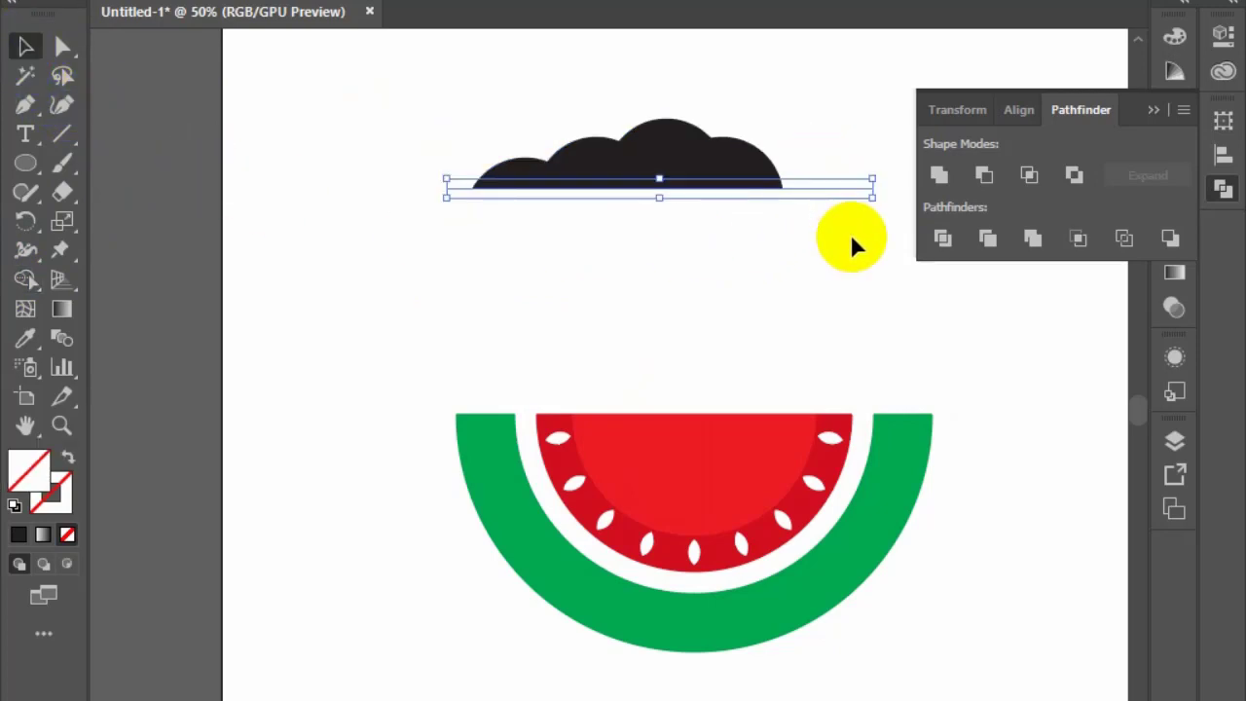
Step: Place the flat-bottomed cloud on the left end of the slice's straight edge and narrow its width
drag(701, 166, 687, 390)
scroll(439, 402, up, 5)
drag(776, 476, 737, 473)
scroll(597, 439, down, 8)
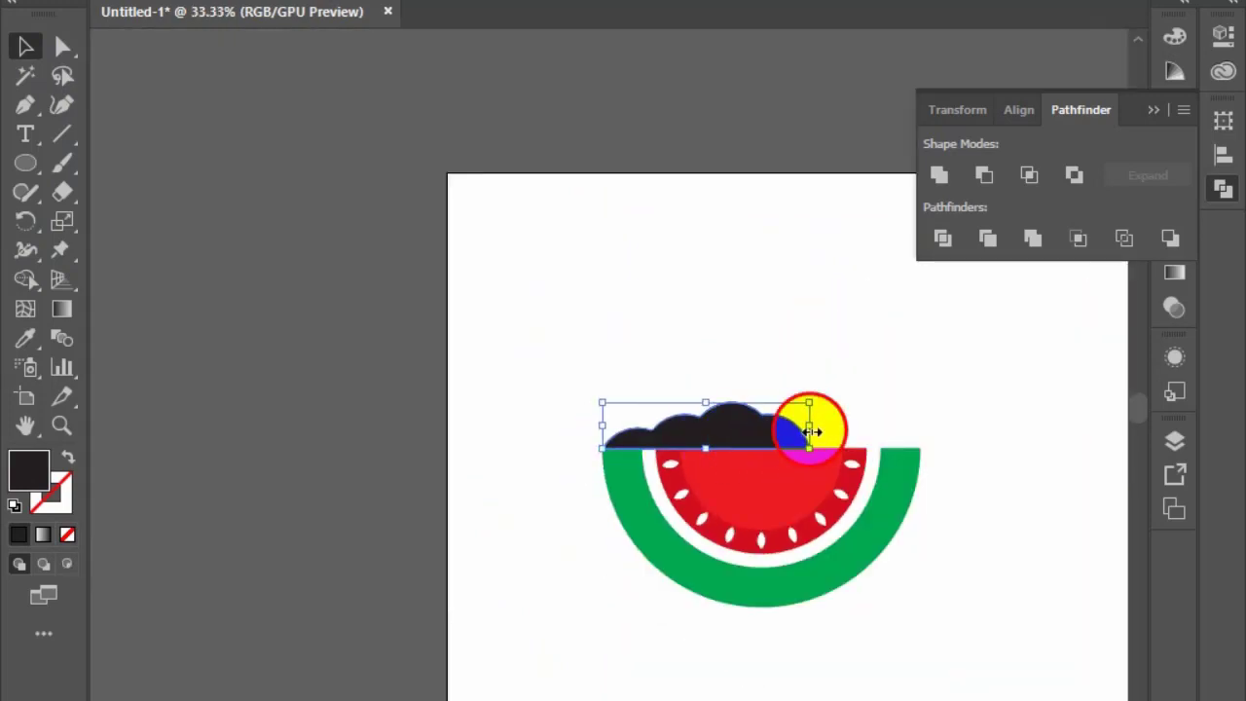
drag(813, 431, 636, 378)
scroll(581, 387, up, 2)
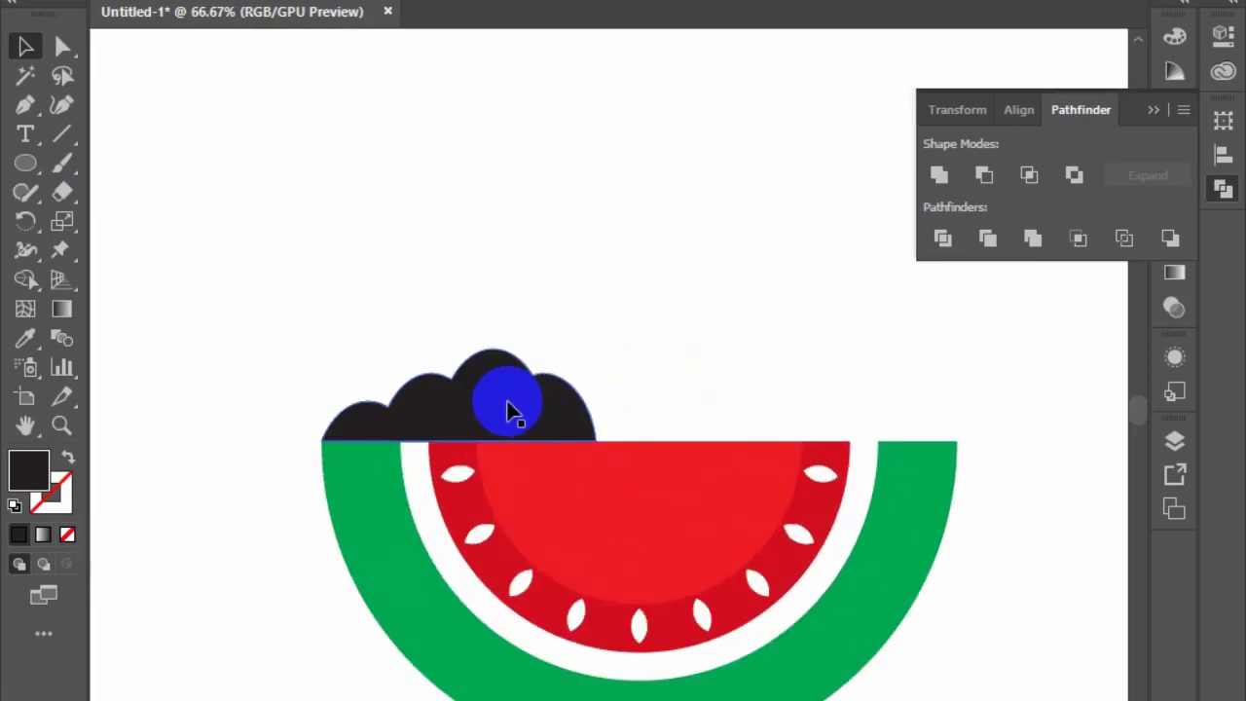
Step: Duplicate the cloud to the right along the slice's straight edge and fill the left cloud with light blue
drag(500, 401, 604, 409)
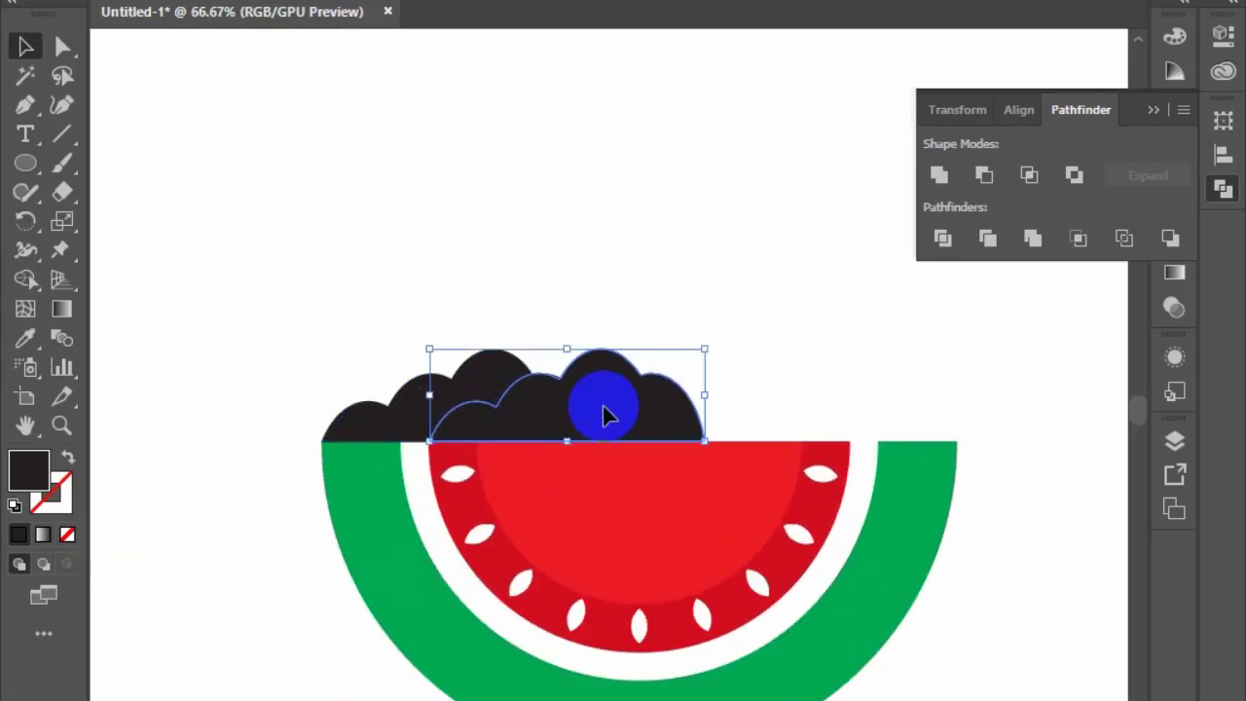
click(455, 385)
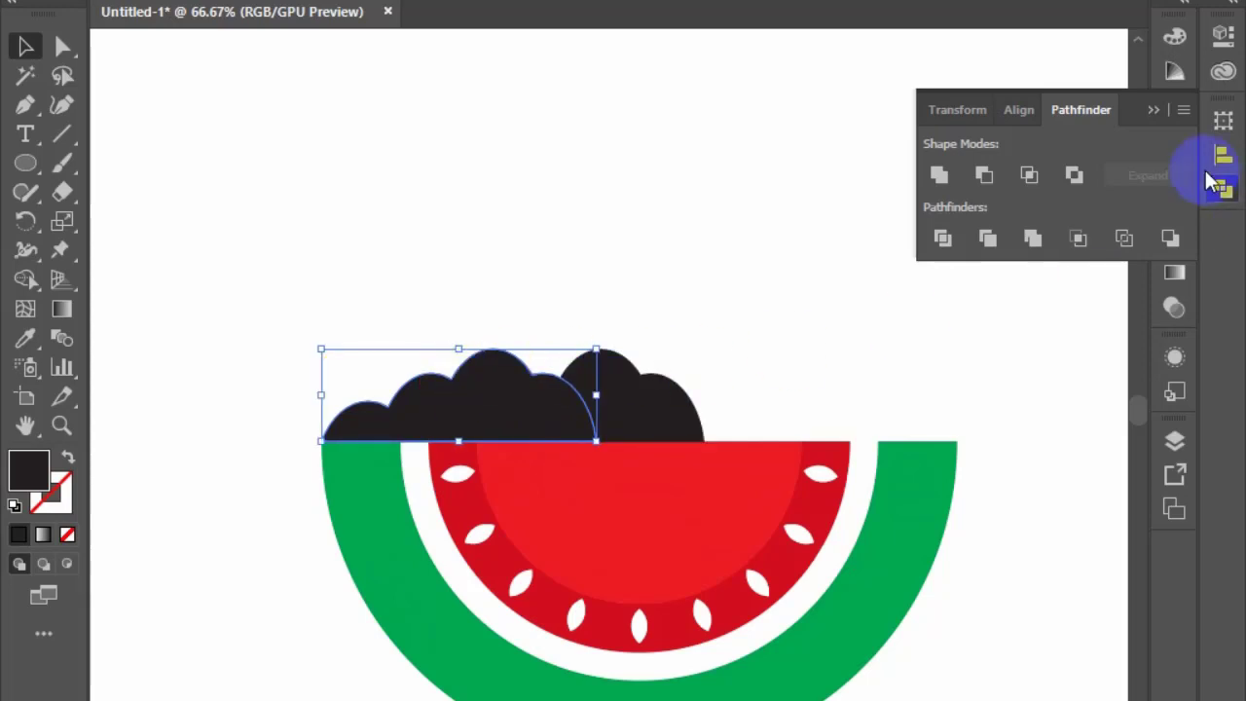
click(1166, 119)
click(1174, 123)
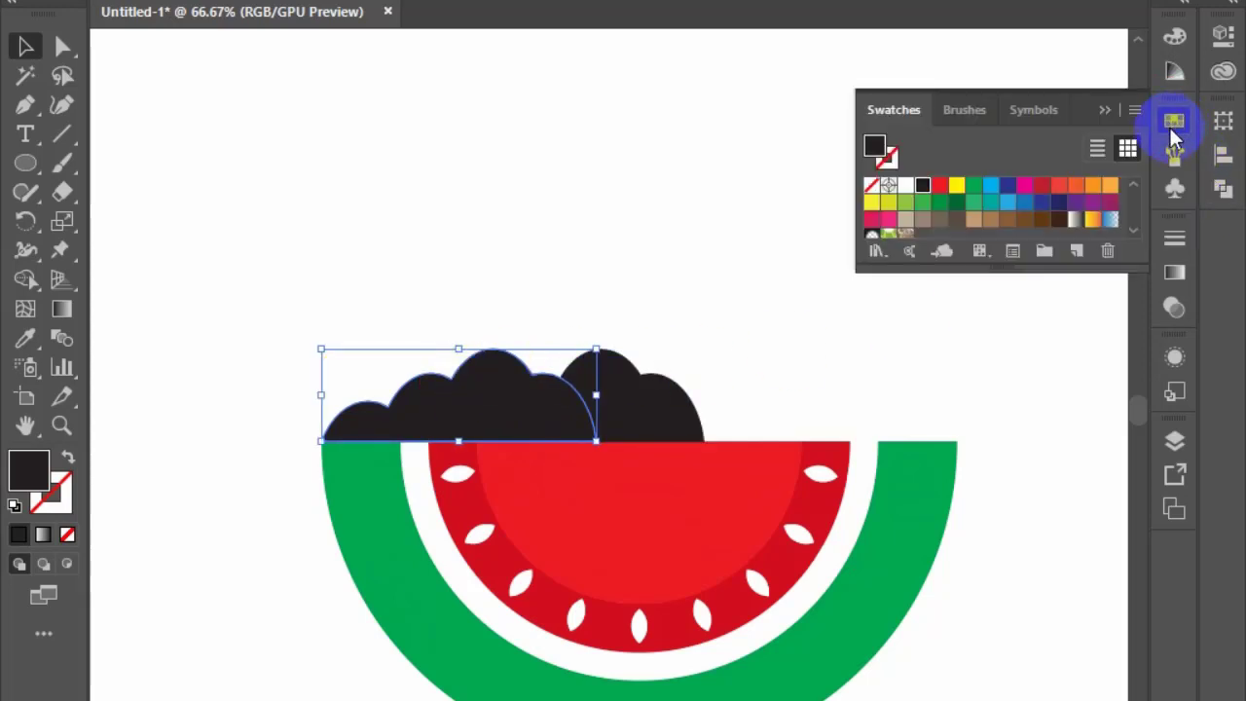
click(1005, 204)
Step: Fill the right cloud with green and reselect the light blue cloud
click(564, 356)
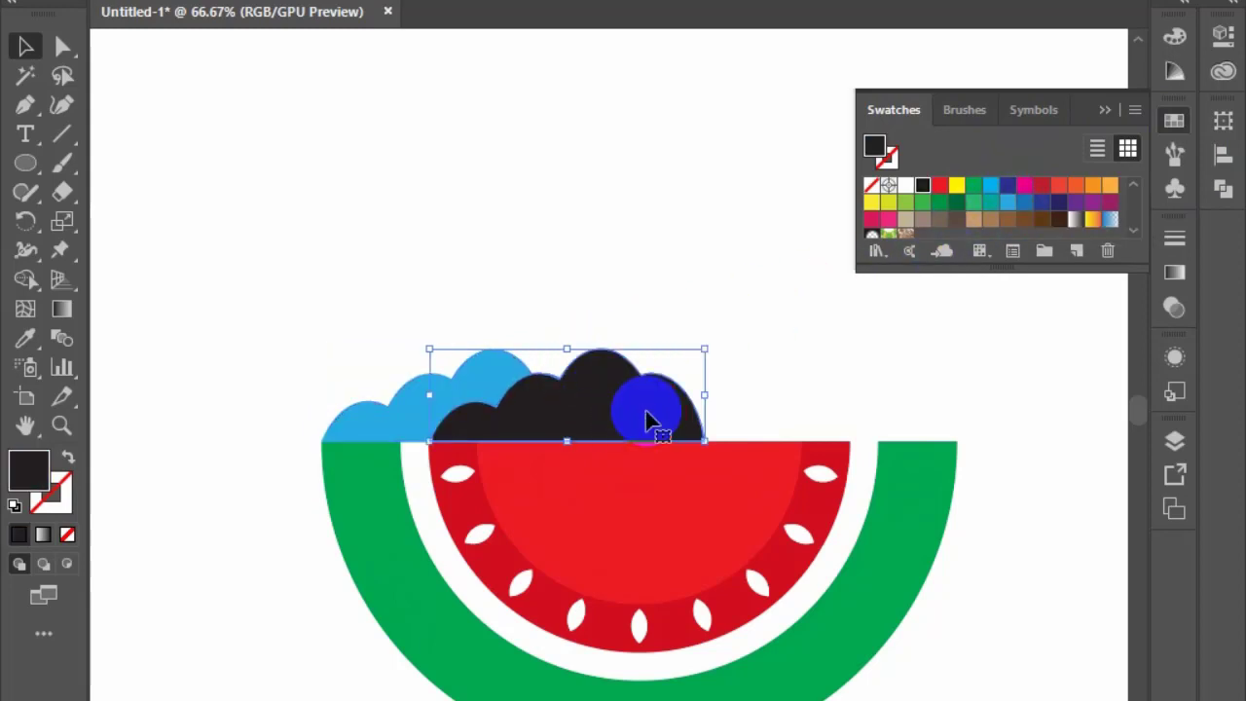
click(984, 190)
click(974, 186)
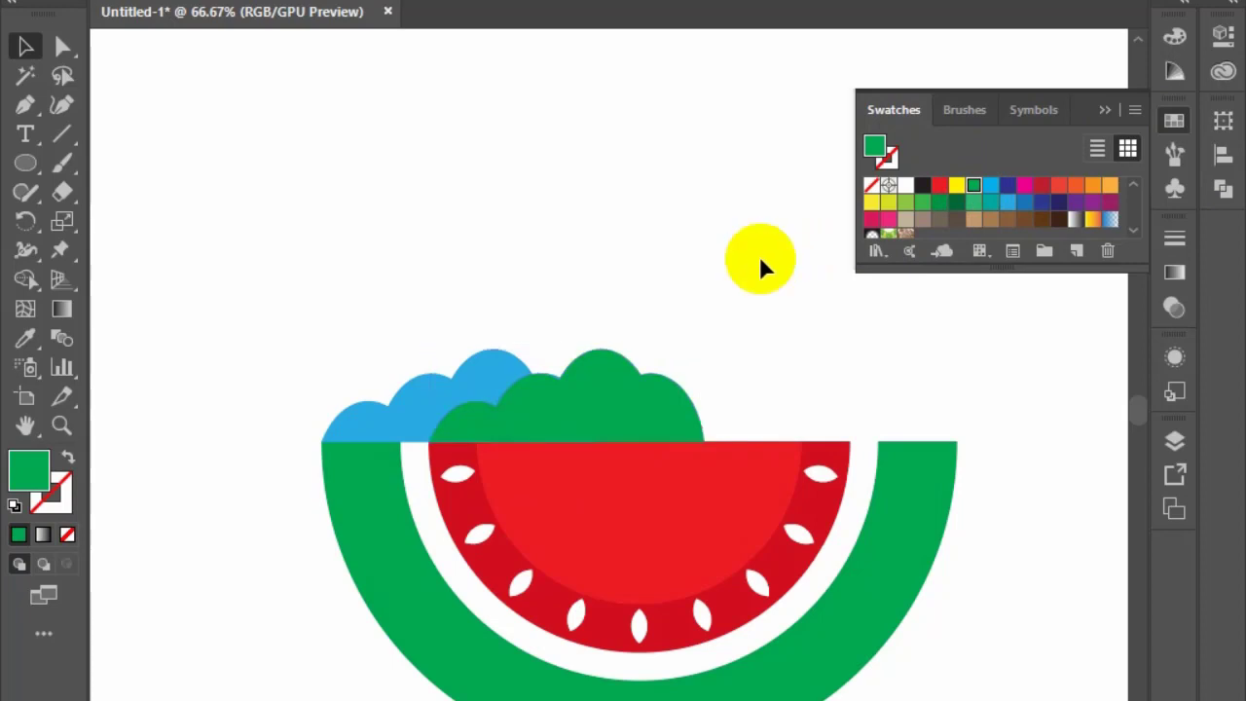
click(395, 389)
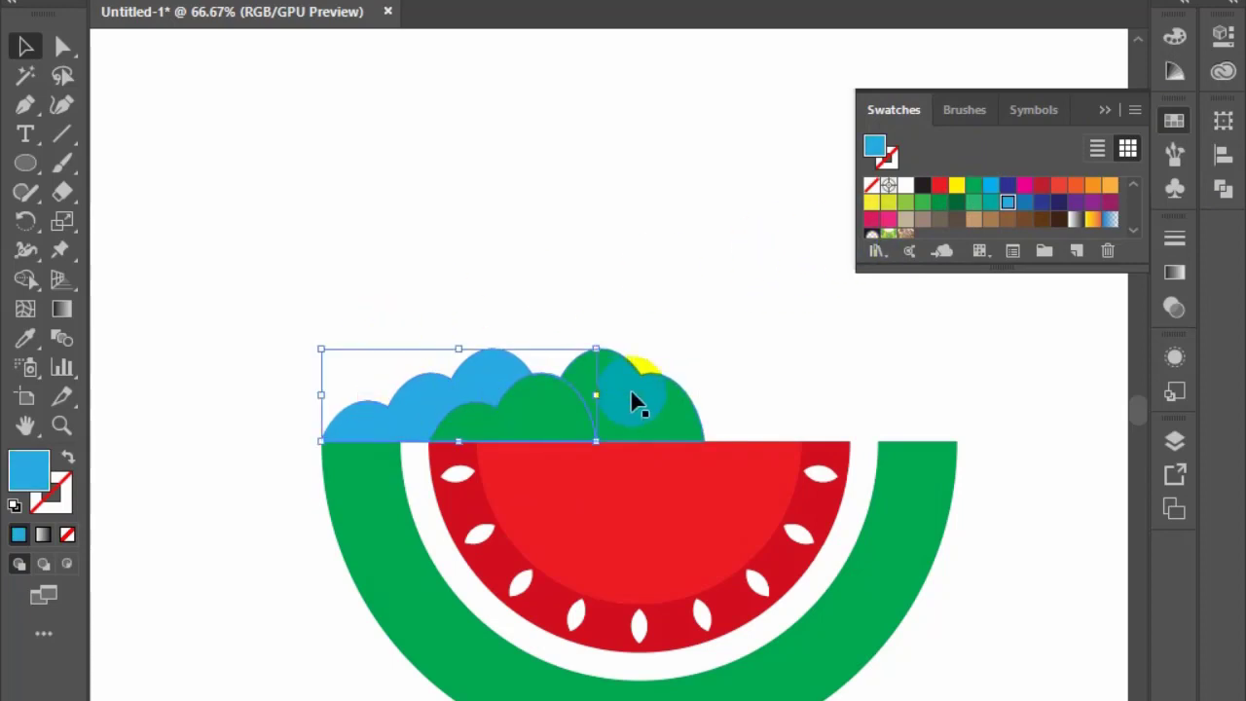
Step: Recolour the right cloud with a lighter green swatch
click(631, 395)
click(922, 202)
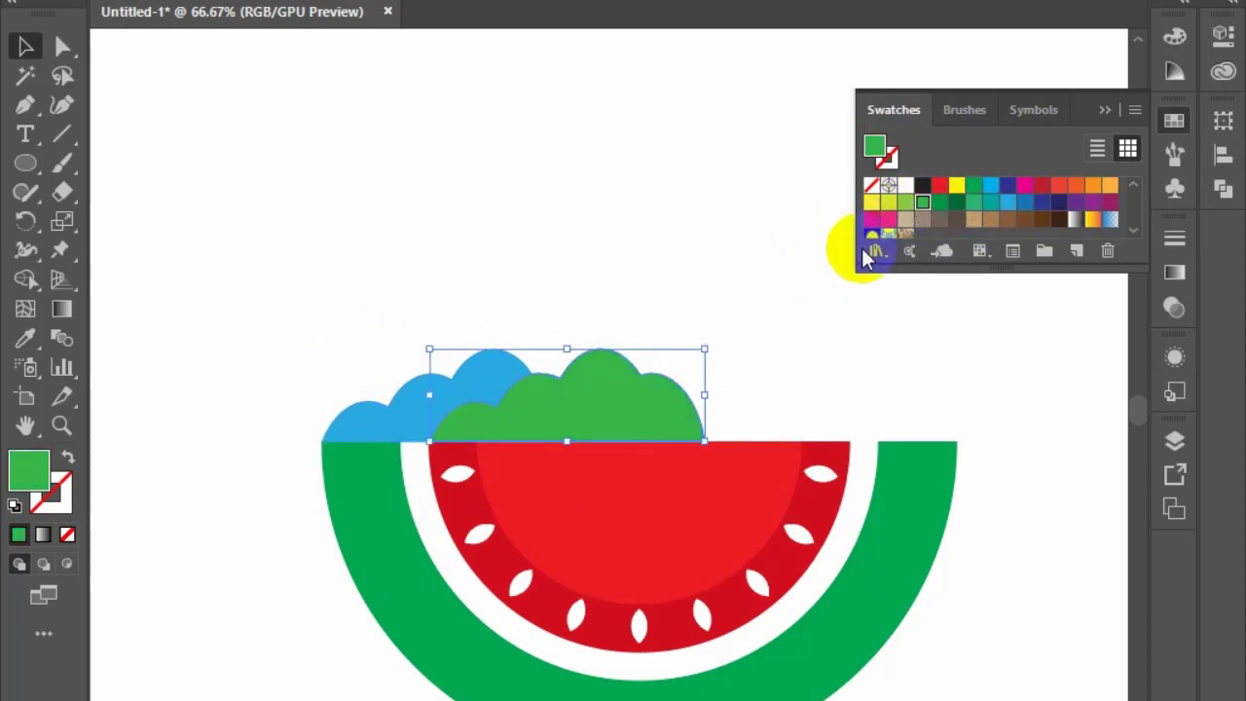
drag(750, 343, 634, 354)
Step: Draw a tall rectangle standing on the slice's straight edge at the green cloud's right end and fill it with black
drag(29, 171, 160, 161)
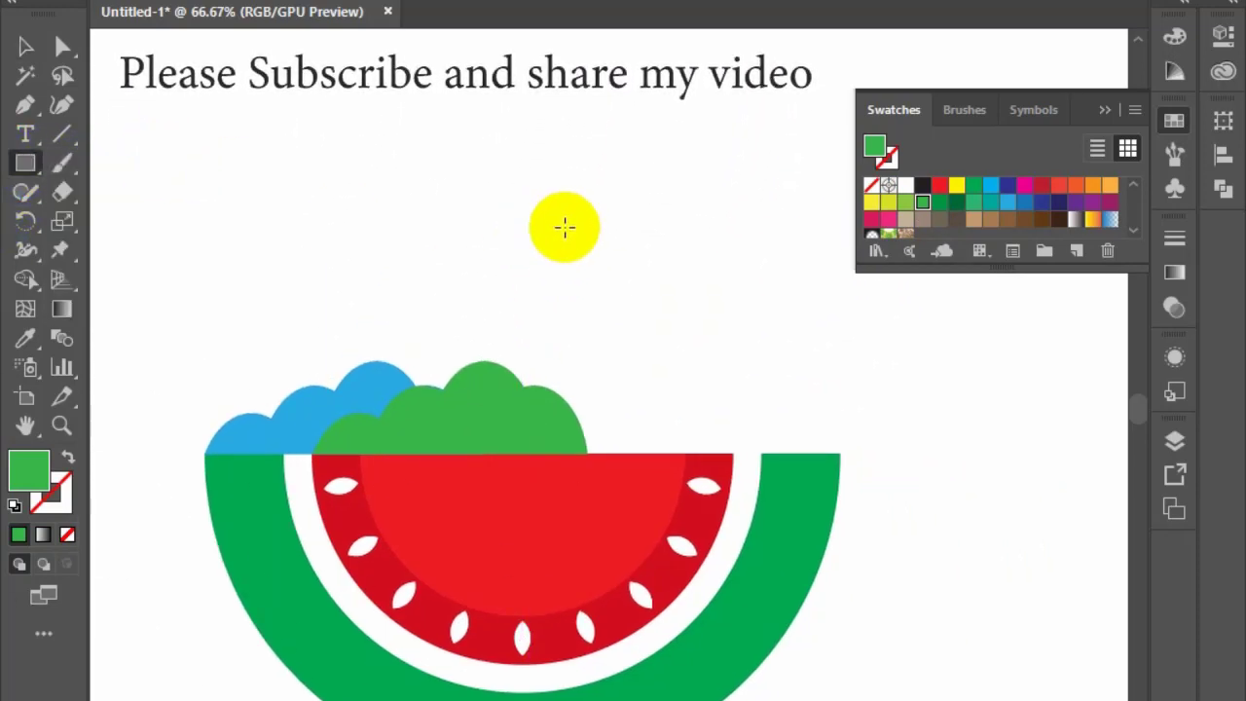
drag(575, 179, 685, 453)
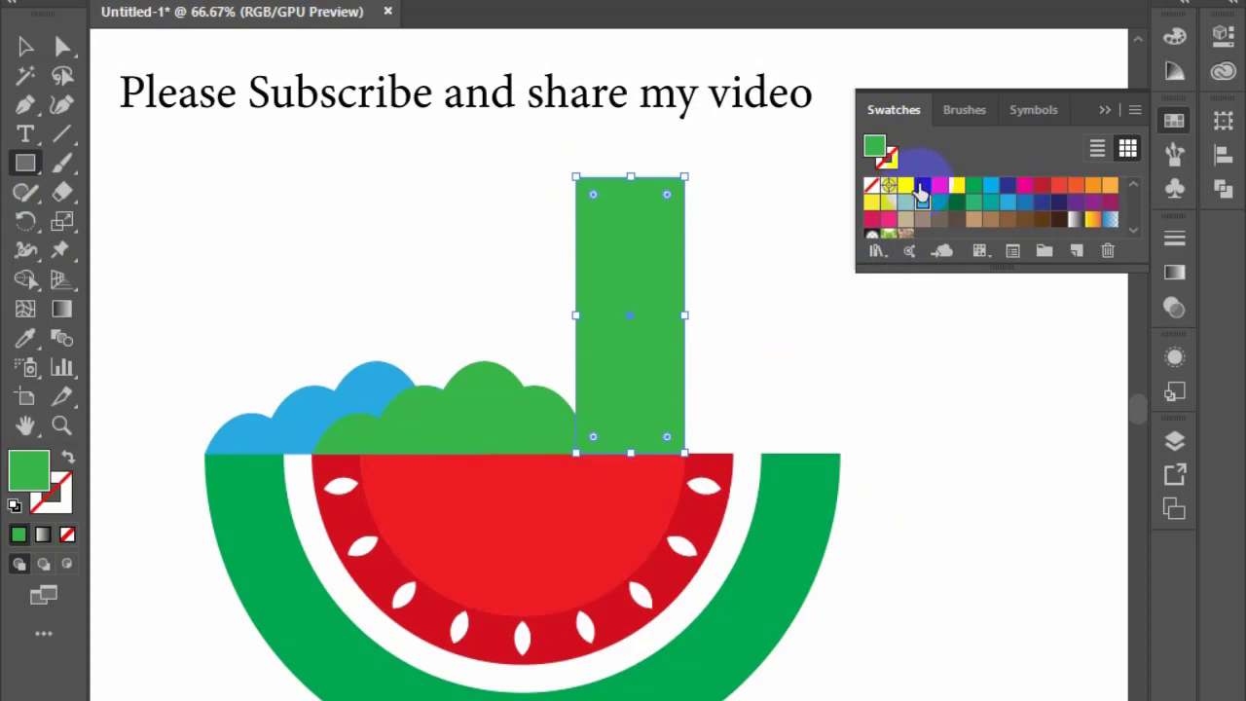
click(922, 187)
click(28, 48)
click(349, 154)
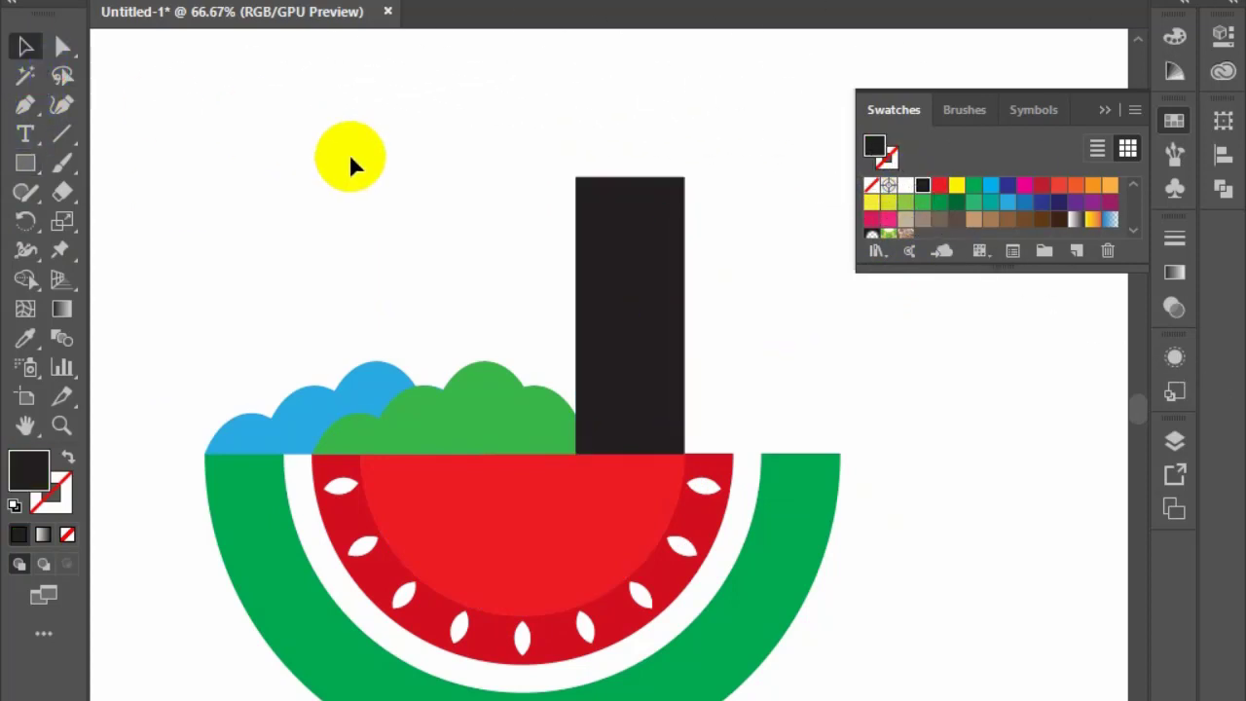
Step: Duplicate the black tower to the left, then make the copy taller and slightly narrower
drag(629, 363, 514, 361)
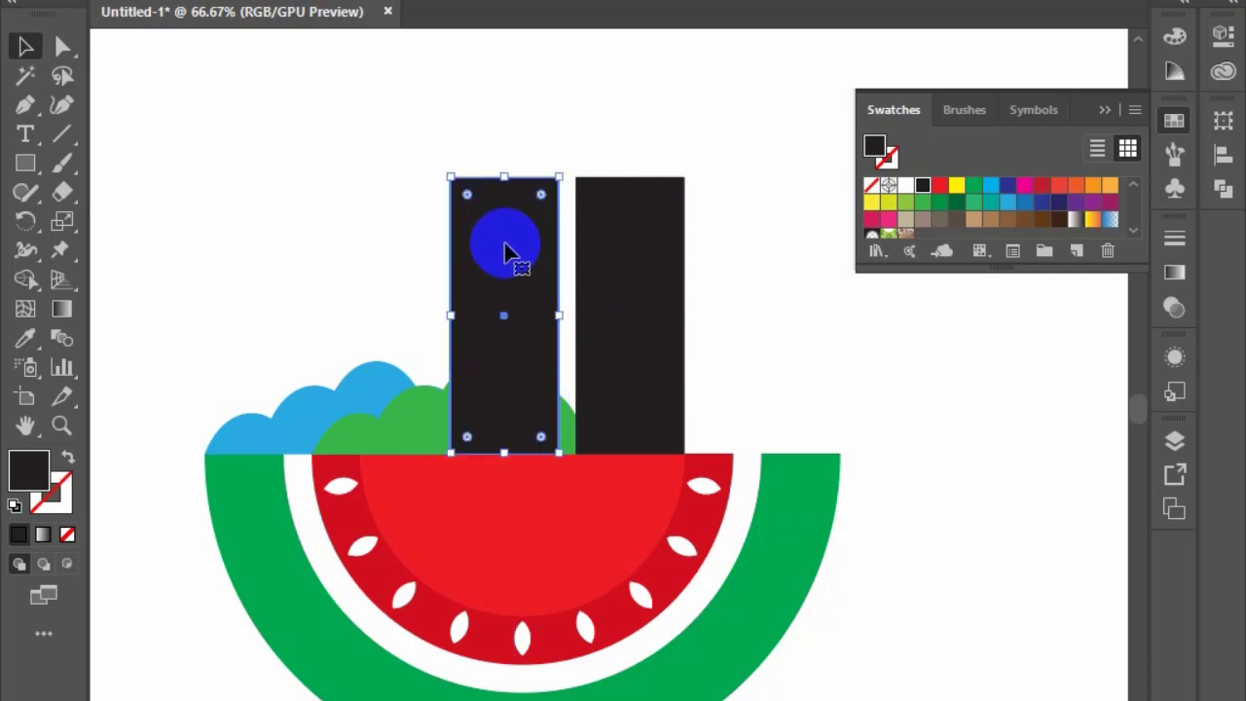
drag(504, 177, 504, 65)
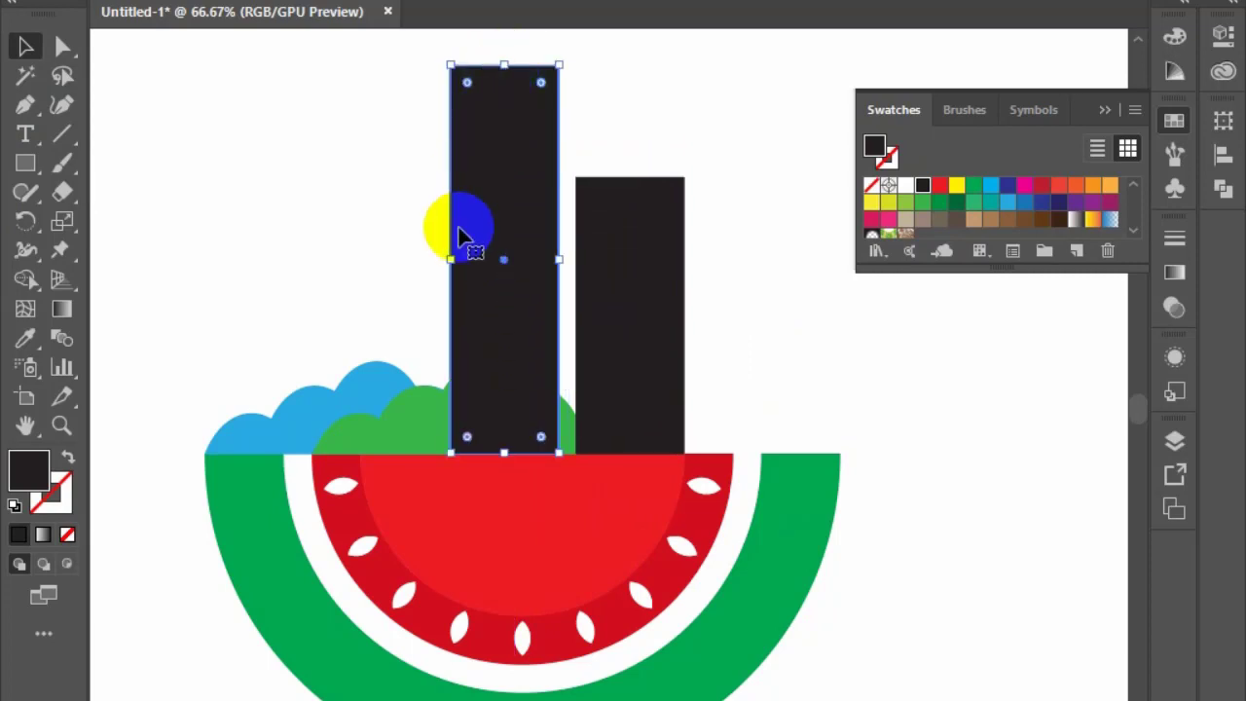
drag(452, 262, 460, 260)
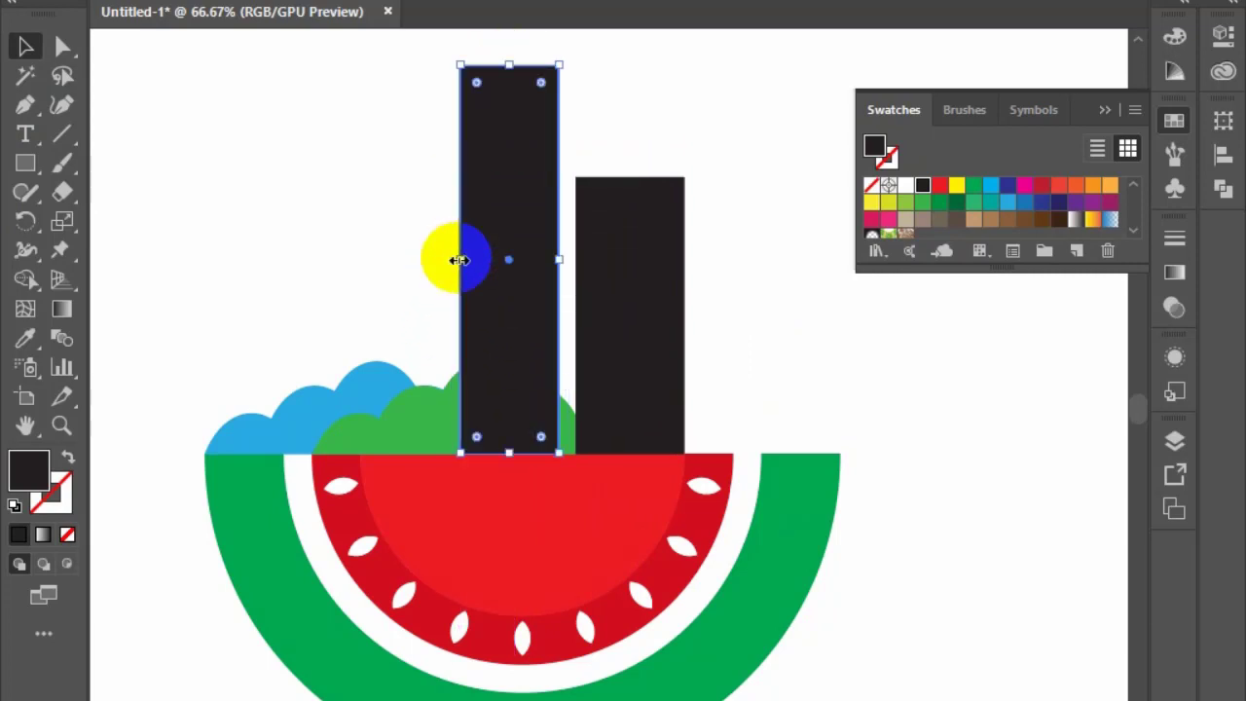
Step: Slant the top of the taller tower by lowering its upper-left corner point
click(62, 48)
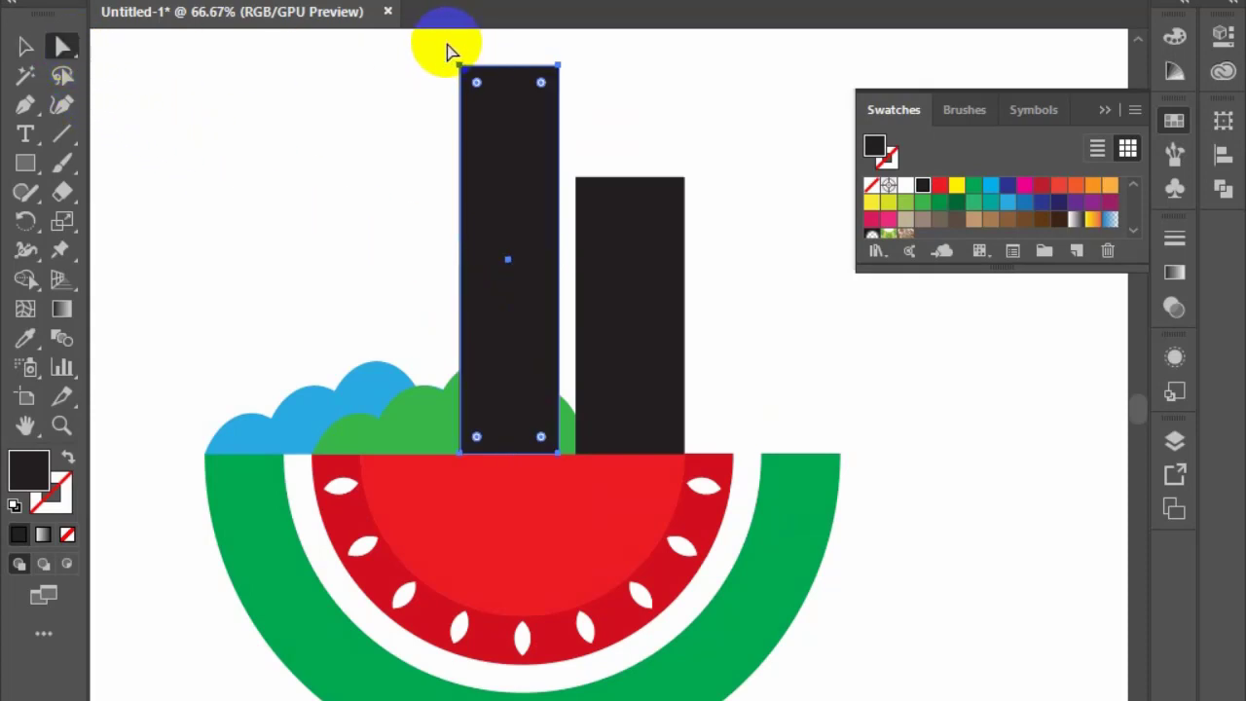
drag(443, 41, 459, 127)
click(305, 126)
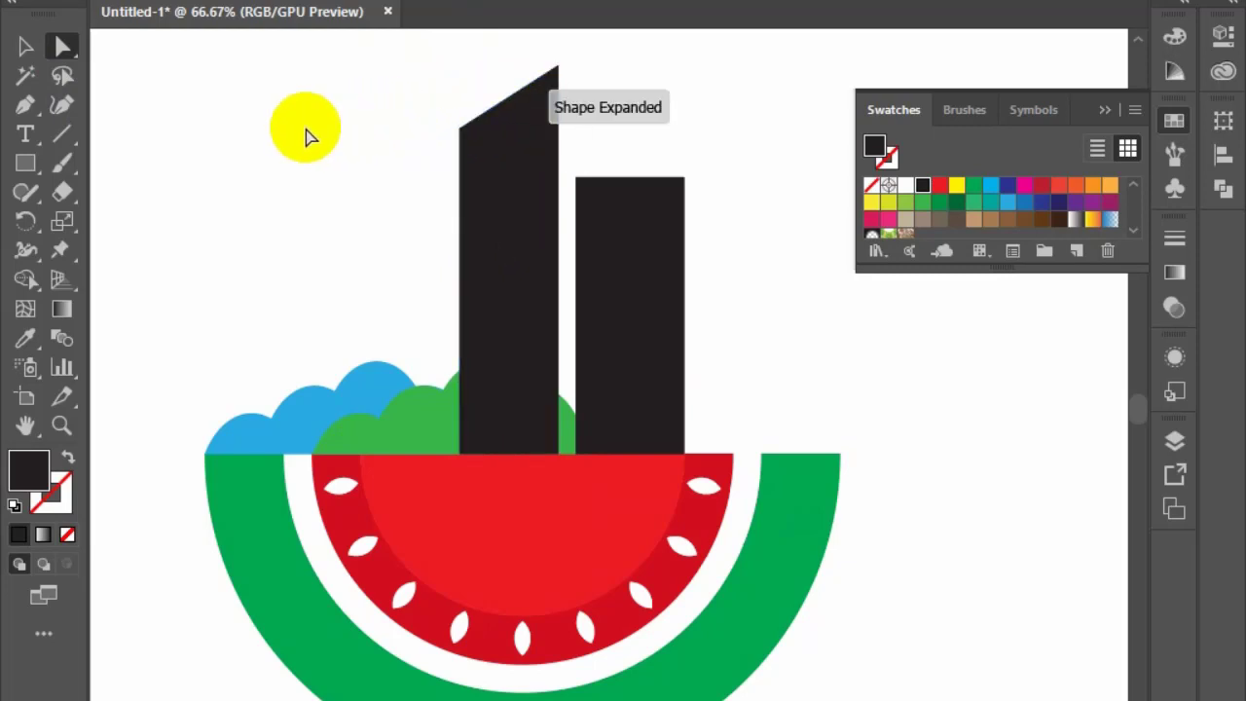
click(183, 203)
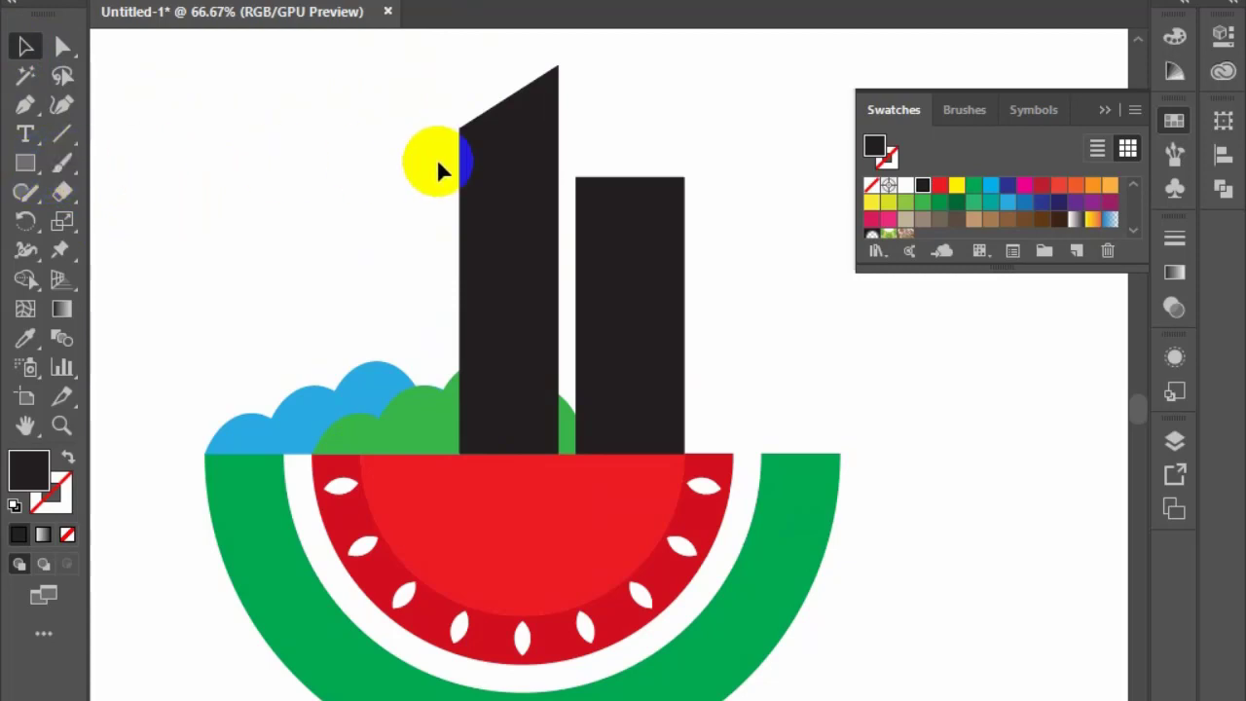
Step: Draw a small window rectangle near the top of the slanted tower and fill it with purple
click(477, 180)
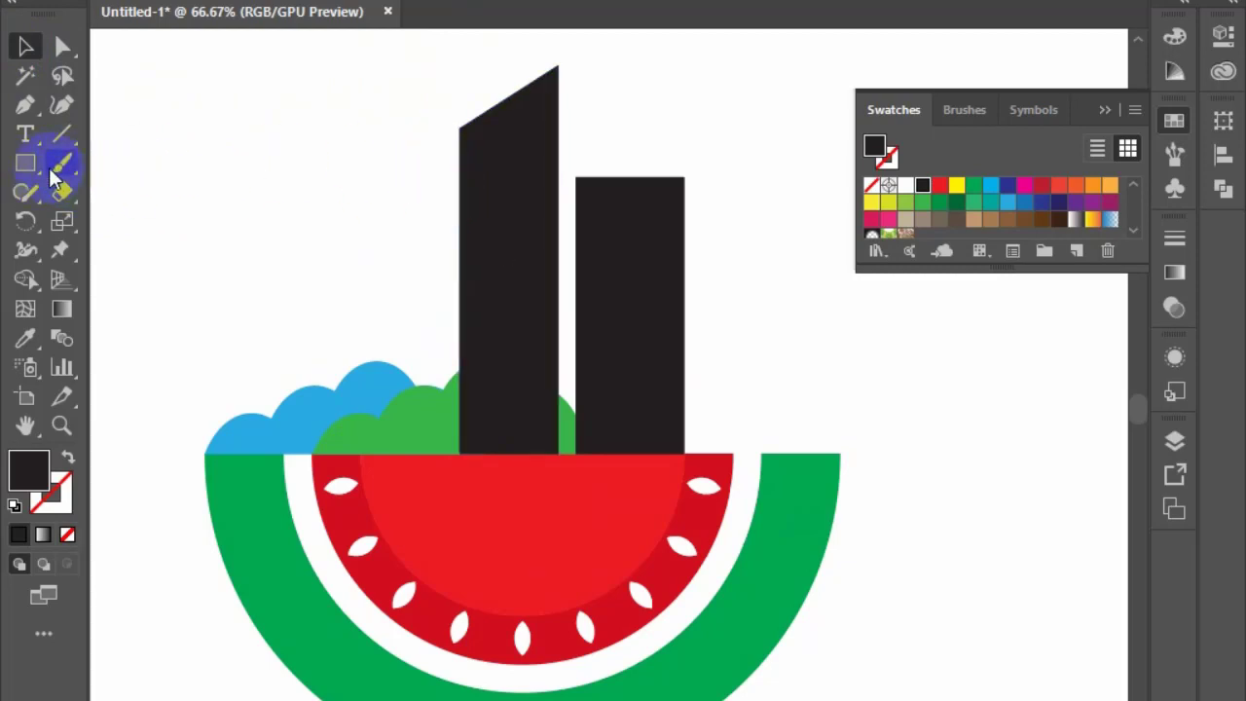
click(473, 184)
click(501, 368)
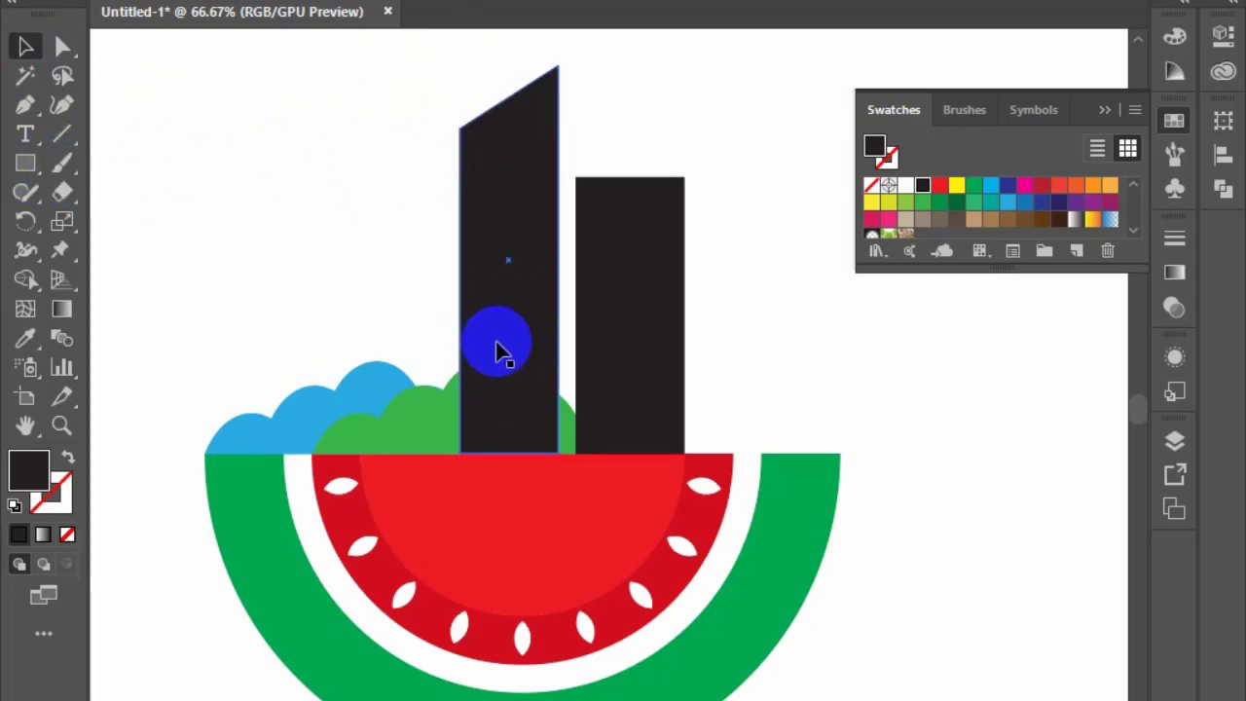
click(25, 165)
drag(486, 150, 526, 168)
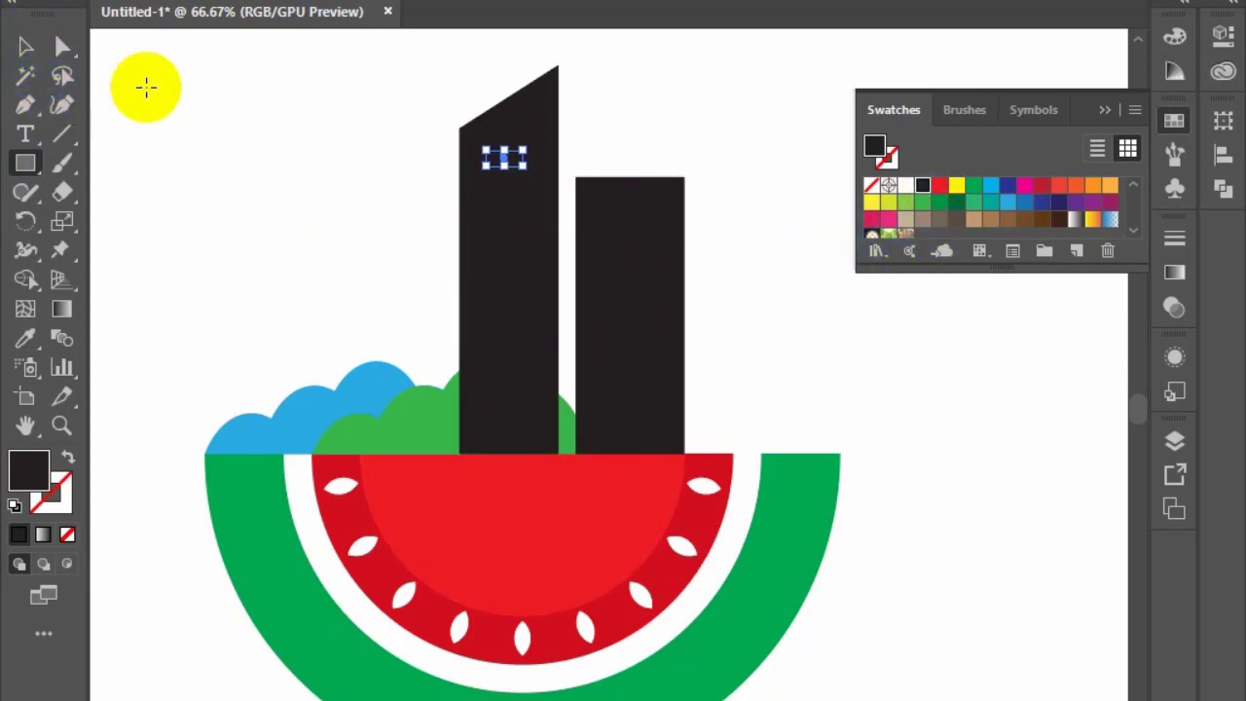
click(1041, 218)
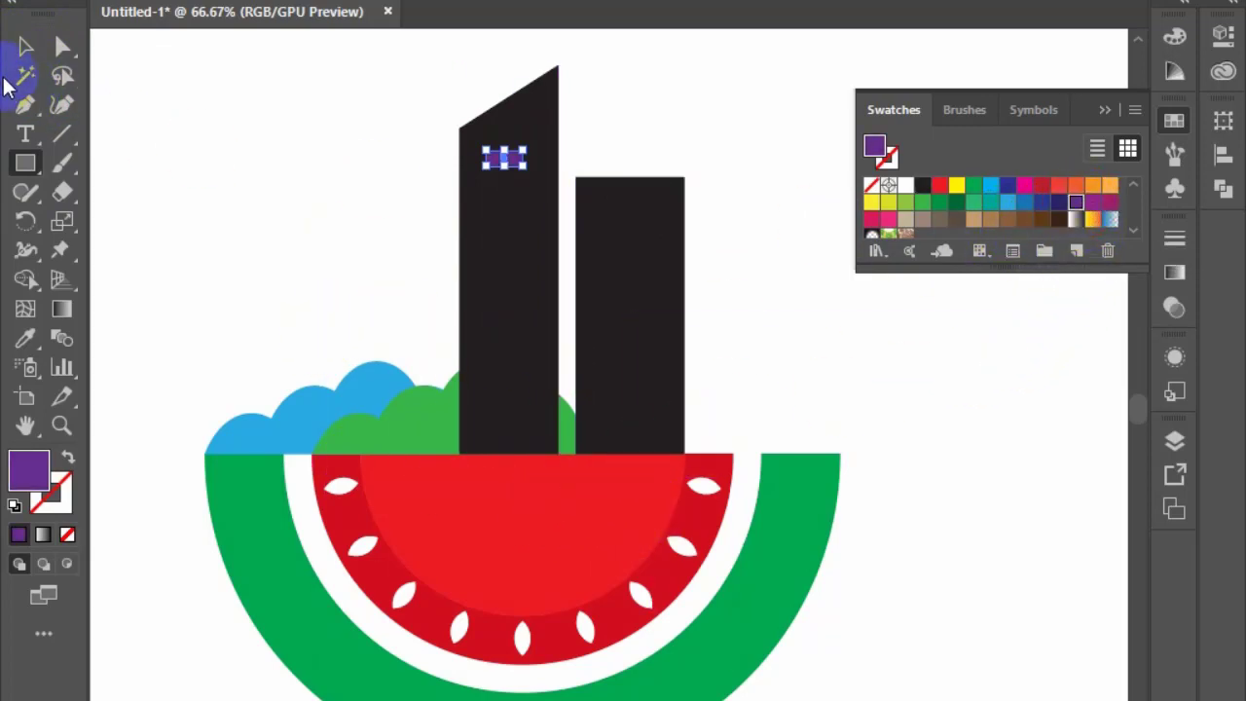
click(194, 122)
click(16, 84)
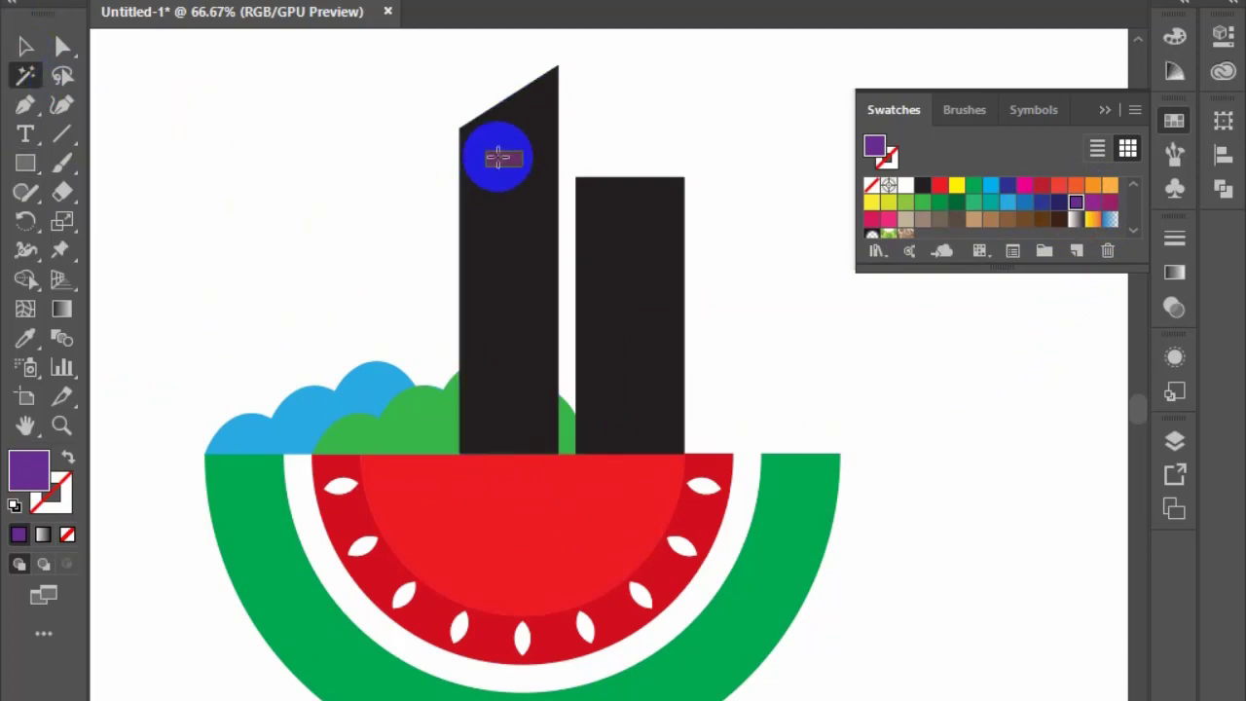
click(498, 158)
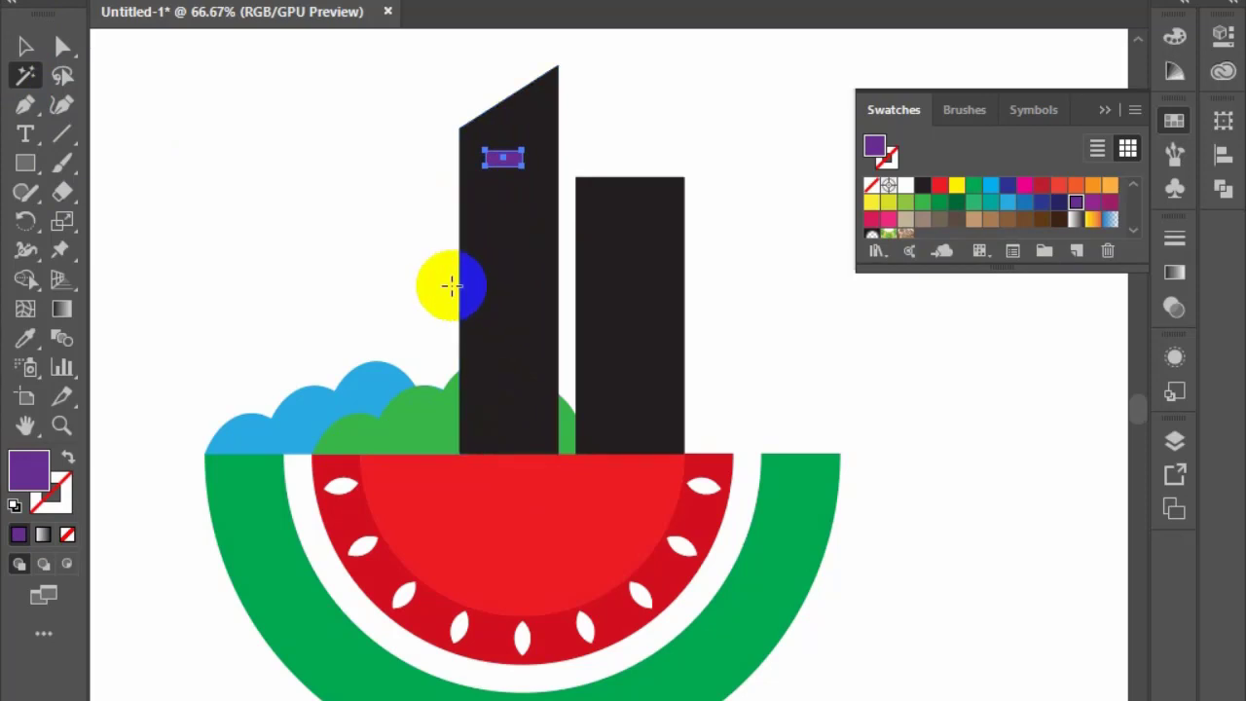
click(492, 151)
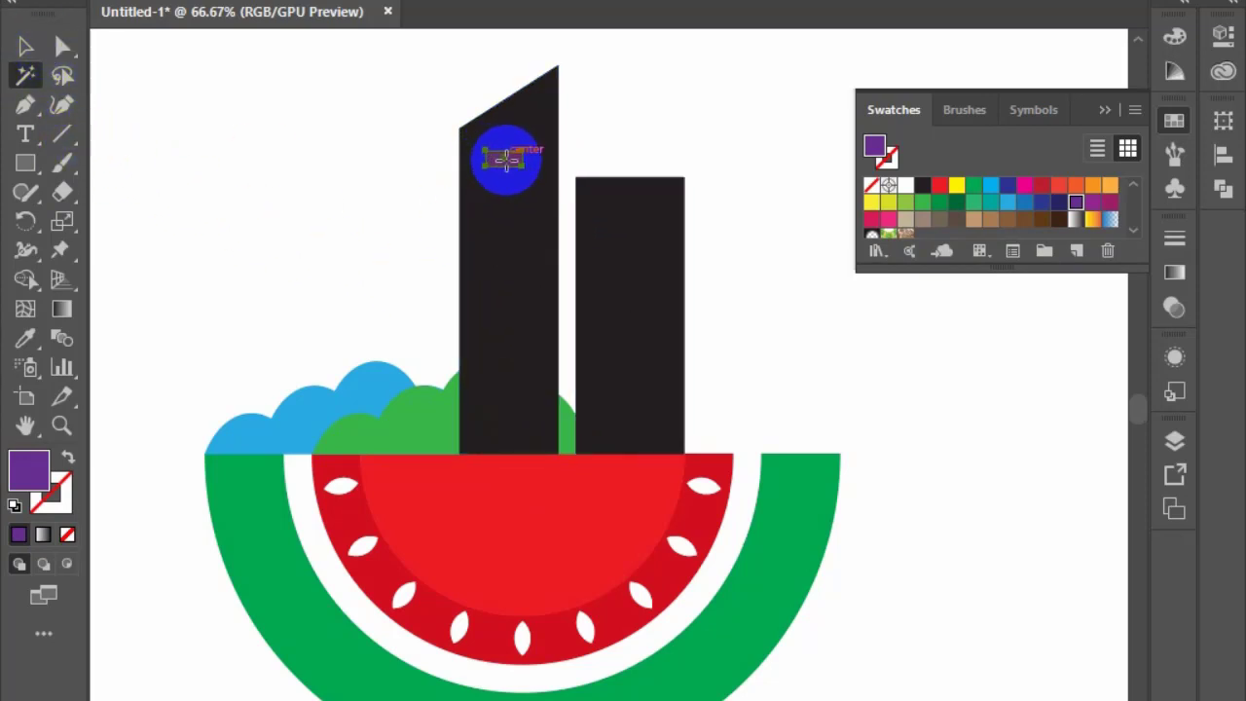
mouse_move(506, 159)
mouse_down()
mouse_move(500, 214)
mouse_move(397, 495)
mouse_move(403, 325)
mouse_move(484, 161)
mouse_up()
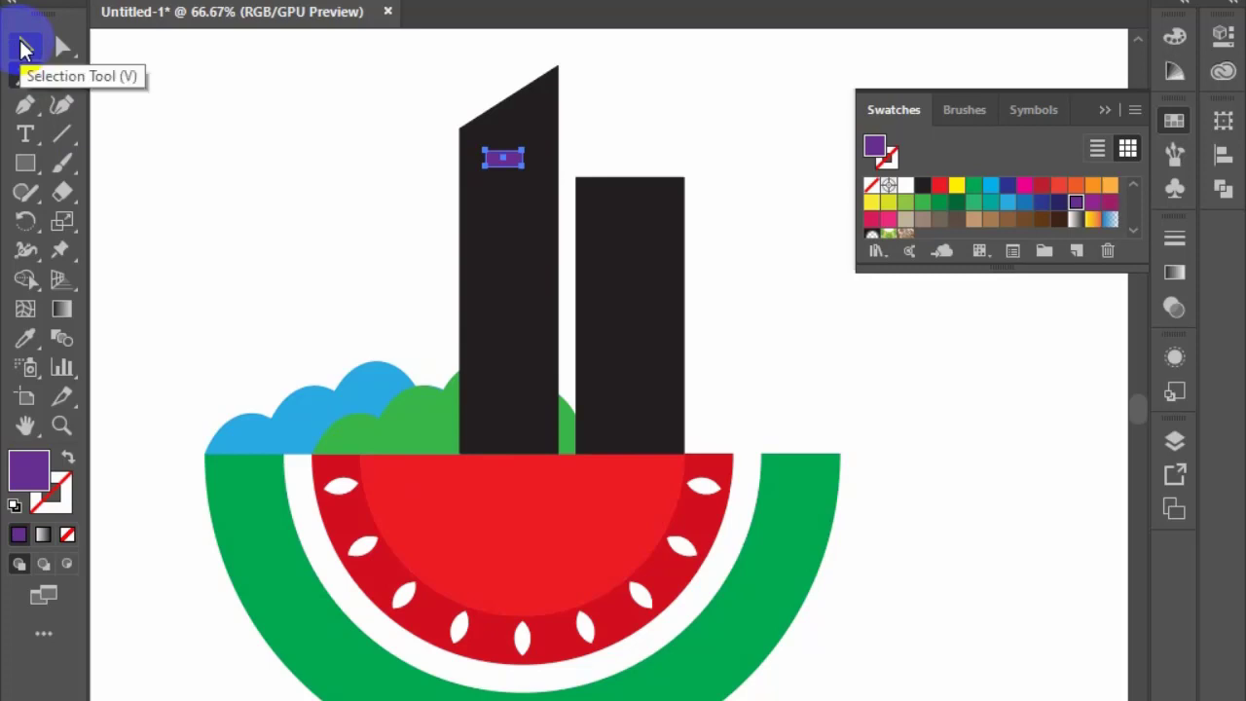
Step: Copy the purple window downward and repeat the copy to form a column of seven evenly spaced windows on the slanted tower
click(25, 49)
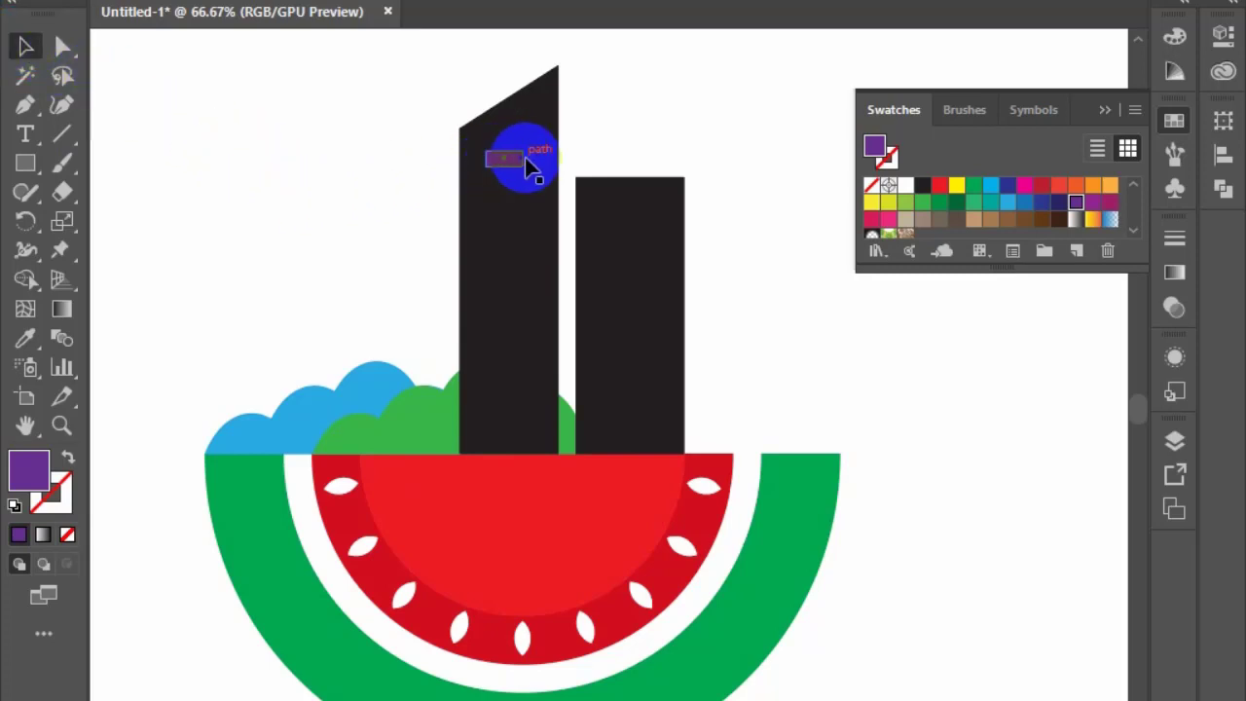
drag(524, 158, 514, 201)
key(ctrl+d)
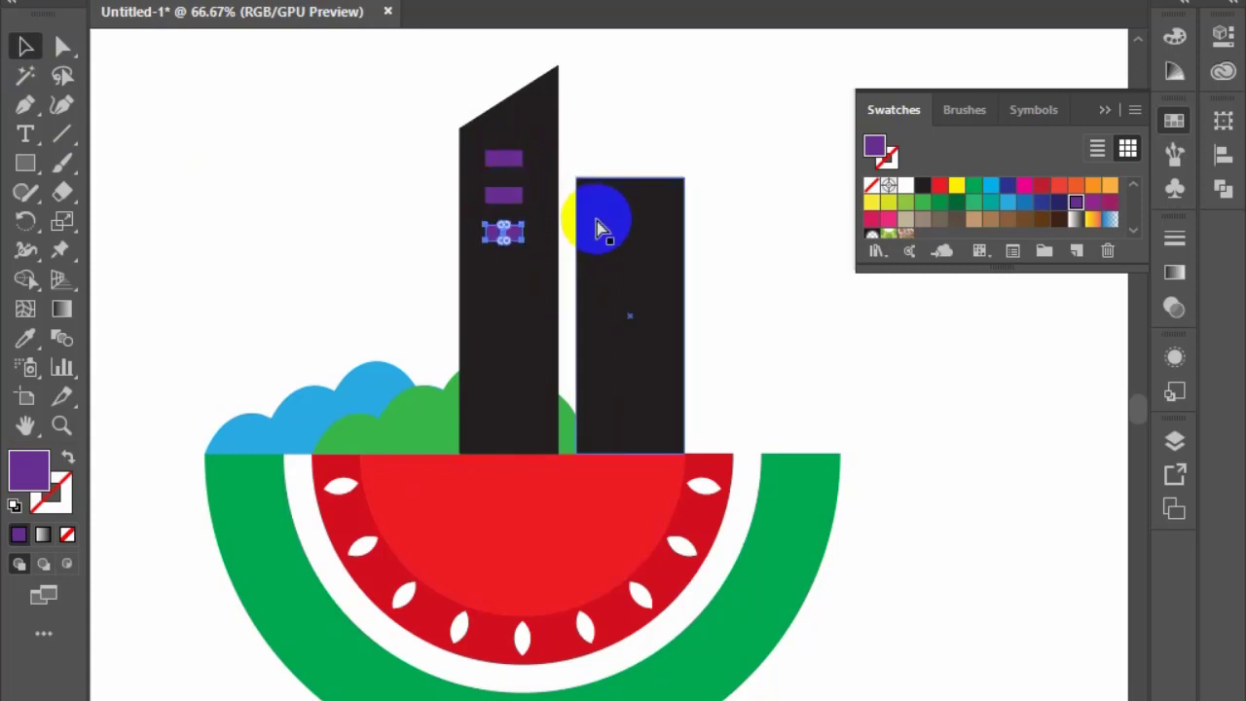
key(ctrl+d)
key(ctrl+d)
key(ctrl+d)
key(ctrl+d)
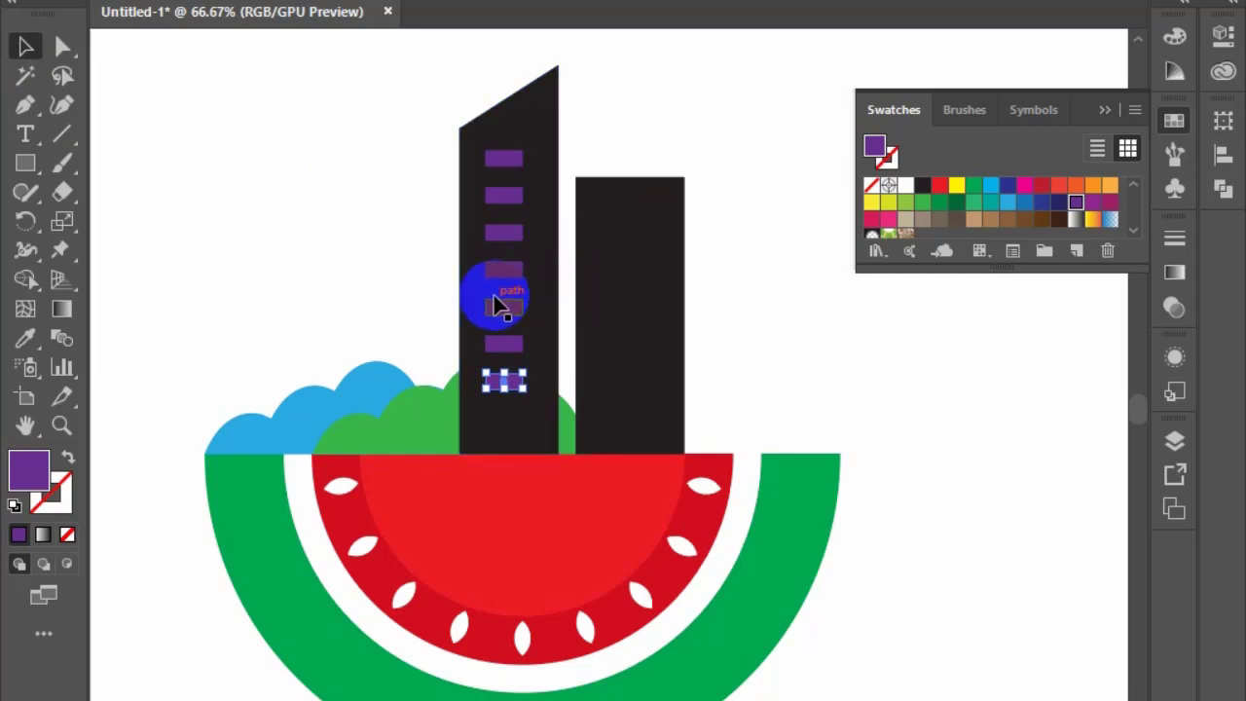
Step: Copy a purple window onto the flat-topped tower and repeat it downward into a column of eight windows
drag(499, 316, 634, 261)
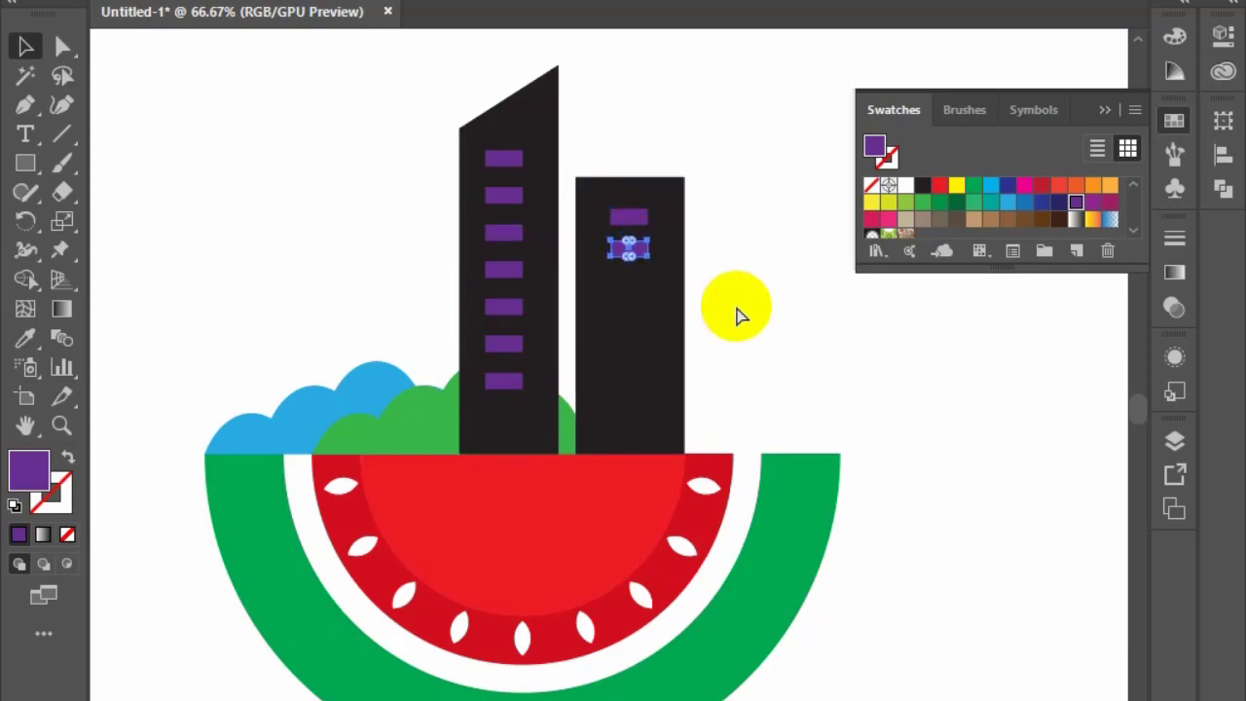
click(733, 304)
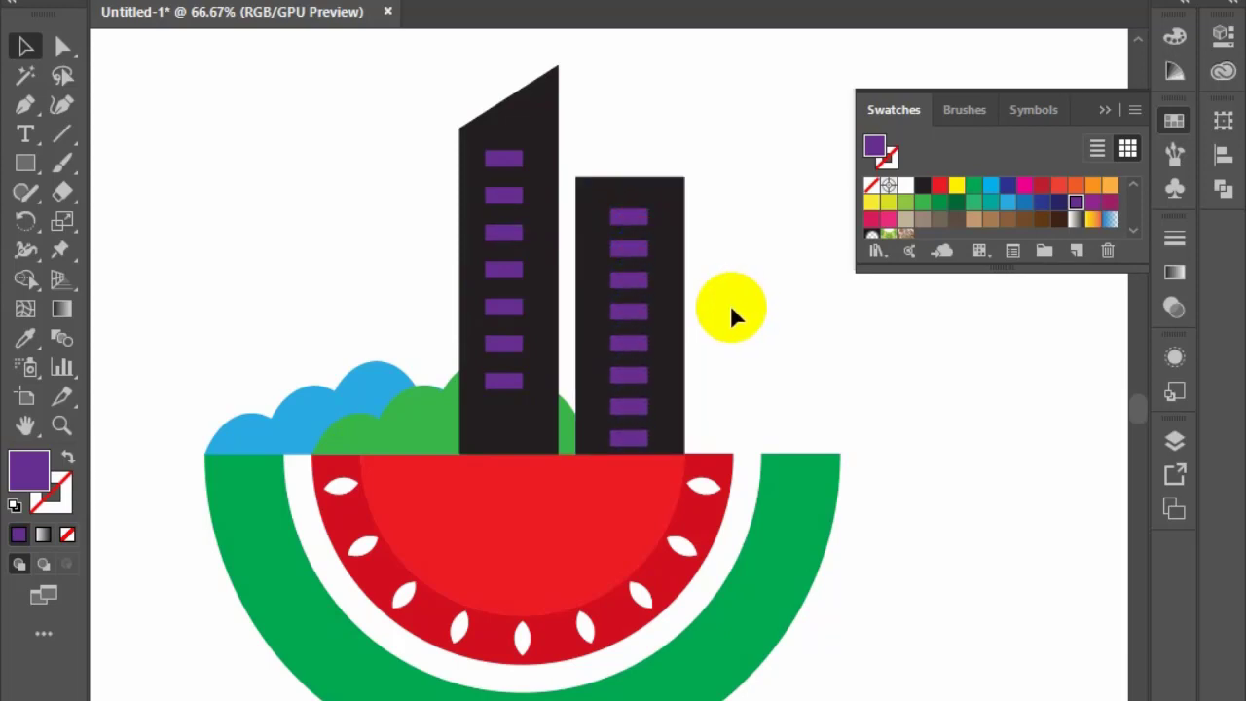
Step: Select only the two towers with their windows, split them with Pathfinder Divide, and ungroup the resulting pieces
drag(483, 85, 639, 438)
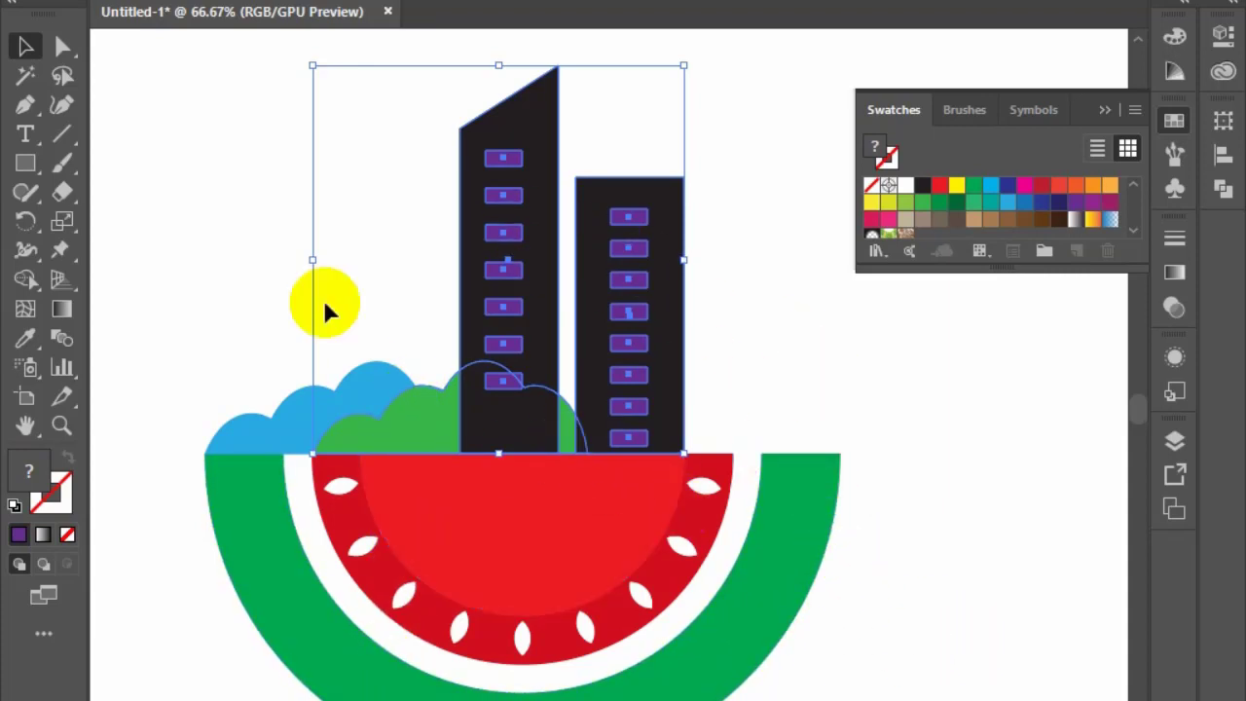
shift+click(796, 523)
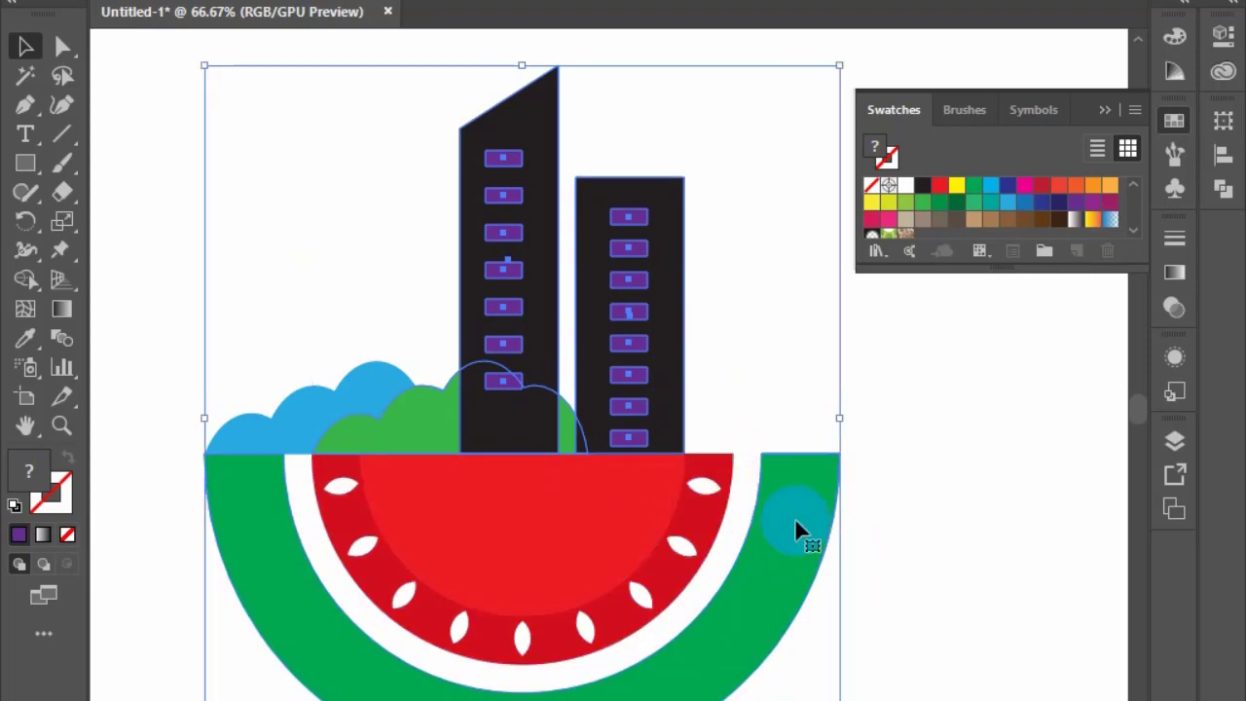
shift+click(569, 527)
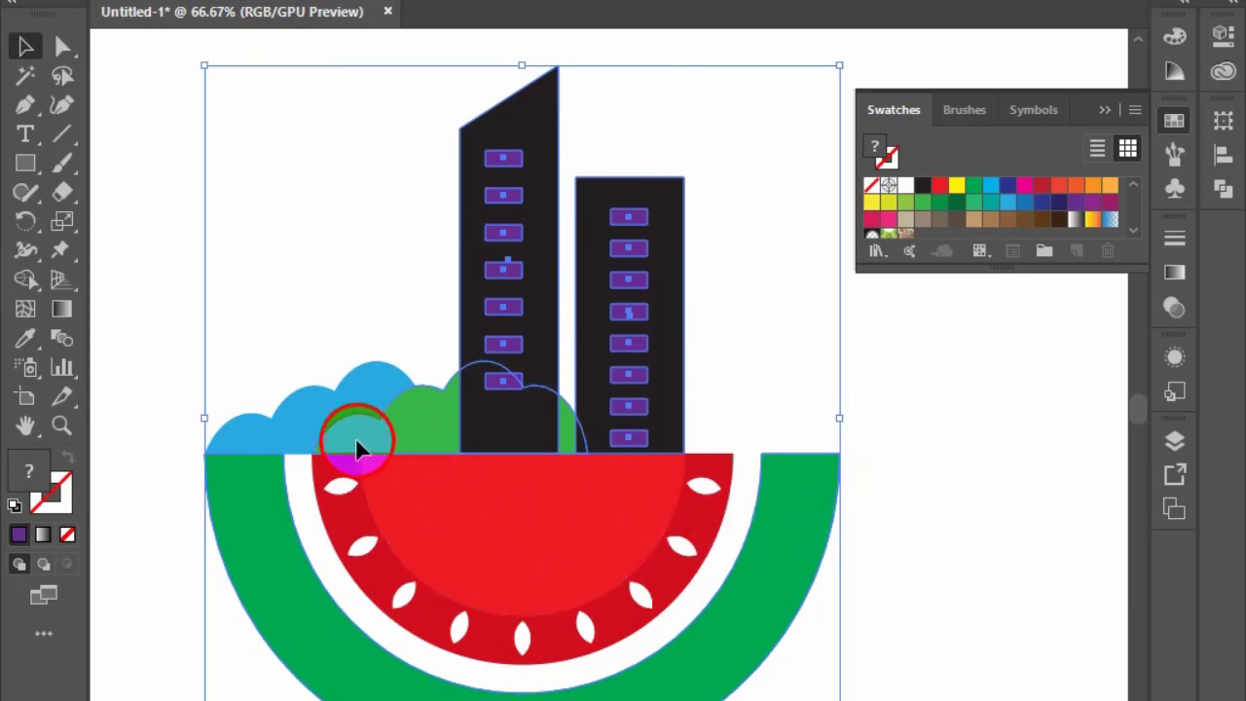
shift+click(292, 533)
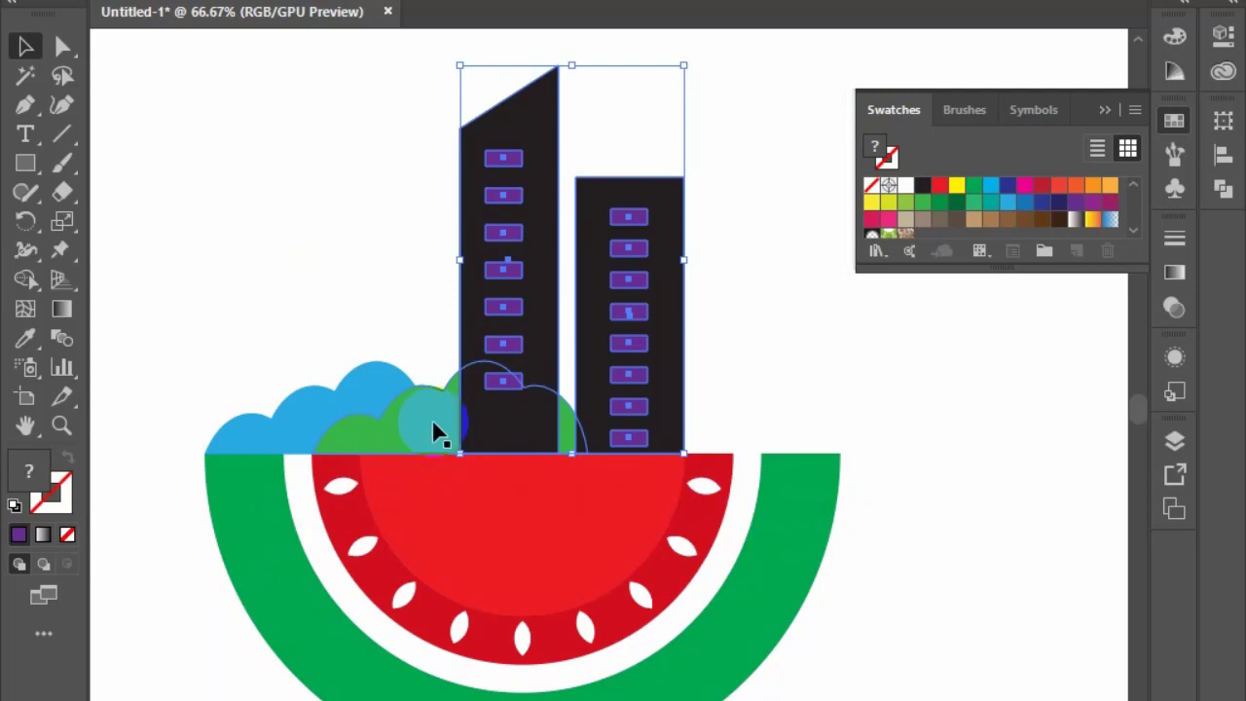
click(1224, 191)
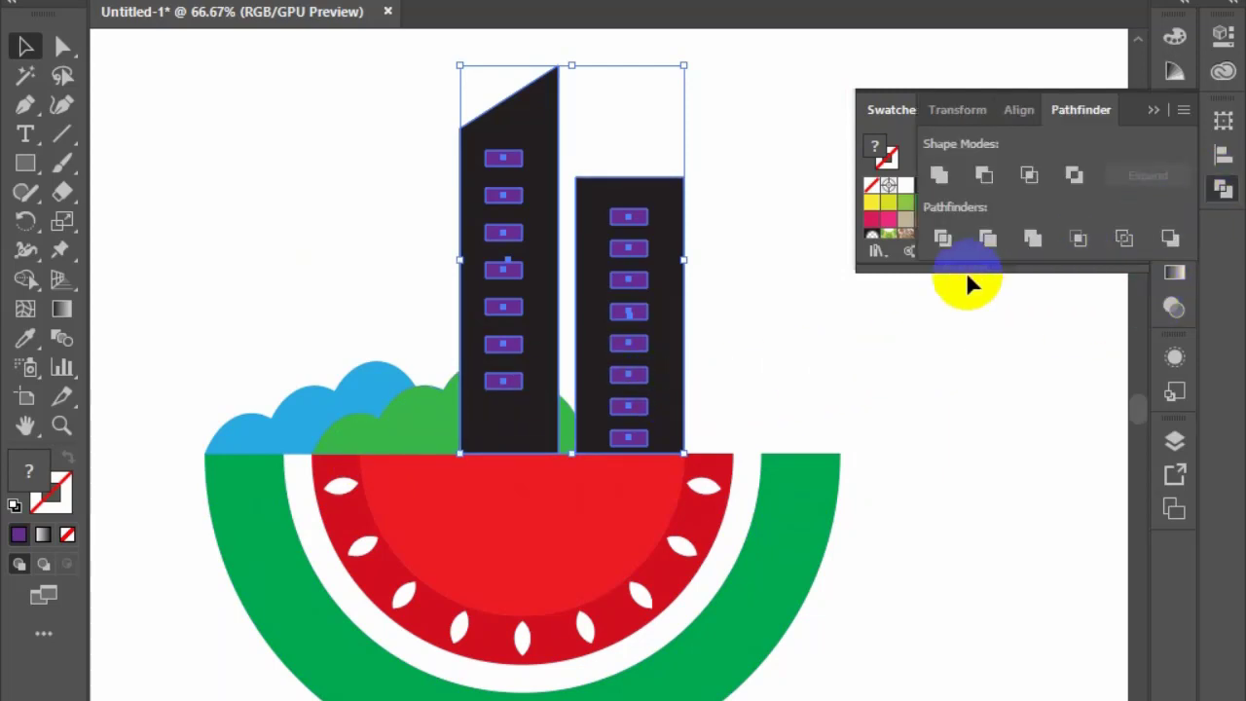
click(942, 239)
right_click(589, 266)
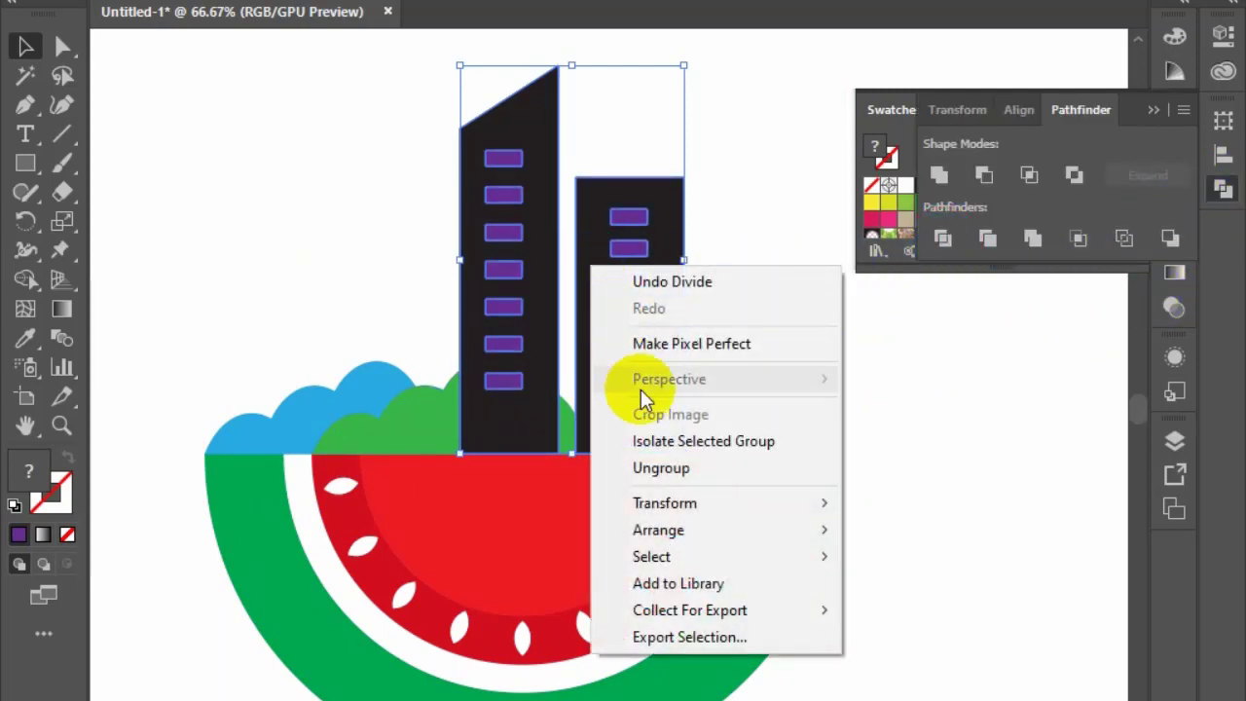
click(657, 471)
click(716, 385)
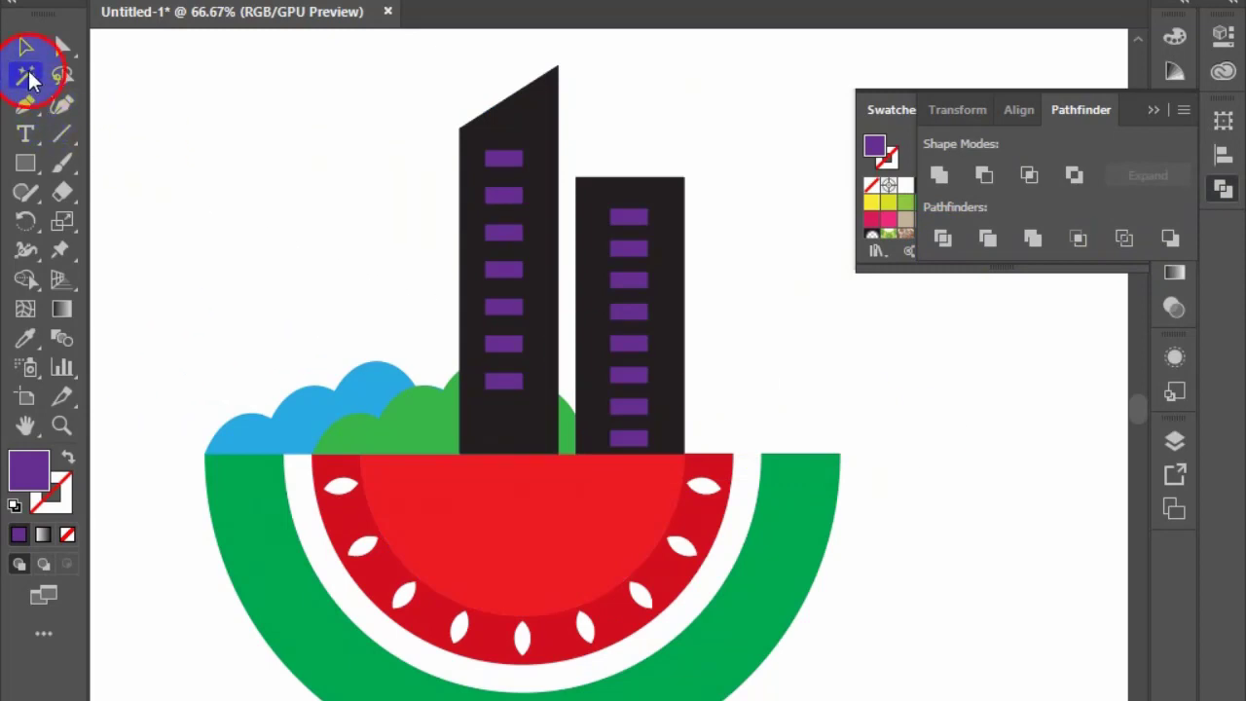
Step: Select all the purple window pieces with the Magic Wand tool and delete them to cut out the windows
click(520, 179)
click(503, 158)
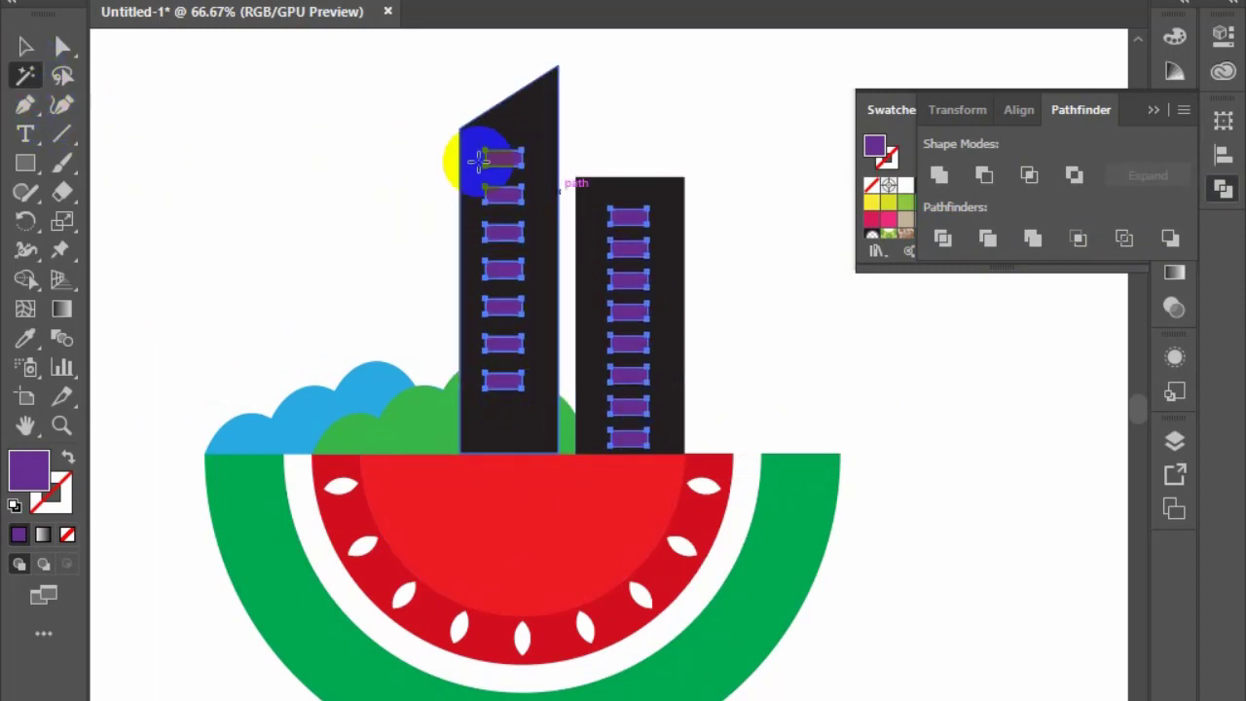
key(Delete)
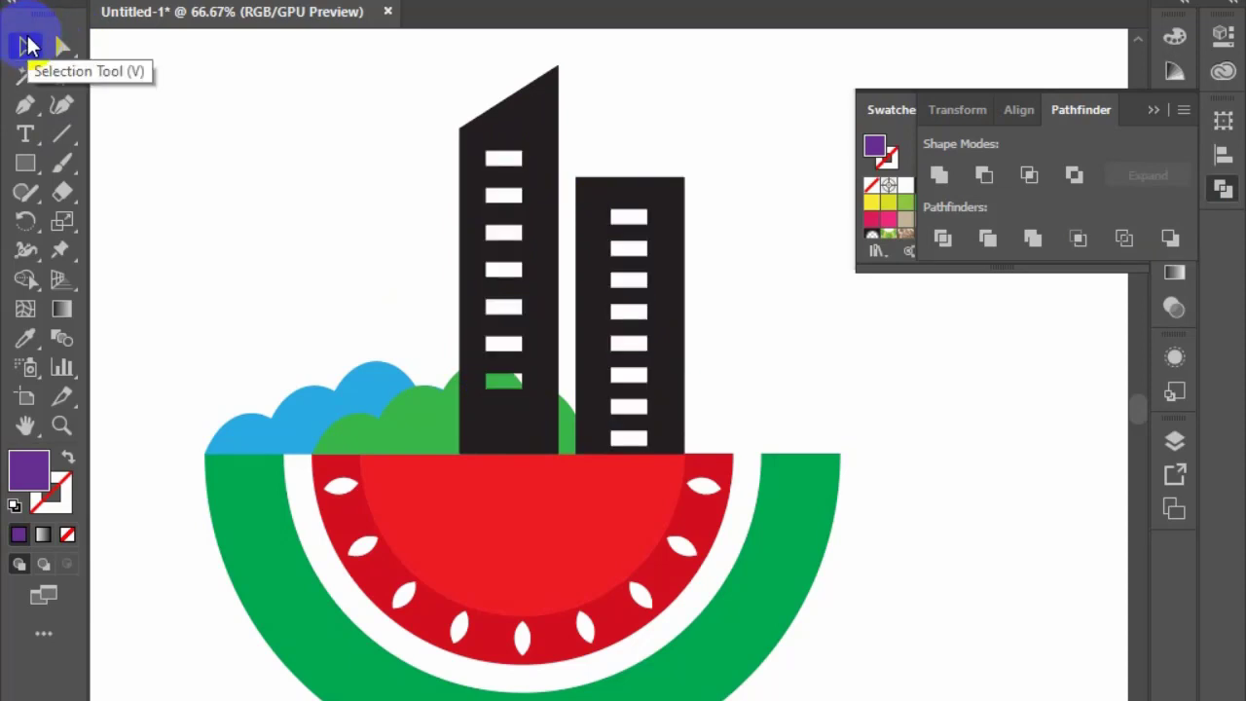
Step: Duplicate the slanted tower to its left, then reduce the copy's height and width
click(495, 372)
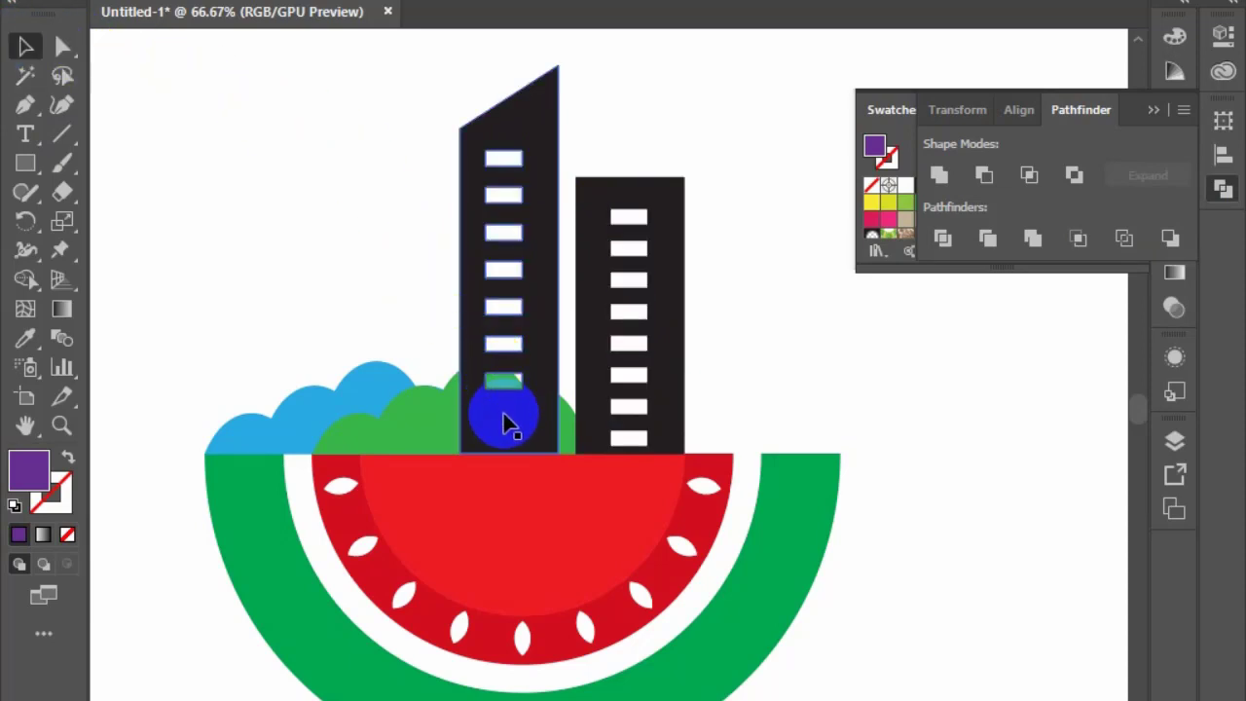
drag(503, 414, 407, 415)
drag(406, 62, 404, 208)
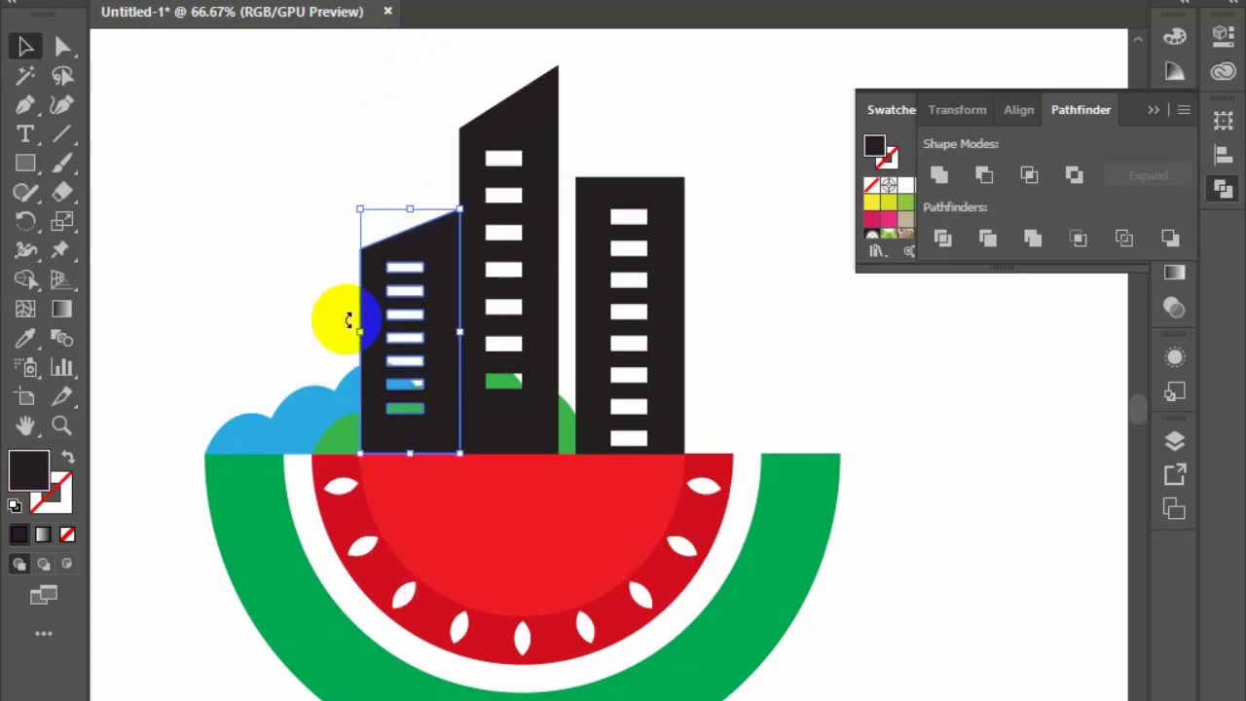
drag(362, 333, 405, 333)
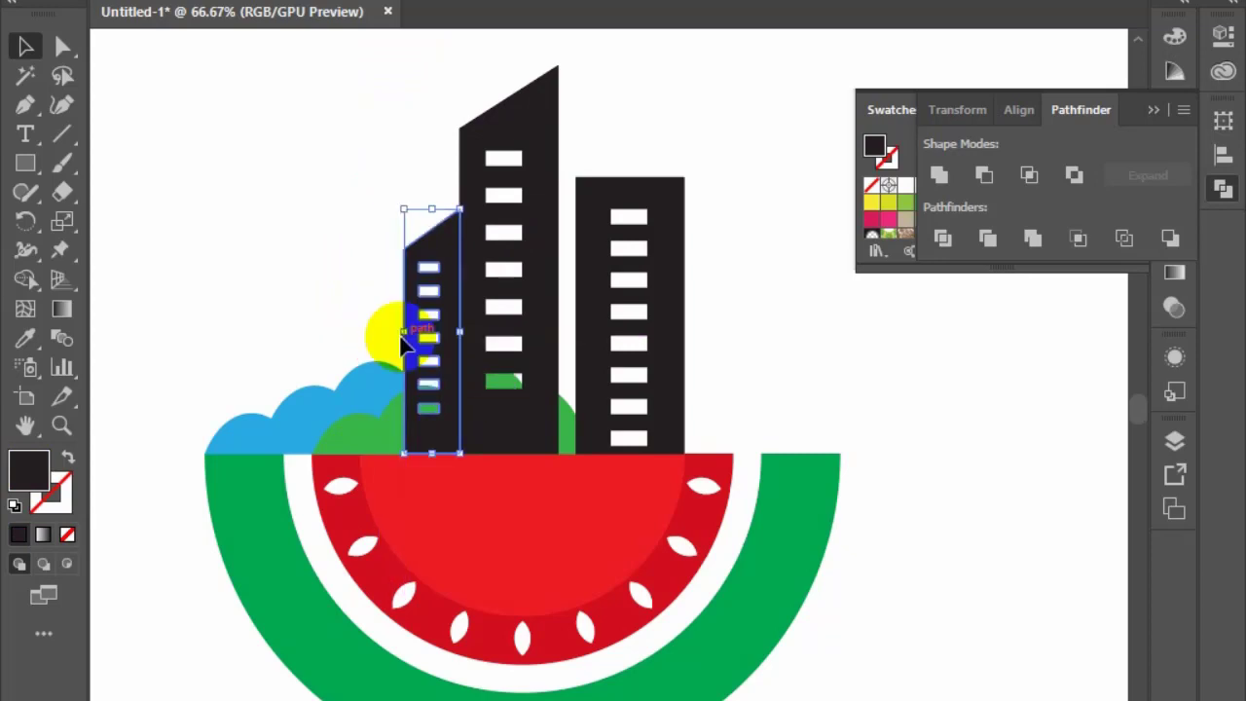
Step: Select all three towers and send them to the back, behind the clouds
drag(453, 194, 504, 275)
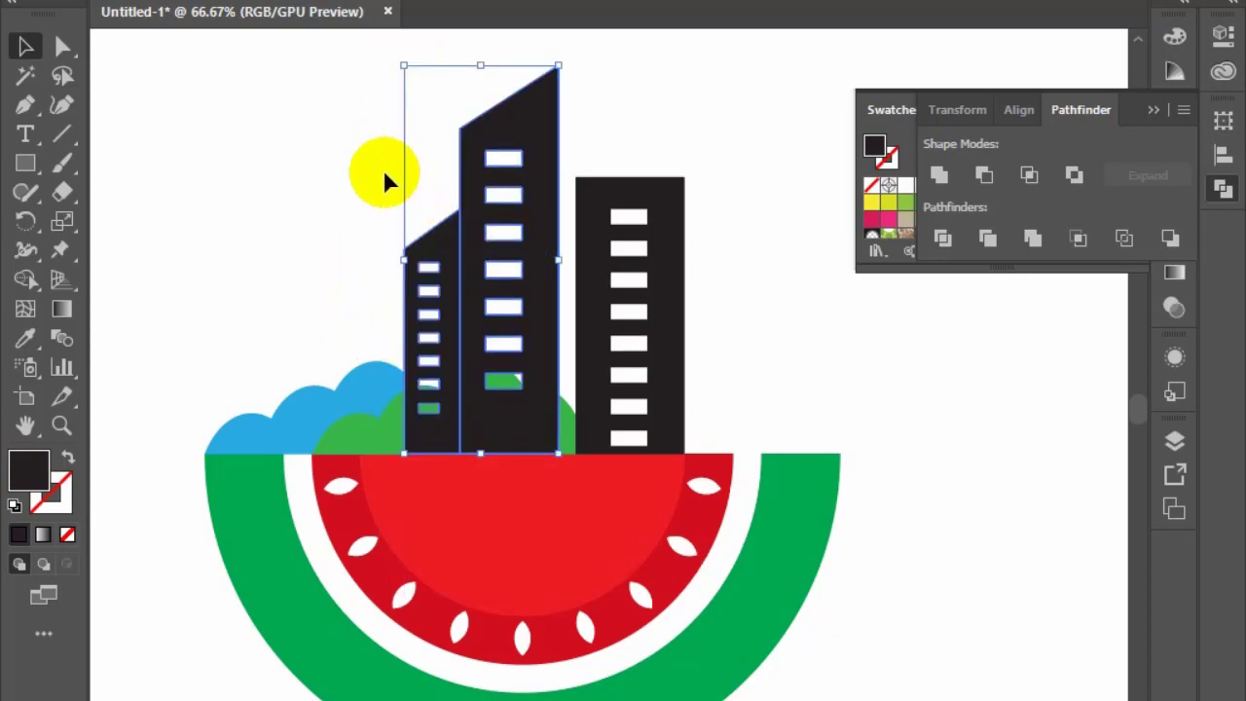
drag(339, 139, 632, 289)
drag(331, 139, 724, 287)
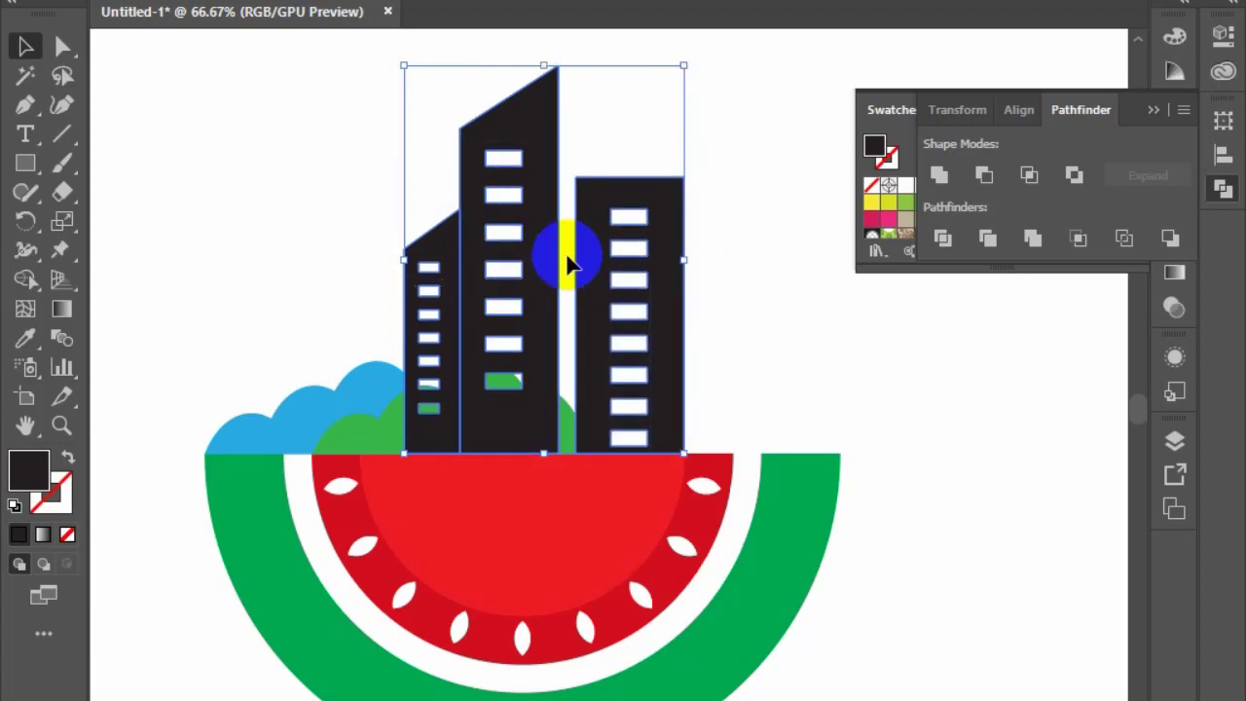
right_click(570, 263)
mouse_move(706, 477)
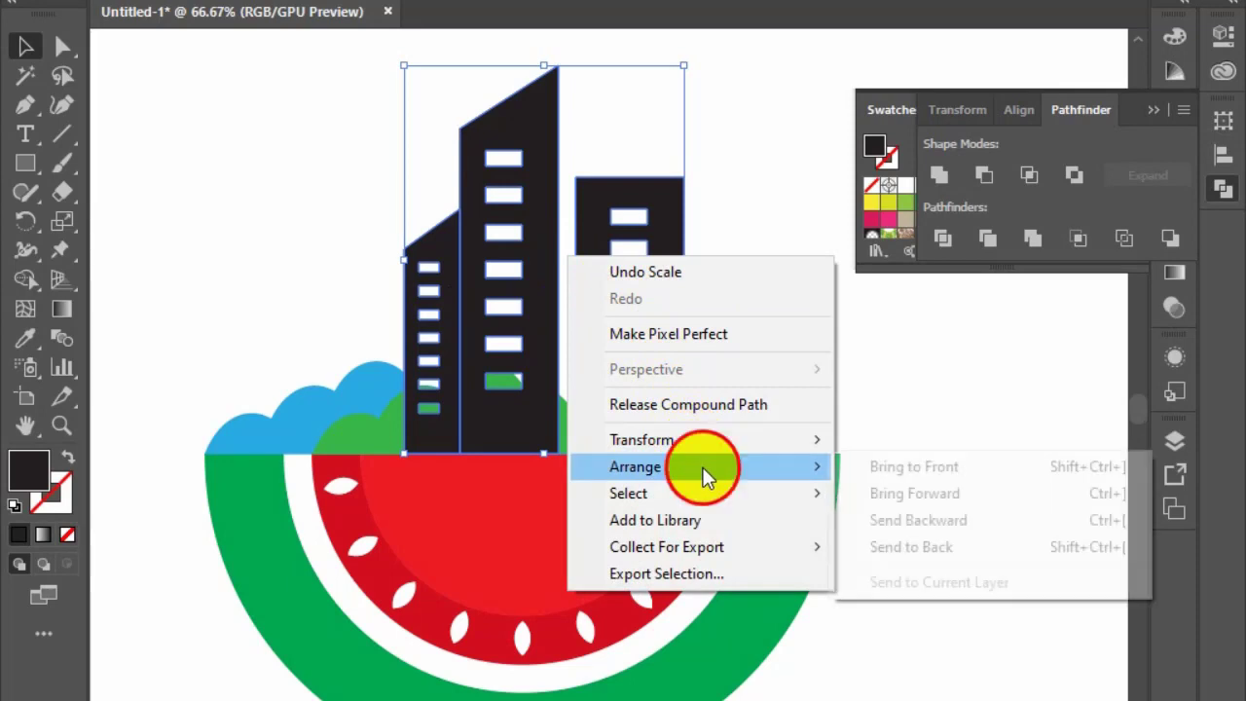
click(971, 563)
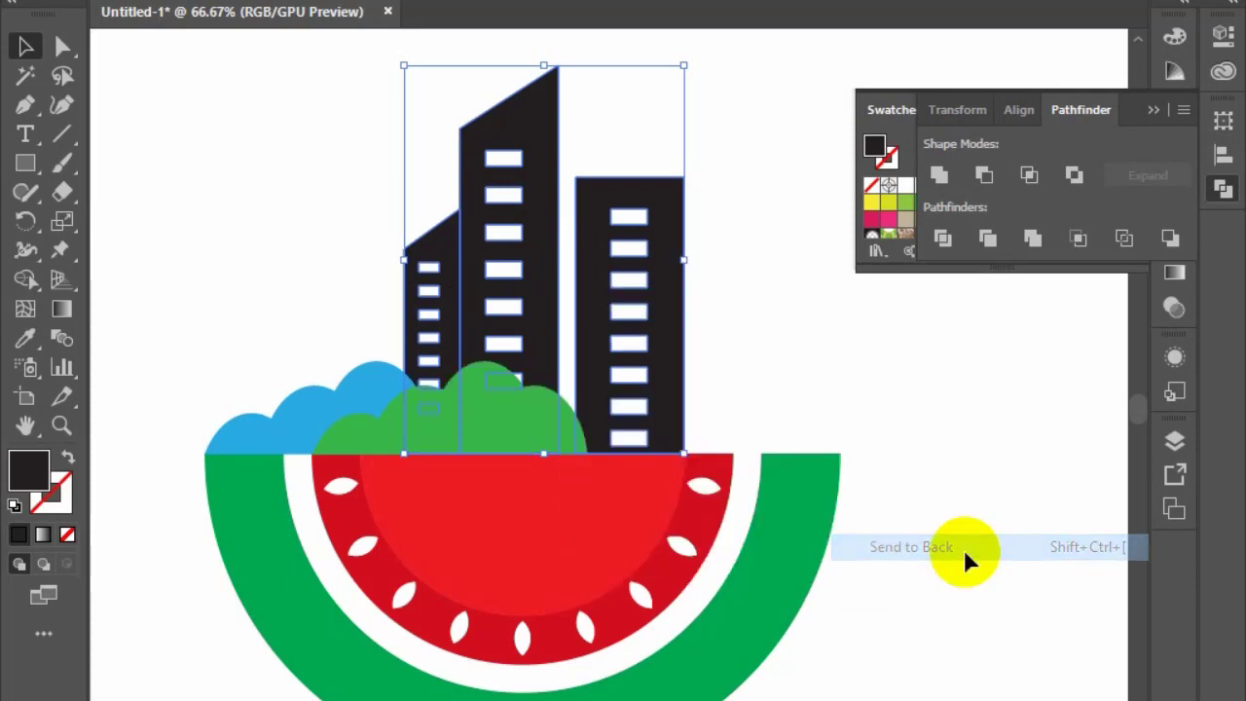
Step: Reselect the three towers, bring them to the front, and send them to the back again
click(960, 562)
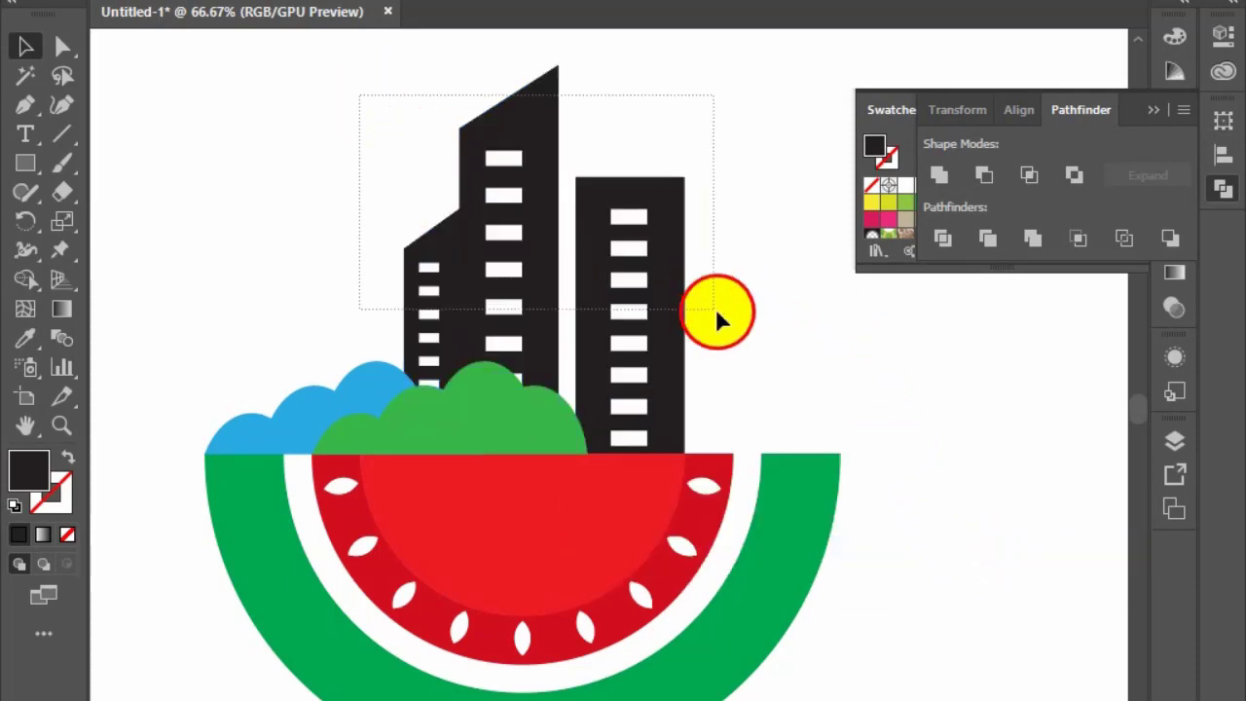
right_click(530, 231)
mouse_move(651, 445)
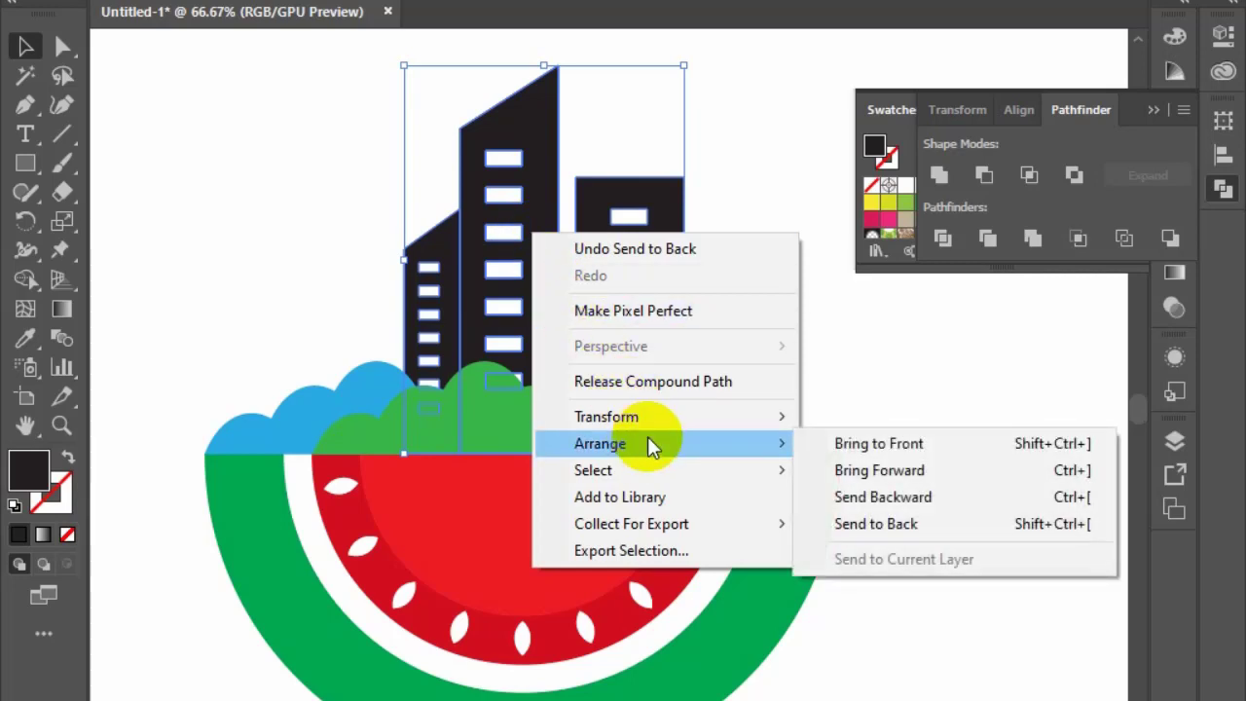
click(976, 445)
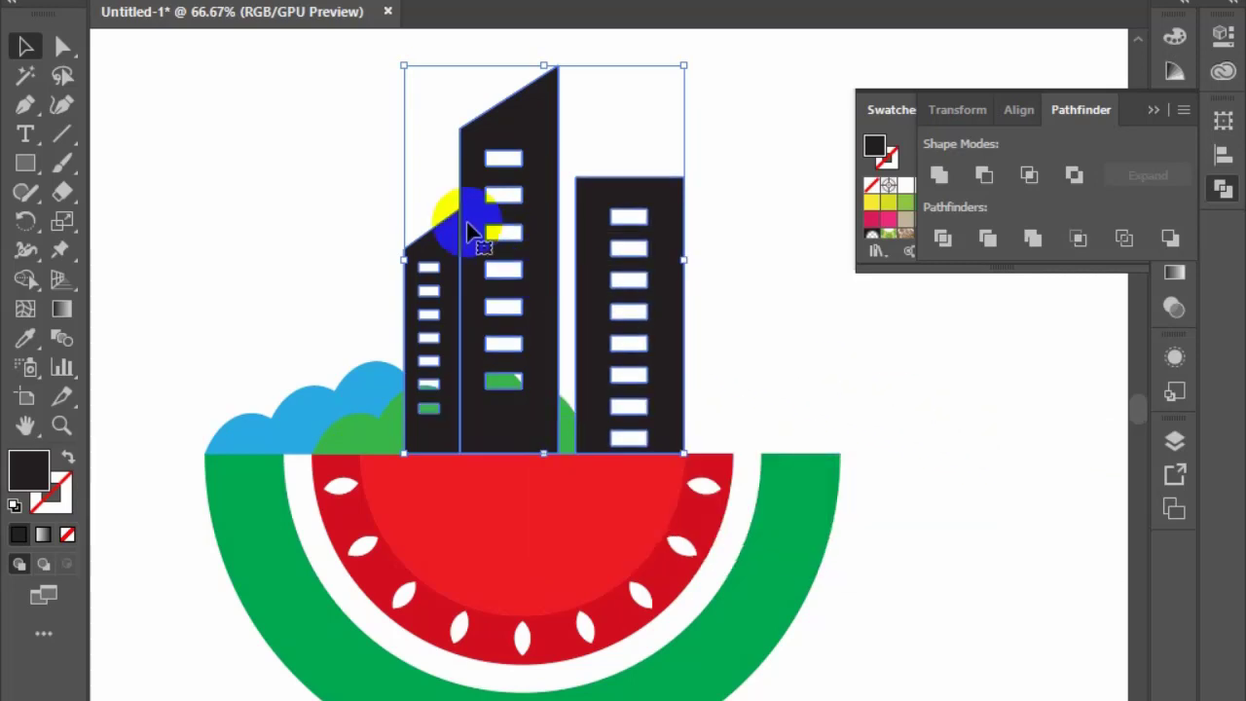
right_click(458, 222)
mouse_move(626, 435)
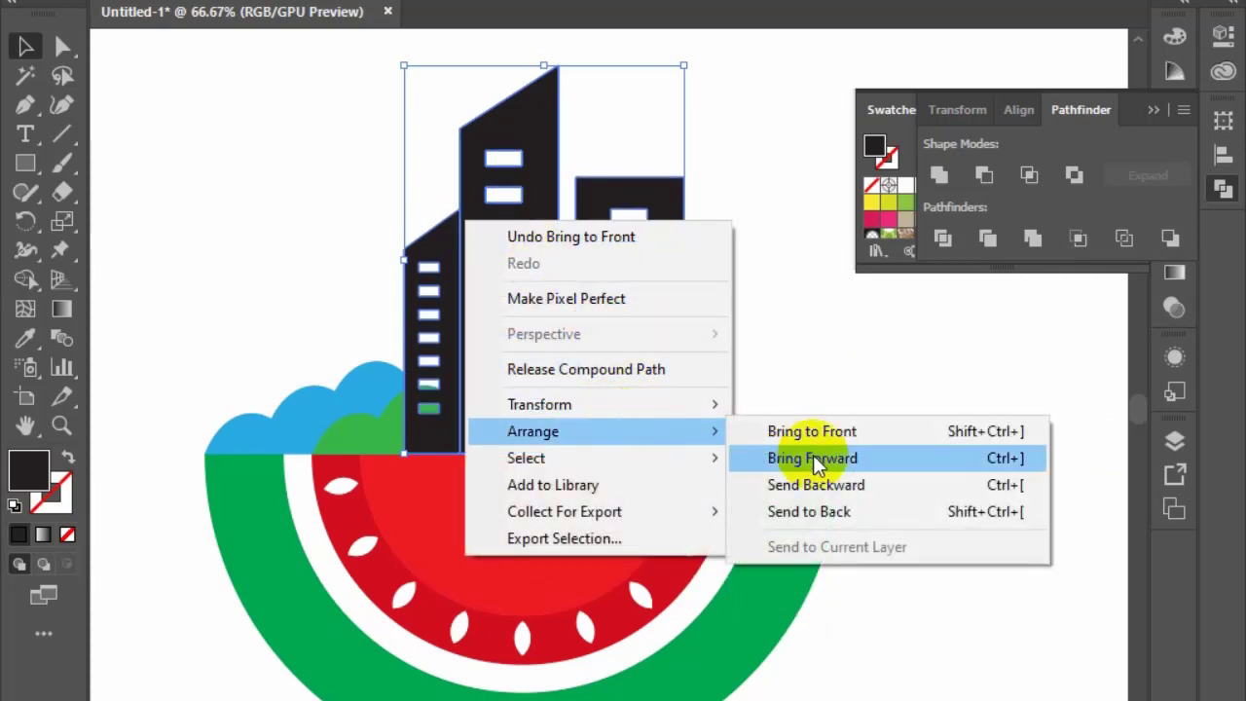
click(863, 509)
click(985, 426)
Step: Fill the tall slanted tower with orange and the small slanted tower with light orange from the swatches
click(1153, 110)
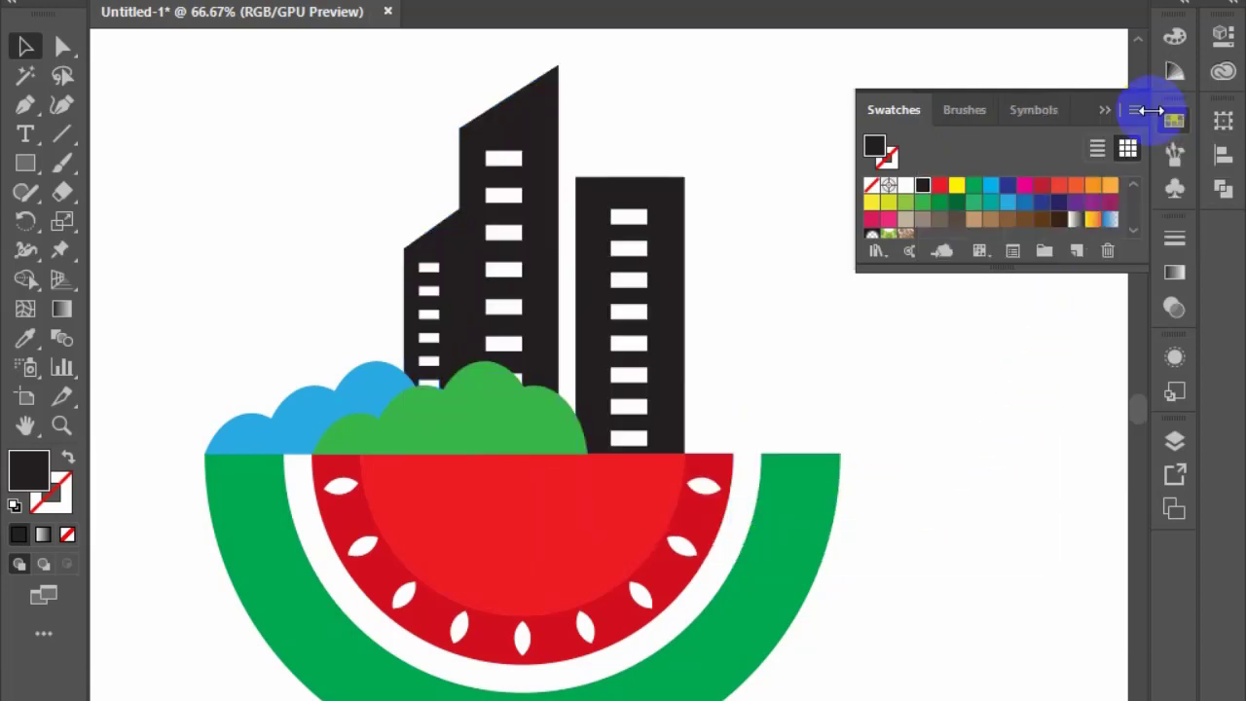
drag(259, 75, 448, 178)
click(499, 127)
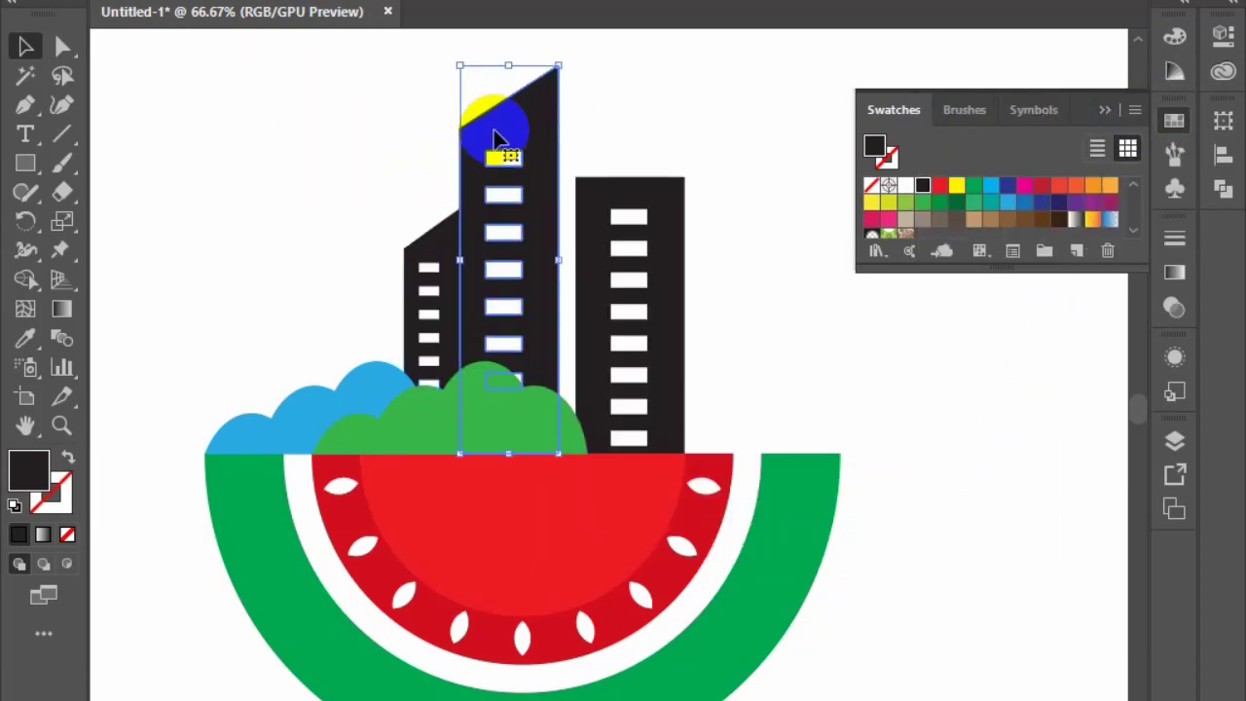
click(1093, 192)
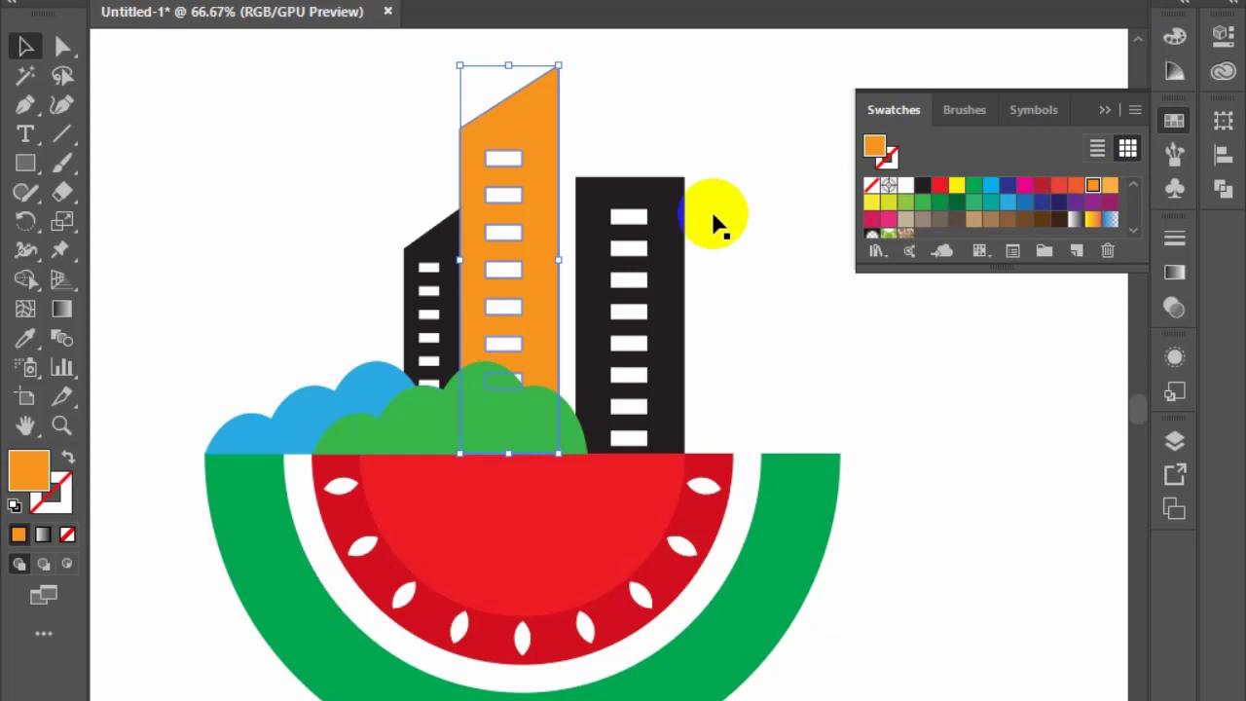
click(418, 238)
click(1108, 187)
click(933, 421)
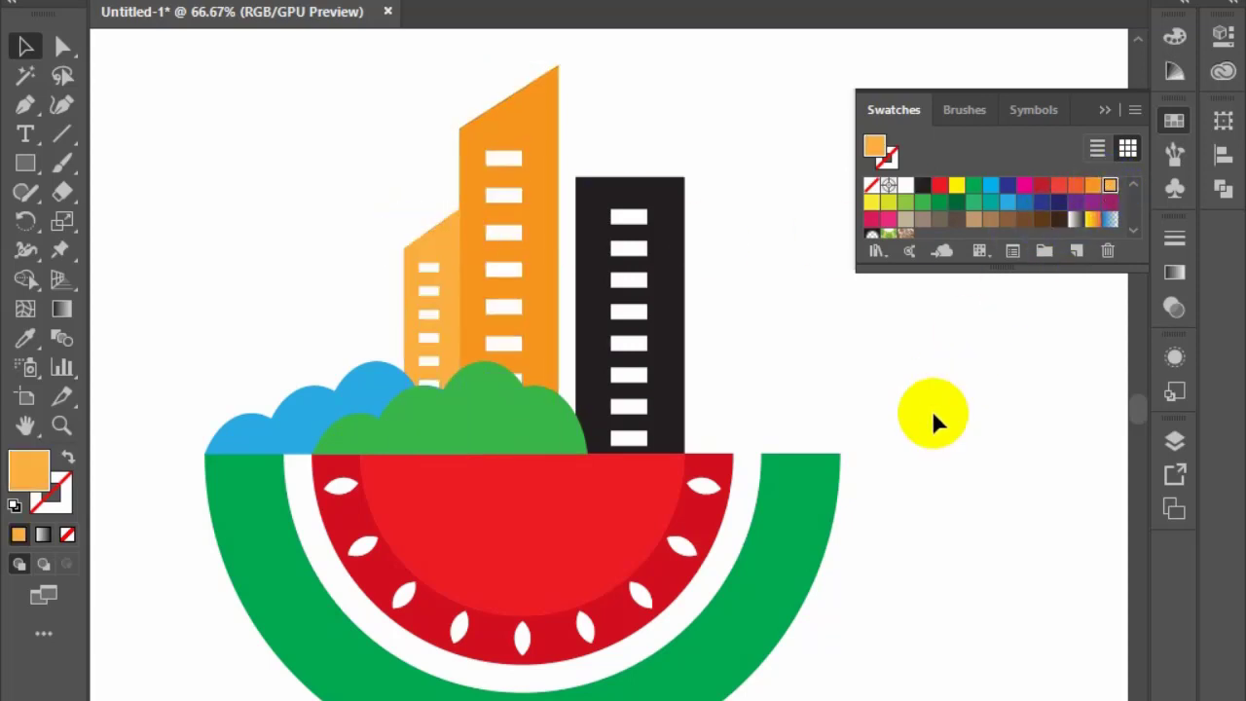
click(1105, 110)
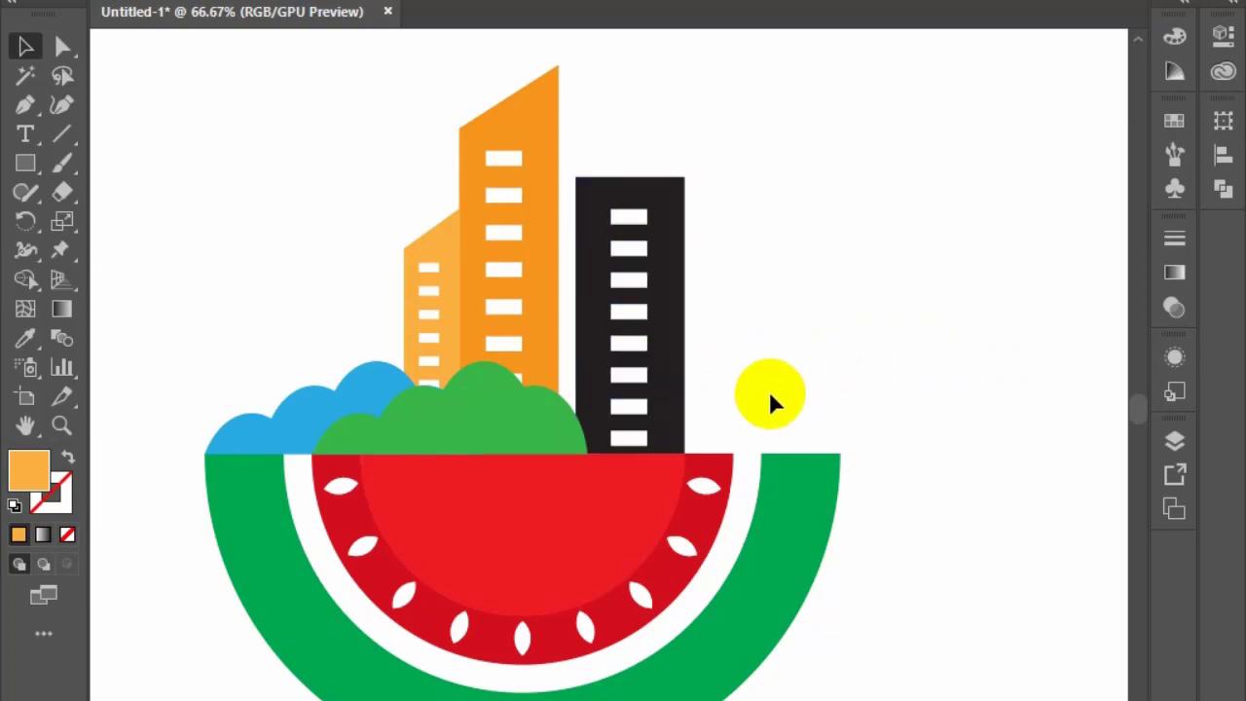
Step: Draw a light orange circle beside the artwork and duplicate it horizontally so that the two circles overlap
key(ctrl+minus)
drag(787, 364, 598, 381)
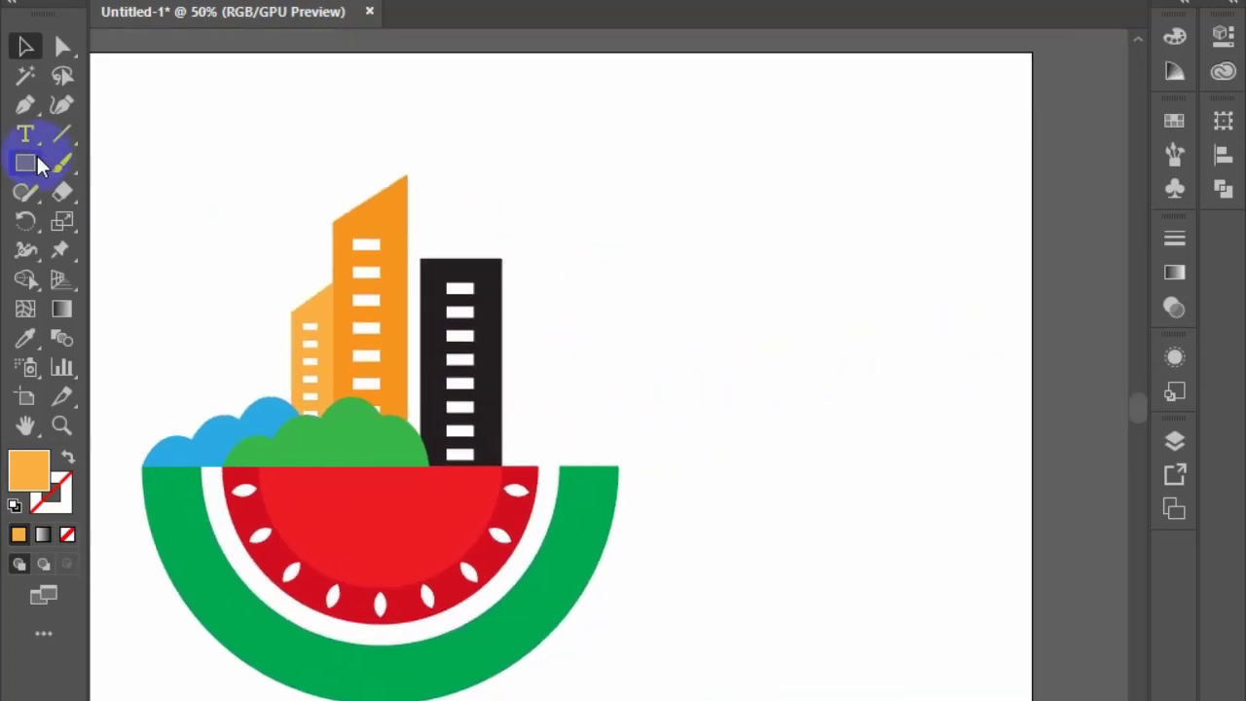
click(26, 163)
click(134, 221)
drag(690, 153, 827, 427)
click(26, 46)
drag(747, 324, 880, 322)
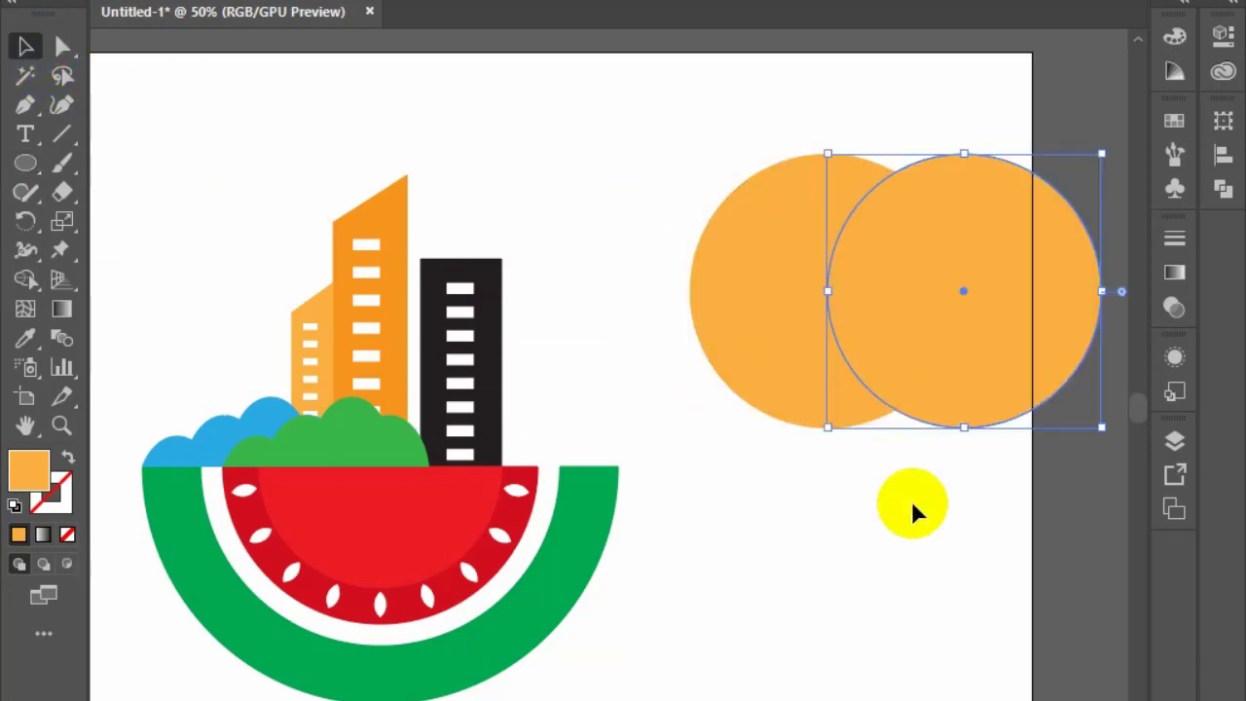
Step: Select both overlapping circles and unite them into one shape with Pathfinder
drag(925, 538, 816, 371)
click(1072, 362)
click(1229, 195)
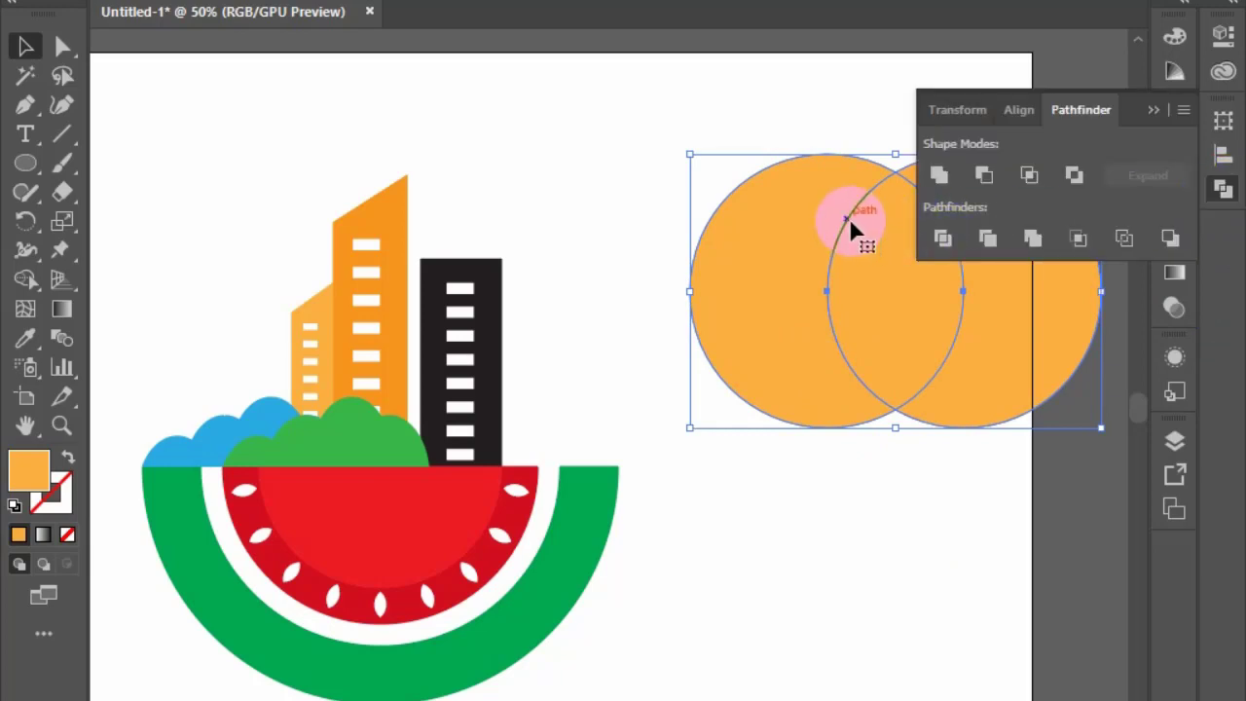
click(936, 177)
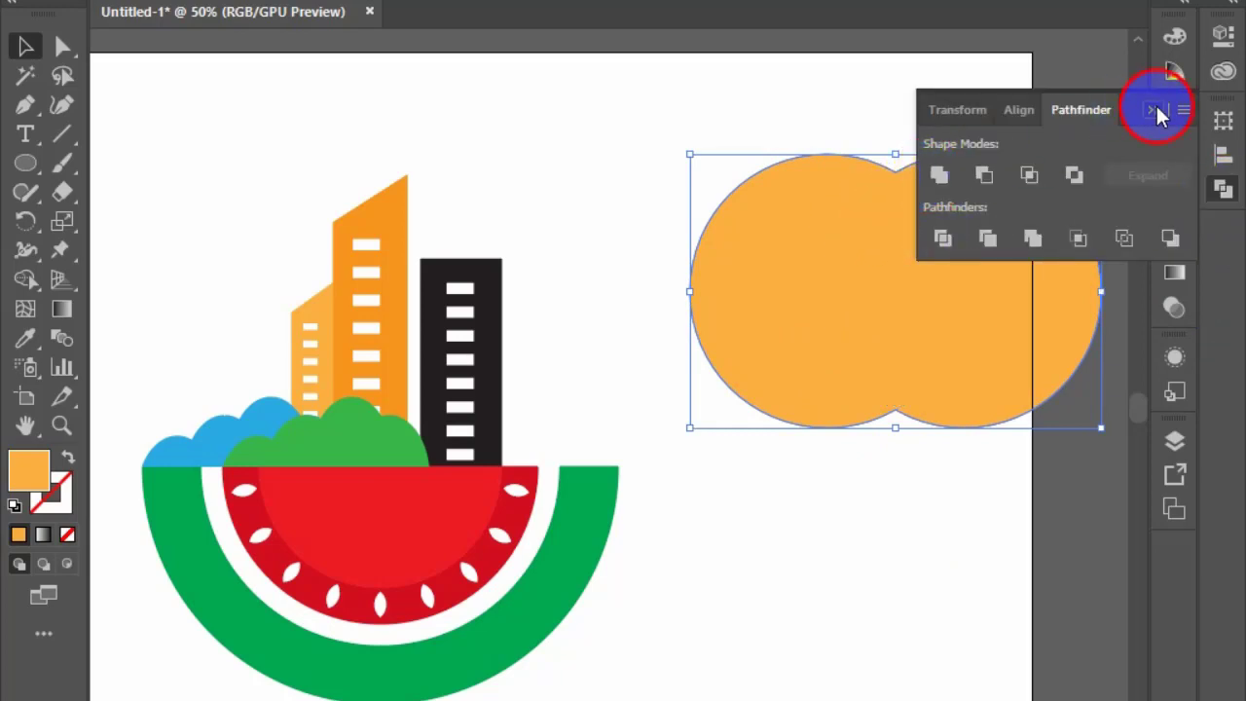
click(1155, 111)
Step: Shrink the united shape, rotate it to about 314°, and place it over the rind's right end, overlapping the black tower
drag(1100, 290, 861, 290)
drag(819, 302, 677, 418)
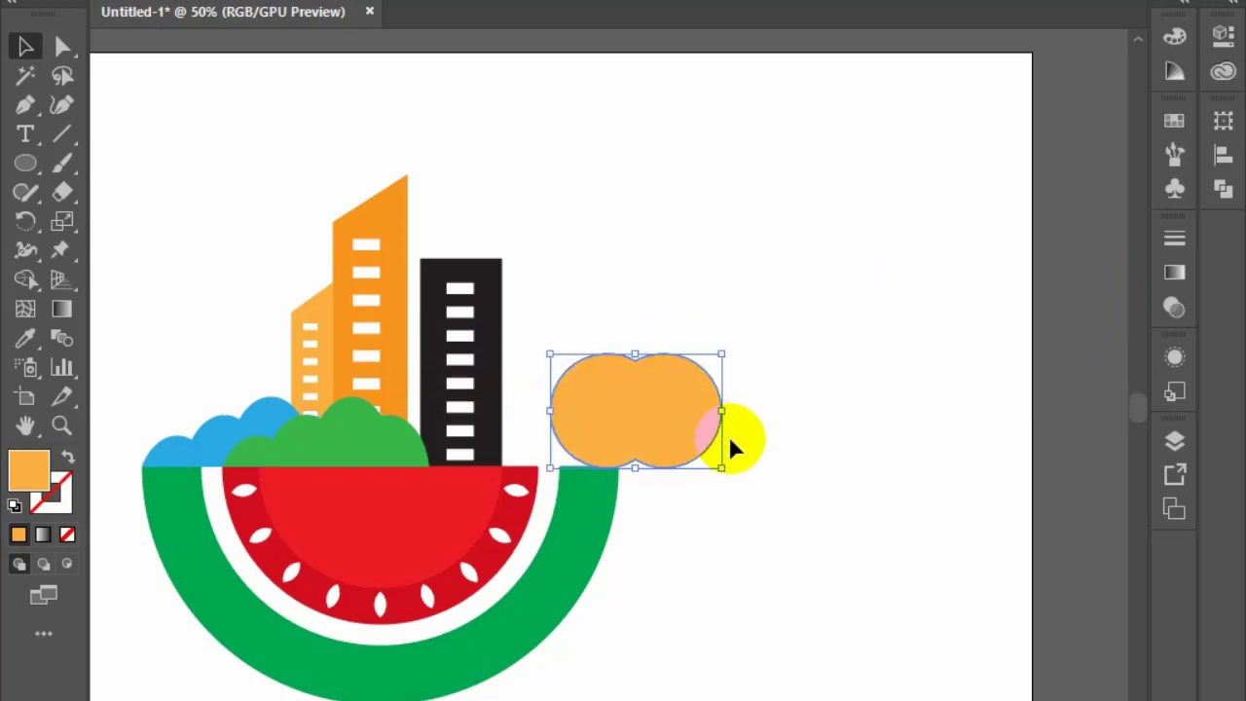
drag(729, 482, 645, 515)
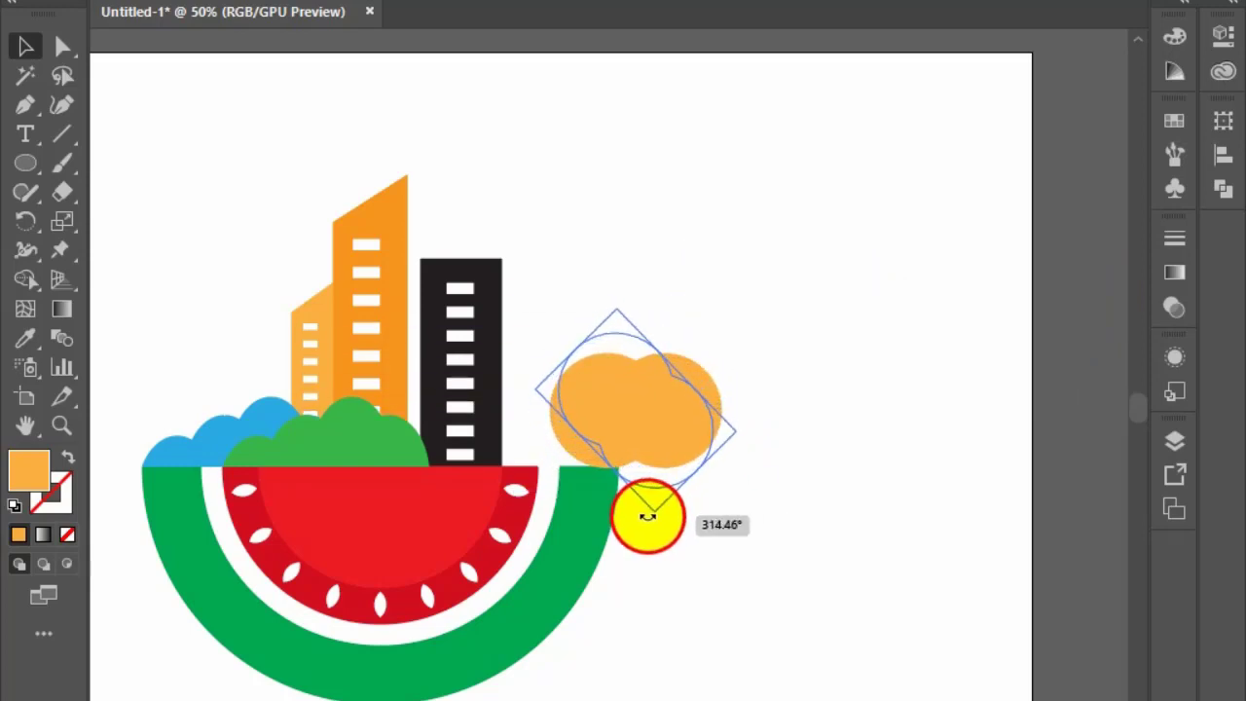
drag(651, 456, 621, 474)
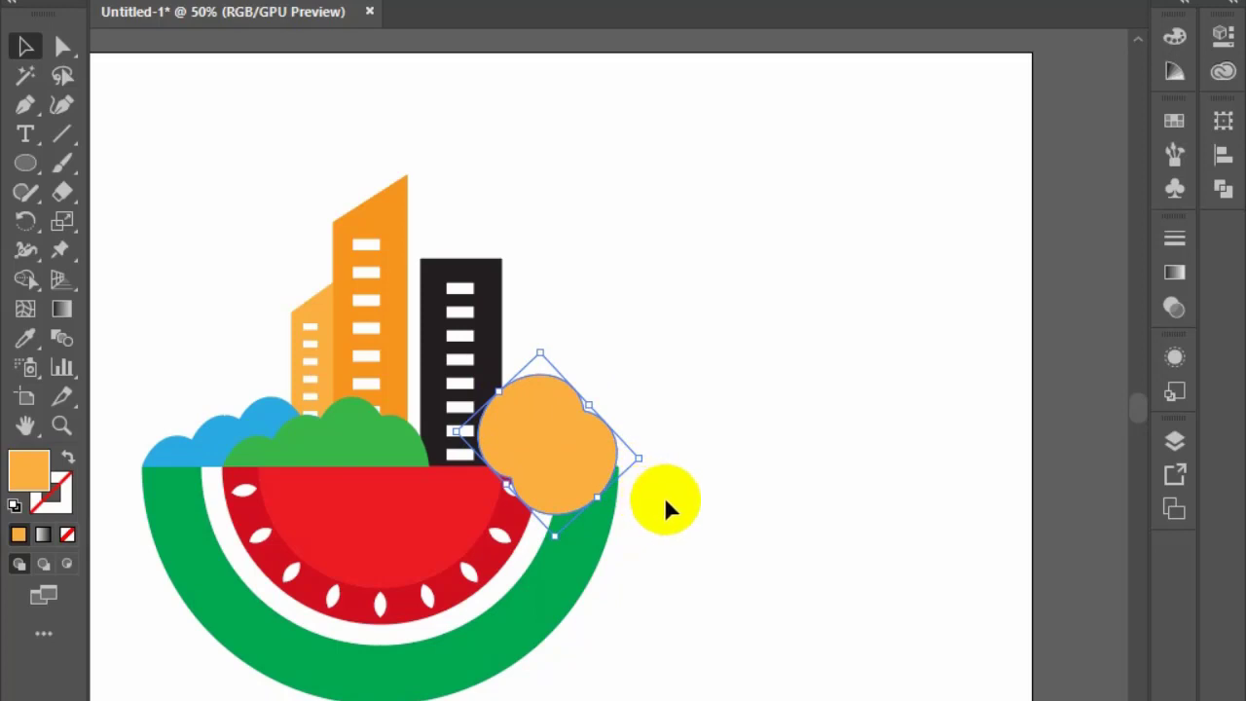
scroll(643, 477, up, 7)
drag(301, 385, 336, 371)
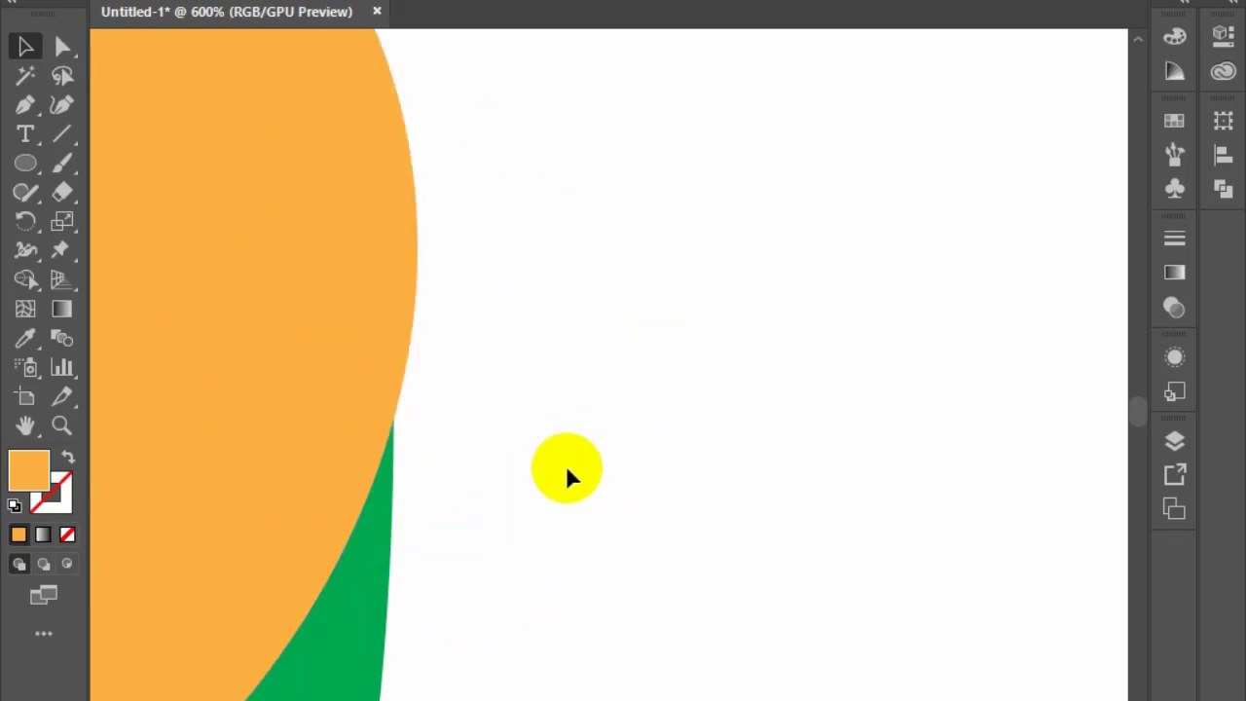
scroll(562, 498, down, 4)
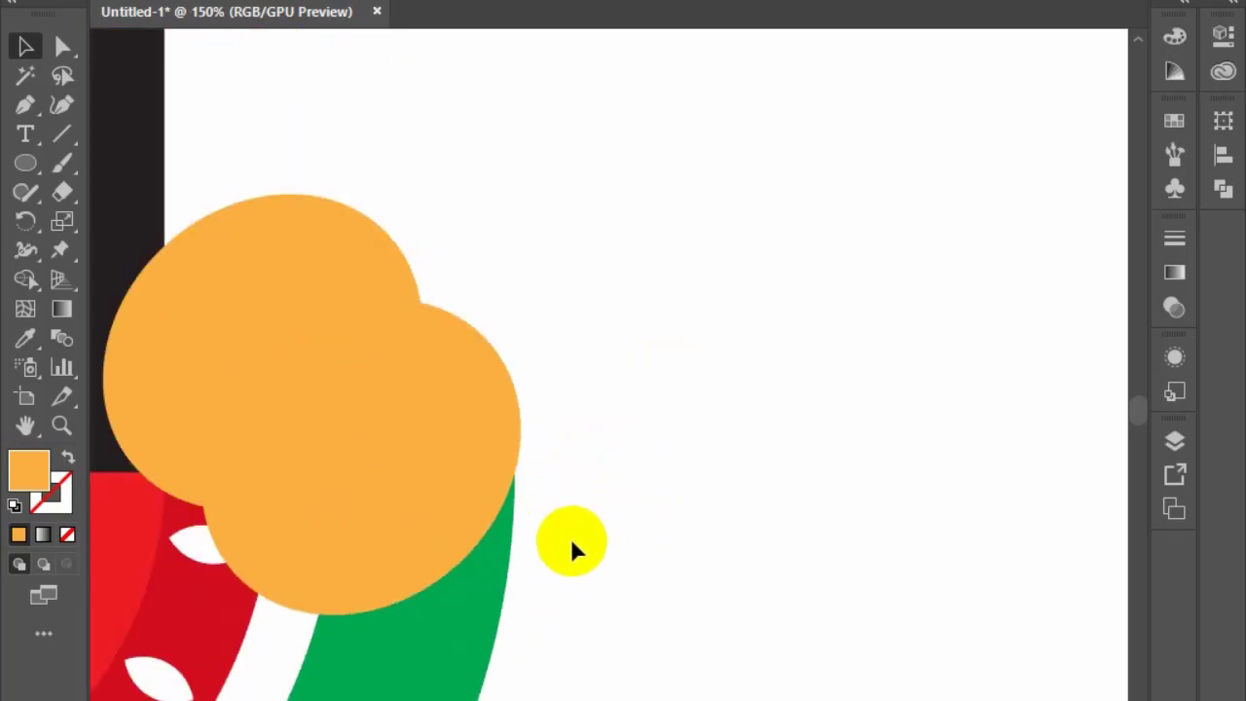
drag(571, 542, 874, 552)
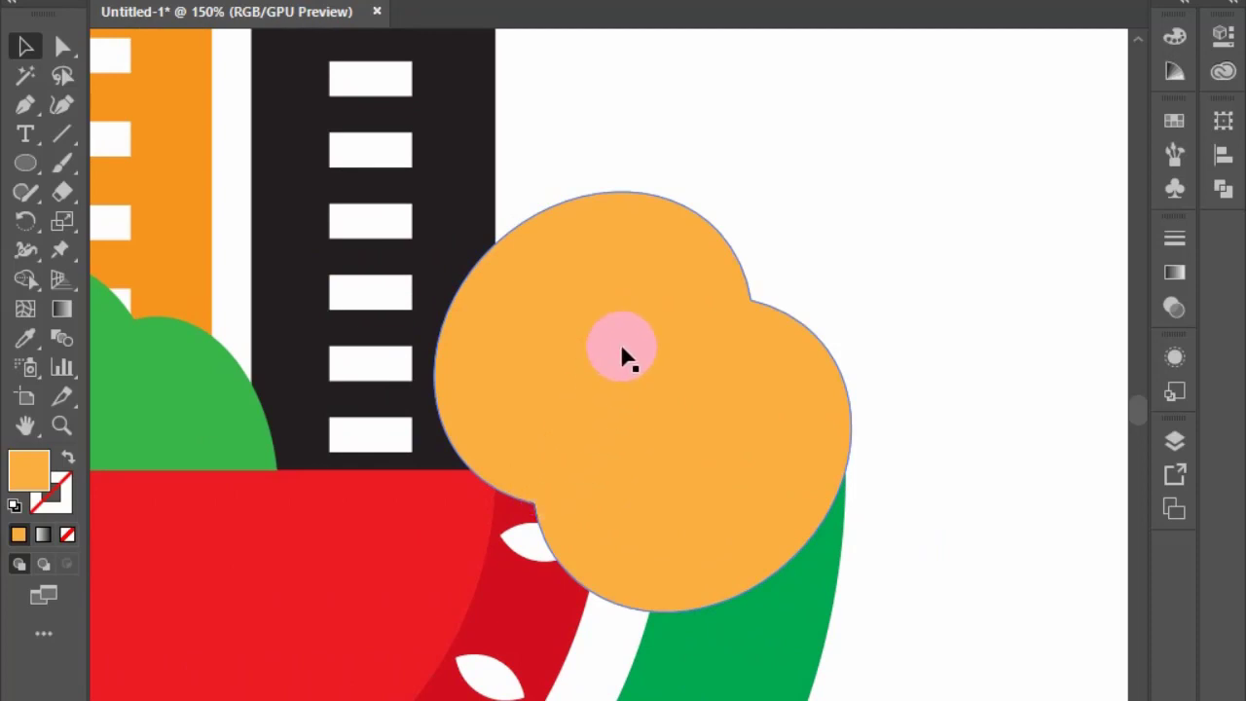
Step: Draw a horizontal line across the light orange shape along the watermelon's flat edge and remove the part below it with Shape Builder
click(61, 133)
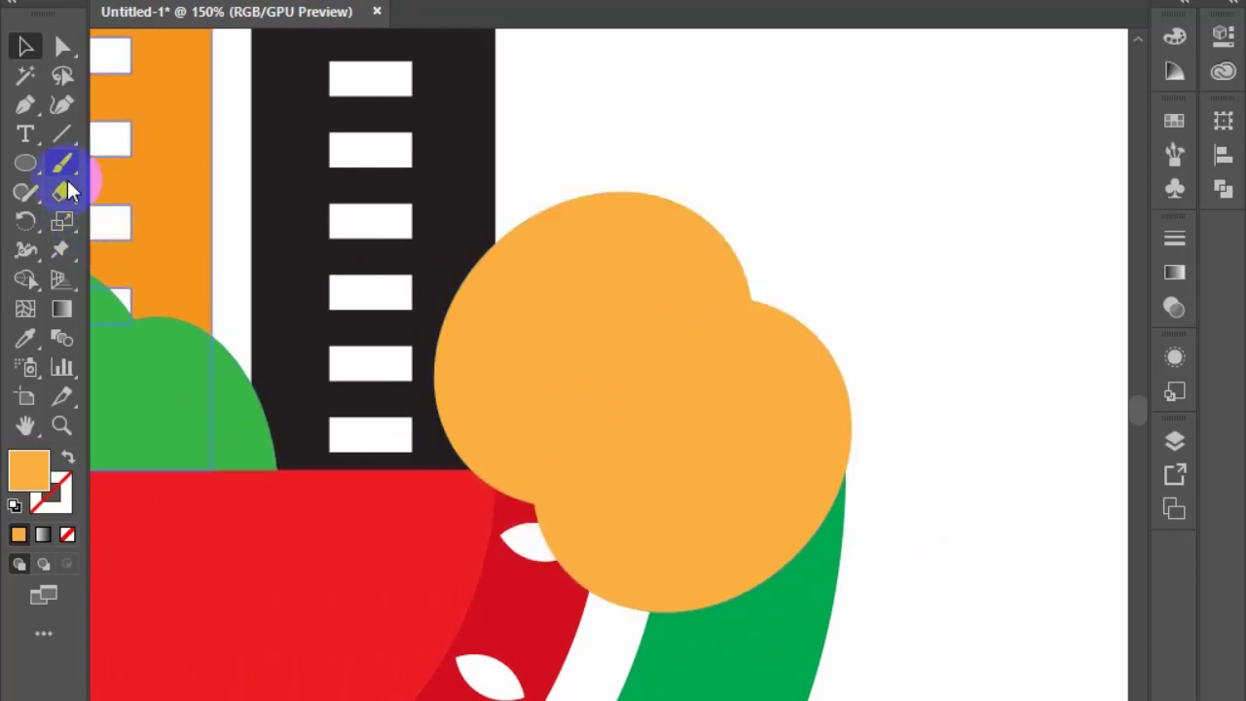
drag(477, 468, 384, 470)
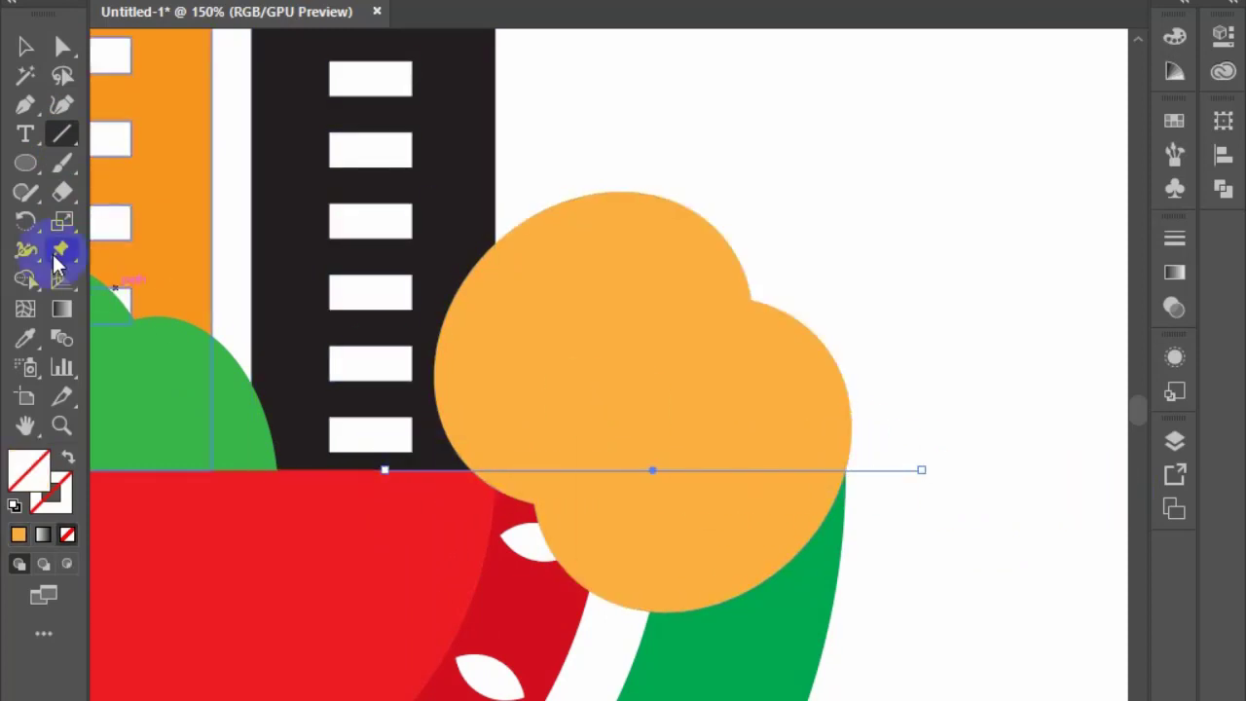
click(25, 47)
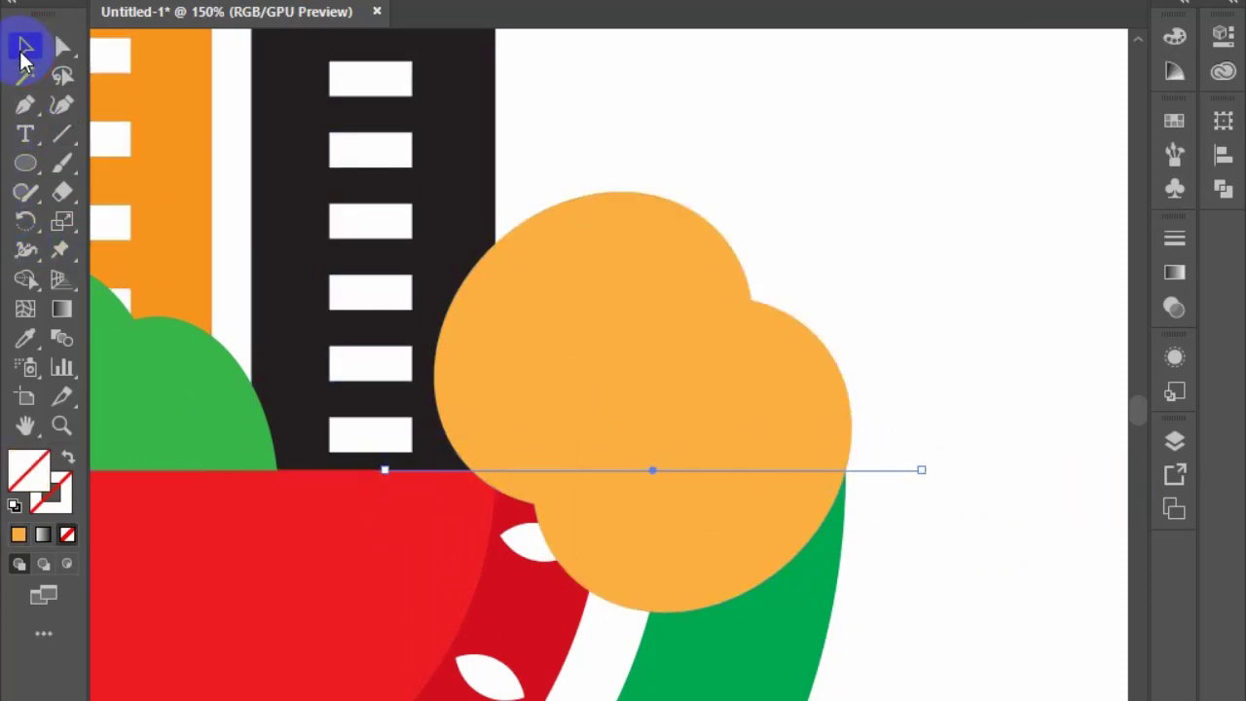
shift+click(725, 342)
click(24, 278)
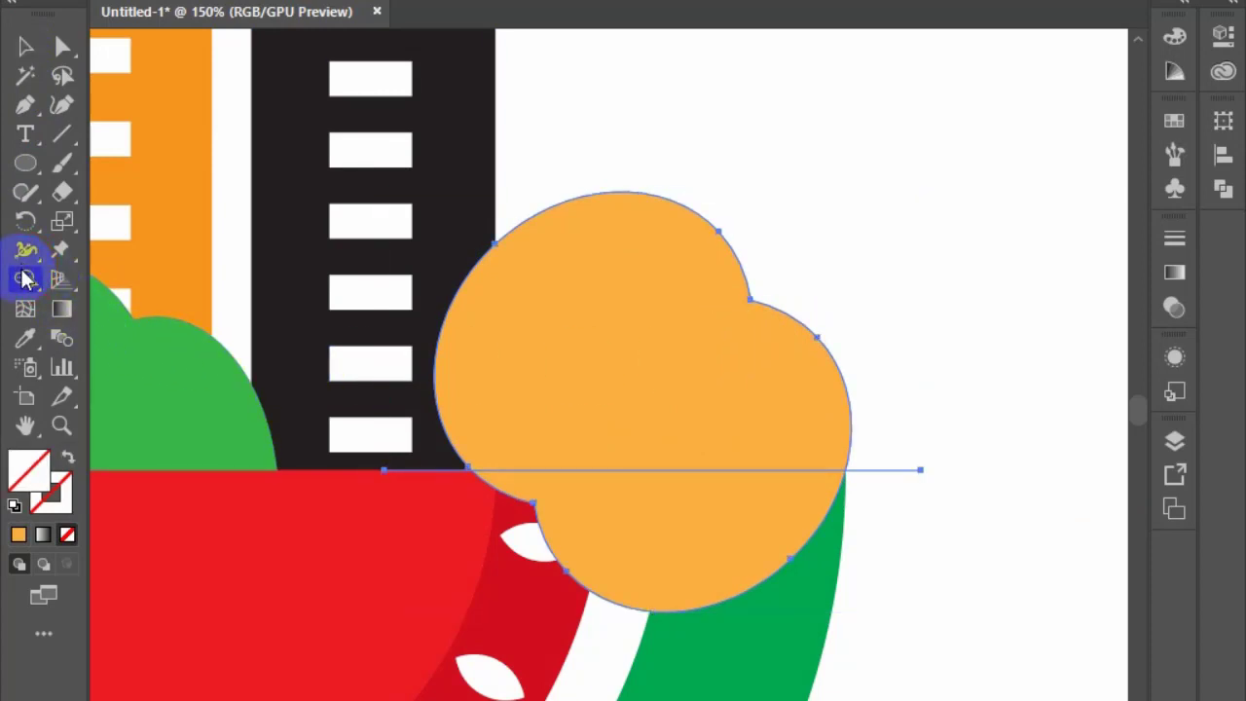
alt+click(633, 523)
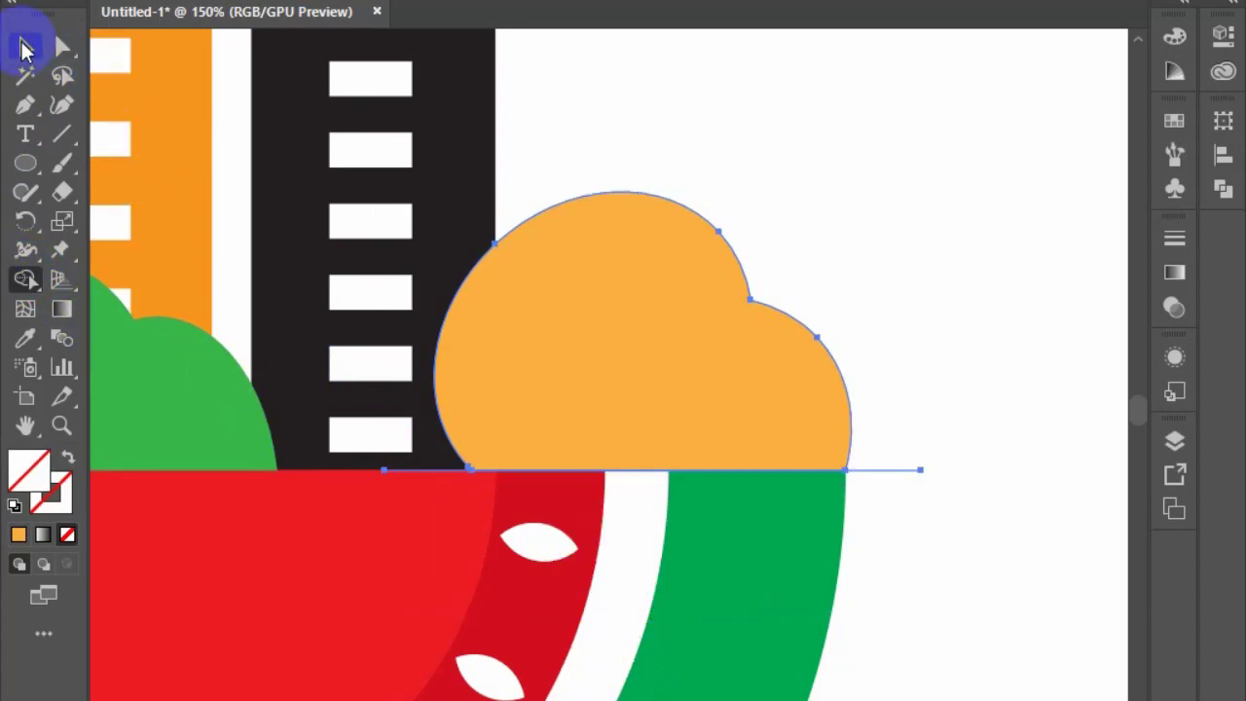
click(26, 48)
click(1171, 475)
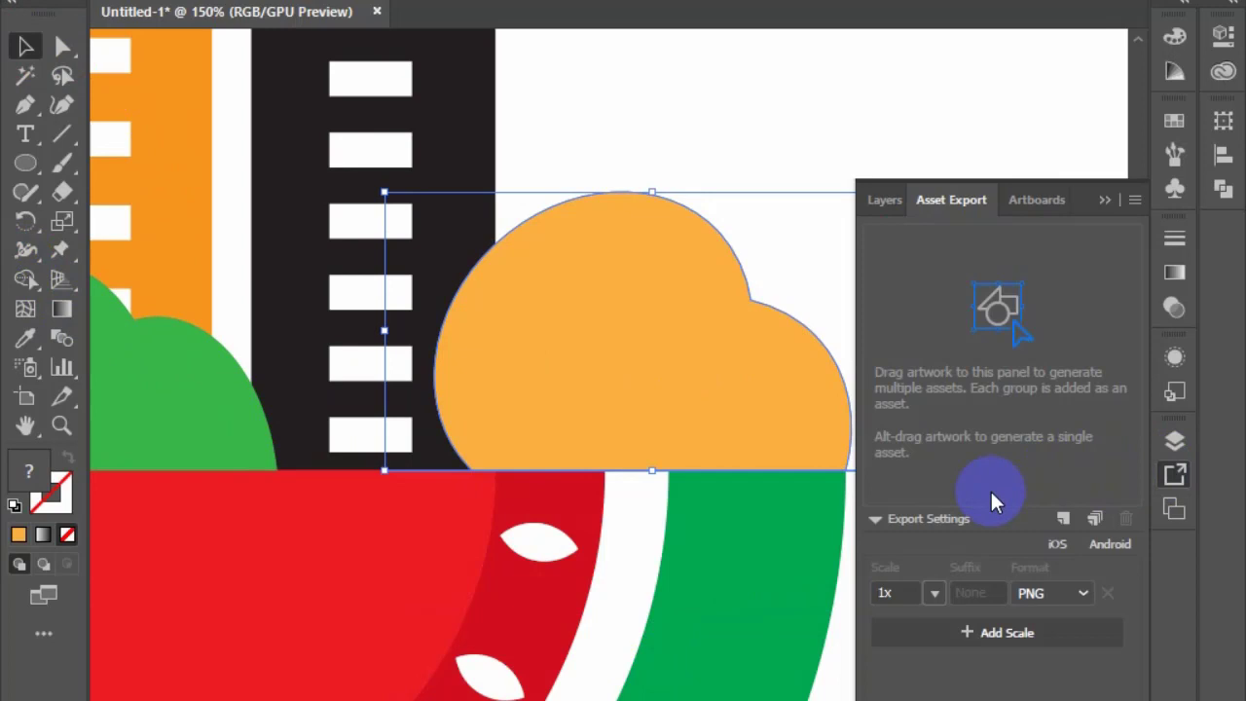
click(1105, 203)
click(891, 433)
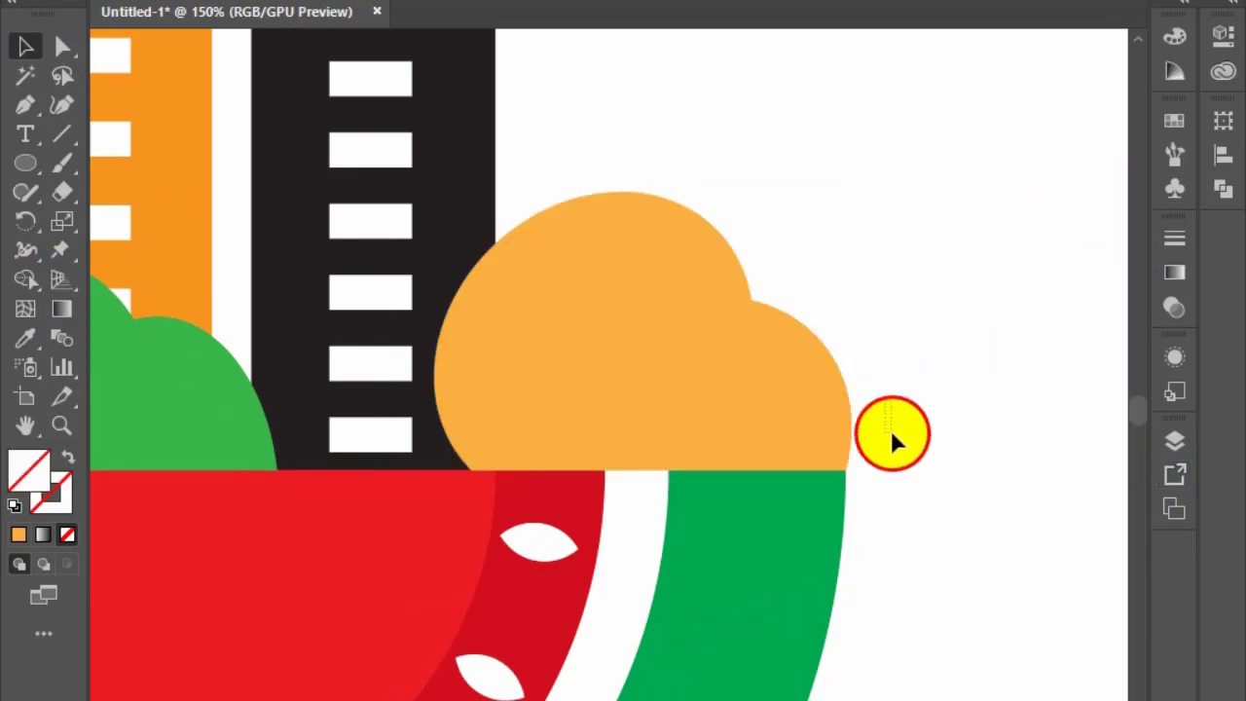
click(908, 527)
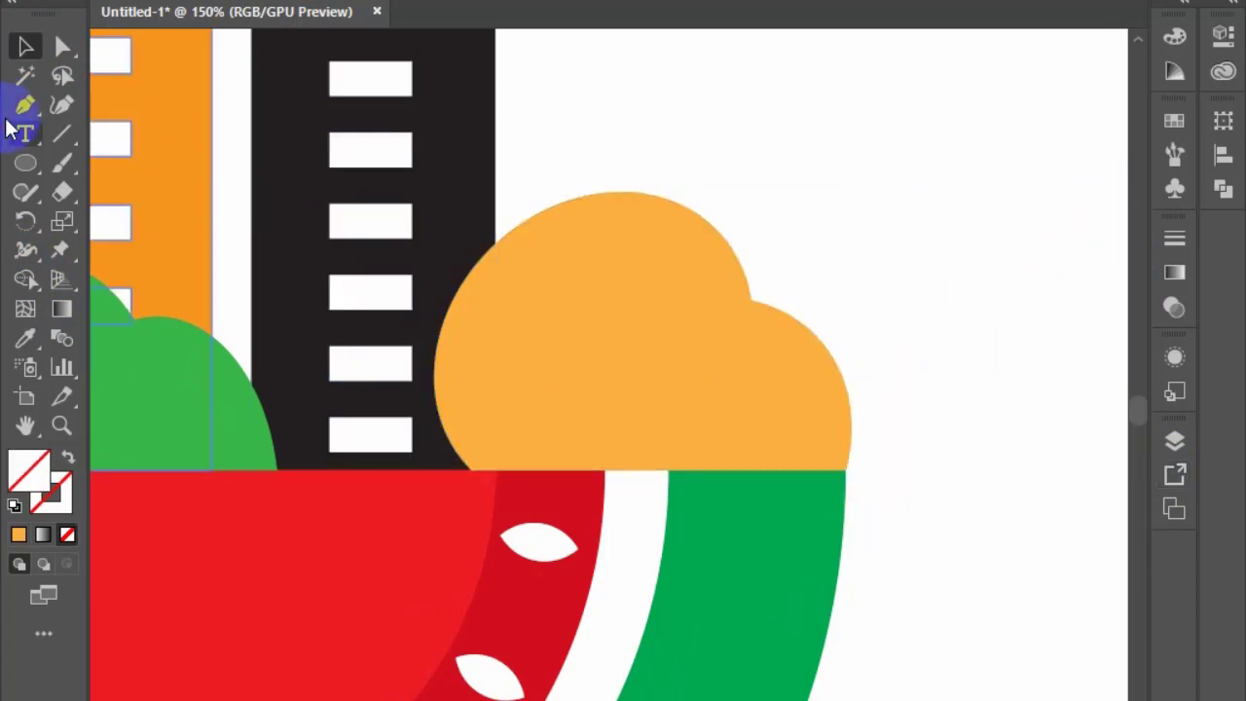
Step: Draw a small curved line with the Arc tool beside the notch of the light orange cloud and select it
drag(59, 141, 166, 163)
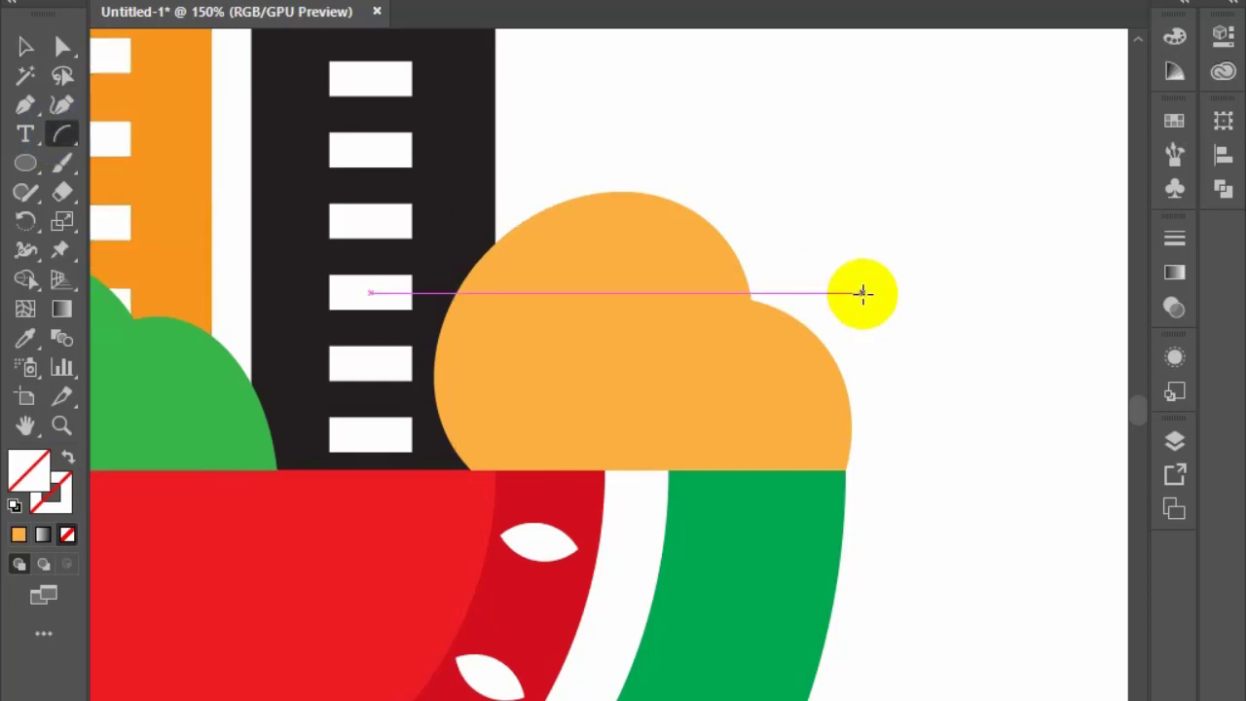
drag(769, 291, 870, 254)
click(62, 62)
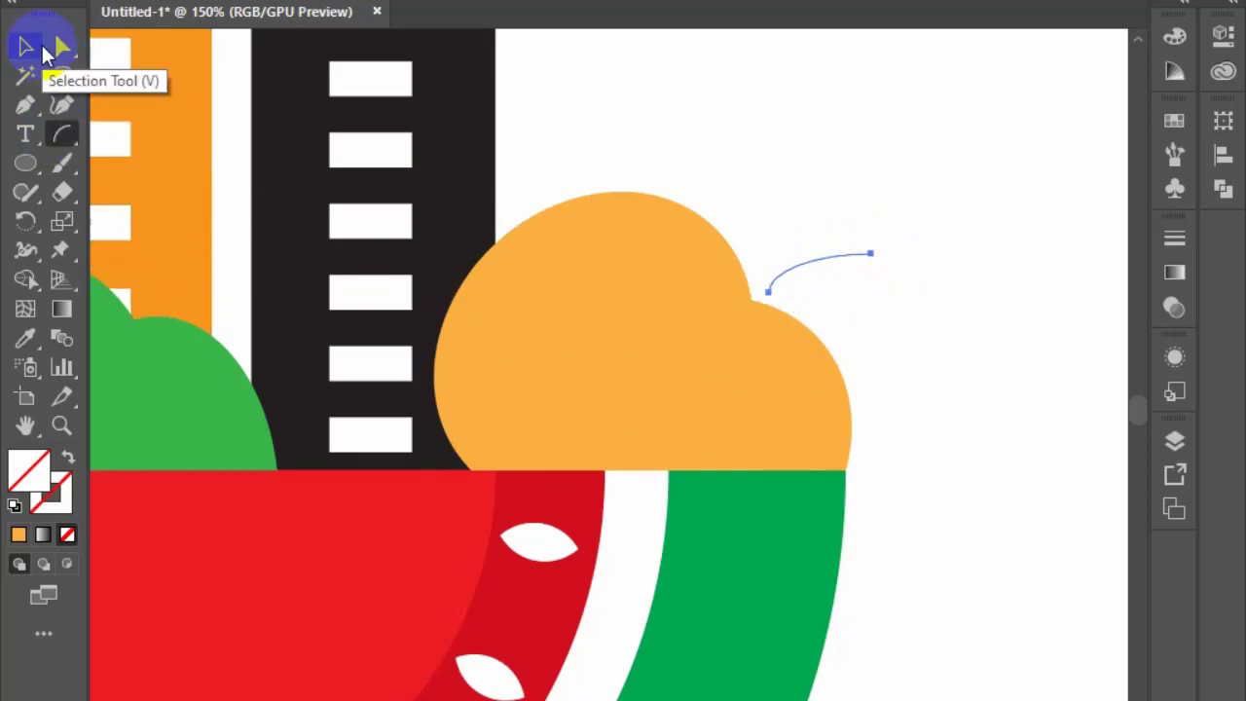
click(41, 42)
click(597, 145)
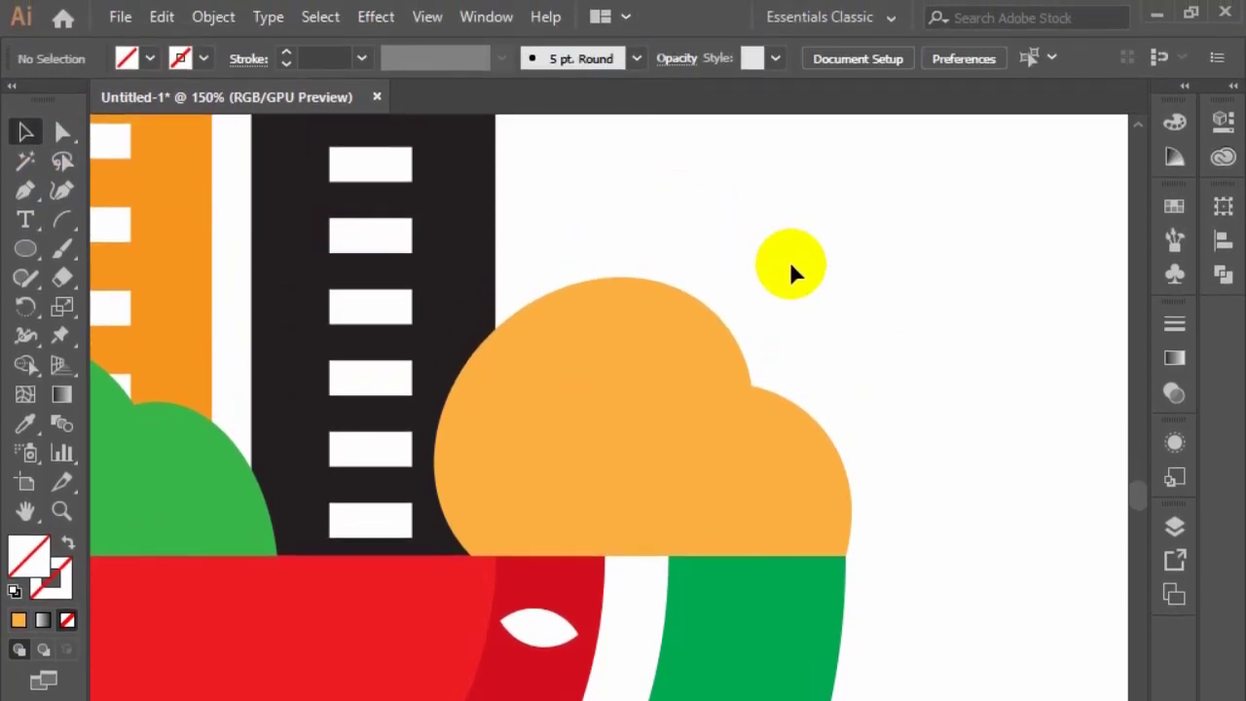
drag(791, 261, 852, 357)
click(849, 358)
drag(782, 234, 849, 387)
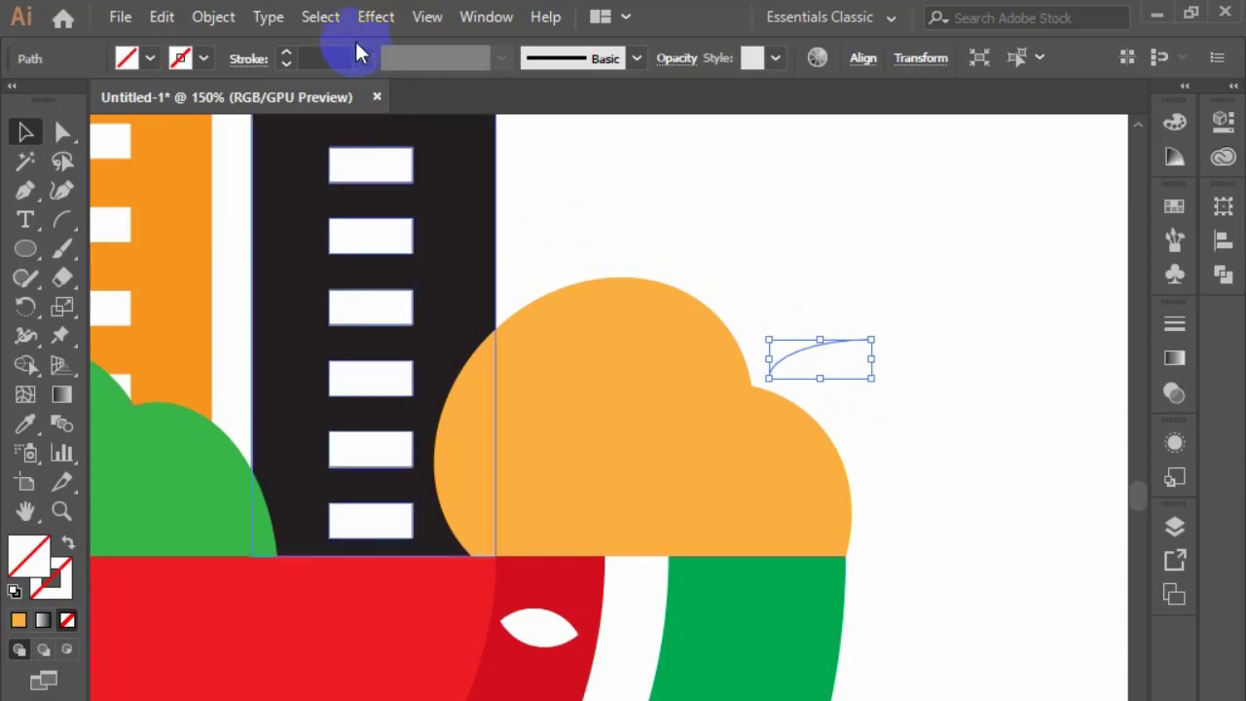
Step: Give the arc beside the light orange cloud a 4 pt black stroke with the tapered width profile that is thickest in the middle
scroll(330, 51, up, 2)
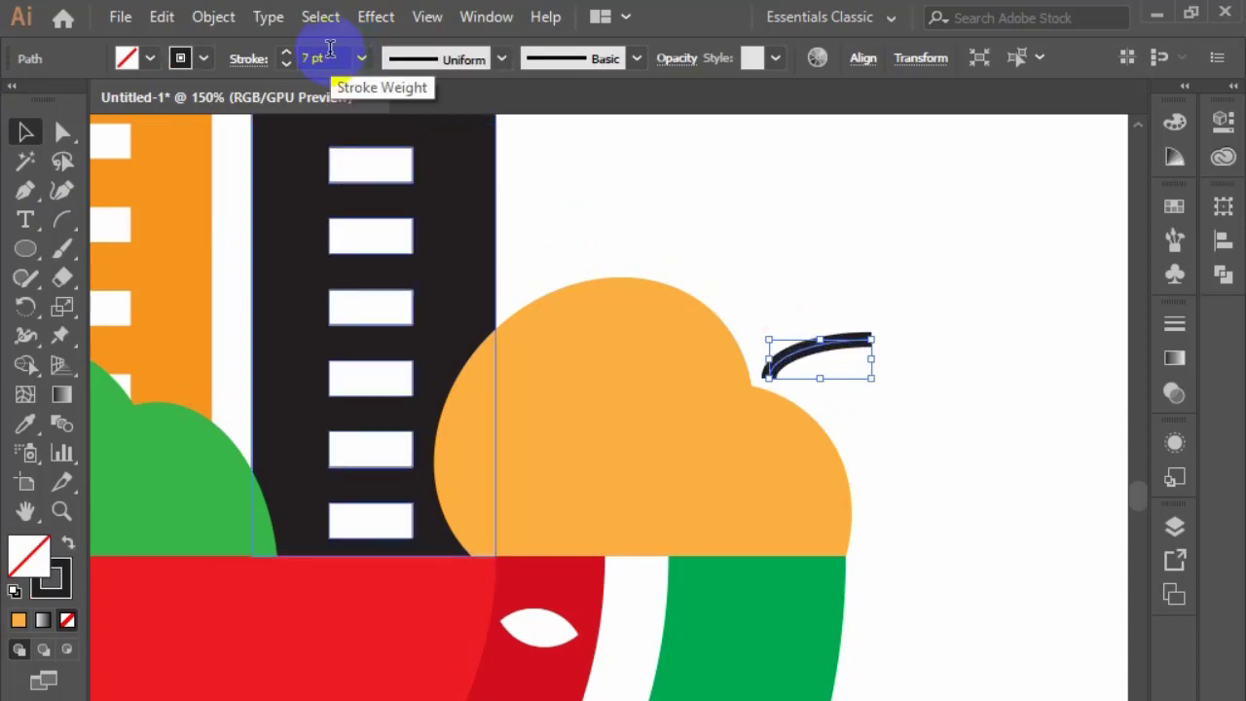
scroll(330, 50, up, 2)
click(451, 60)
click(453, 131)
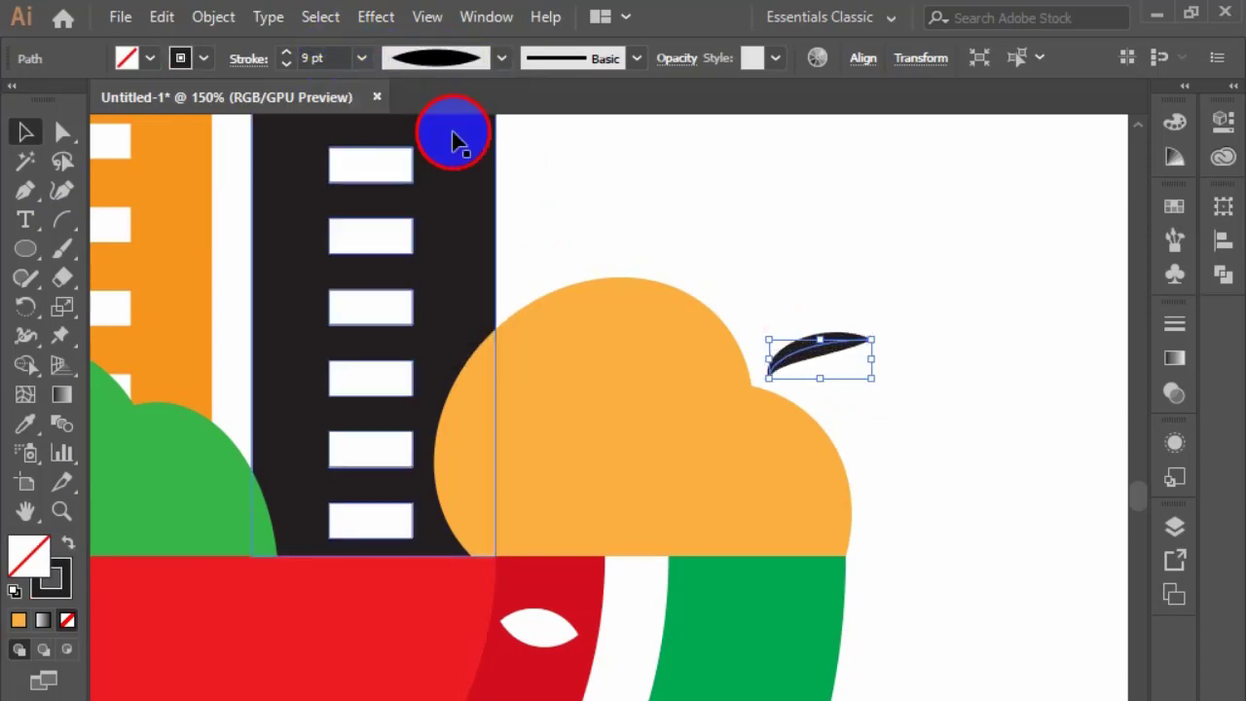
scroll(336, 61, down, 5)
click(769, 190)
Step: Draw a circle above the tapered arc with the Ellipse tool and give it a black fill with no stroke
scroll(935, 389, up, 3)
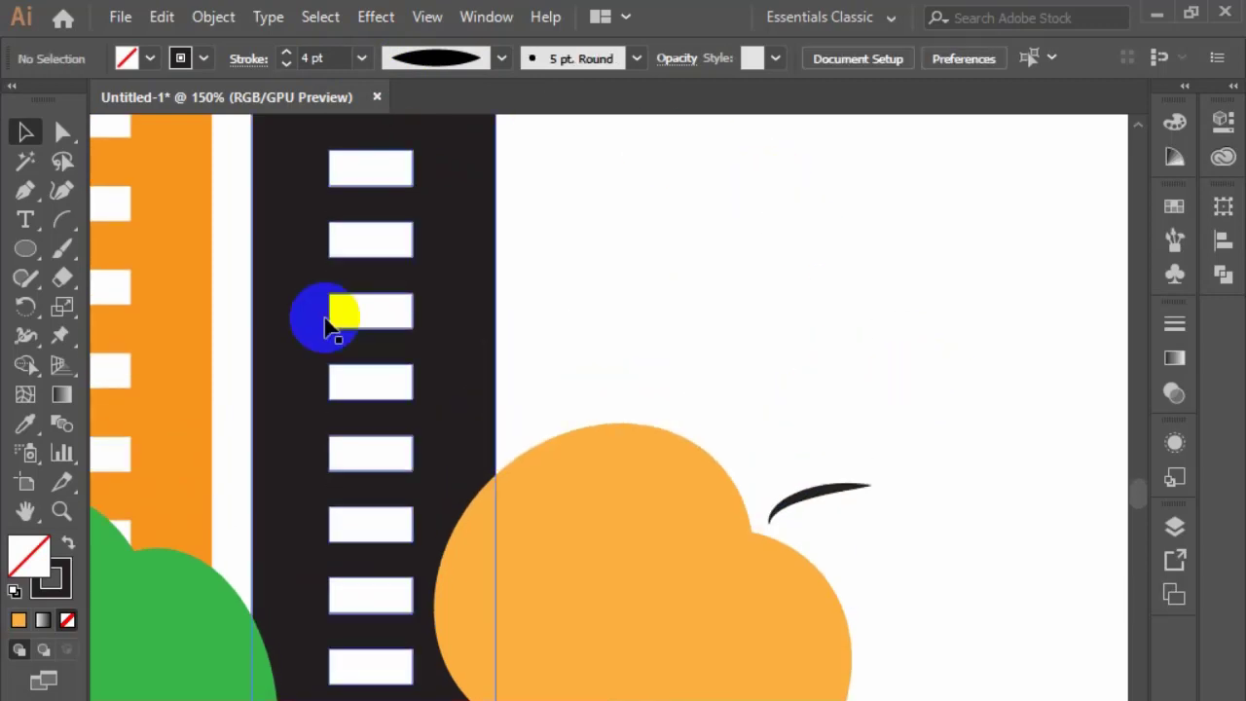
click(26, 249)
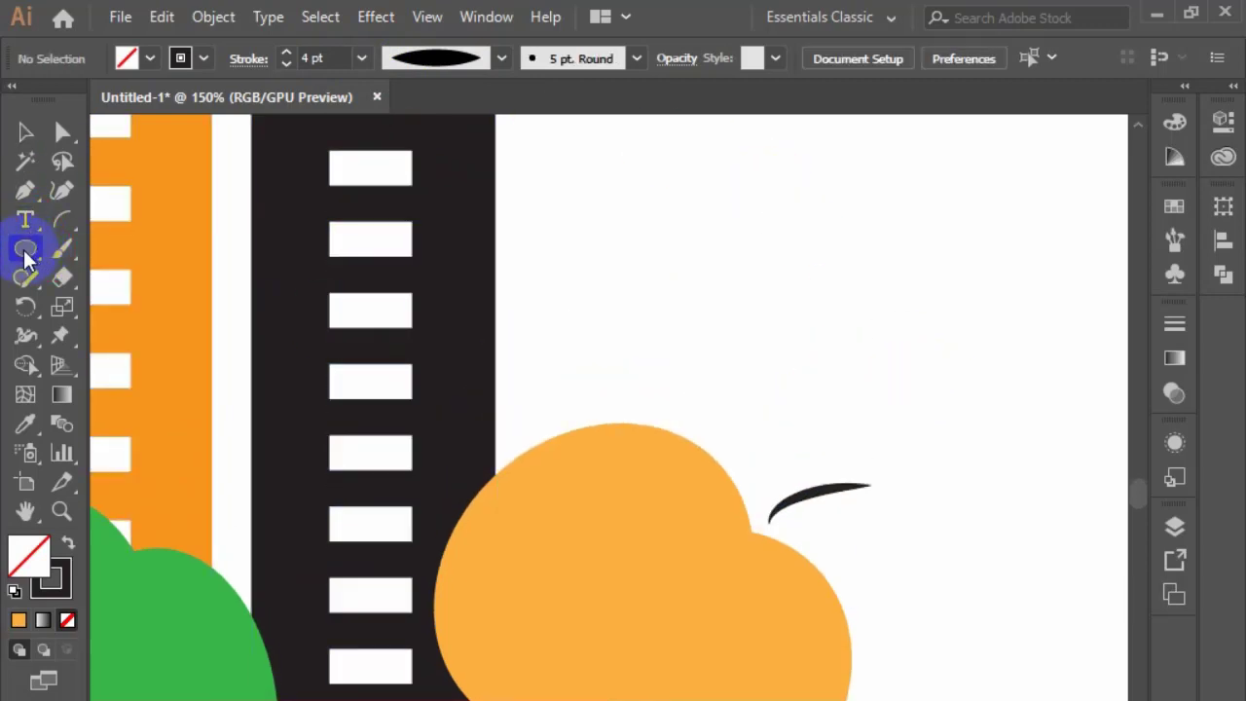
drag(761, 223, 828, 337)
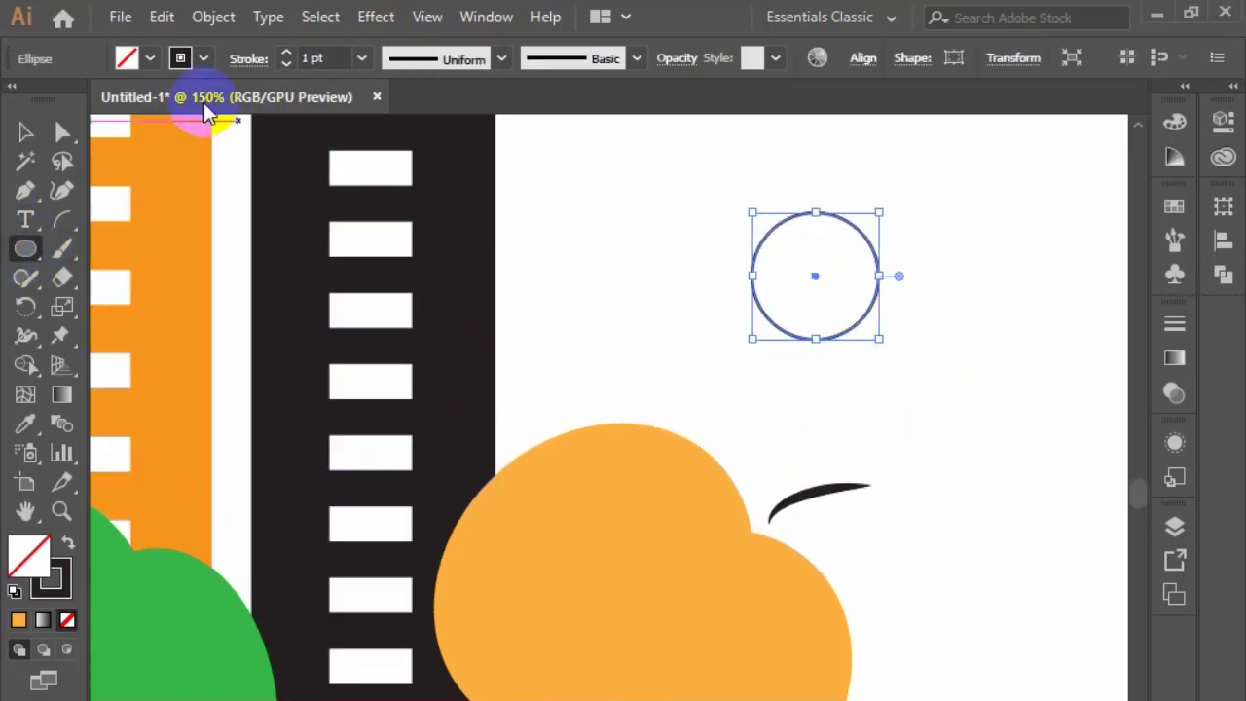
click(26, 132)
click(68, 541)
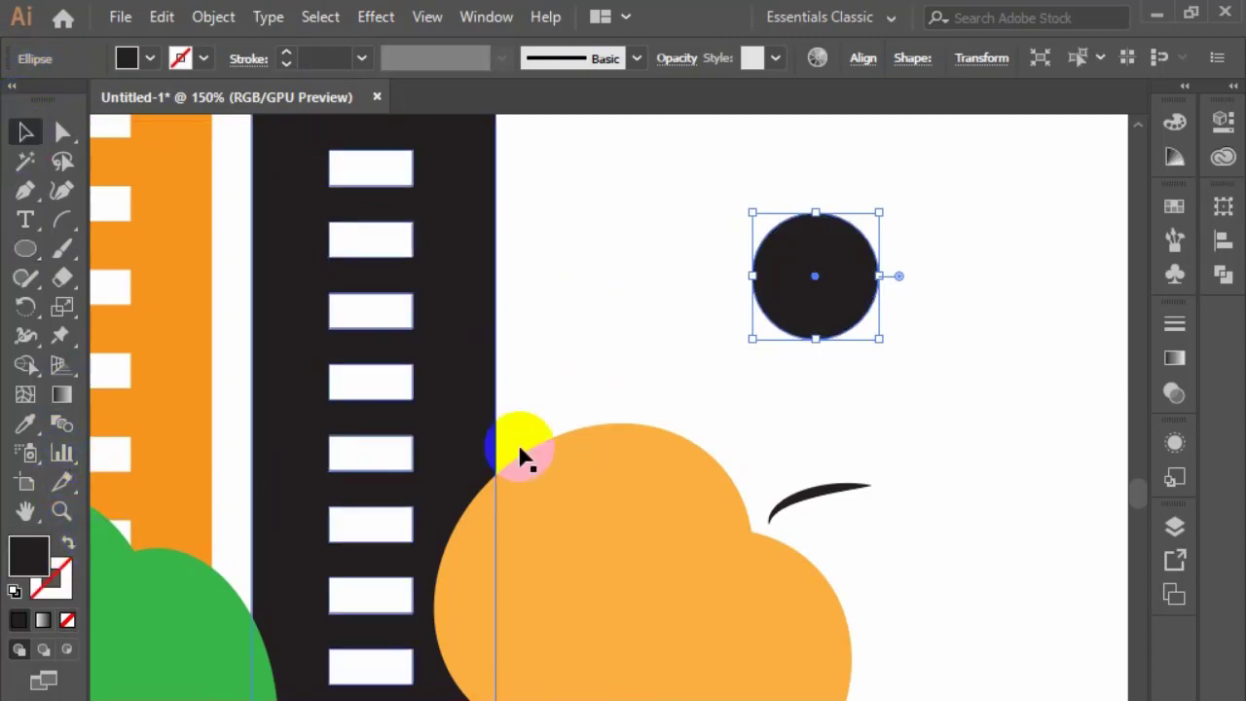
Step: Duplicate the black circle half its width to the right and intersect both circles with Pathfinder into a leaf shape
drag(815, 278, 885, 278)
shift+click(798, 320)
click(1223, 276)
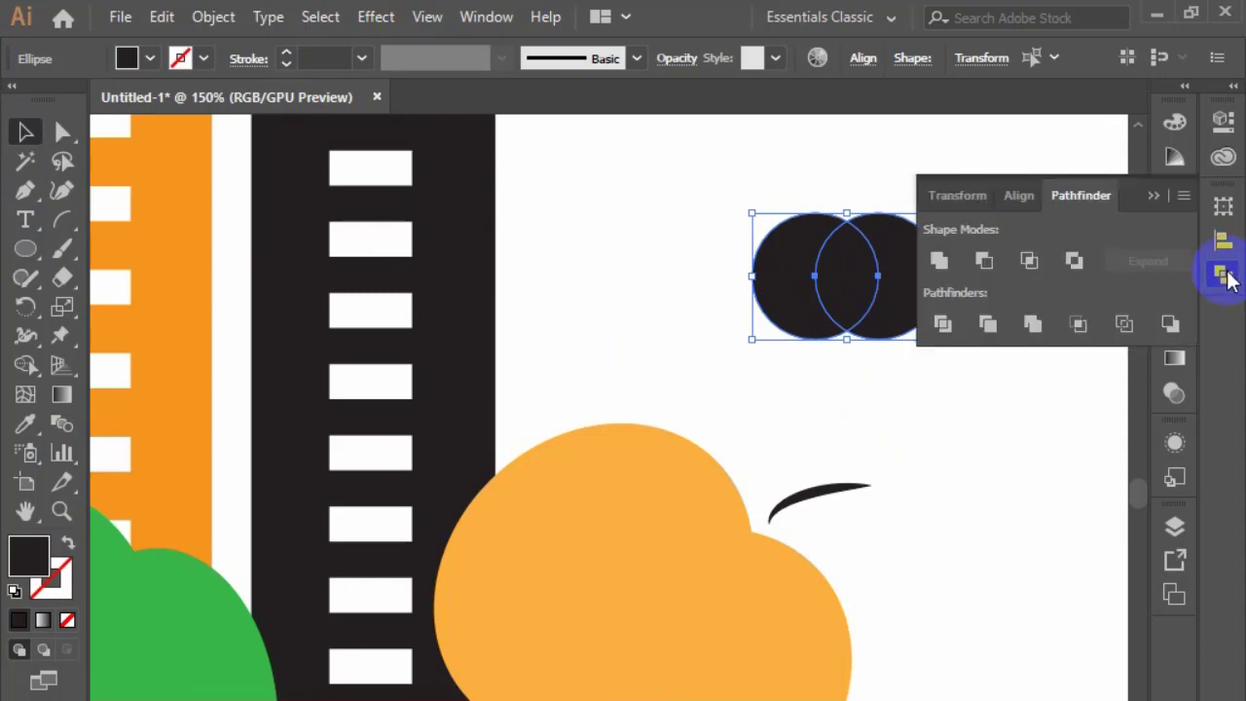
click(1028, 263)
click(1166, 198)
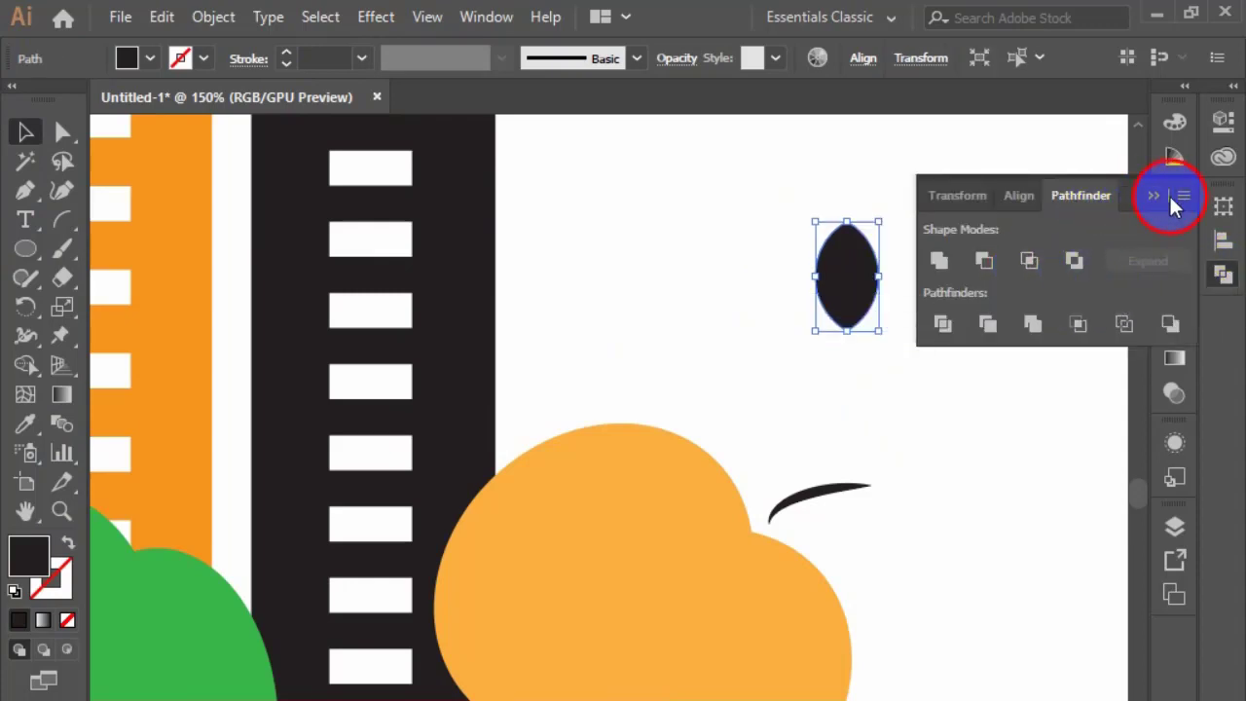
Step: Shrink the leaf shape, tilt it and place it just above the tapered arc near its lower end
drag(849, 220, 794, 437)
drag(744, 383, 722, 400)
drag(782, 435, 779, 424)
click(895, 370)
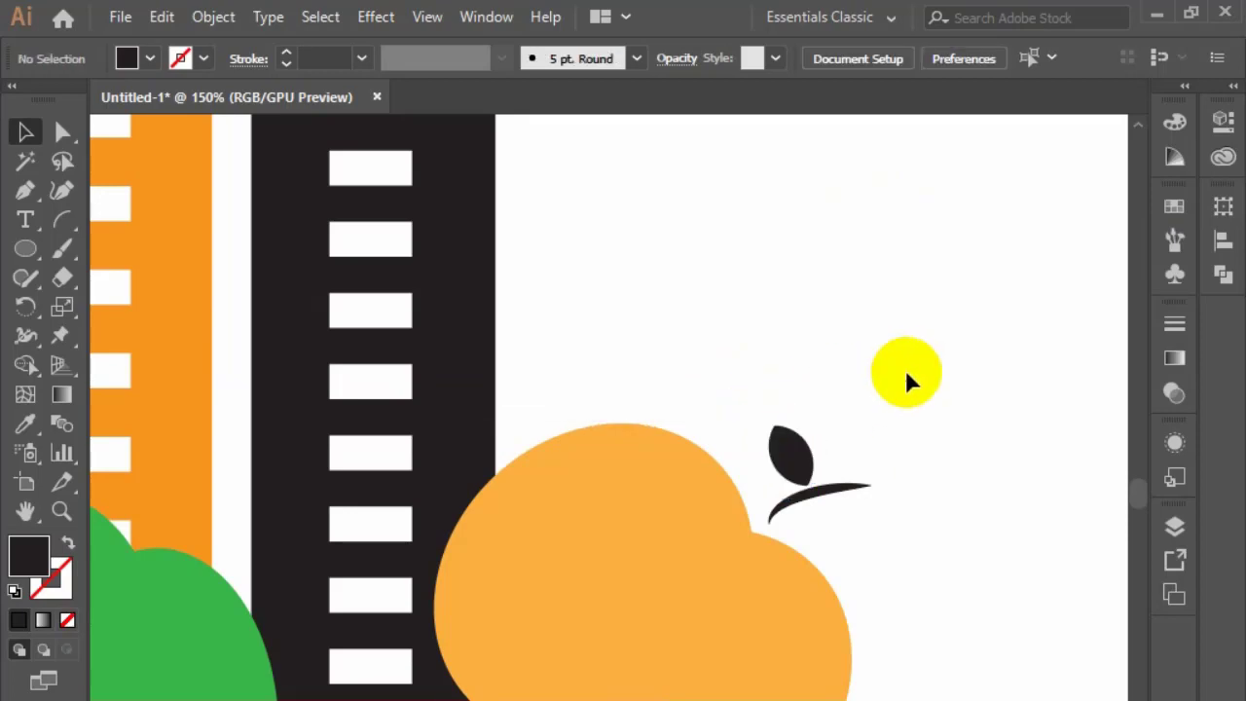
Step: Recolour the light orange cloud on the rind's right end with the light yellow-green swatch
click(792, 439)
scroll(660, 574, down, 1)
scroll(660, 579, down, 1)
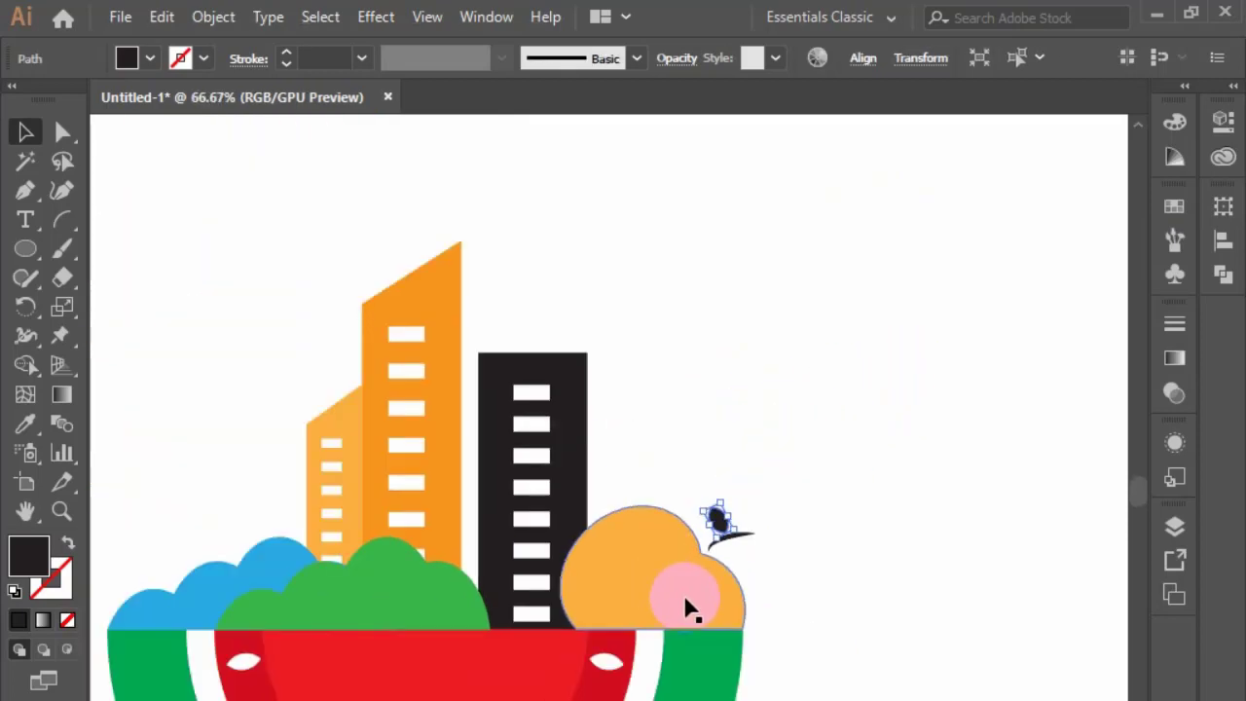
click(686, 590)
click(1175, 208)
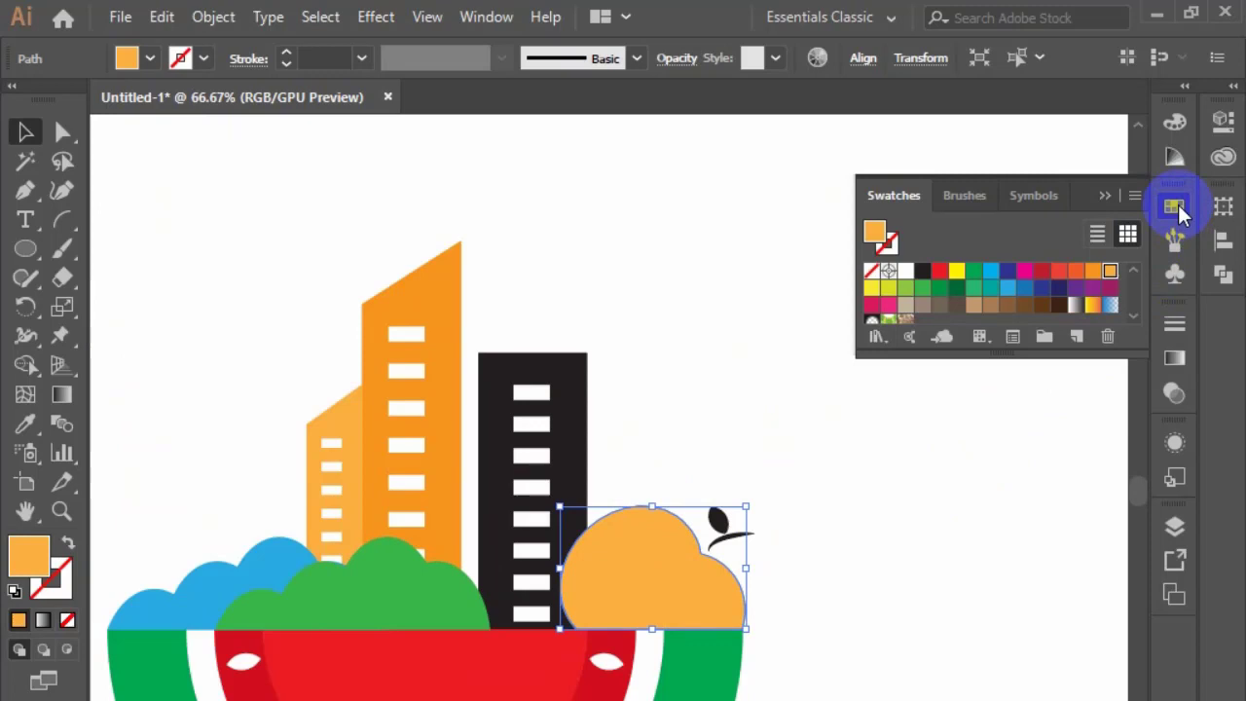
click(921, 287)
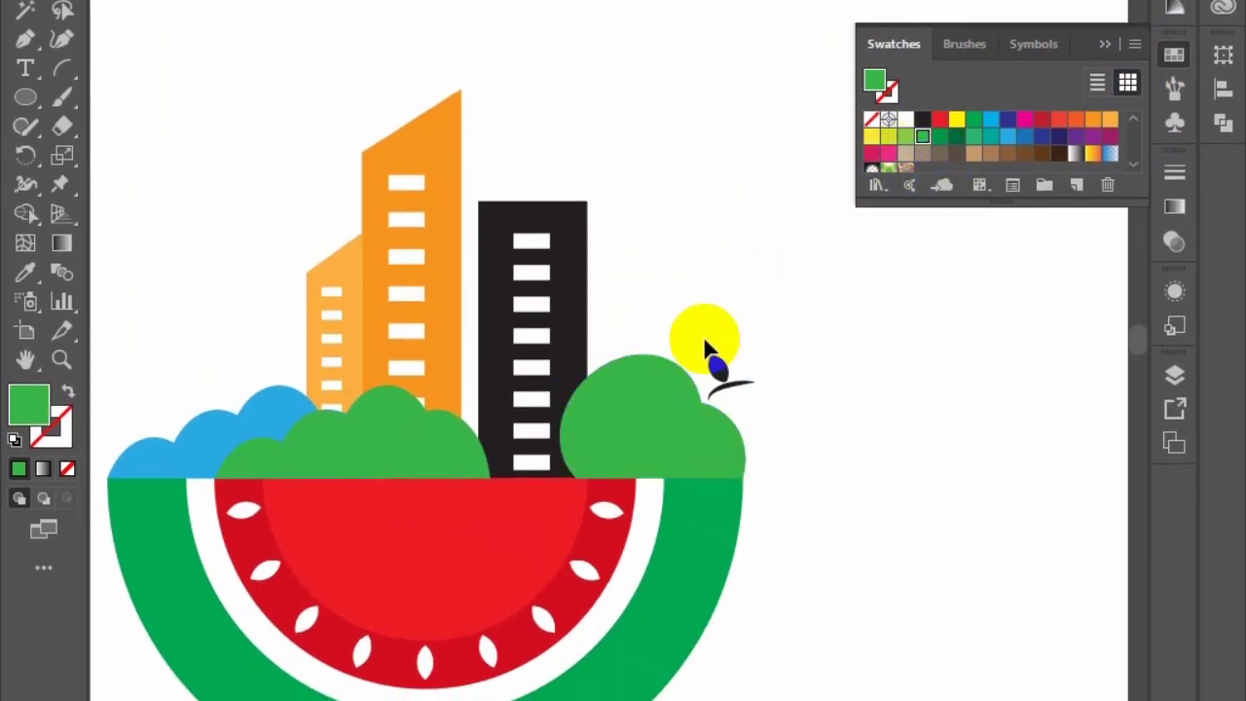
click(699, 385)
click(906, 137)
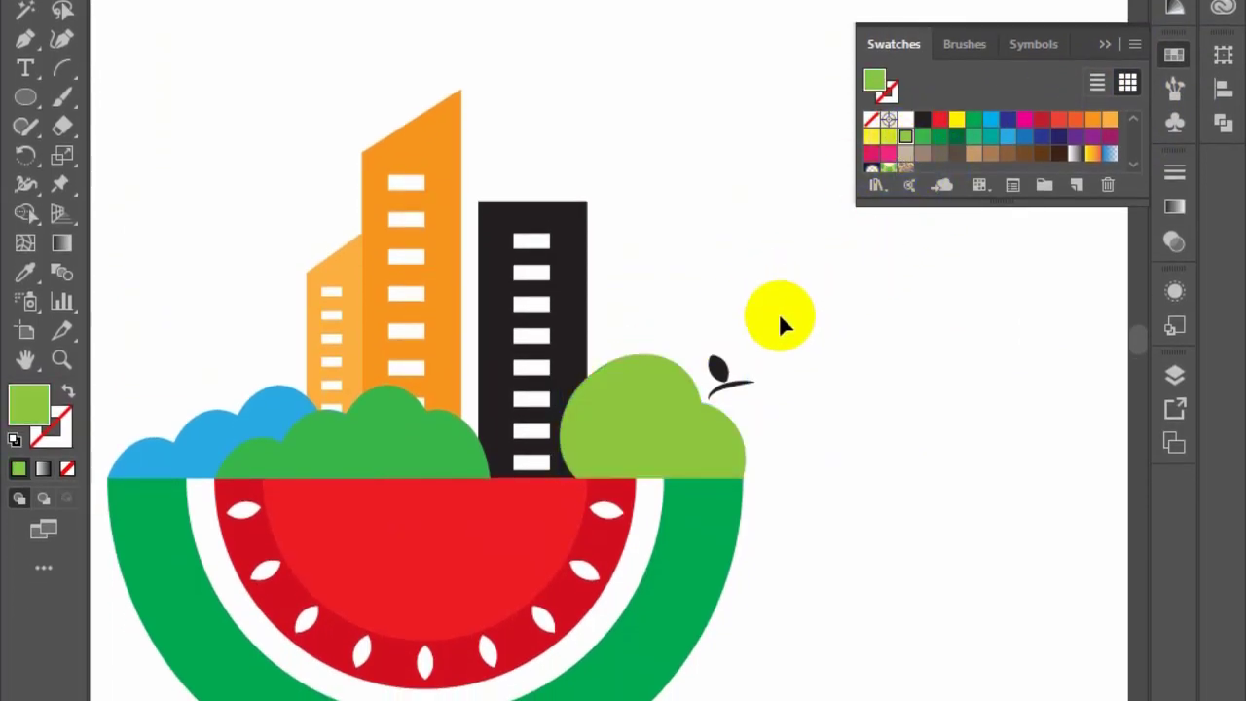
Step: Fill the small leaf with the rind's green swatch
click(716, 369)
click(974, 122)
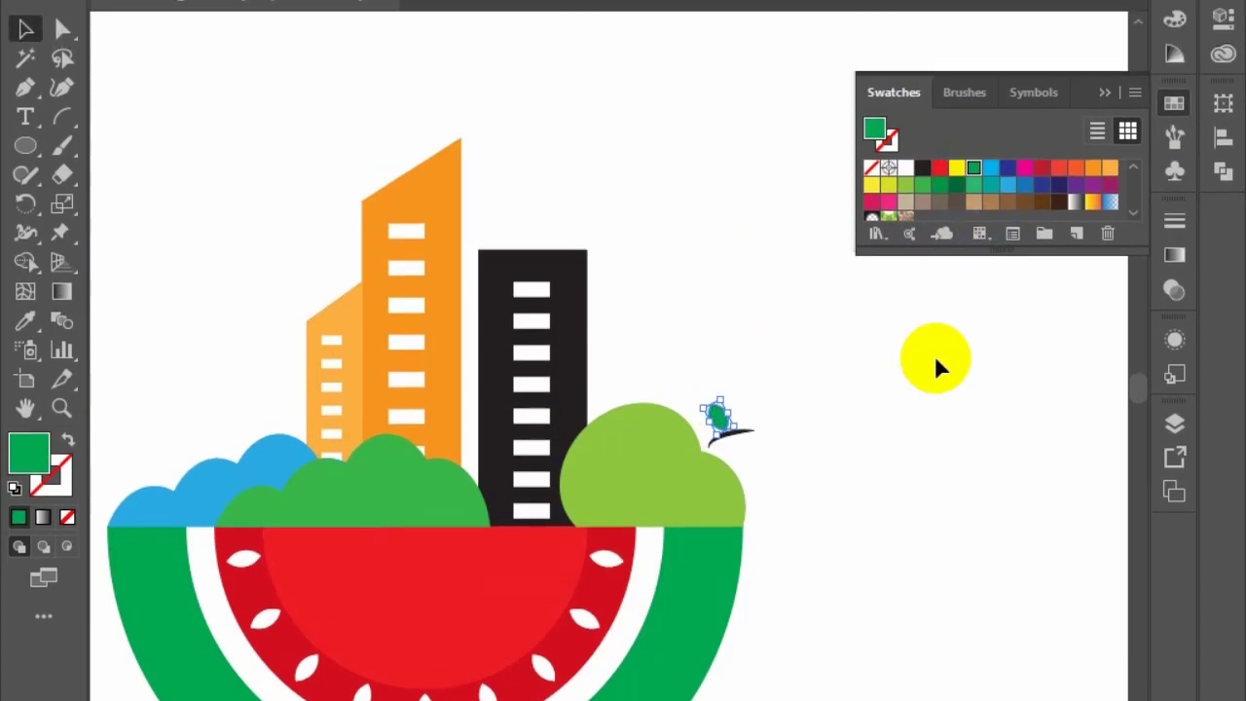
click(911, 385)
Step: Expand the appearance of the tapered arc under the leaf and fill it with the same green swatch as the leaf
click(730, 386)
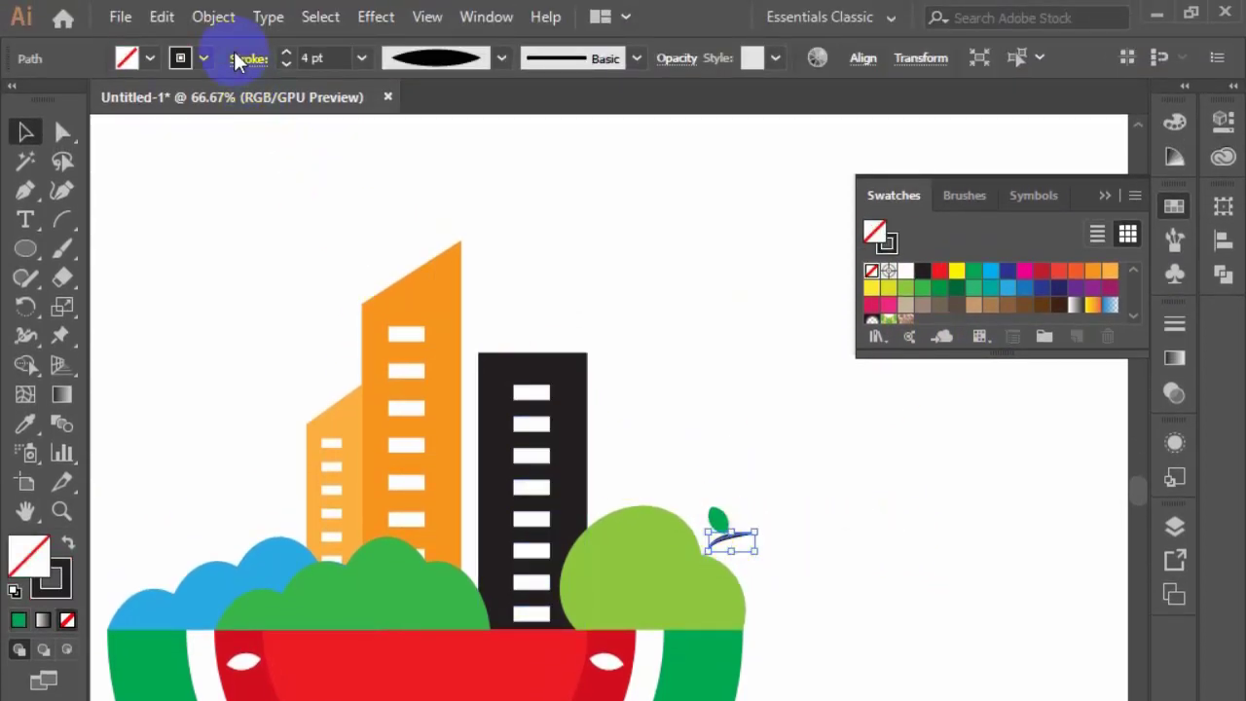
click(66, 578)
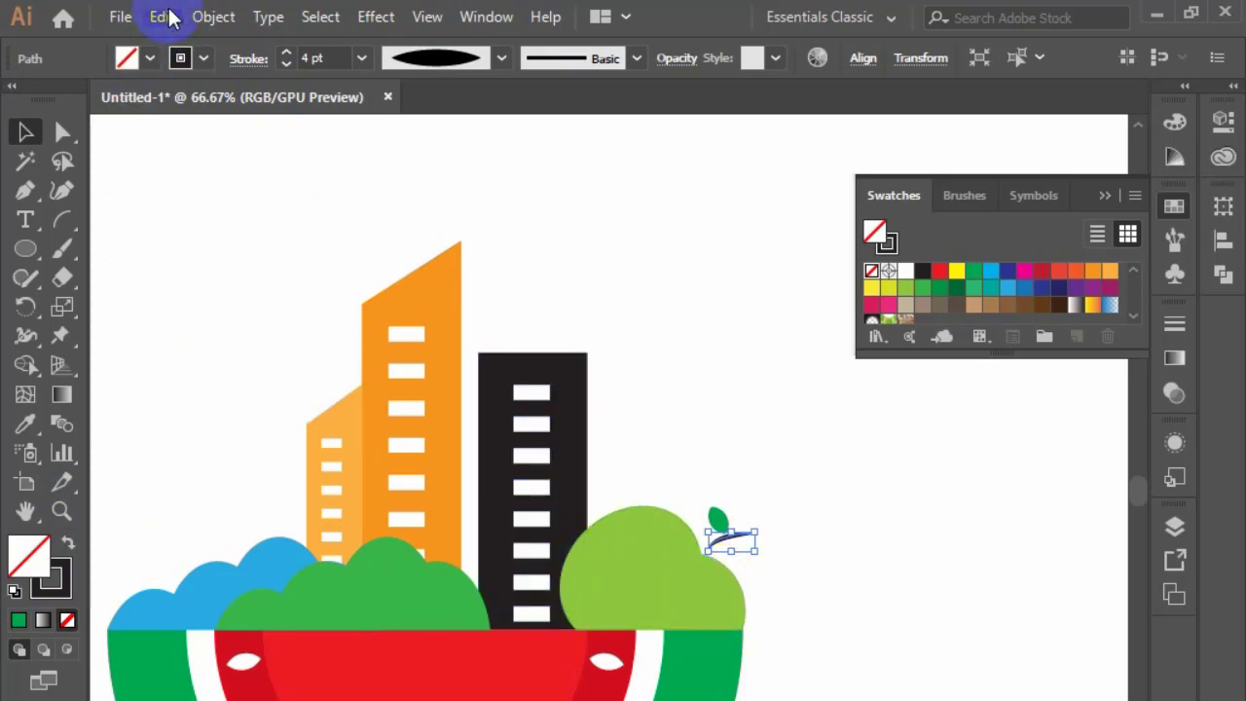
click(202, 14)
click(358, 296)
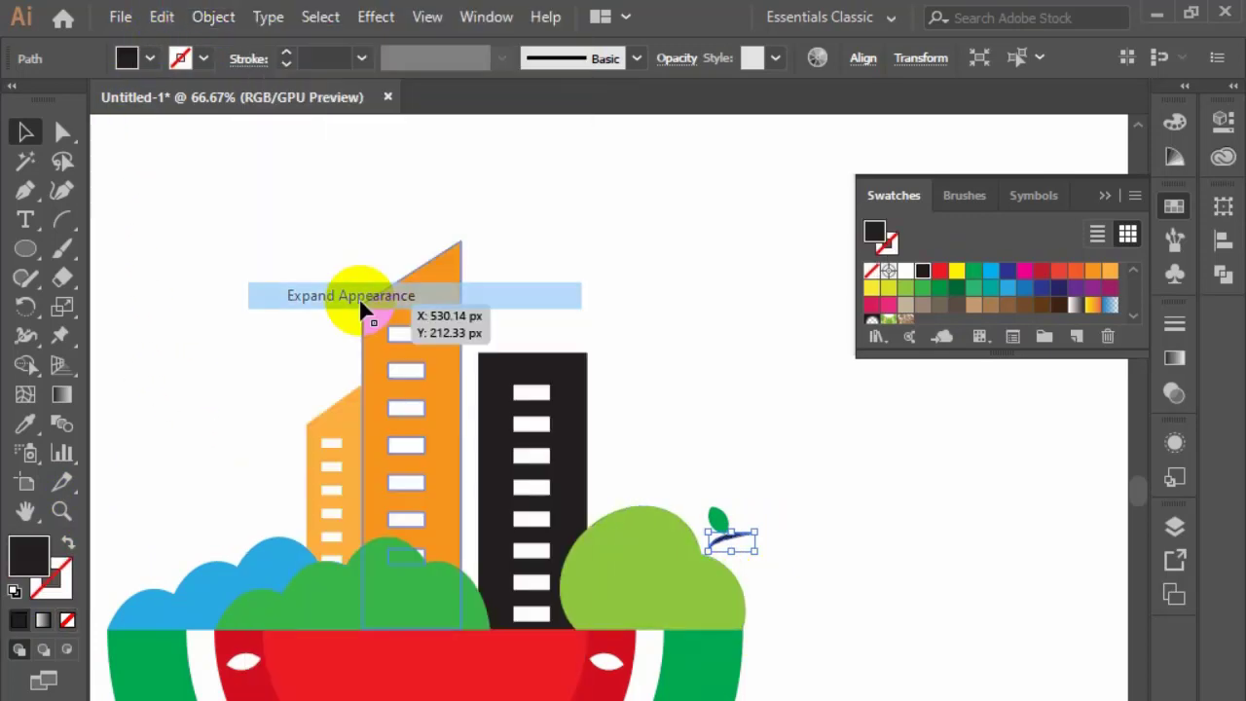
click(978, 274)
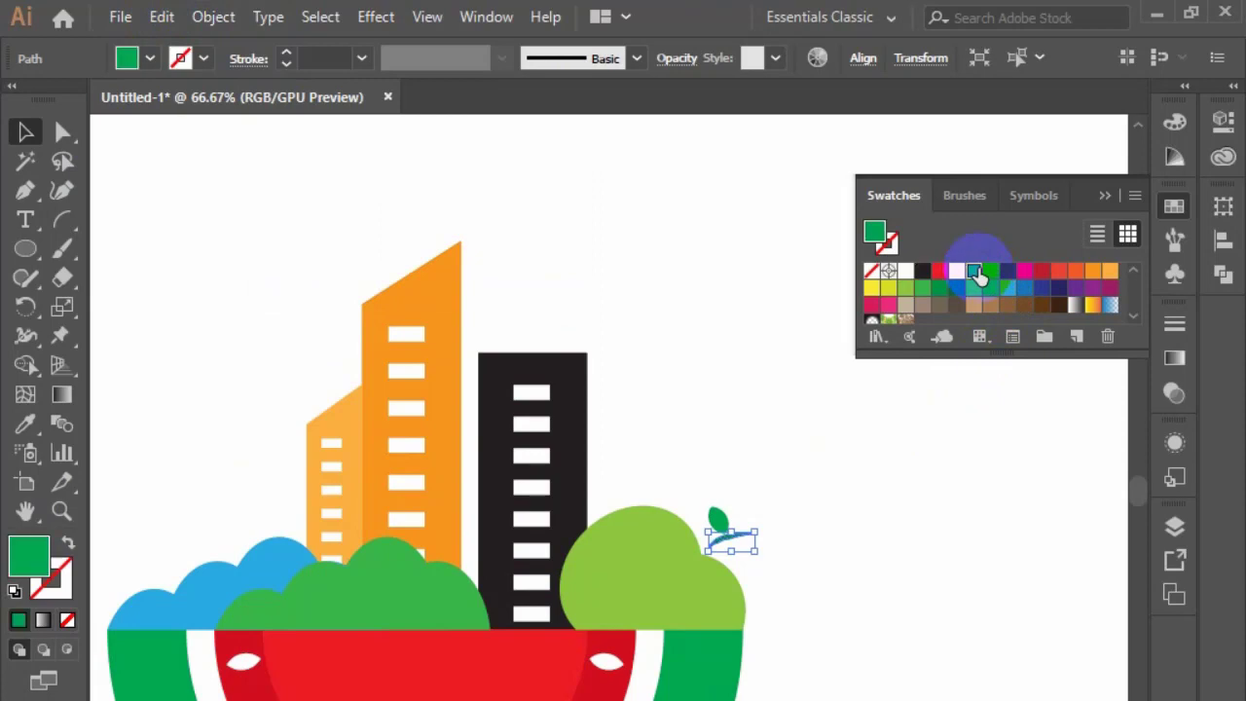
click(867, 571)
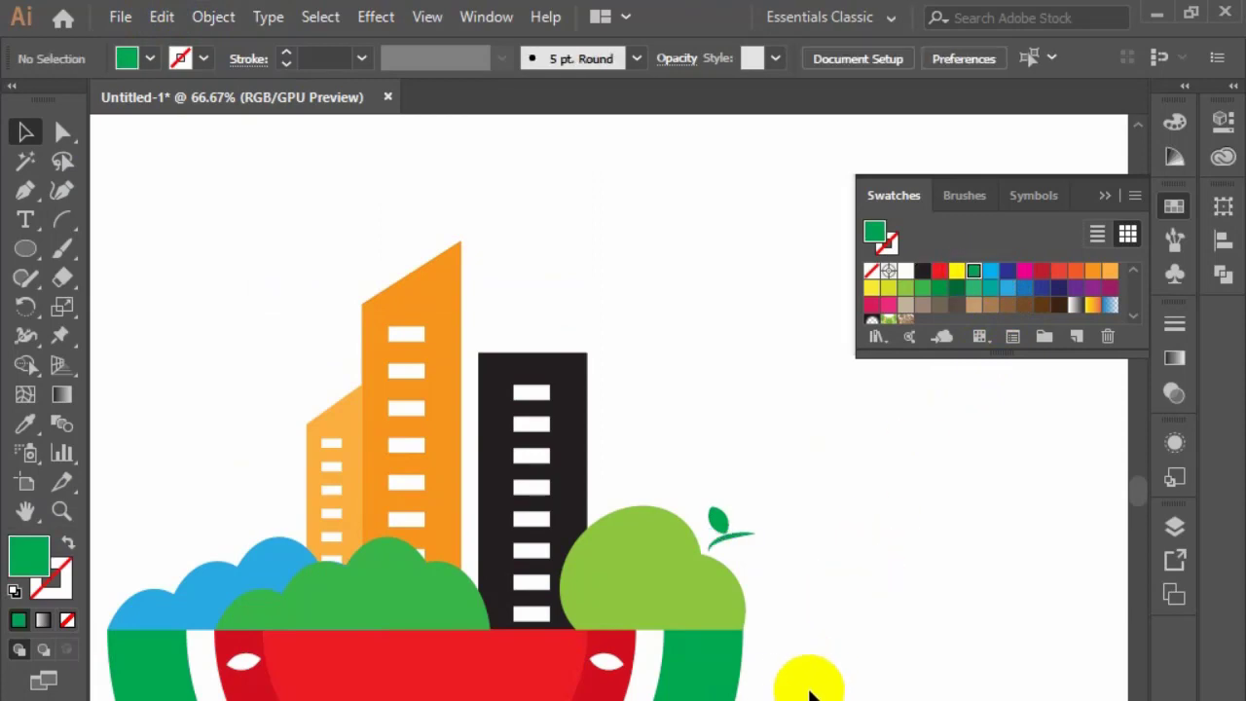
Step: Select the whole illustration, scale it down proportionally and centre it horizontally near the artboard's middle
key(ctrl+minus)
key(ctrl+minus)
drag(827, 700, 786, 617)
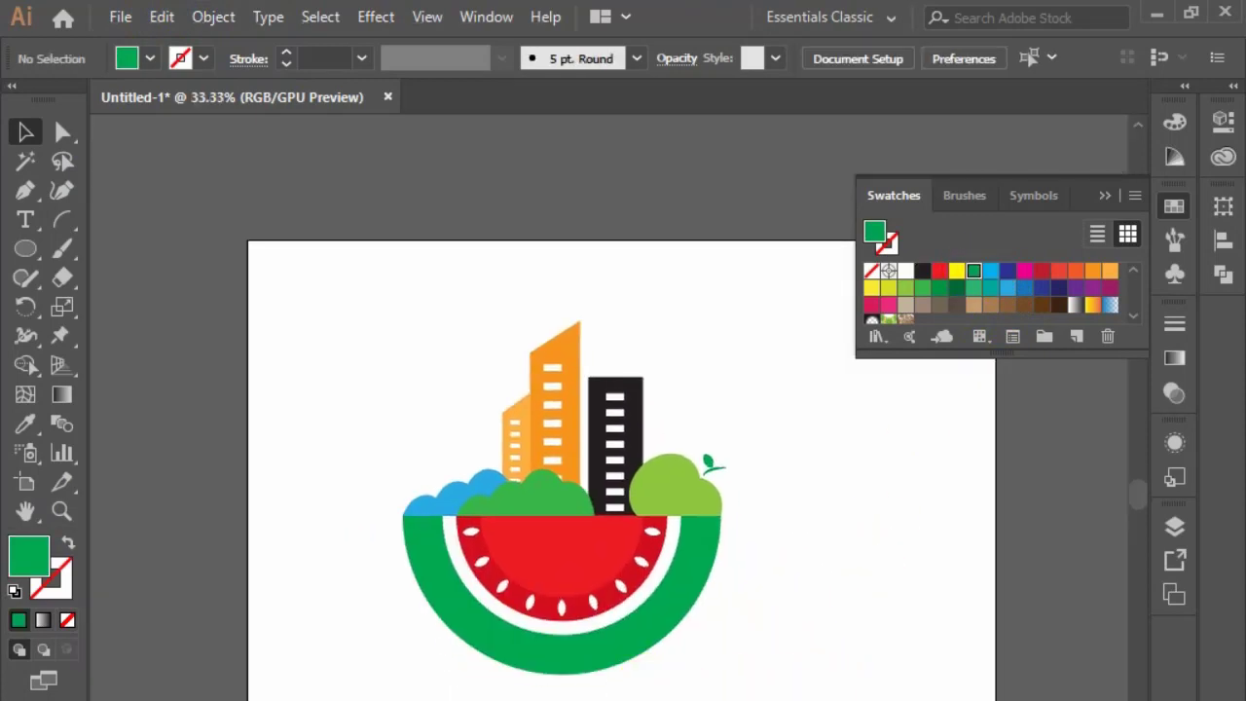
key(ctrl+a)
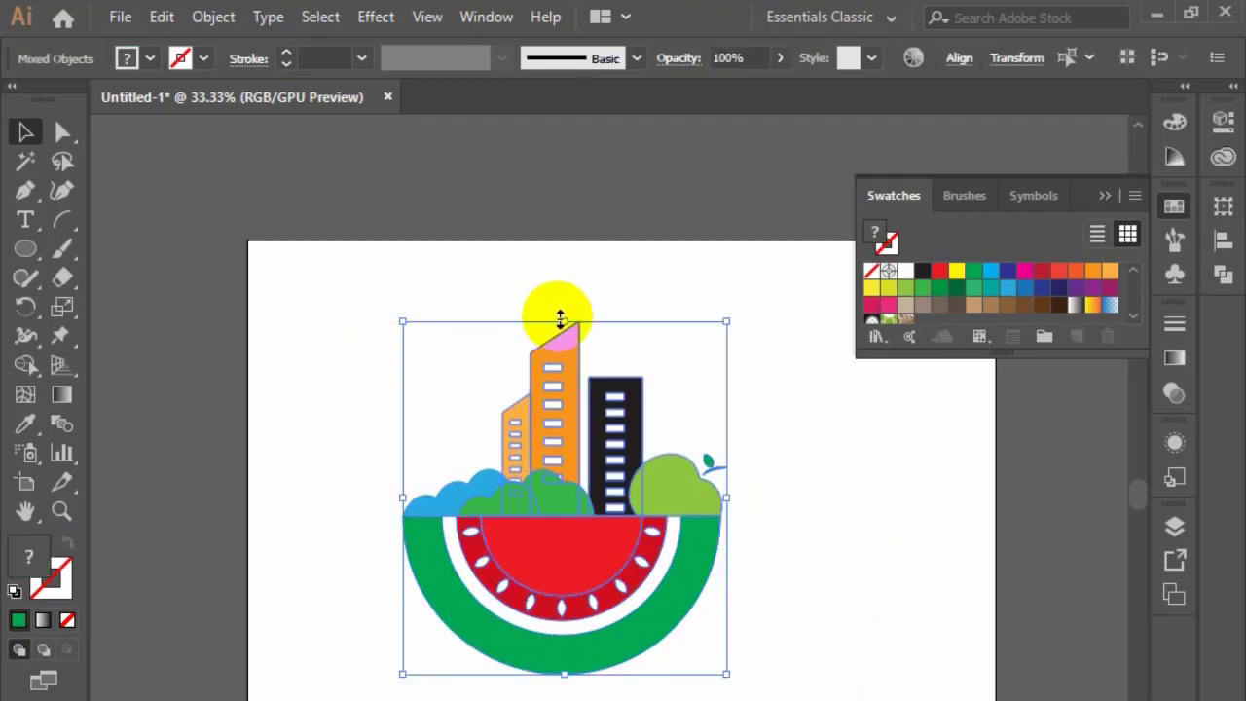
drag(559, 322, 599, 457)
click(556, 668)
click(25, 219)
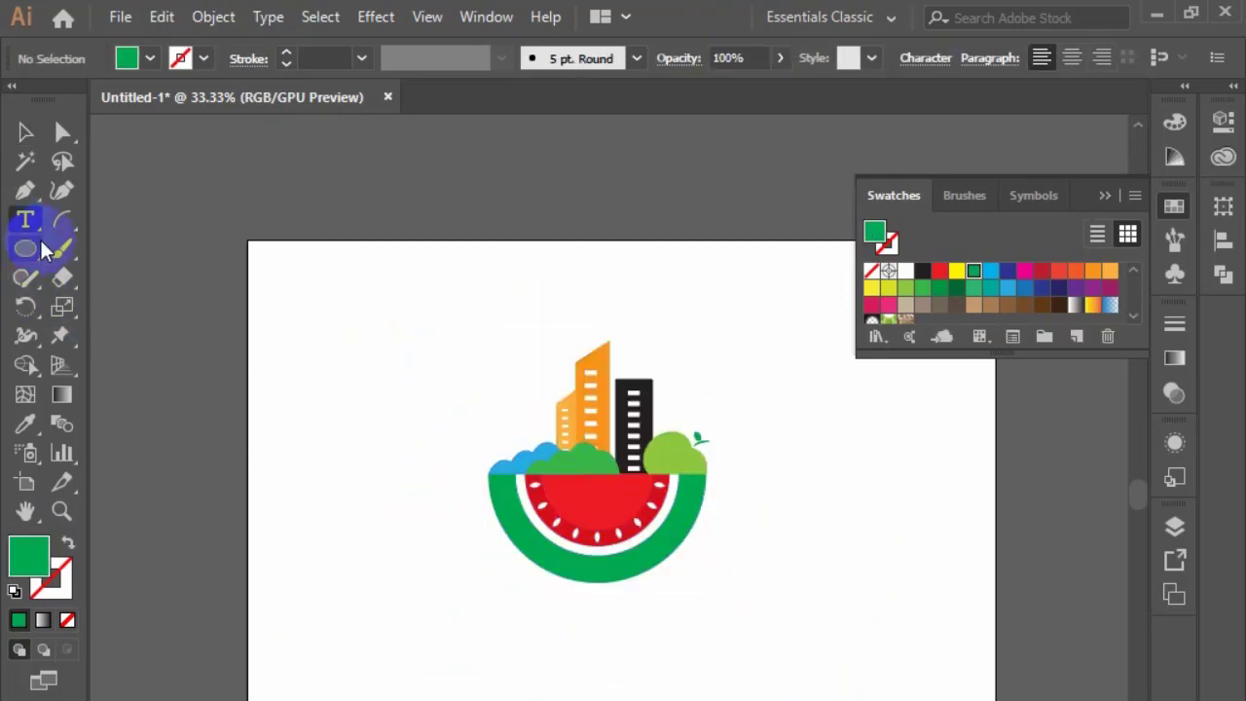
click(490, 614)
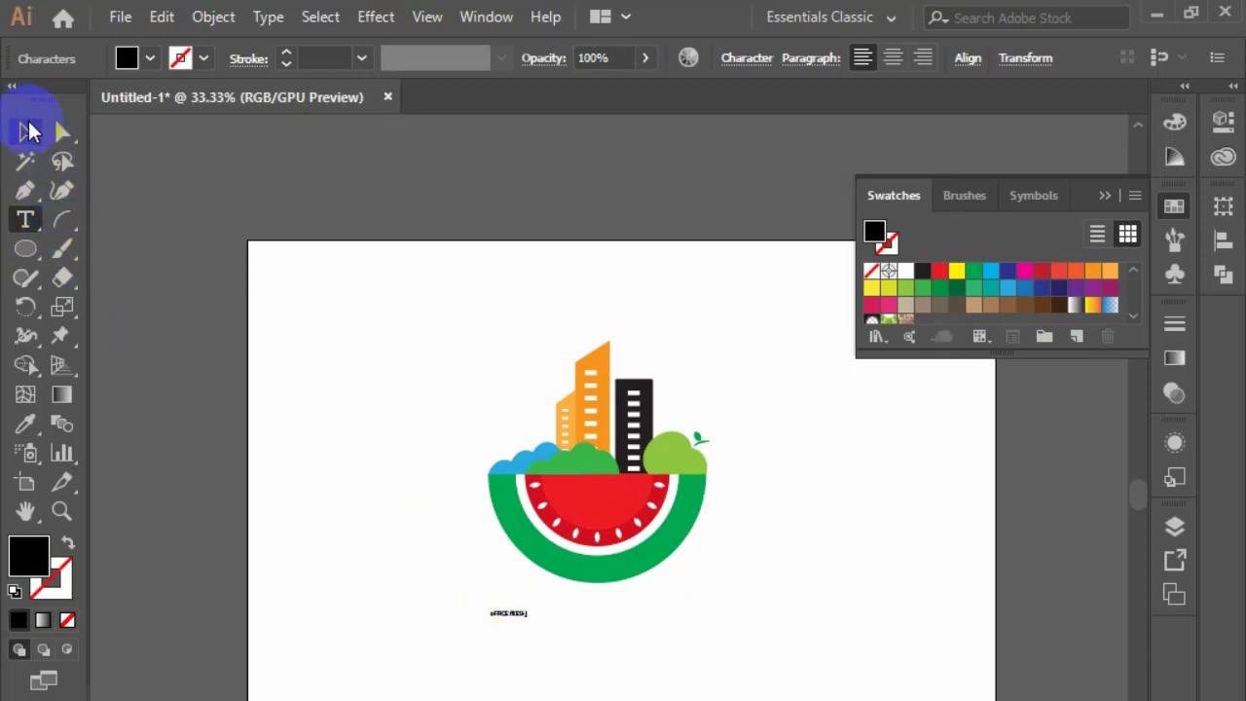
click(25, 134)
key(Delete)
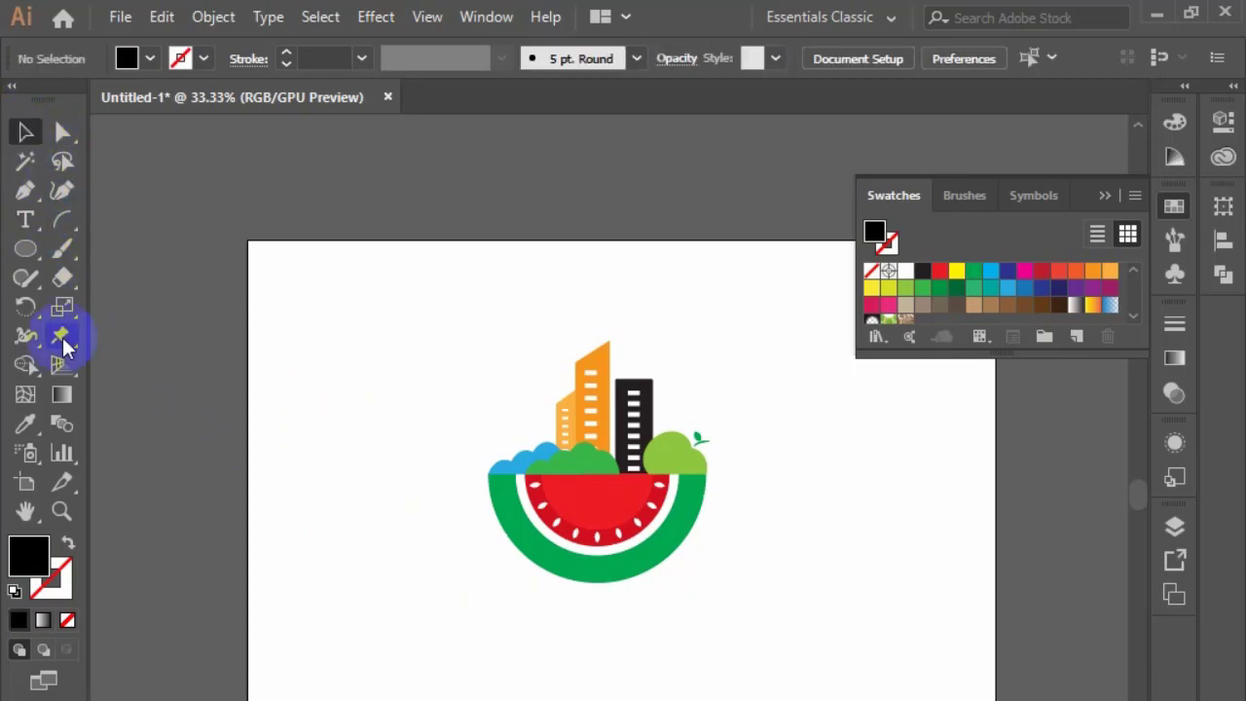
Step: Add the text OFFICE FRESH below the watermelon, enlarge it to slightly wider than the illustration and centre it underneath
click(26, 222)
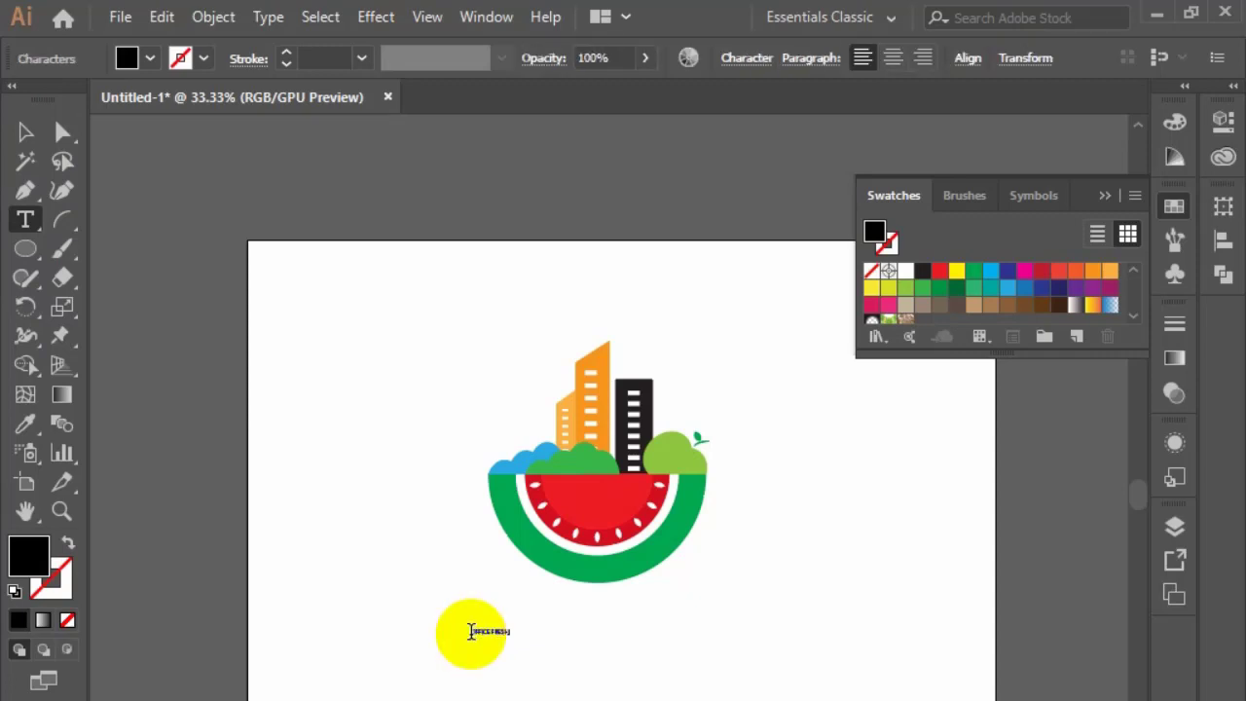
click(25, 132)
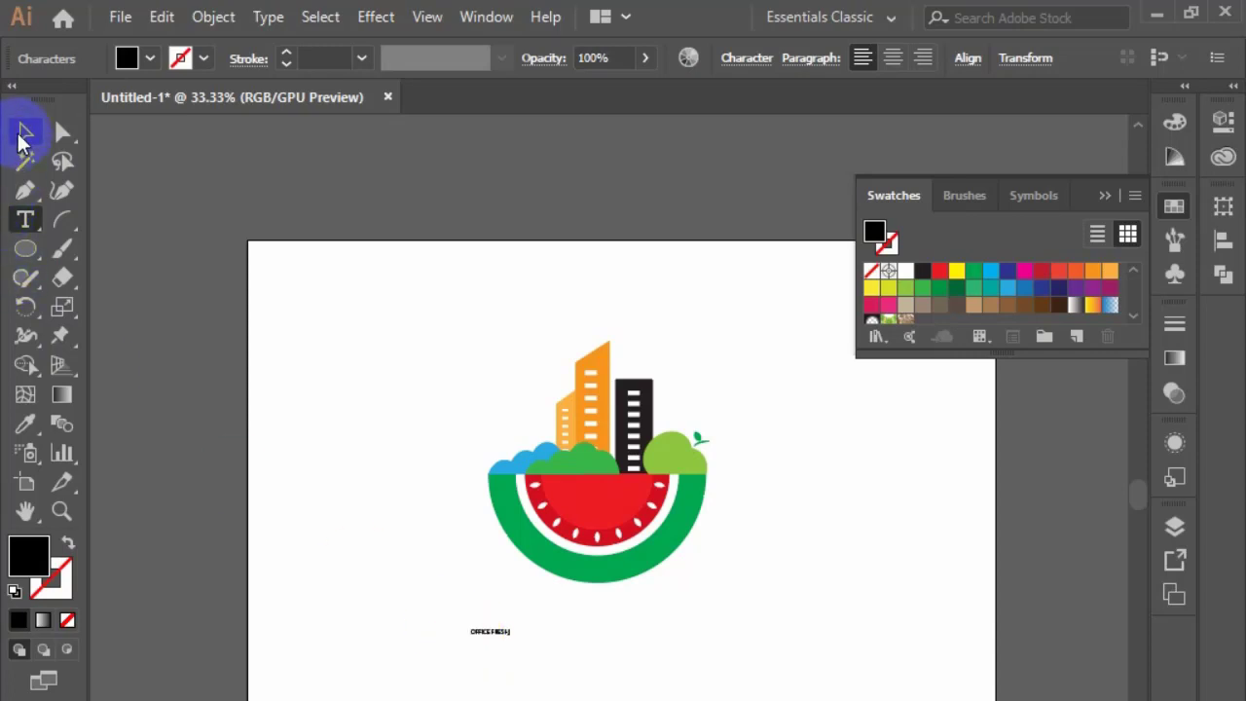
click(490, 630)
drag(509, 641, 669, 681)
drag(662, 632, 650, 630)
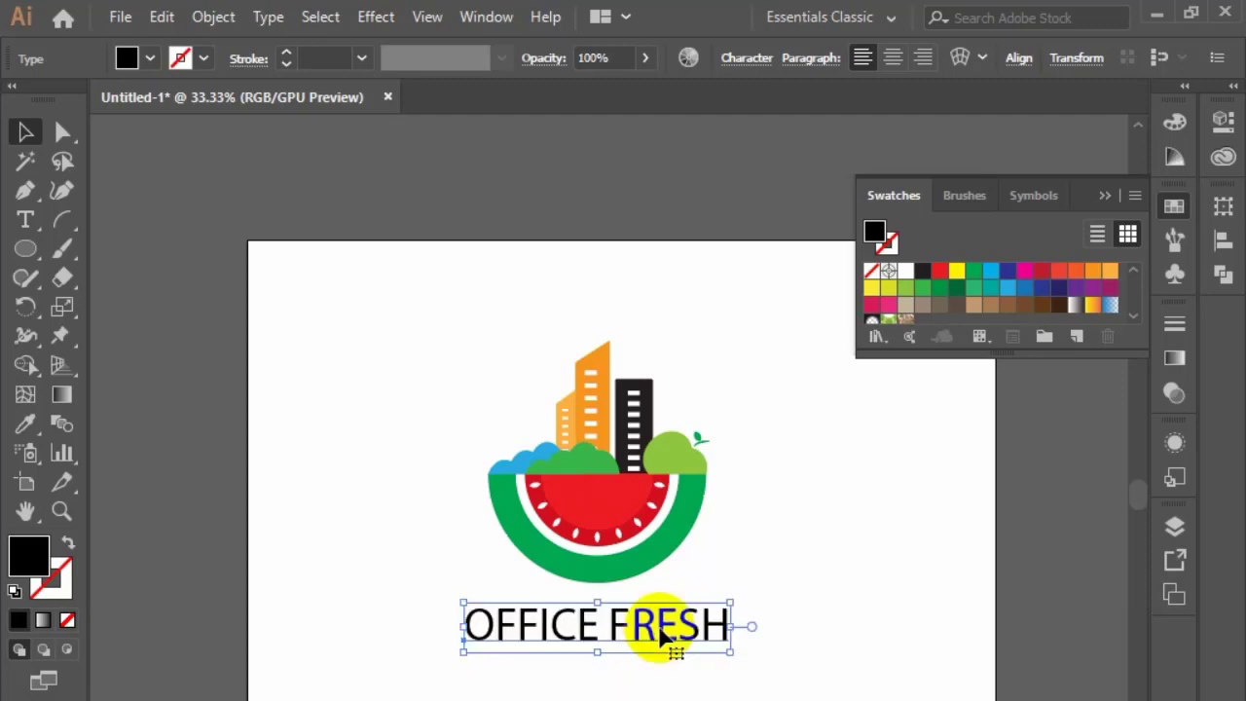
click(666, 695)
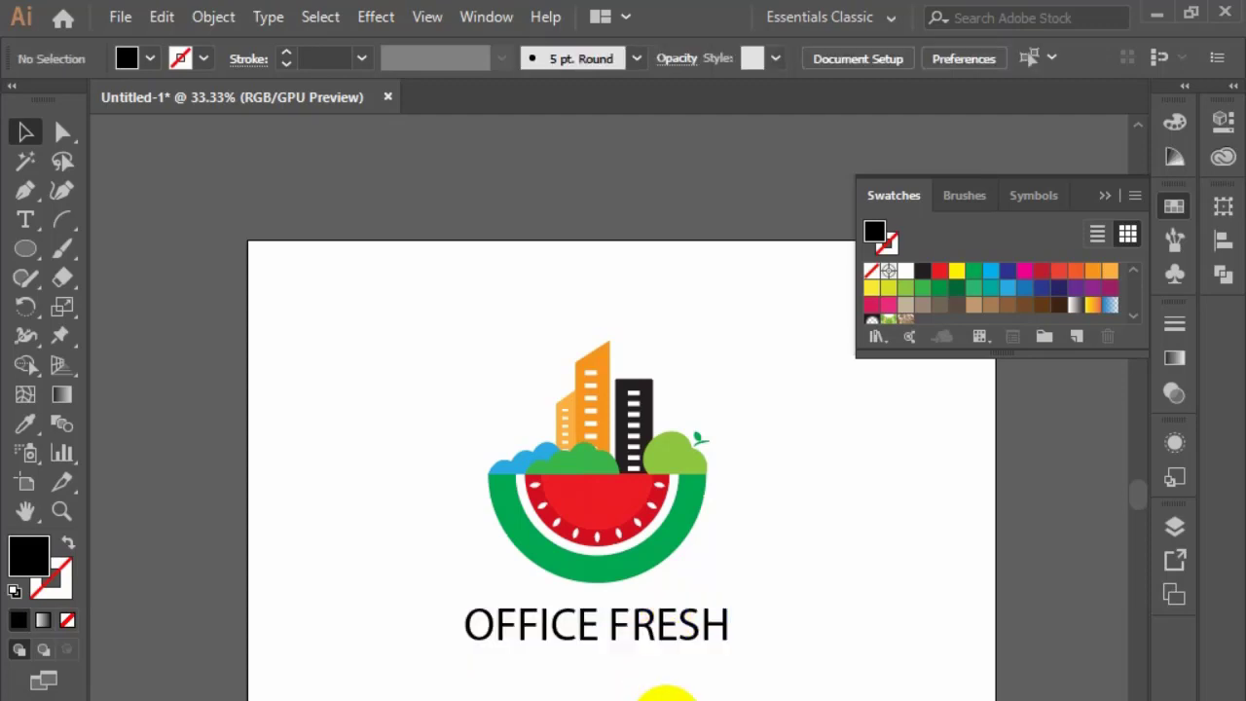
Step: Move the OFFICE FRESH text straight up a little, closer to the rind, and deselect it
click(1104, 195)
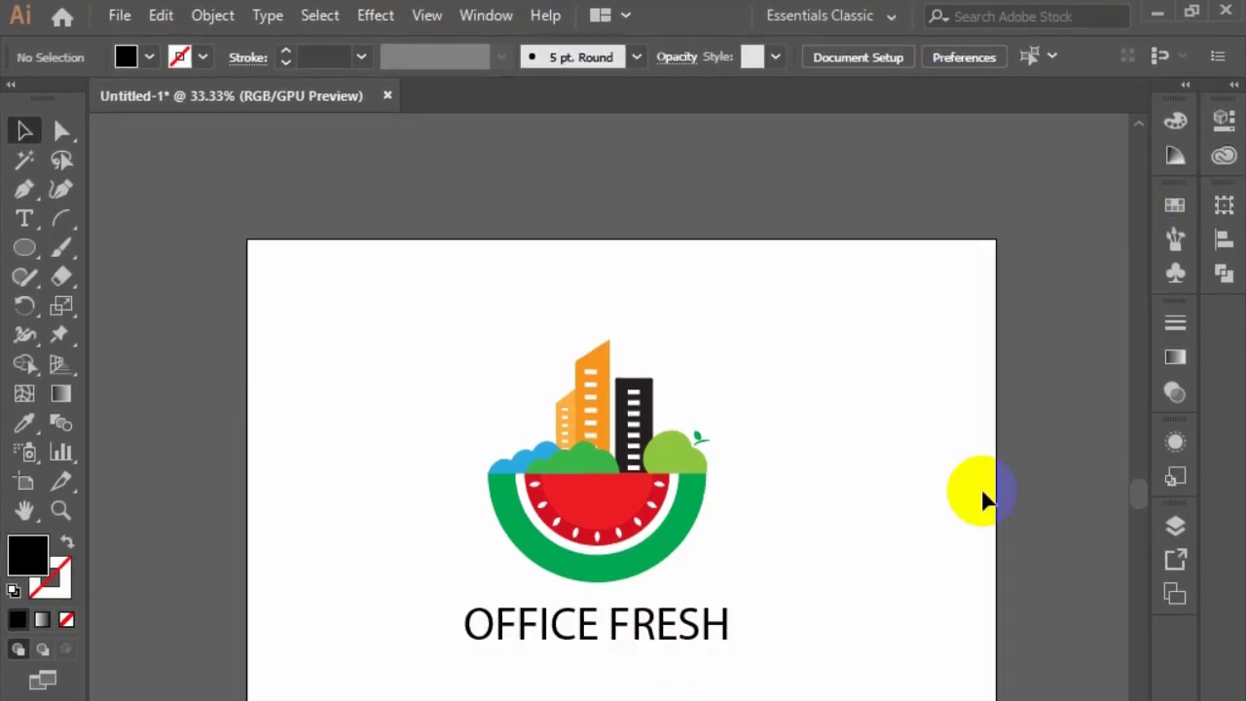
drag(695, 628, 685, 615)
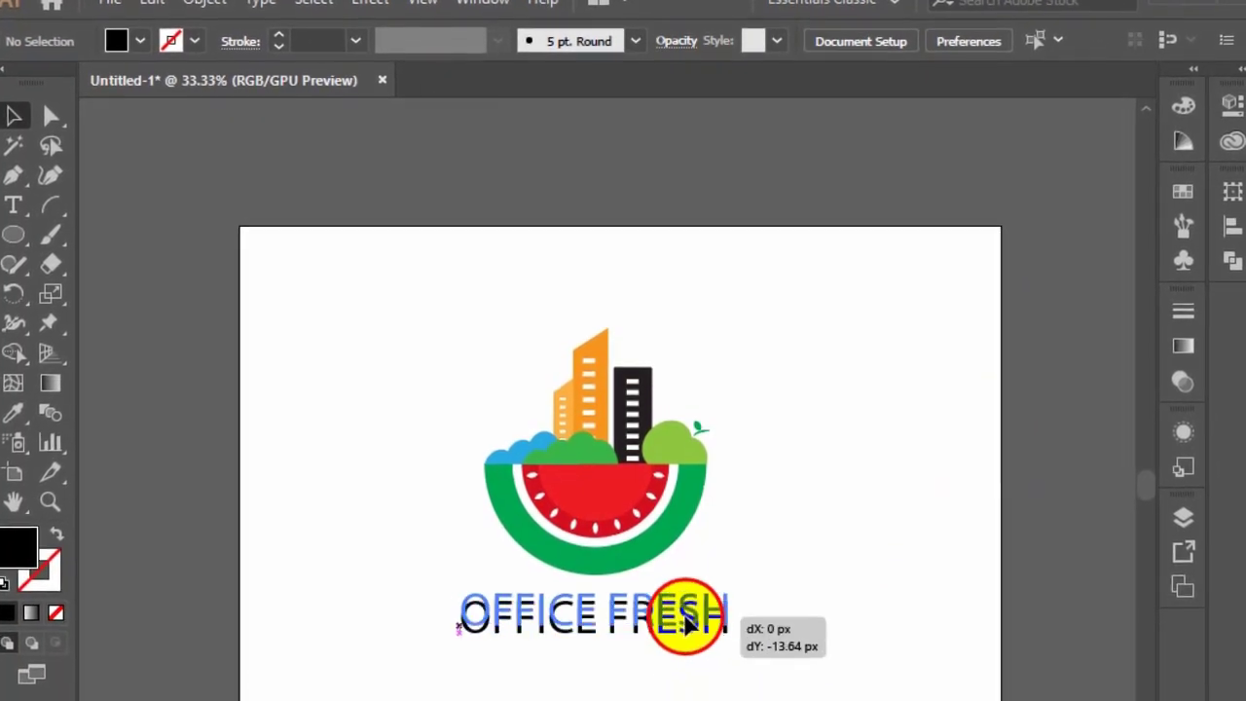
click(619, 693)
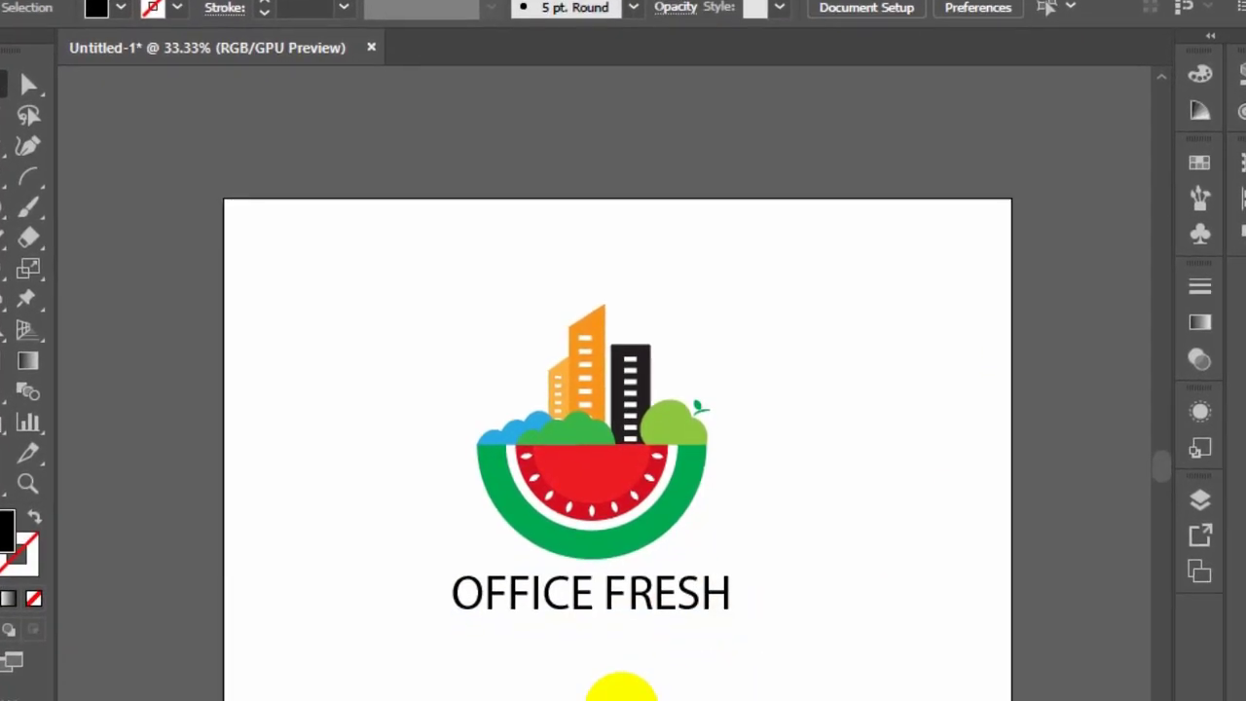